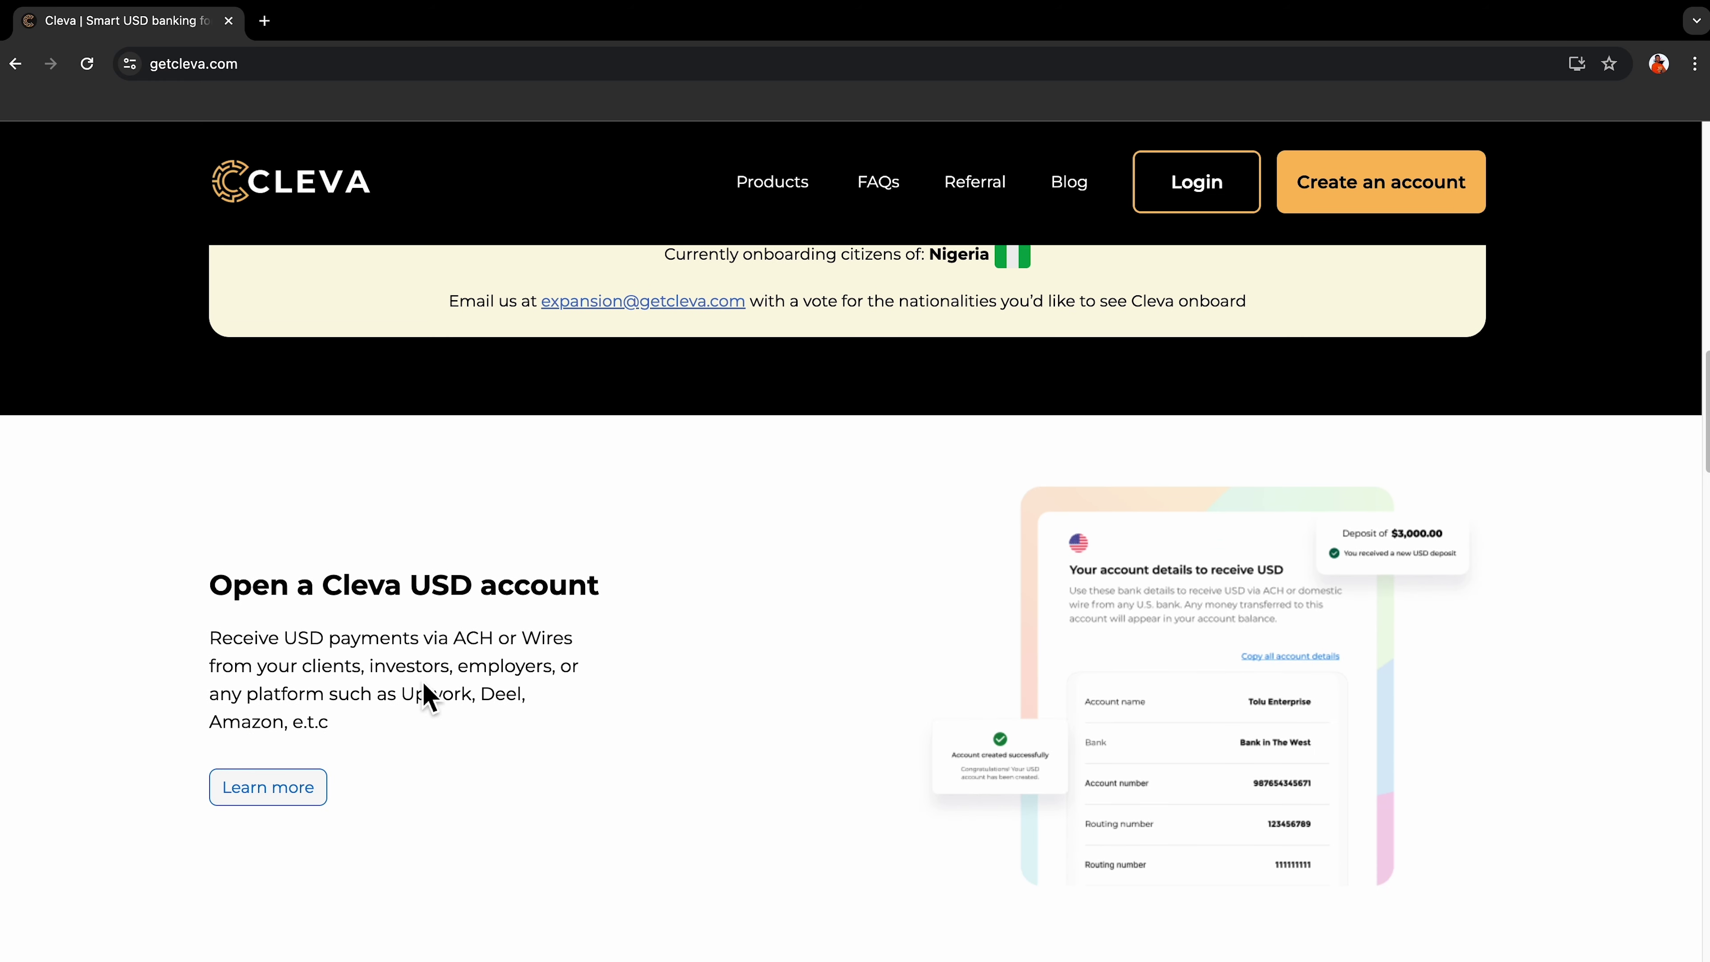
# Scroll down the getcleva.com homepage to the 'Instantly convert currencies' section.
pyautogui.scroll(-2, 424, 685)
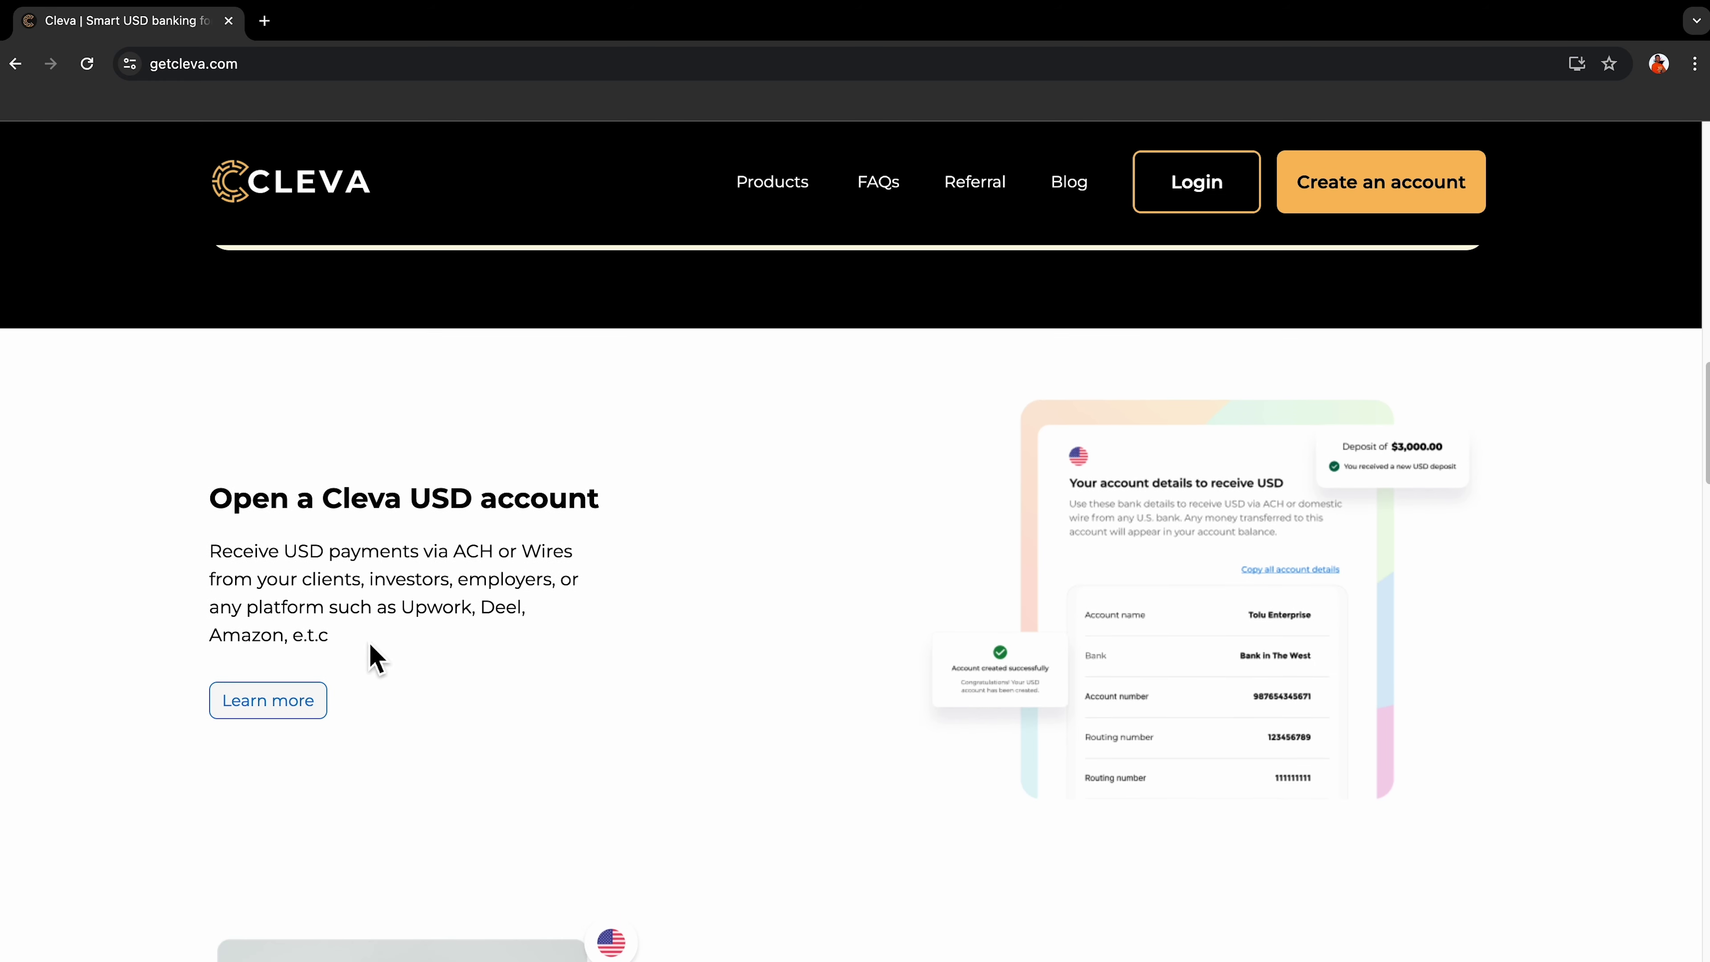
pyautogui.scroll(-6, 441, 729)
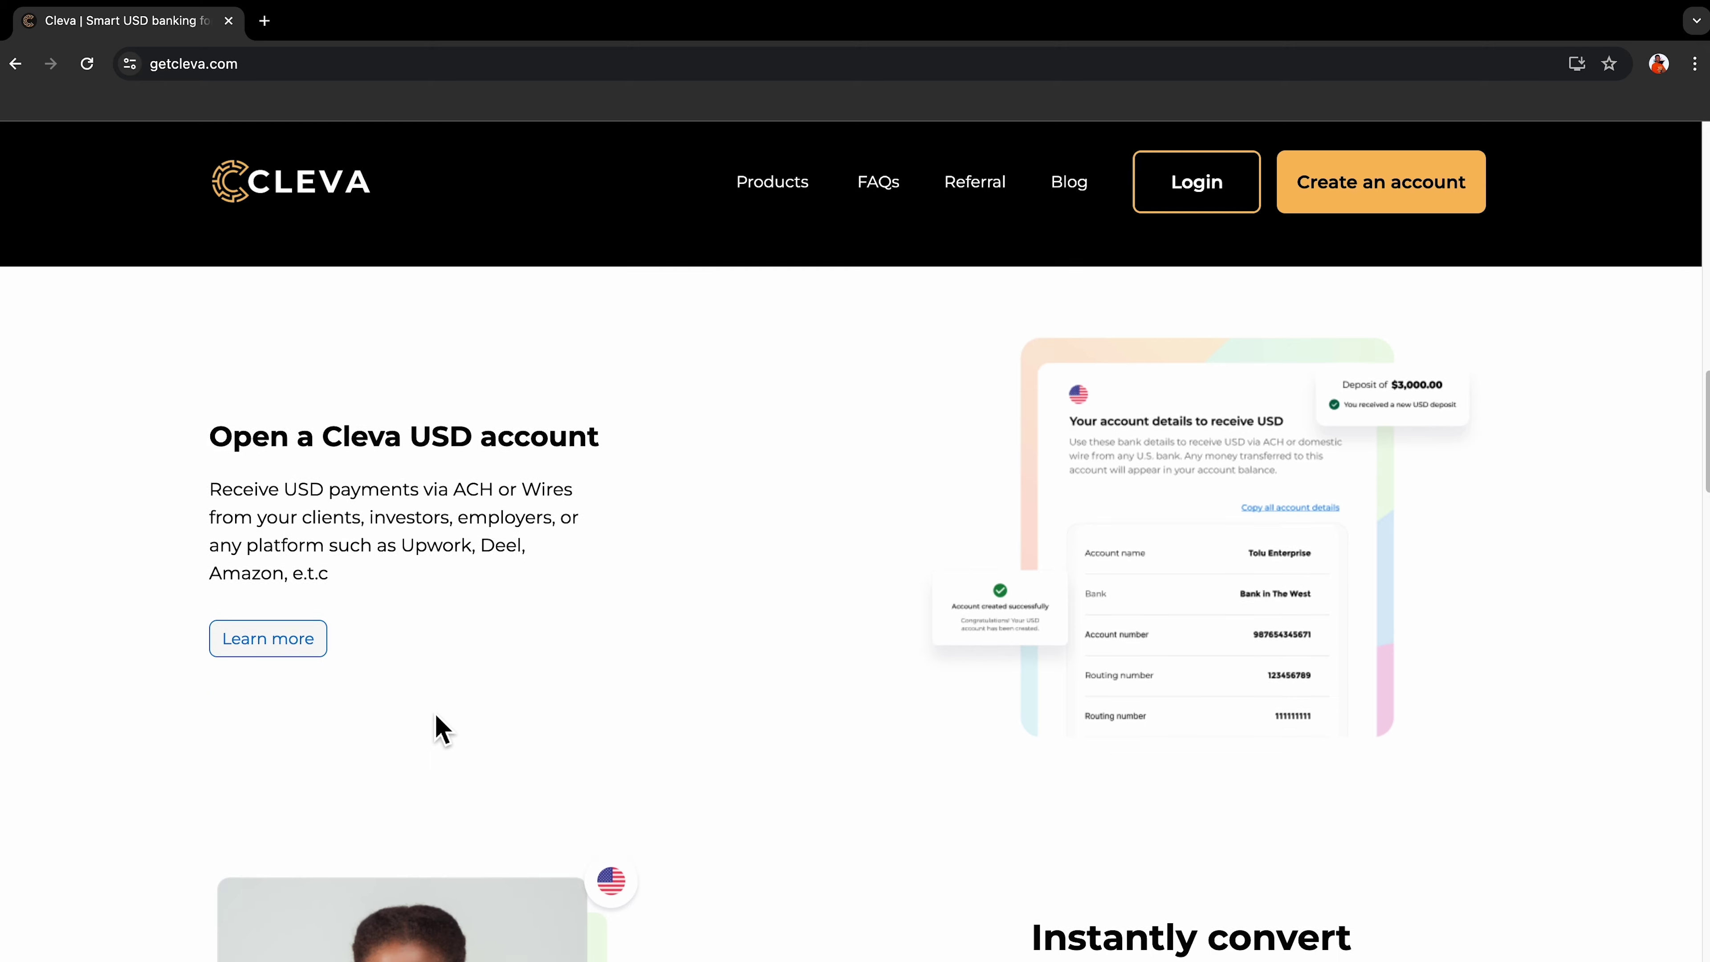
pyautogui.scroll(-1, 935, 805)
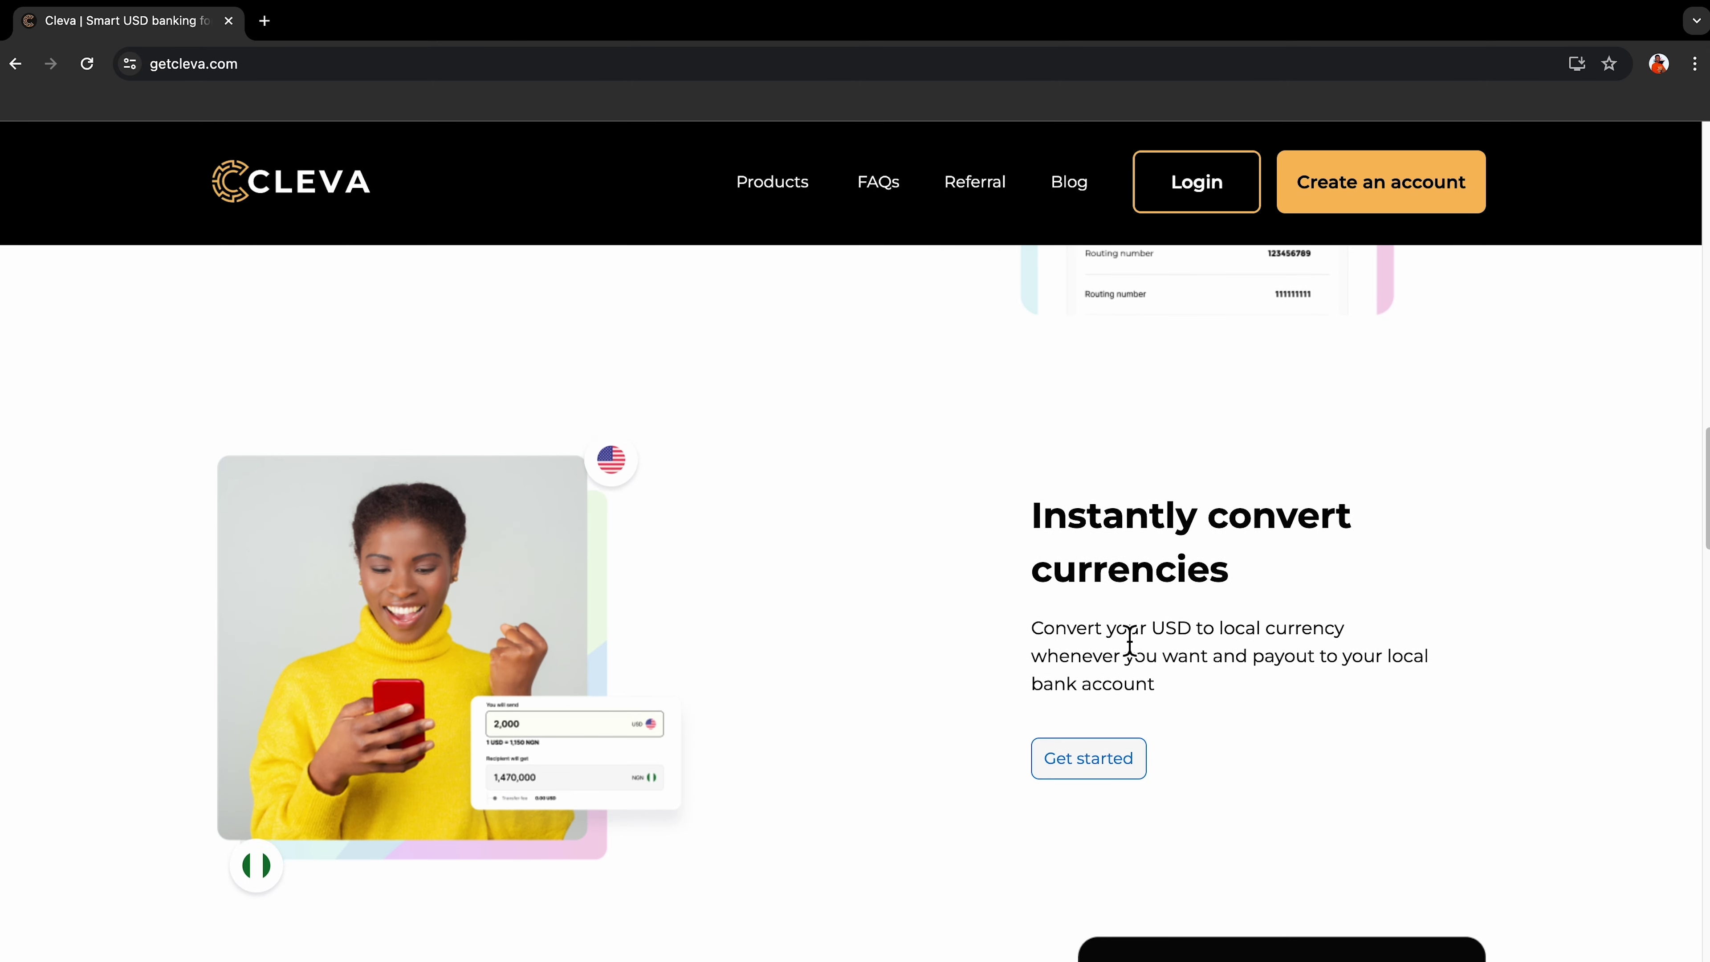
pyautogui.scroll(-7, 1180, 840)
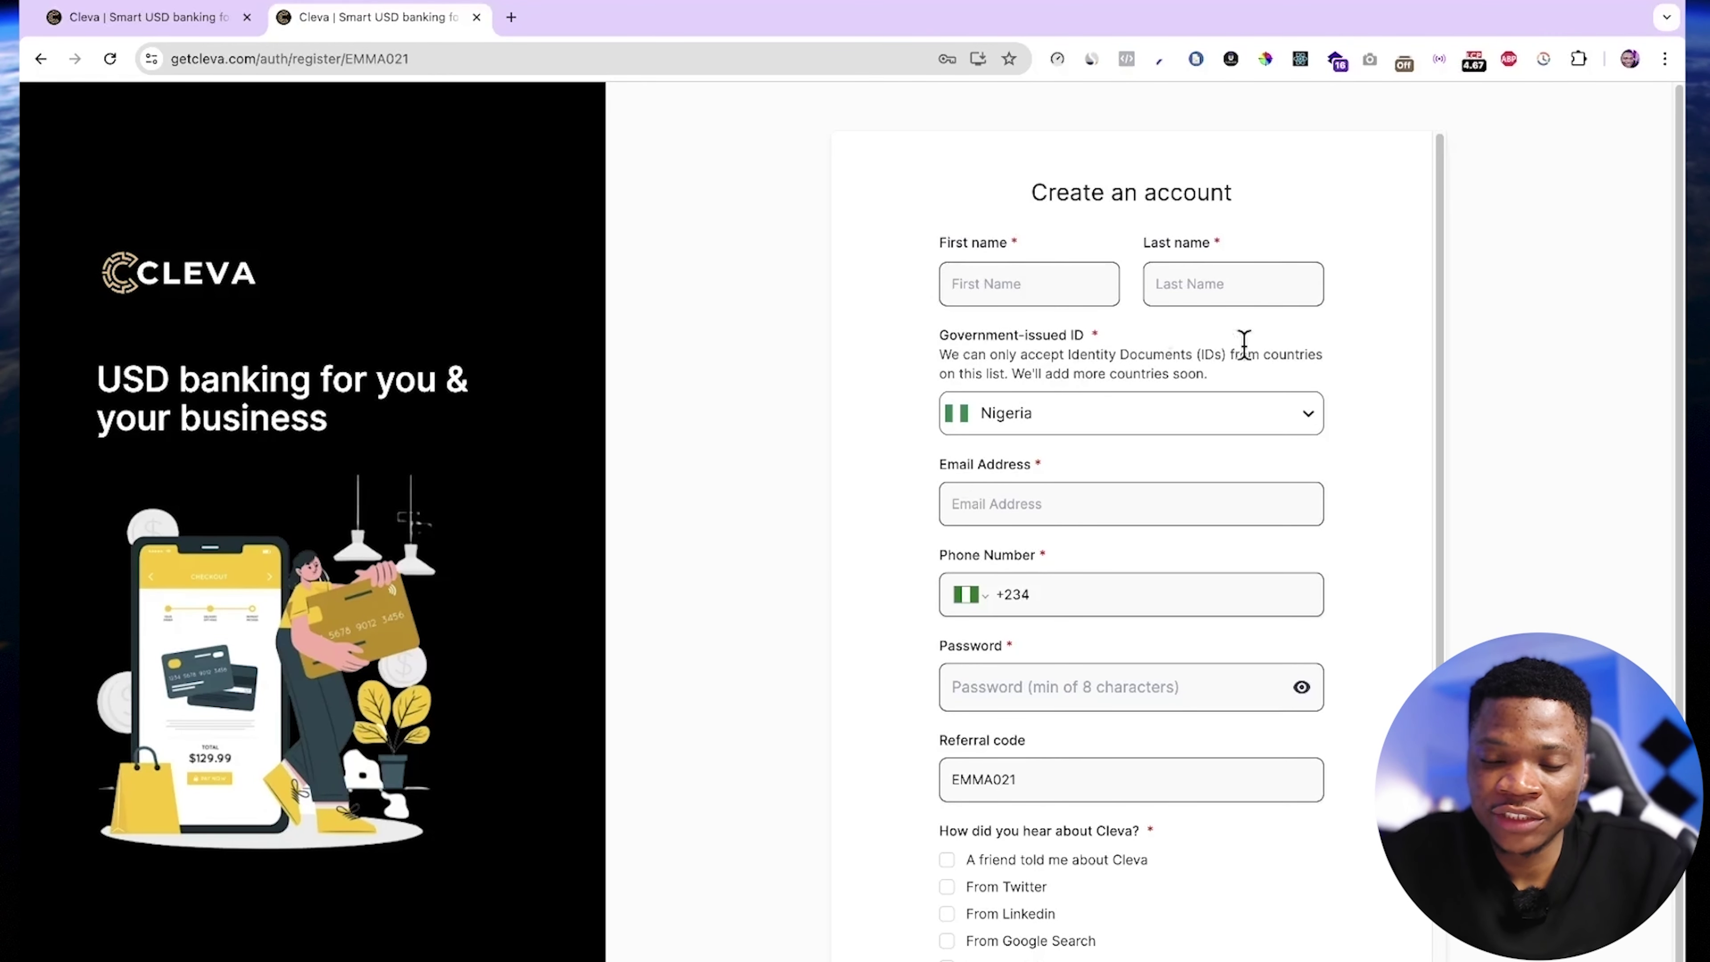
# Keep Nigeria as the government-issued ID country on the registration form.
pyautogui.scroll(-1, 1075, 448)
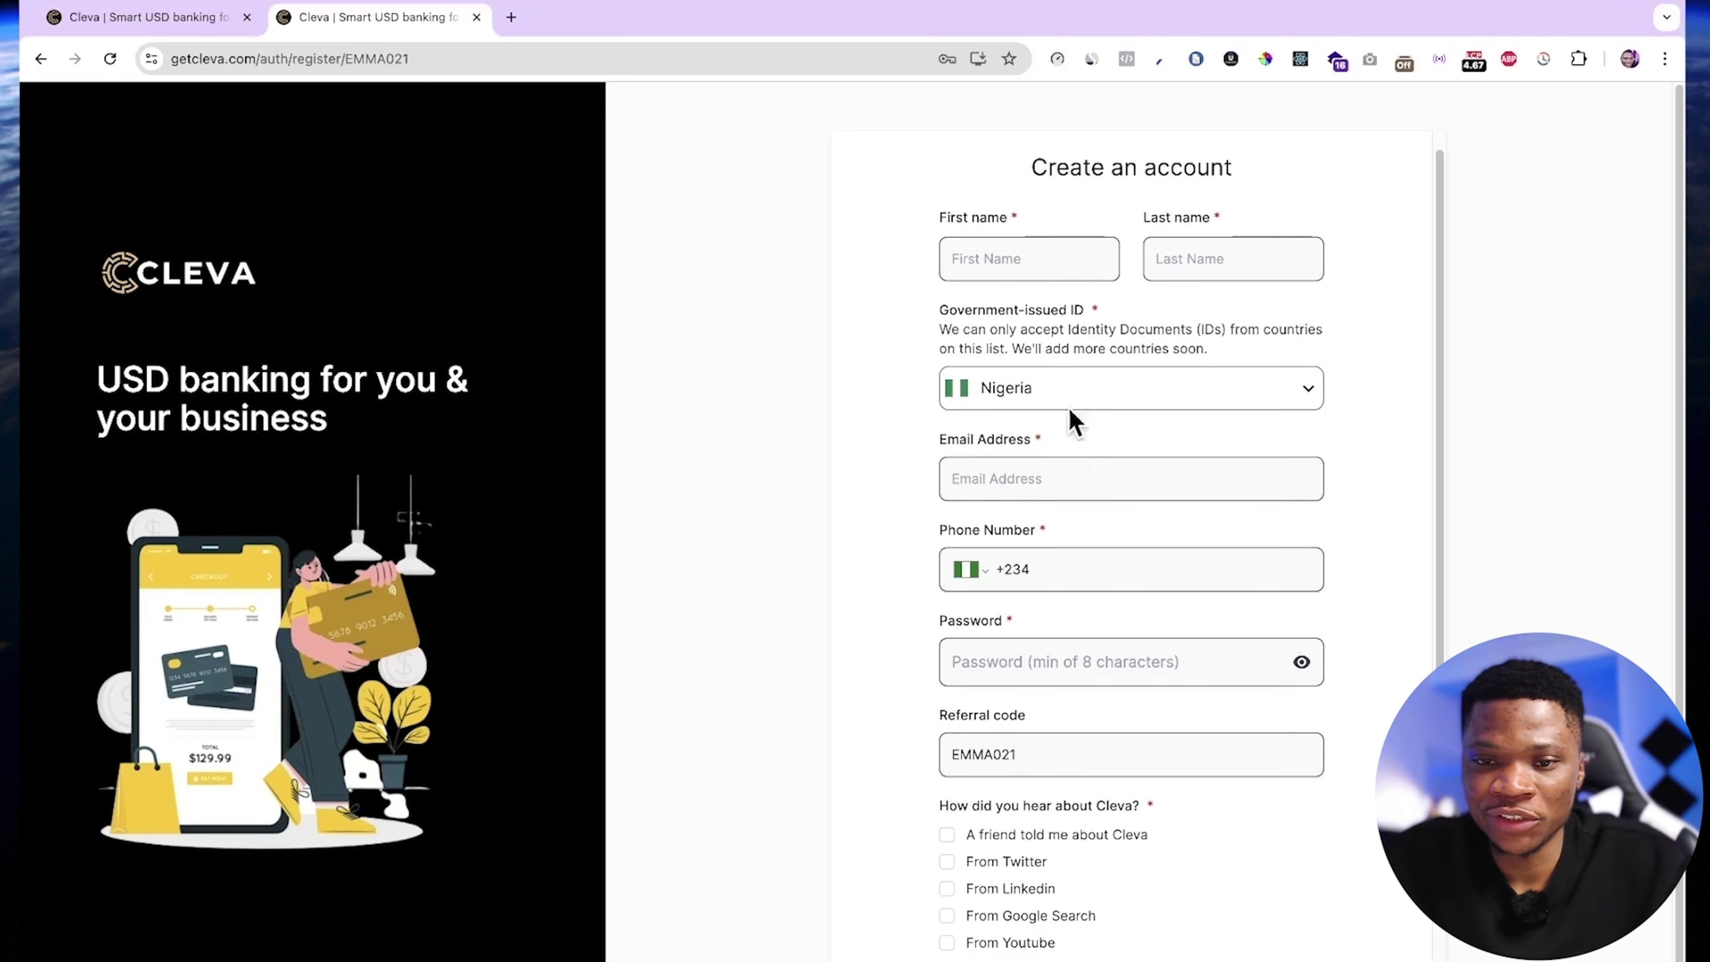
pyautogui.scroll(-1, 1172, 418)
pyautogui.click(1172, 336)
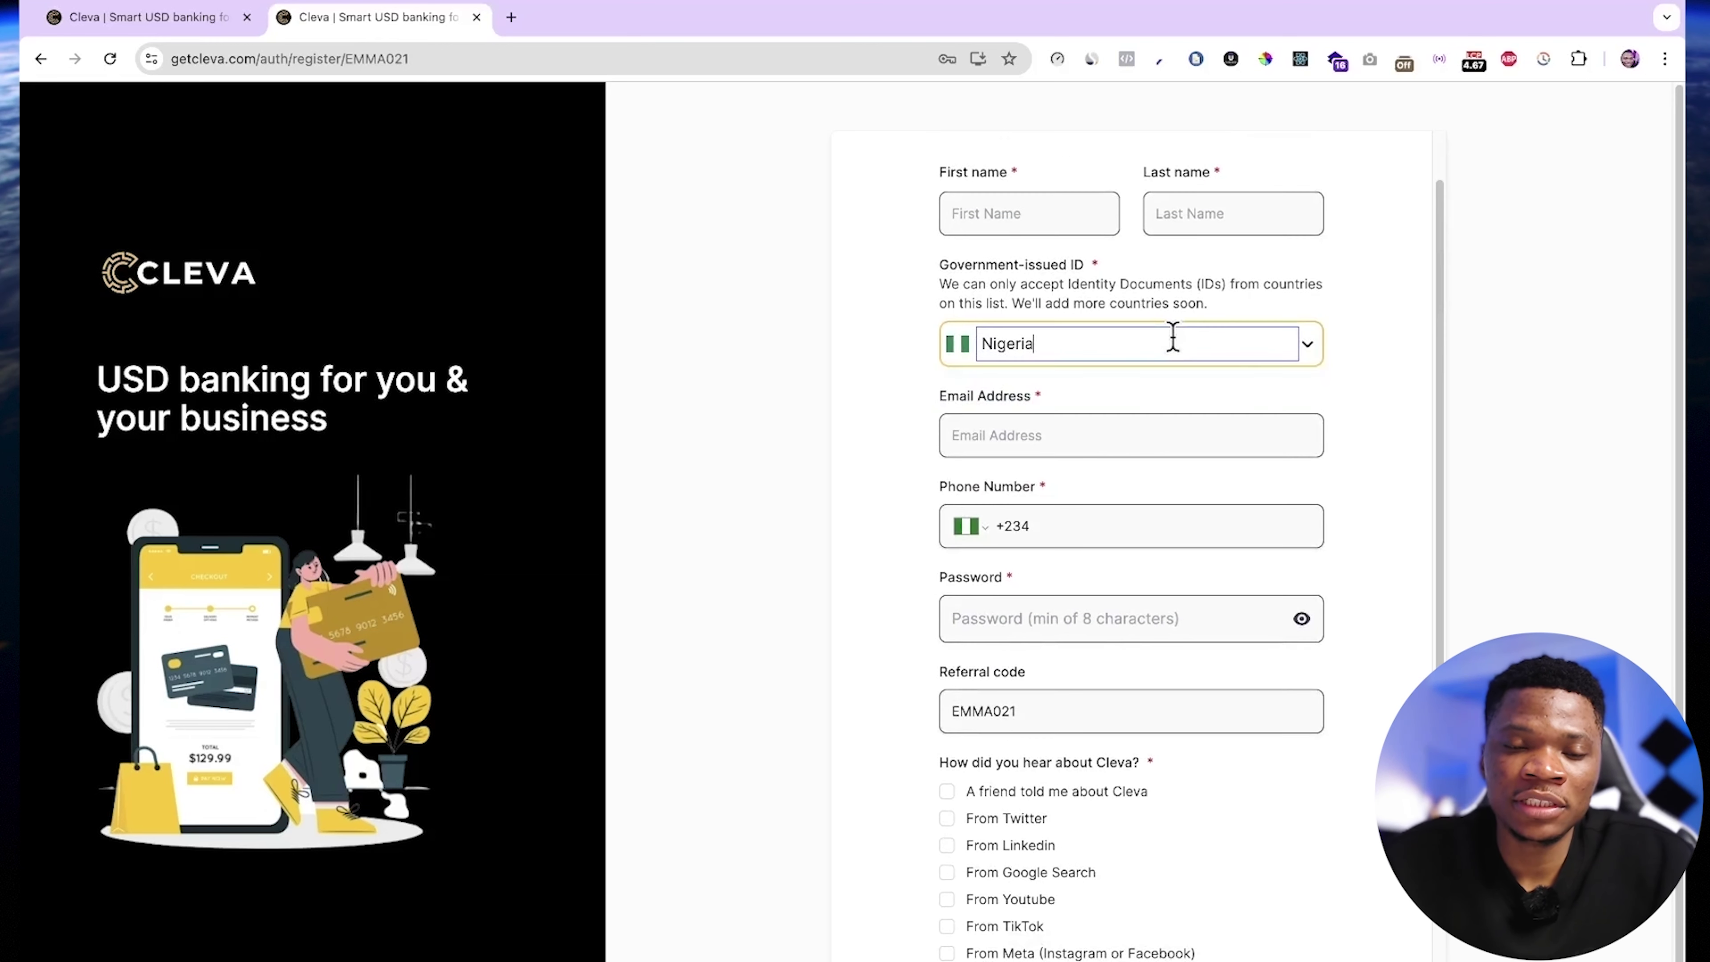
pyautogui.click(1363, 300)
# Check the prefilled referral code, choose From Youtube, then switch to Returning user login.
pyautogui.scroll(-1, 1316, 443)
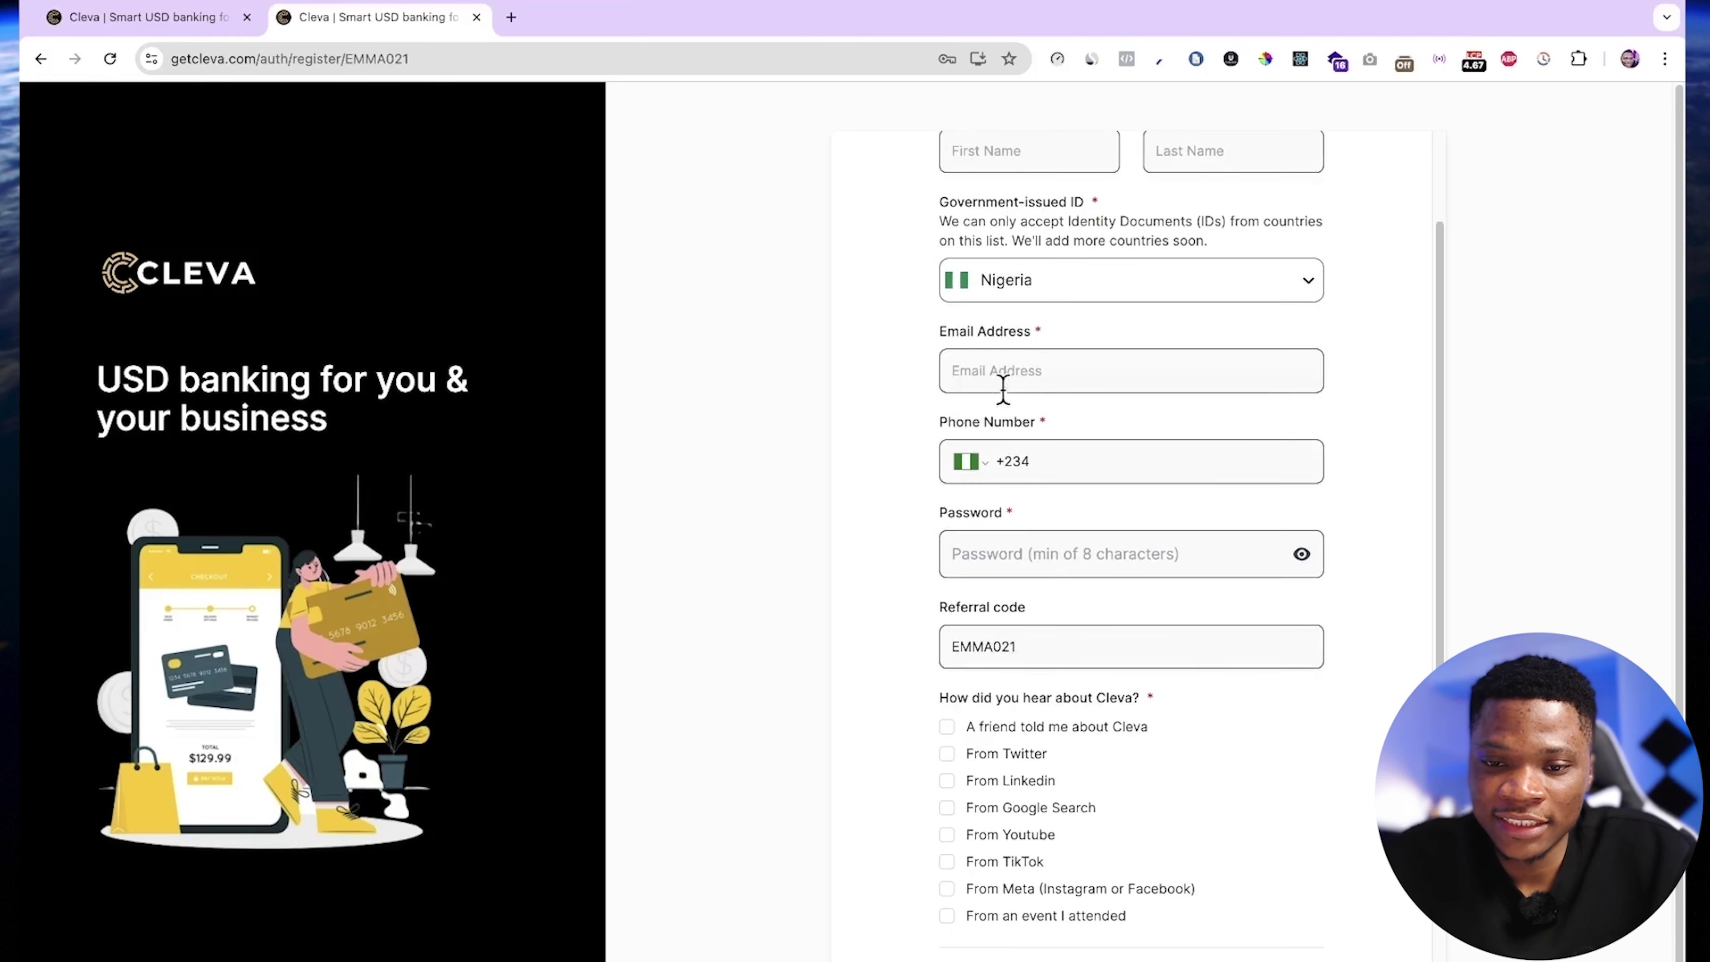
pyautogui.scroll(-2, 1016, 397)
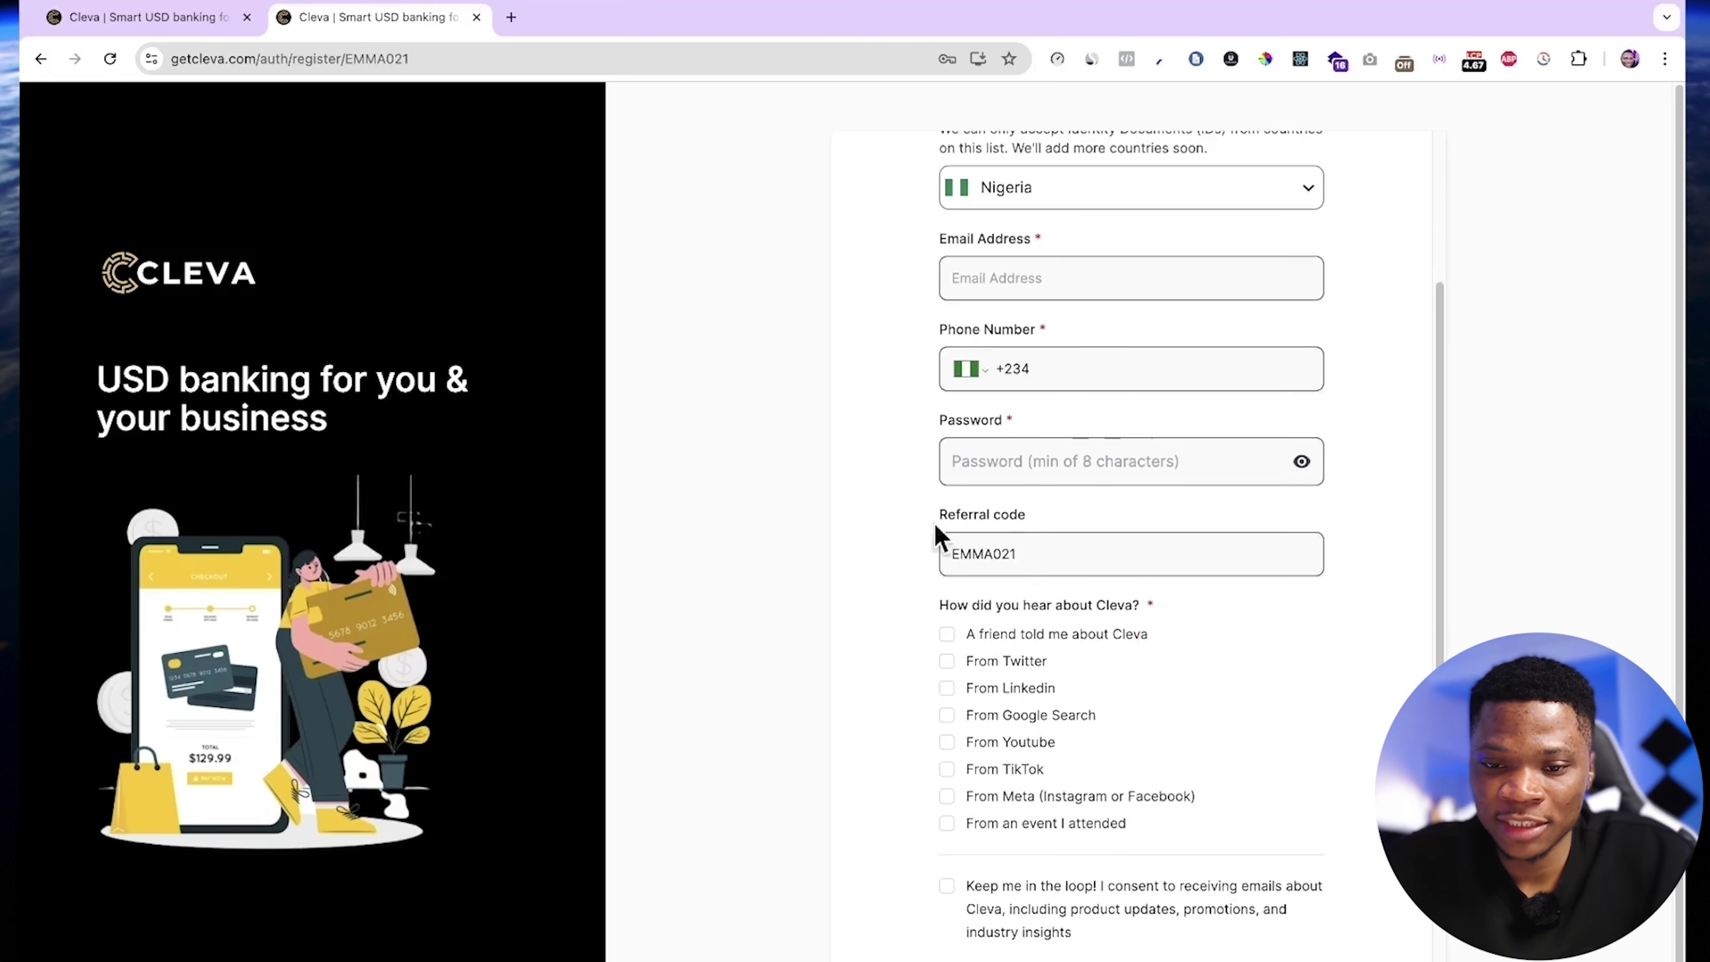
pyautogui.scroll(-3, 1050, 495)
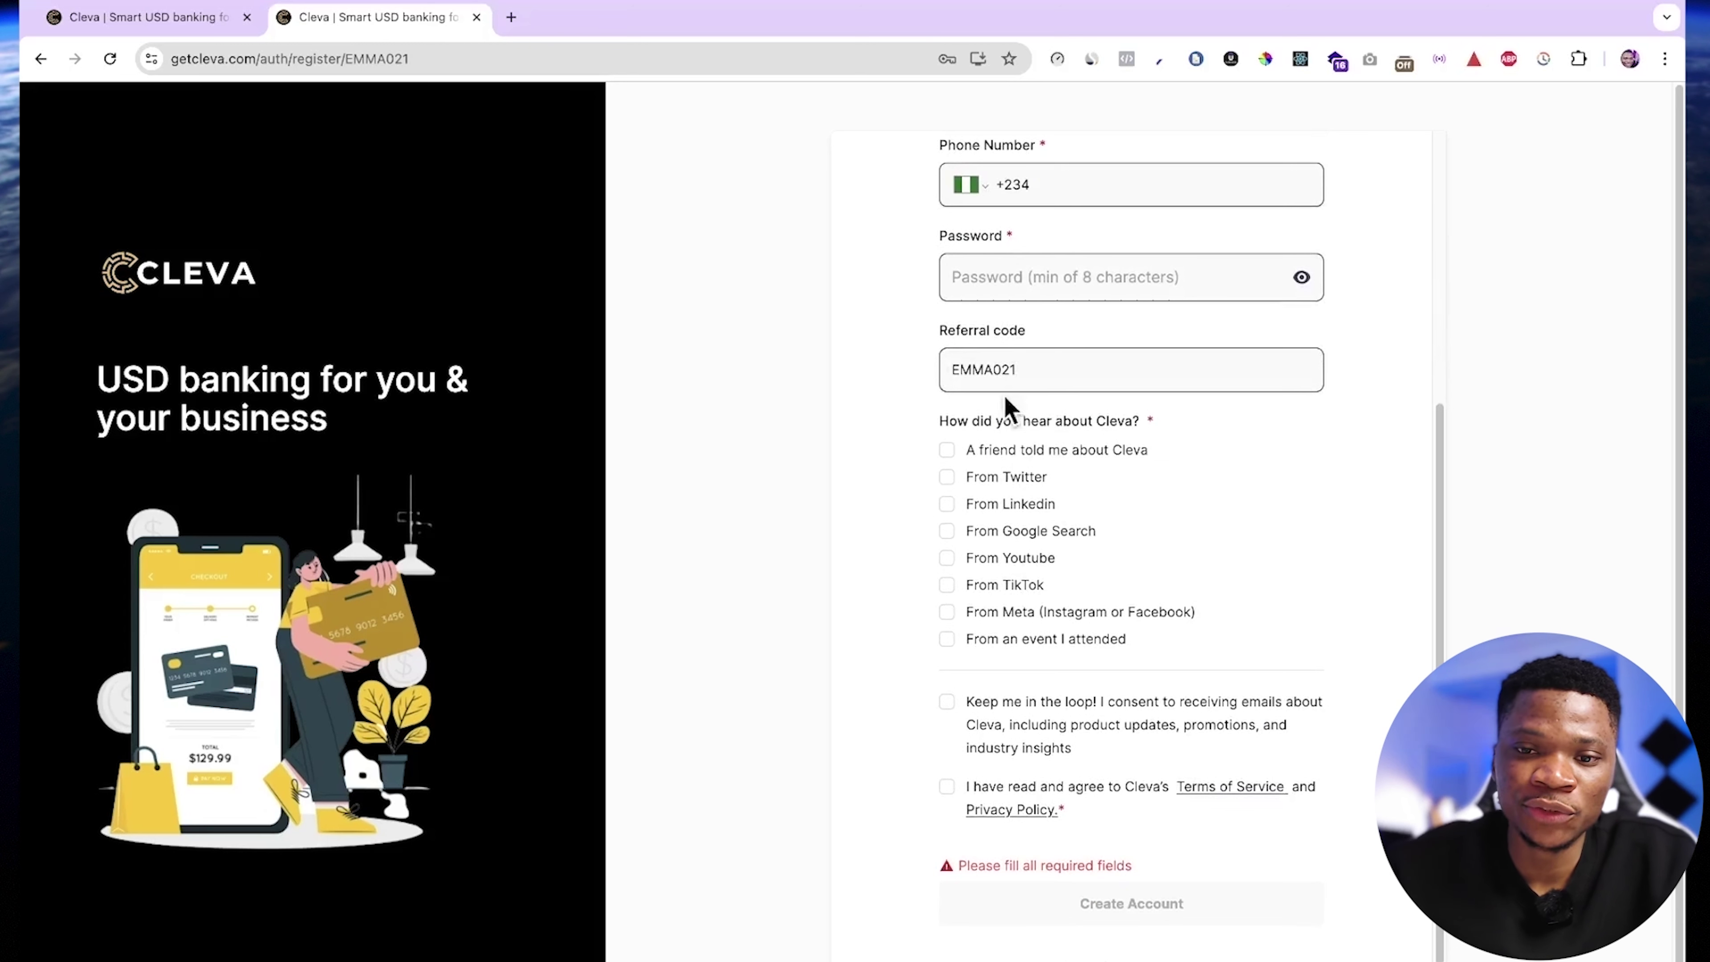
pyautogui.click(1044, 364)
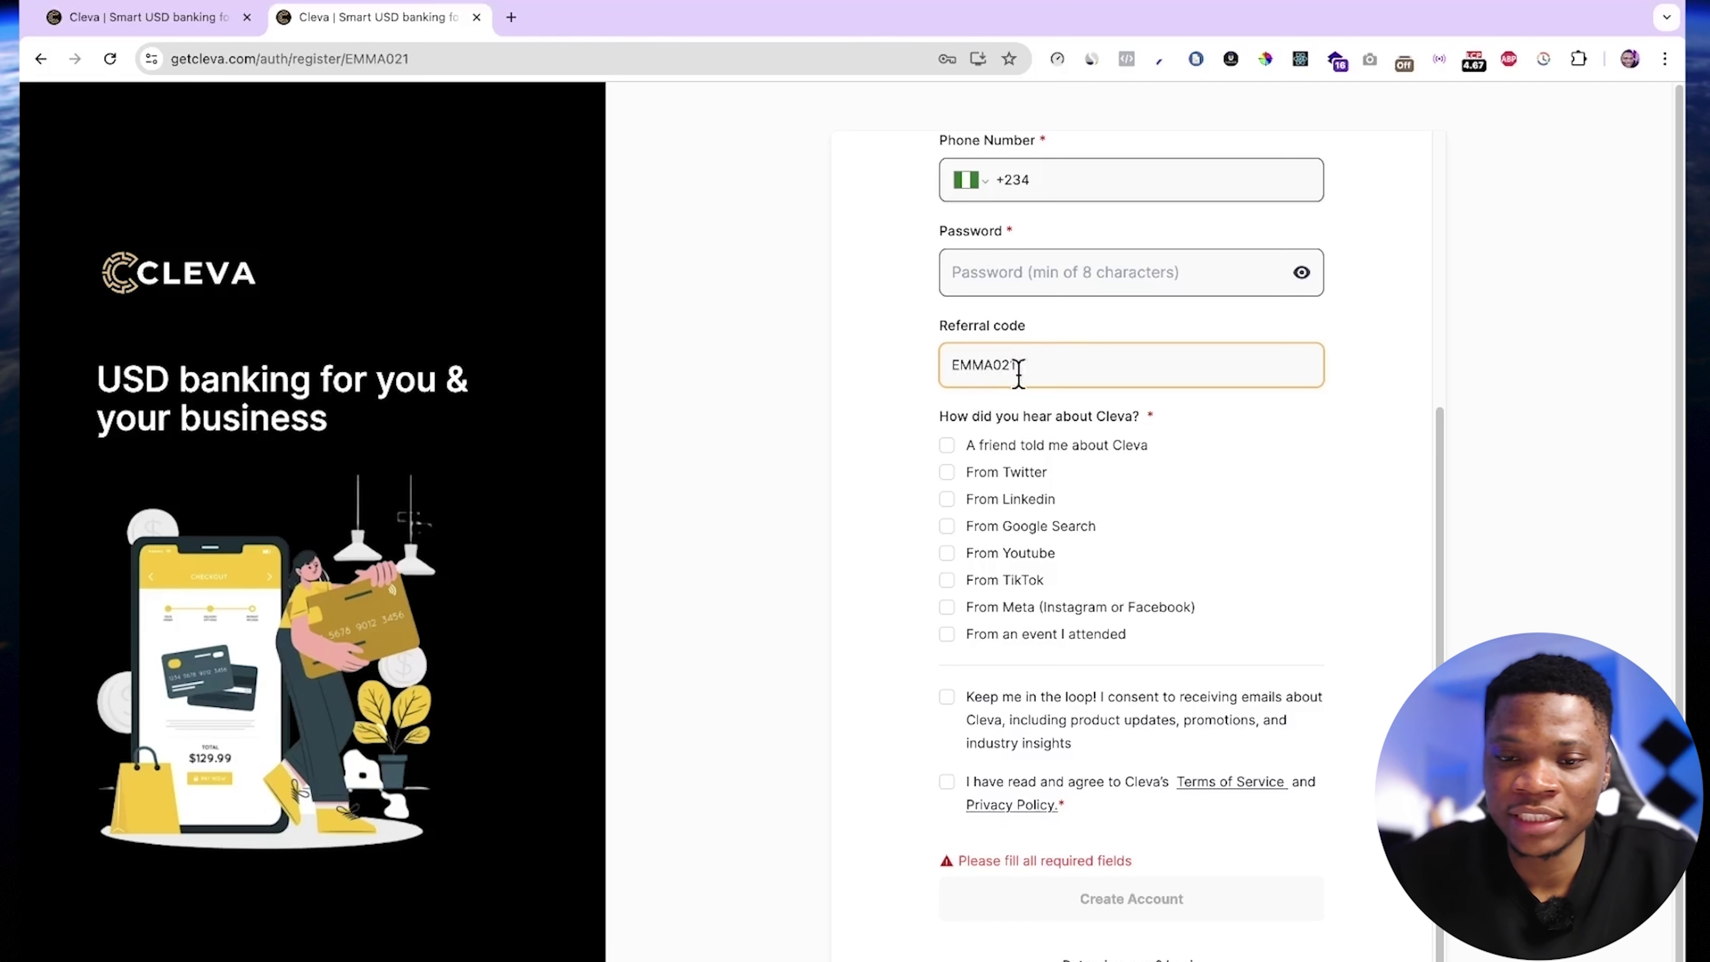
pyautogui.scroll(-1, 1101, 502)
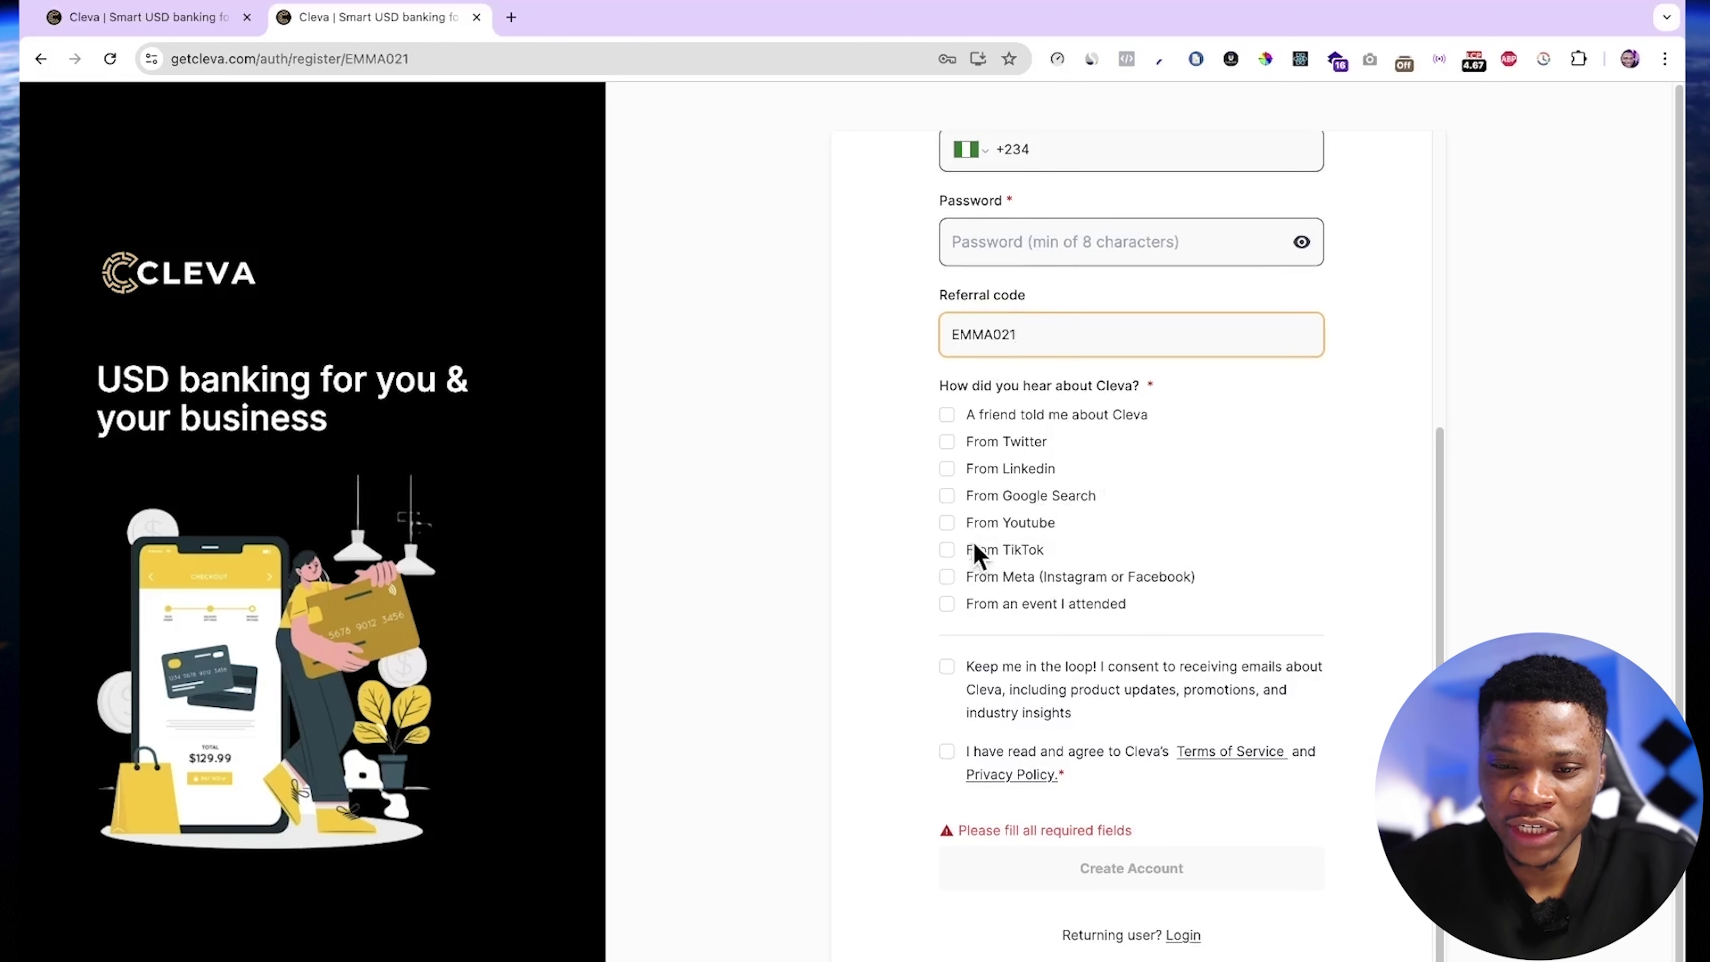
pyautogui.click(947, 523)
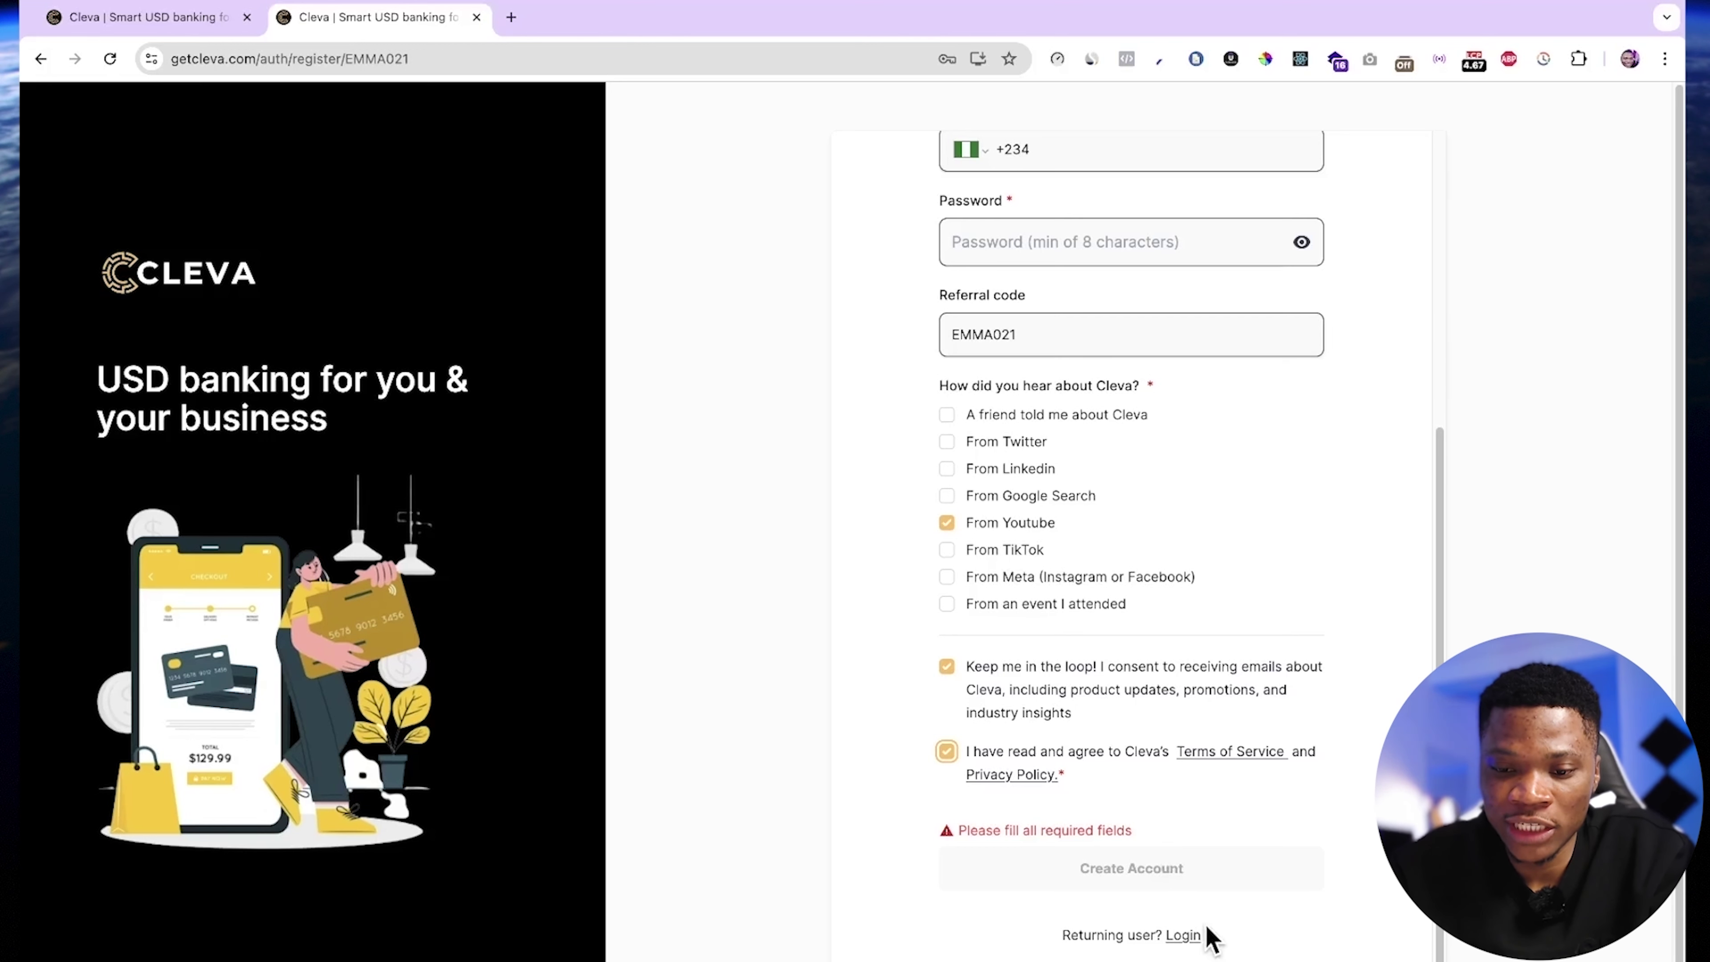
pyautogui.click(1189, 935)
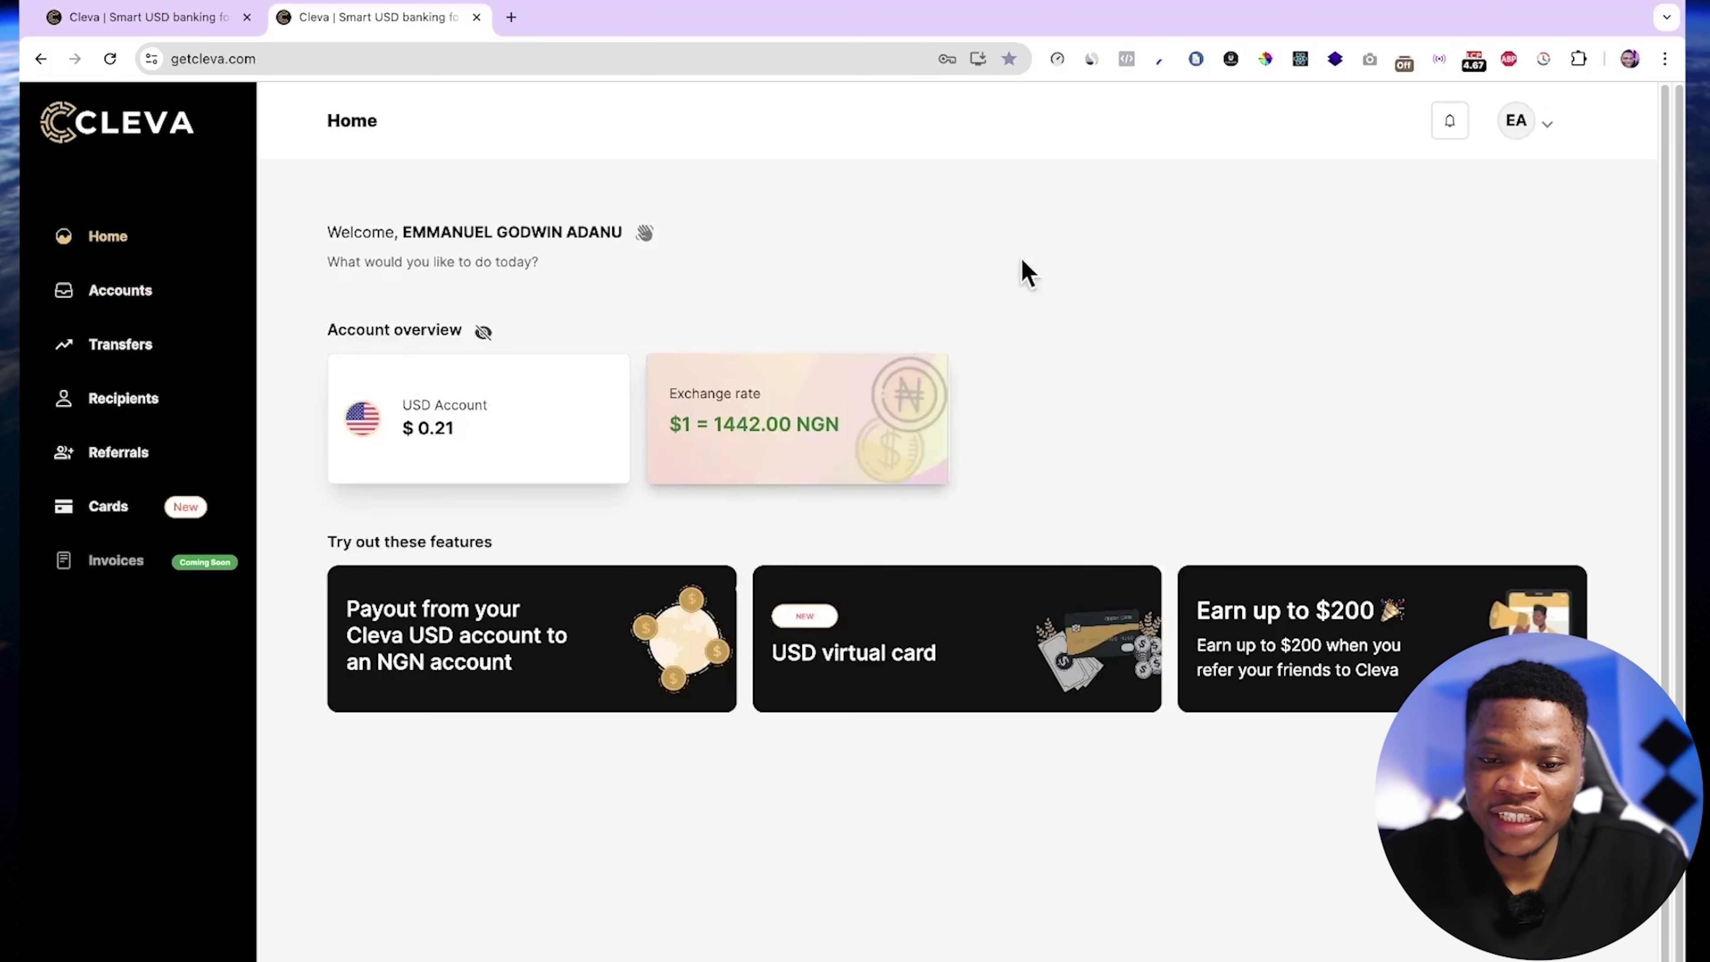
# Review the Cleva USD account's receiving bank details, then open Payoneer Home in a new tab.
pyautogui.click(134, 293)
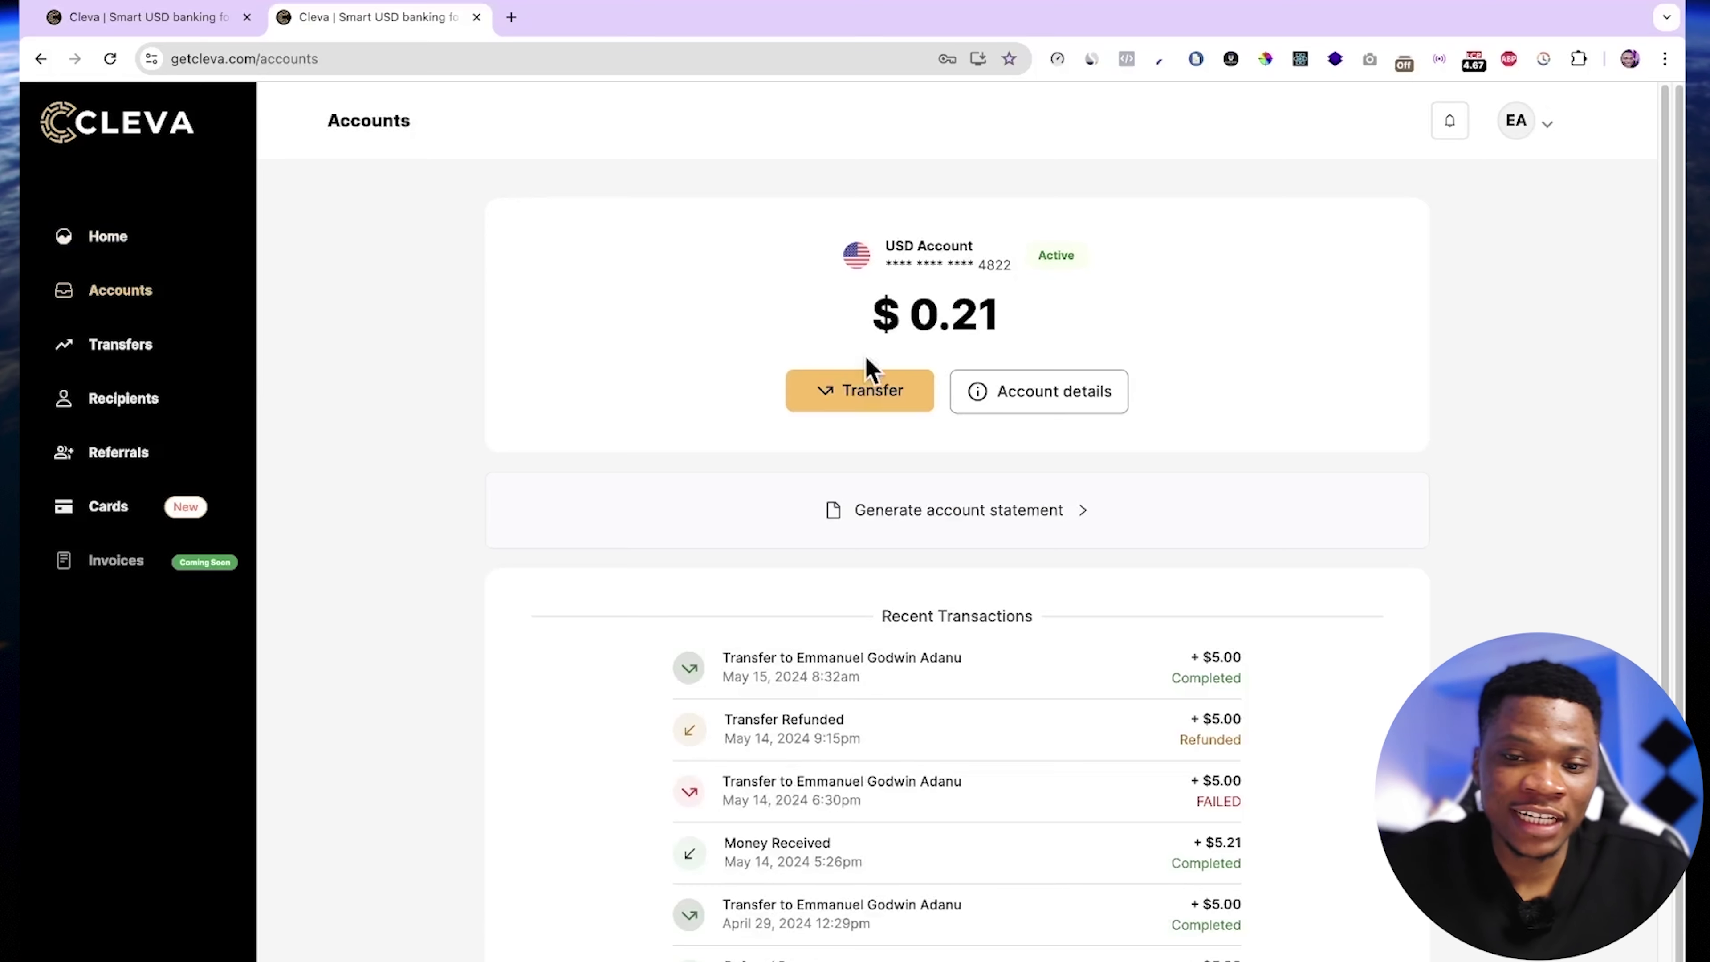
pyautogui.click(1037, 404)
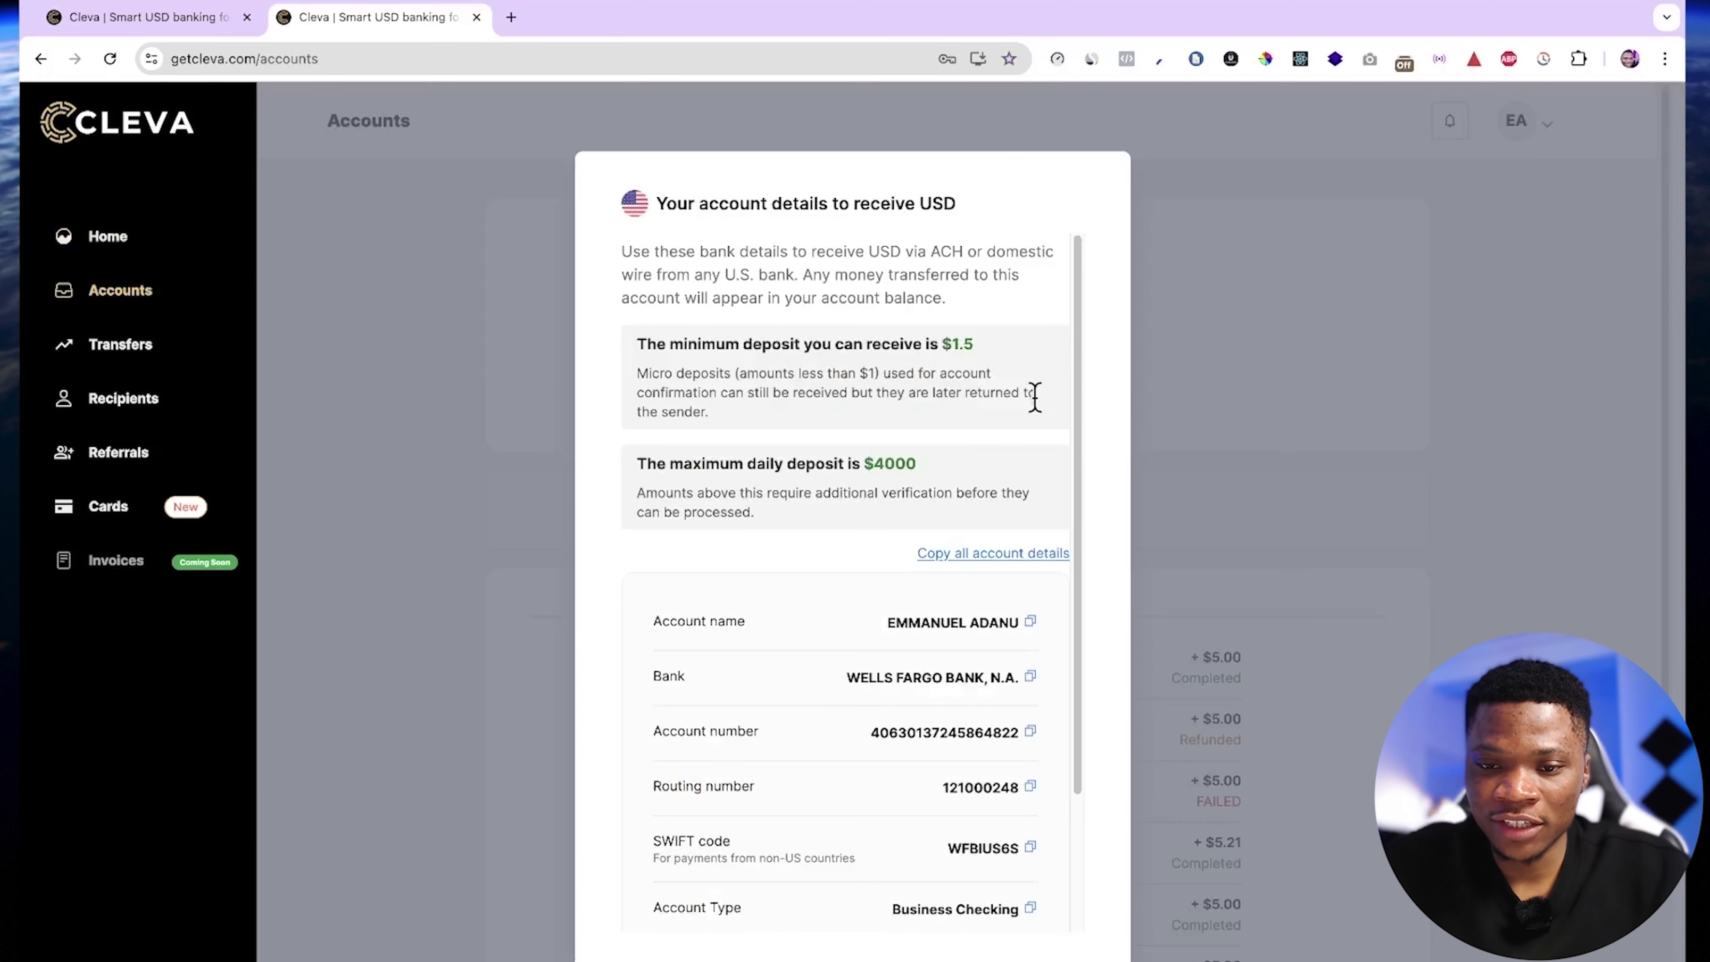
pyautogui.scroll(-2, 916, 539)
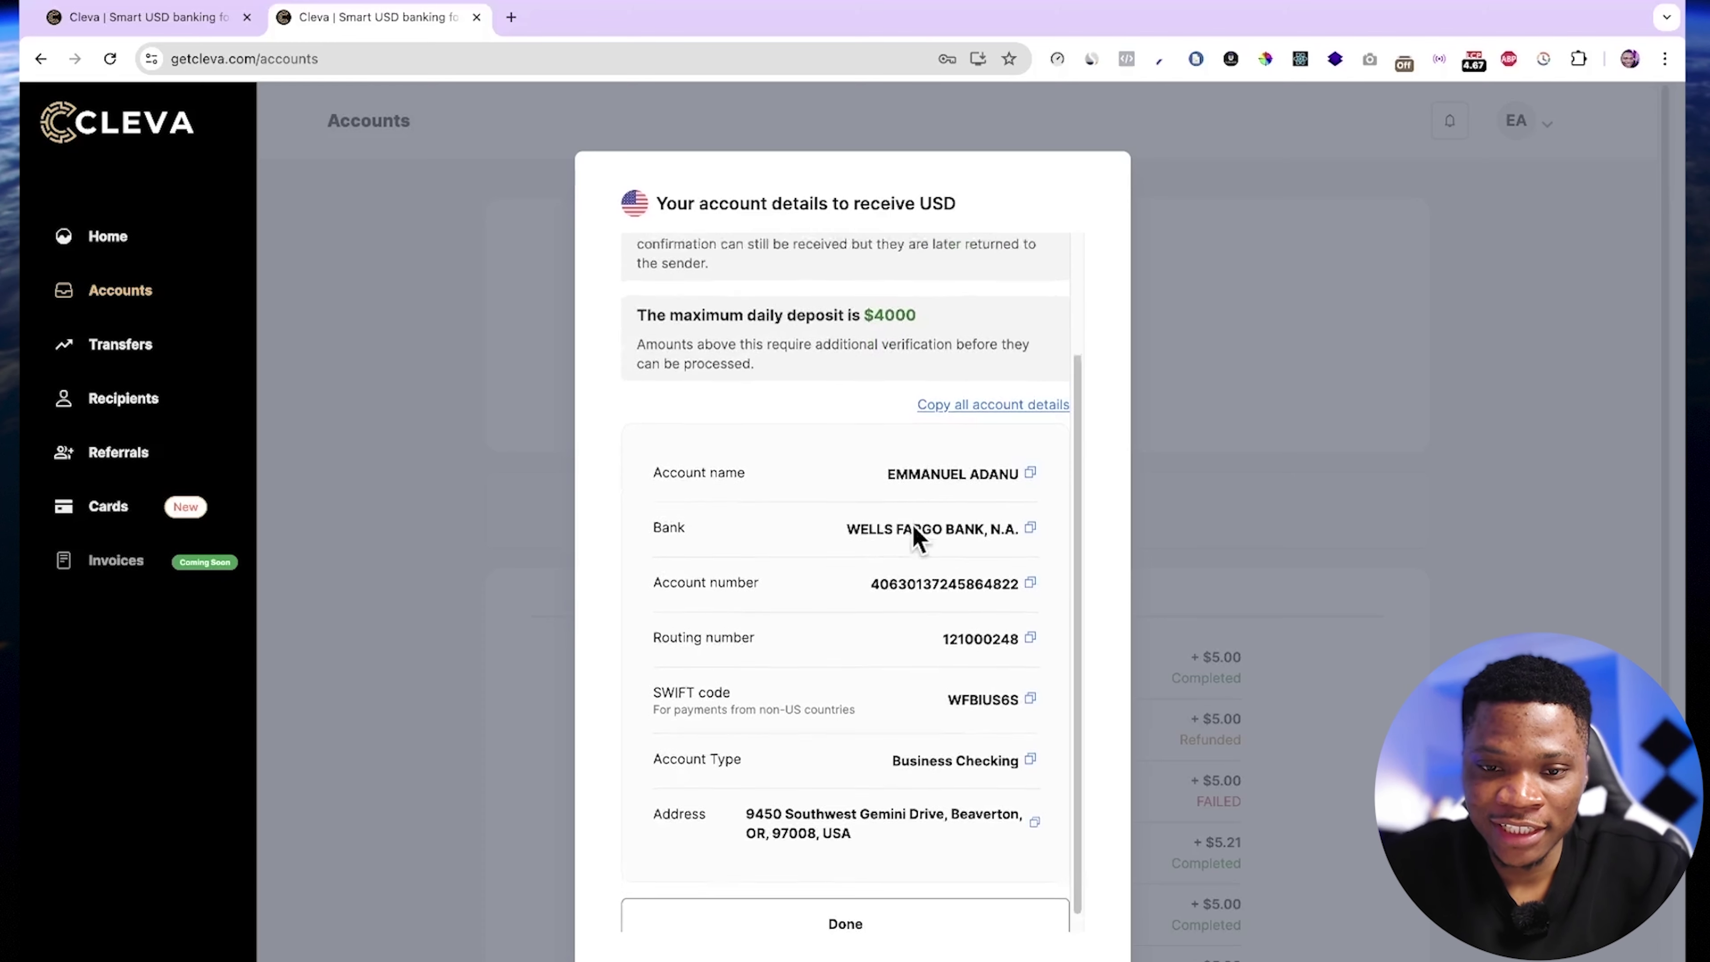
pyautogui.scroll(2, 915, 532)
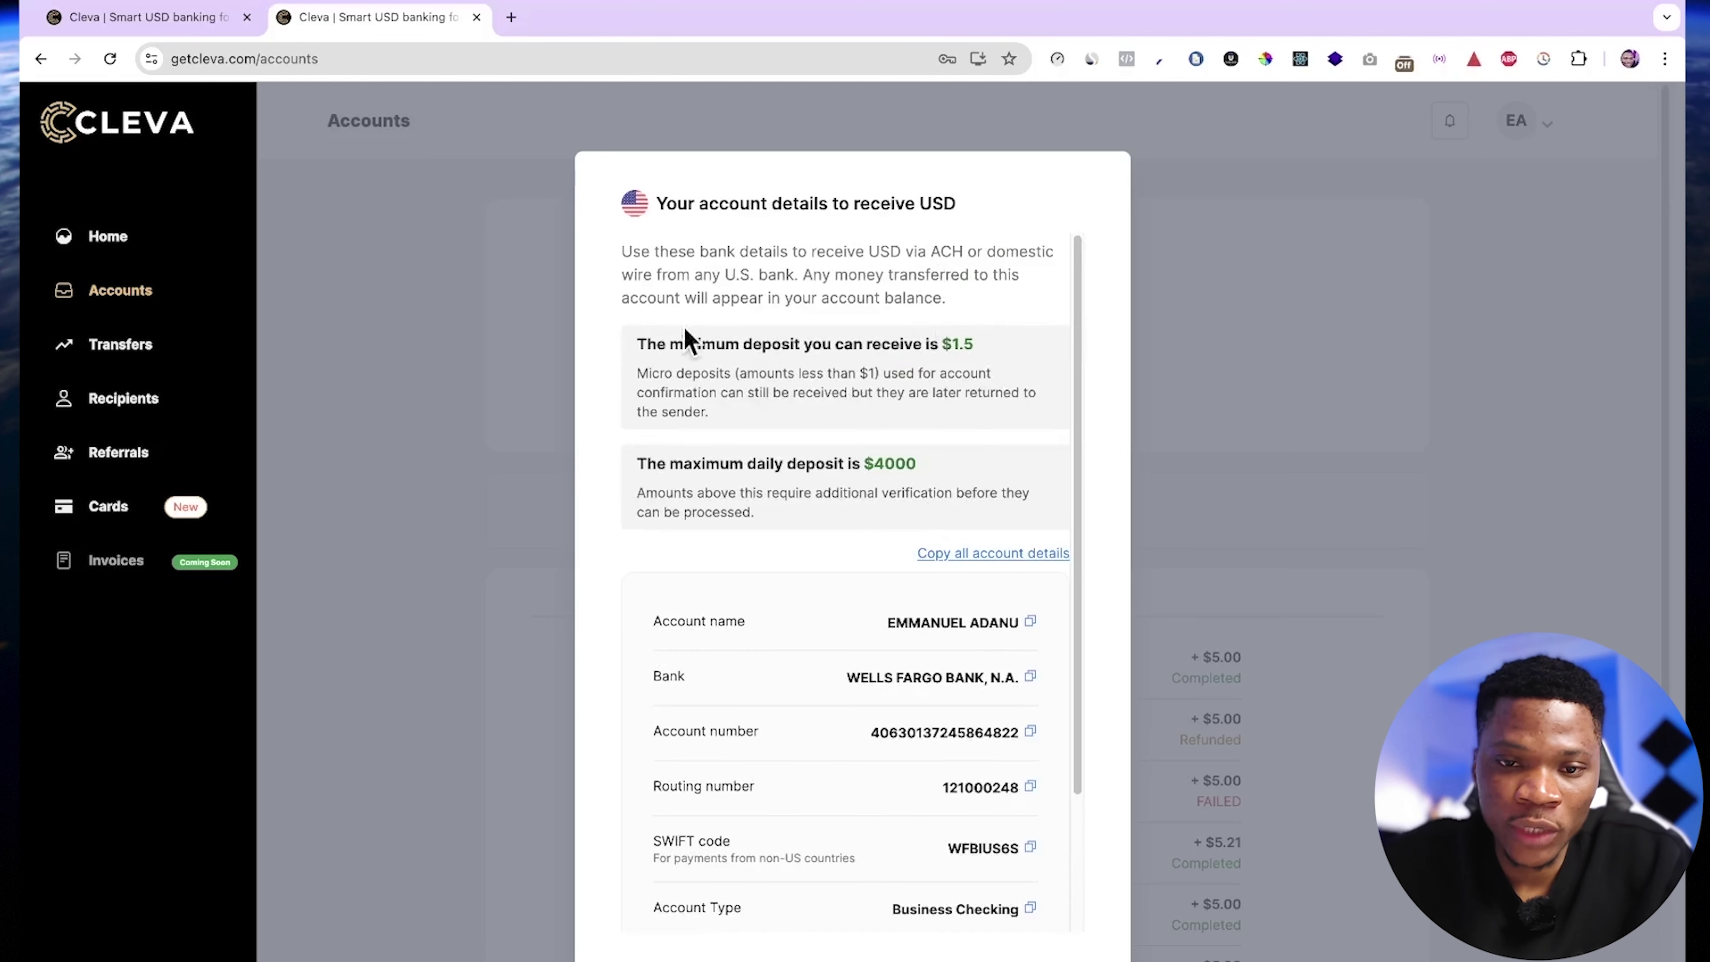
pyautogui.scroll(-1, 895, 679)
pyautogui.scroll(-1, 783, 566)
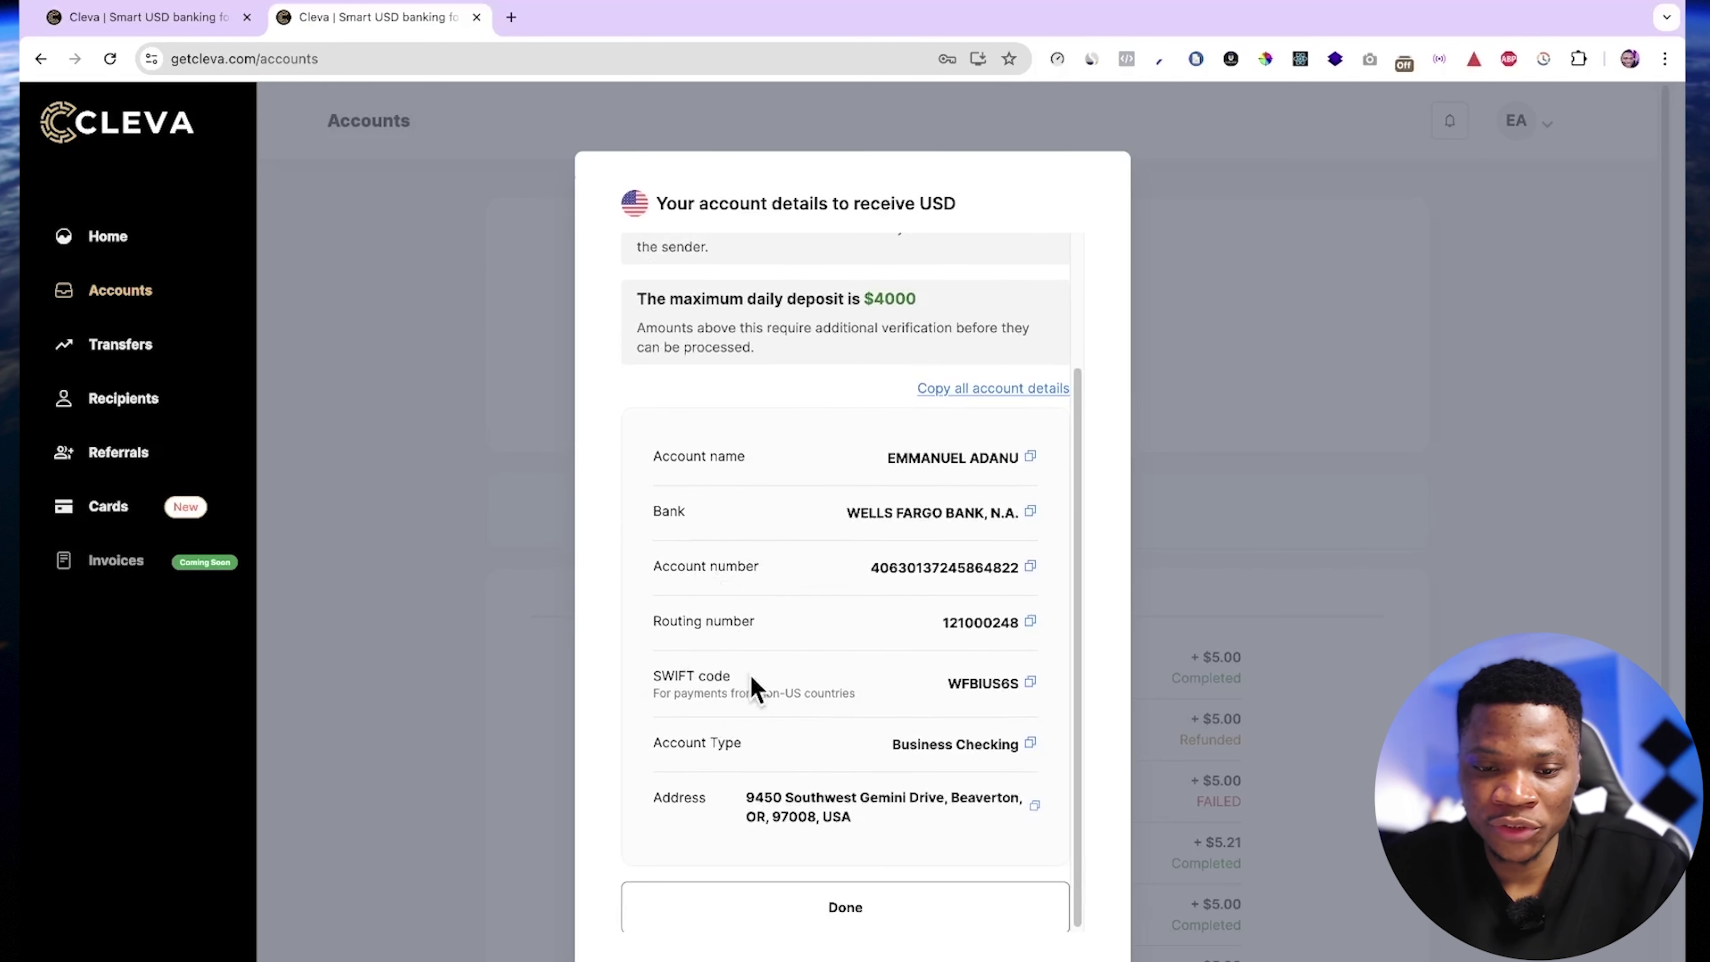
pyautogui.scroll(-1, 821, 775)
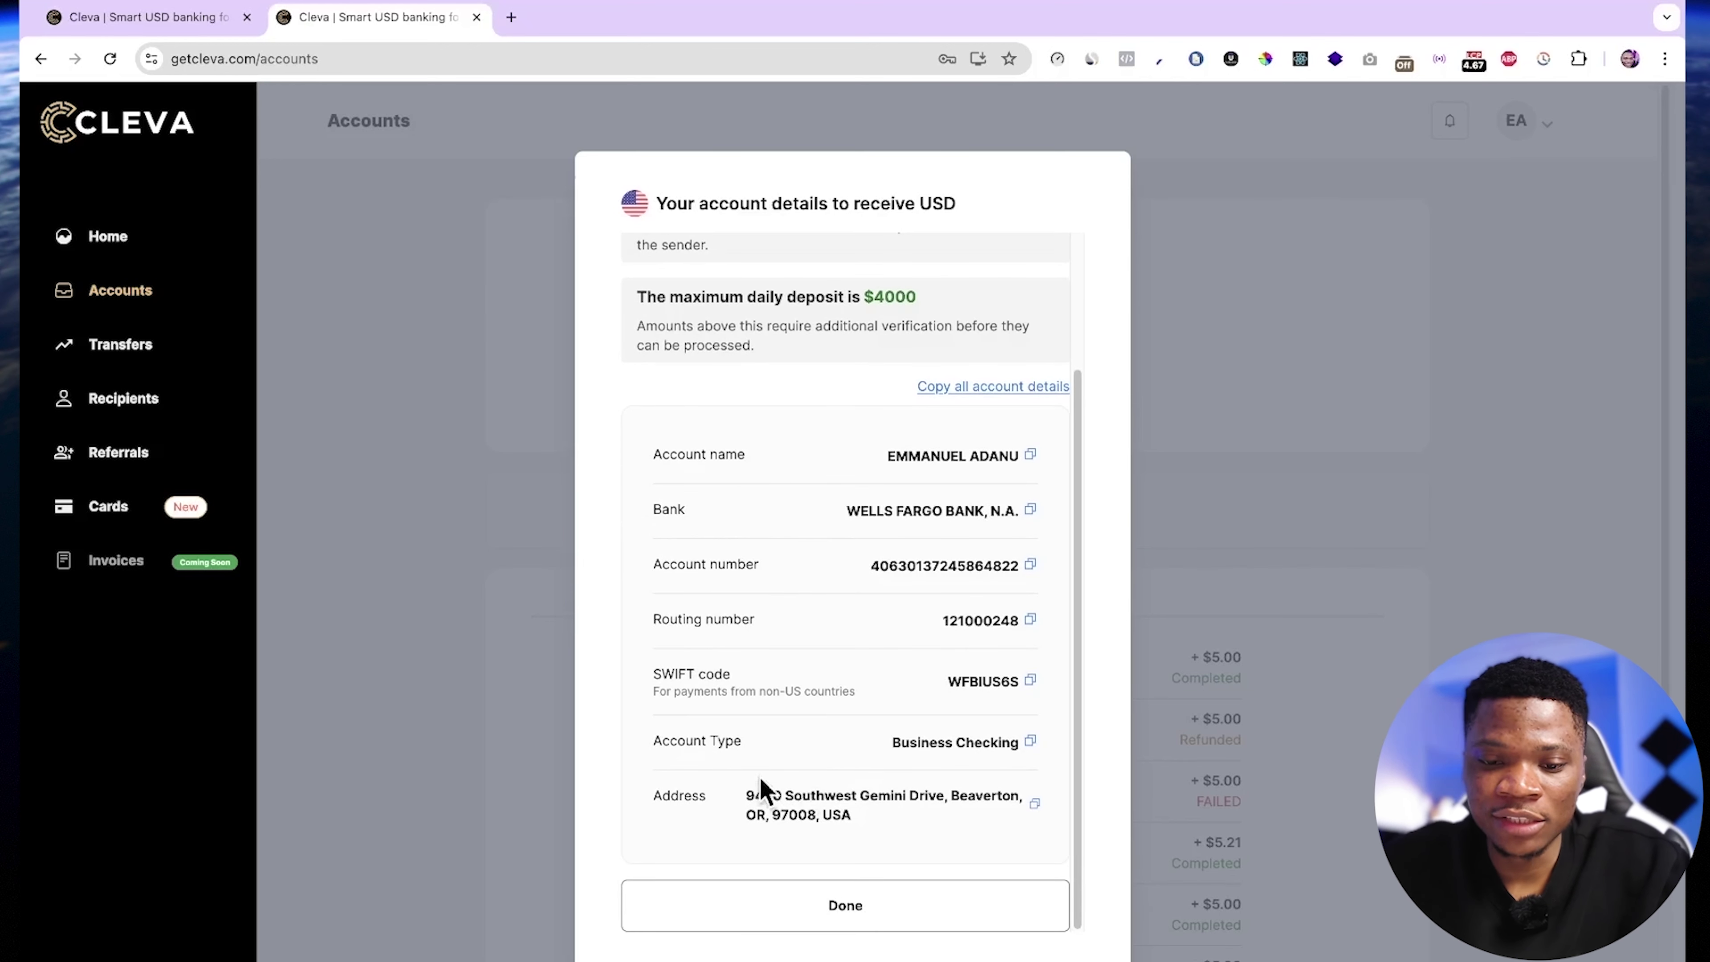
pyautogui.scroll(3, 875, 751)
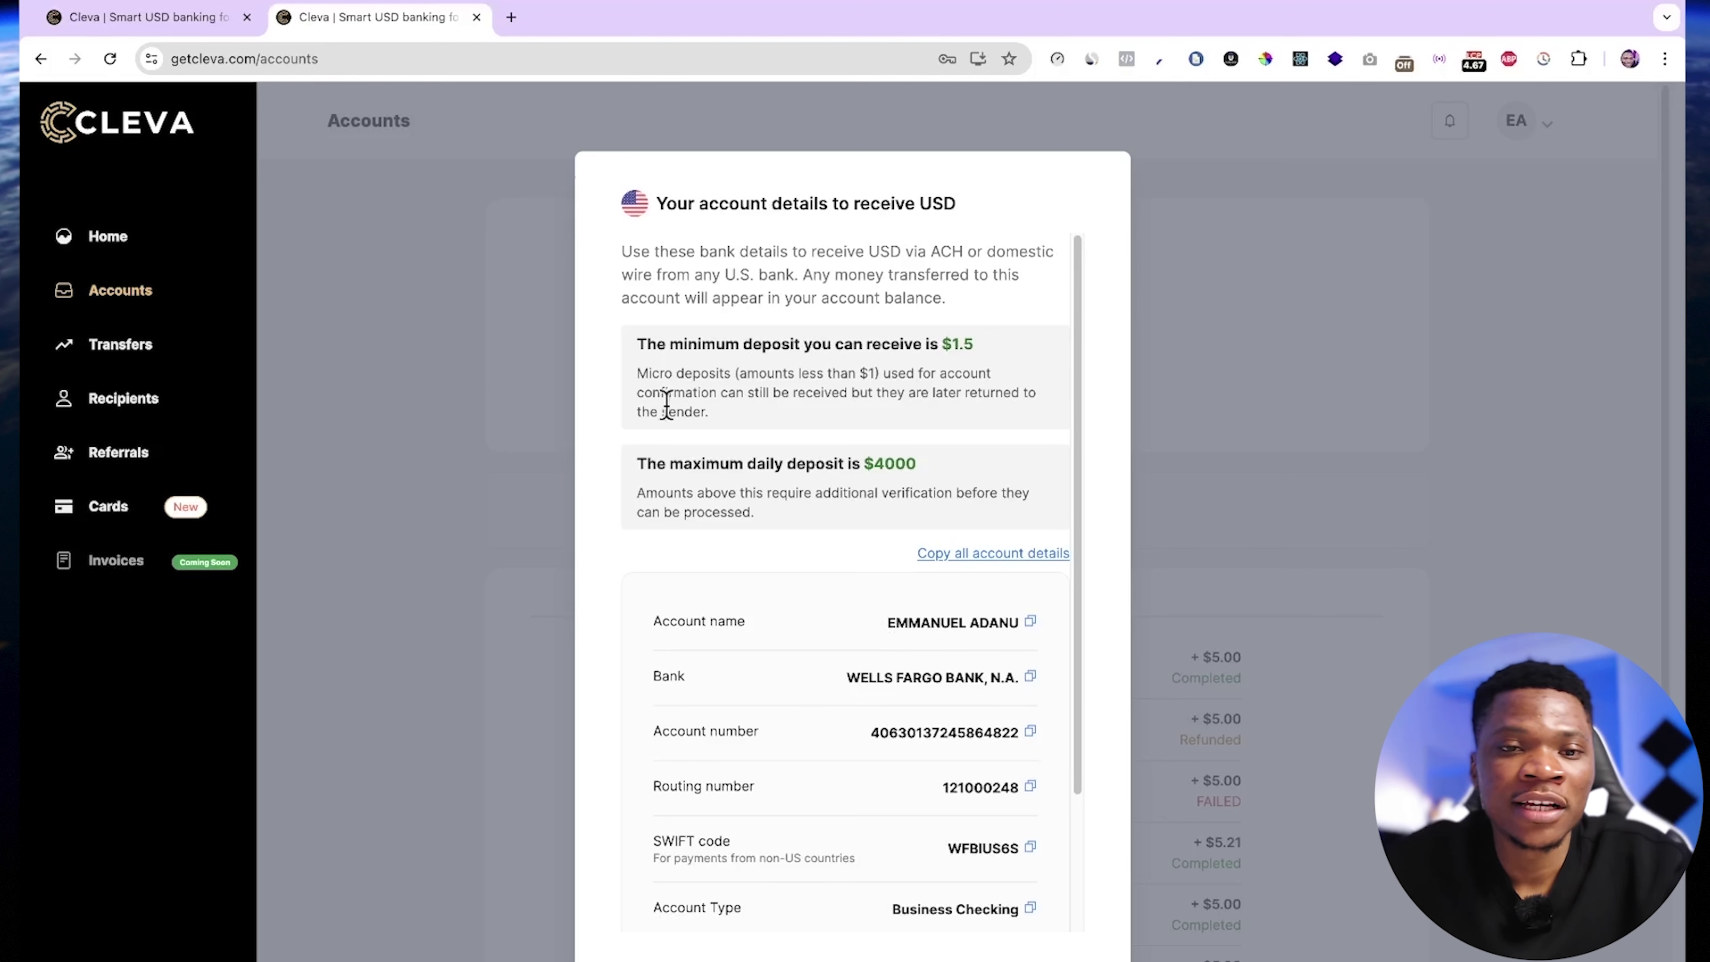
pyautogui.click(512, 17)
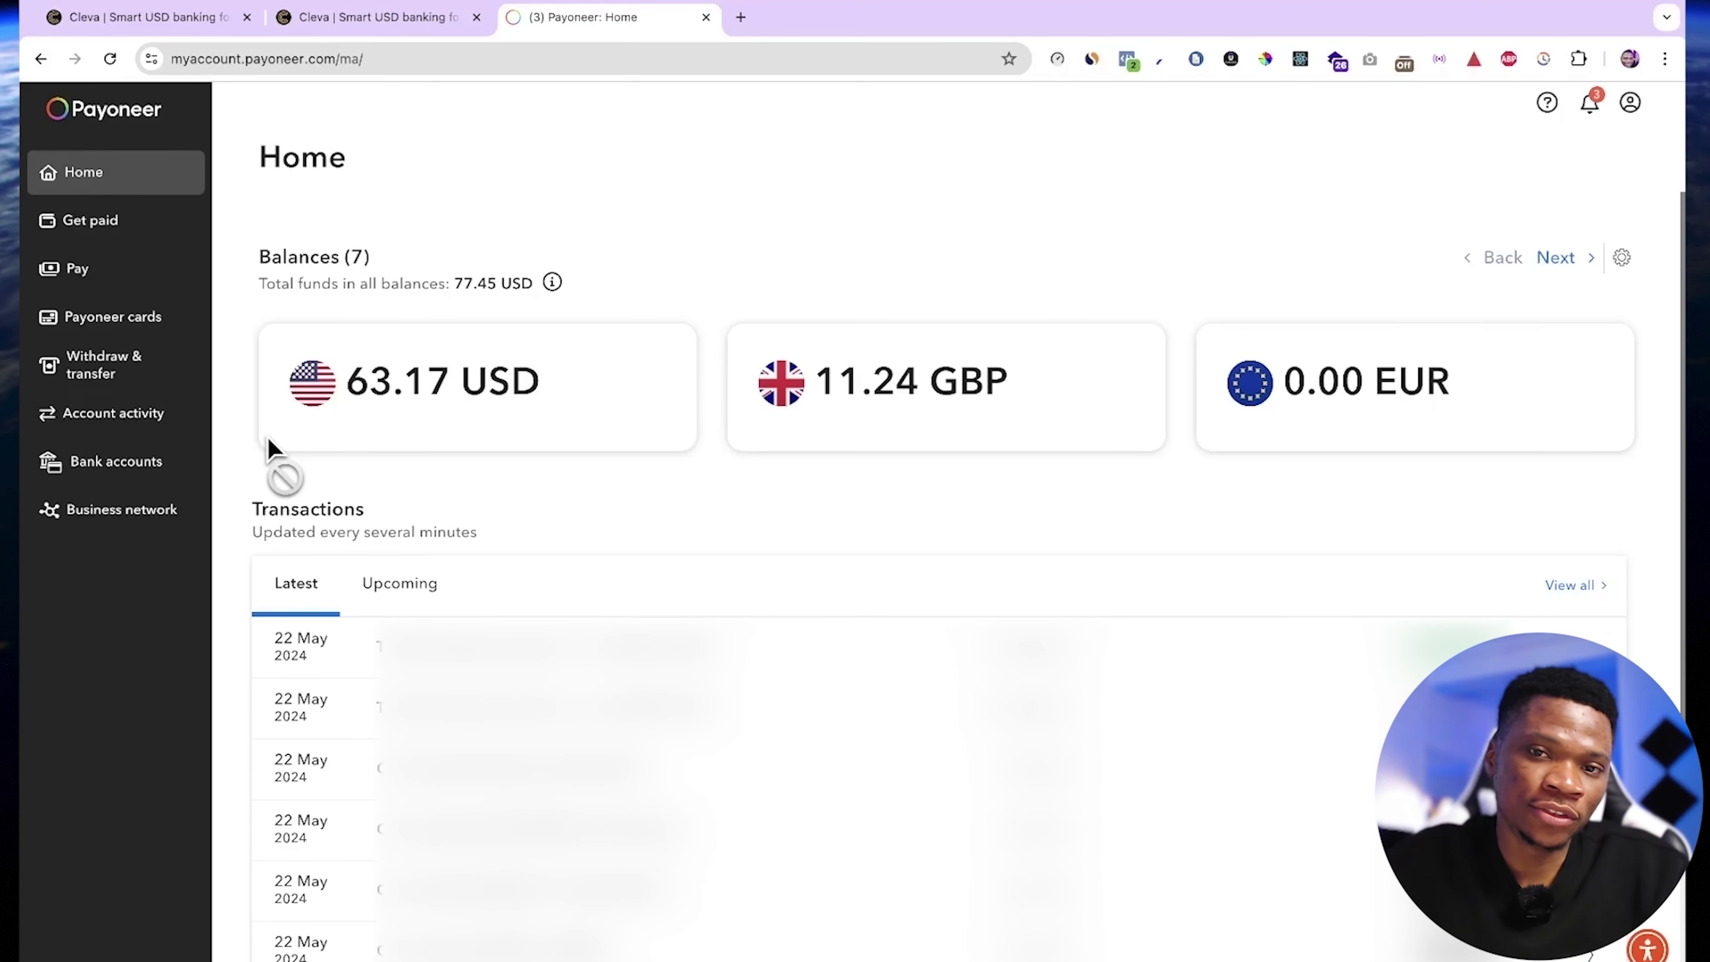
# Start a Personal Payoneer bank account in United States of America with USD currency.
pyautogui.click(114, 472)
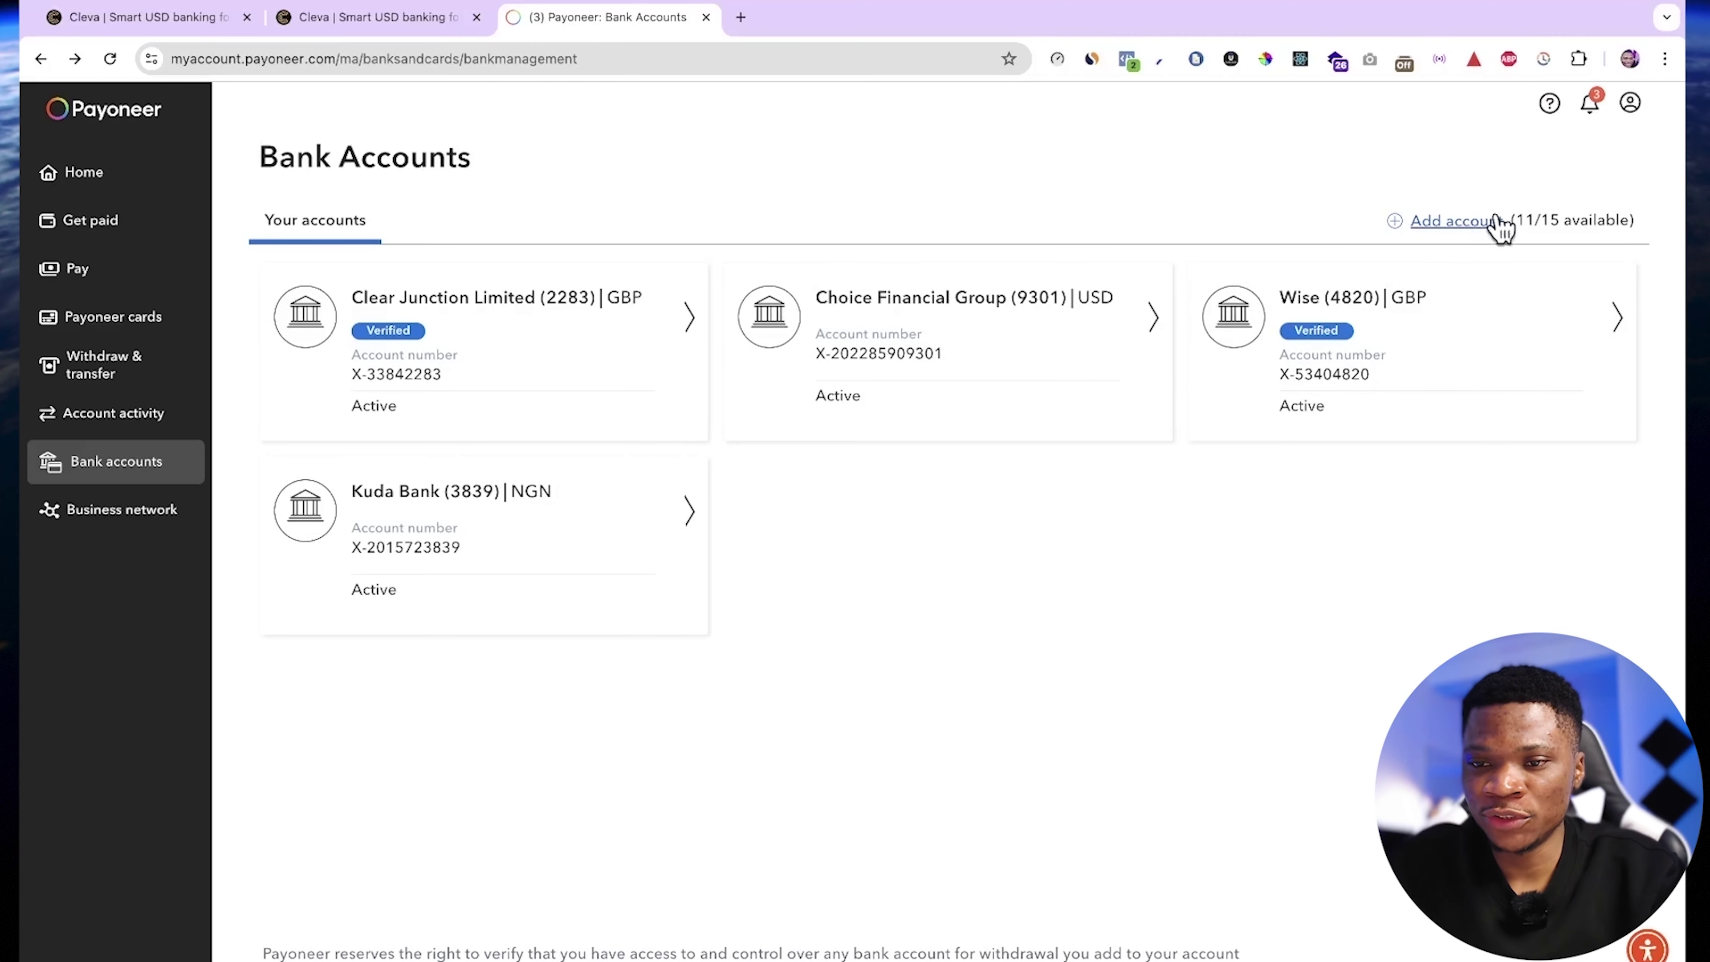
pyautogui.click(1470, 226)
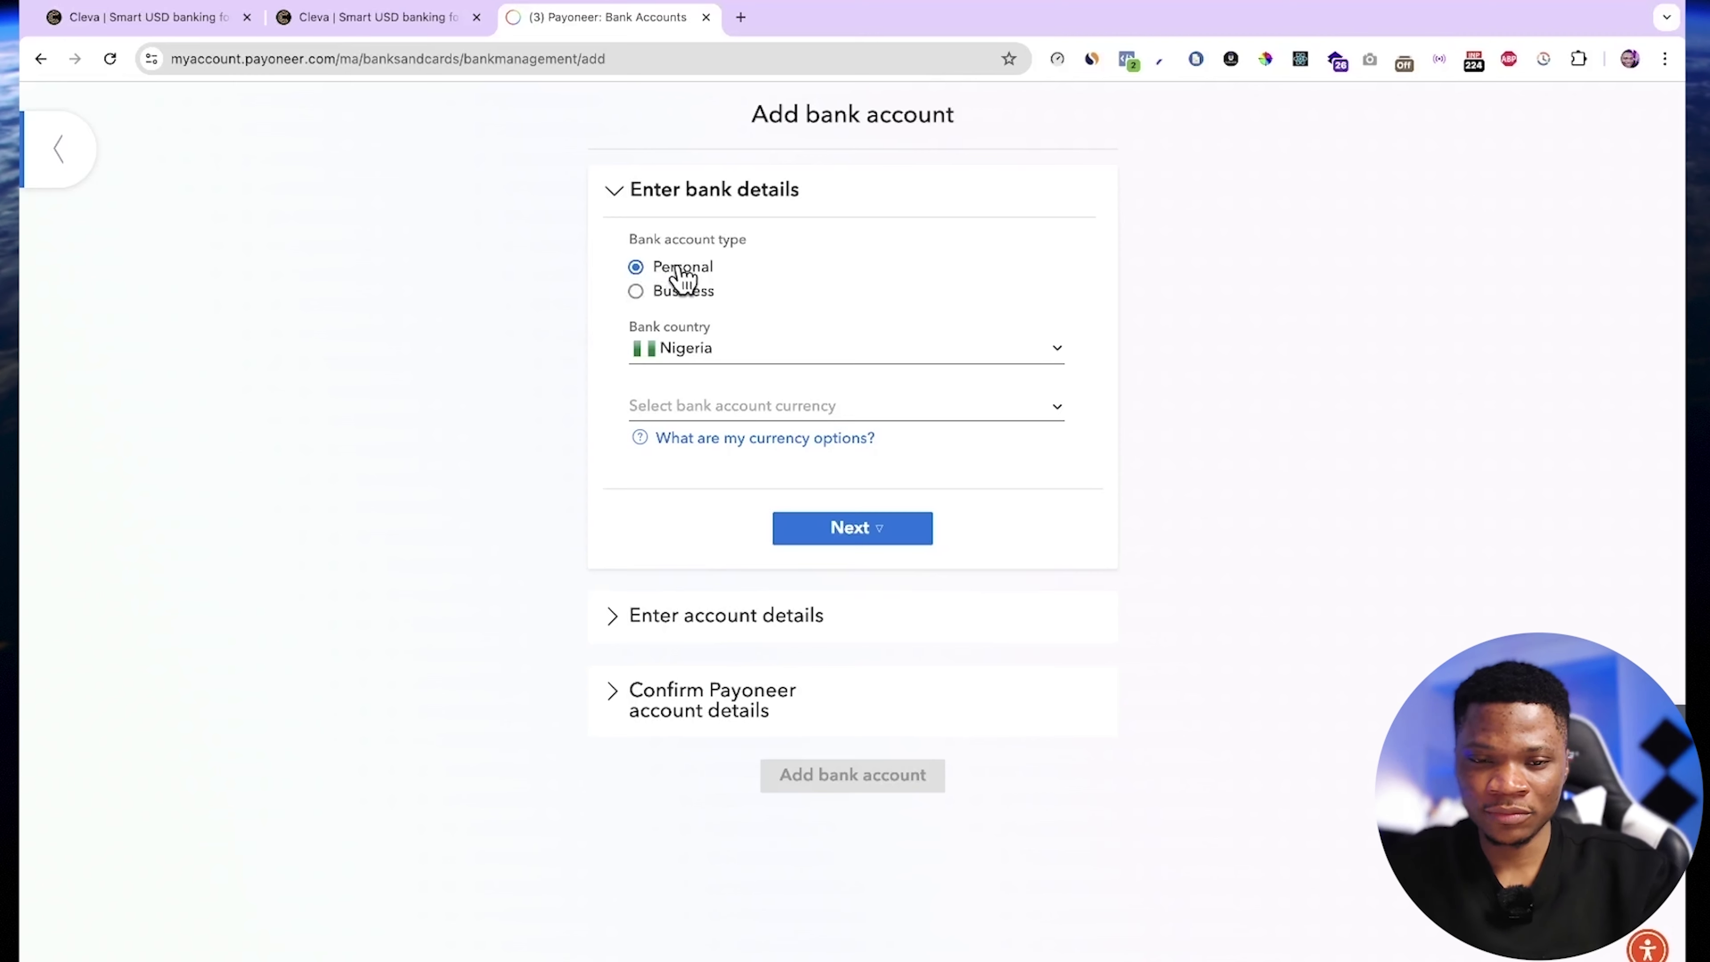
pyautogui.click(749, 360)
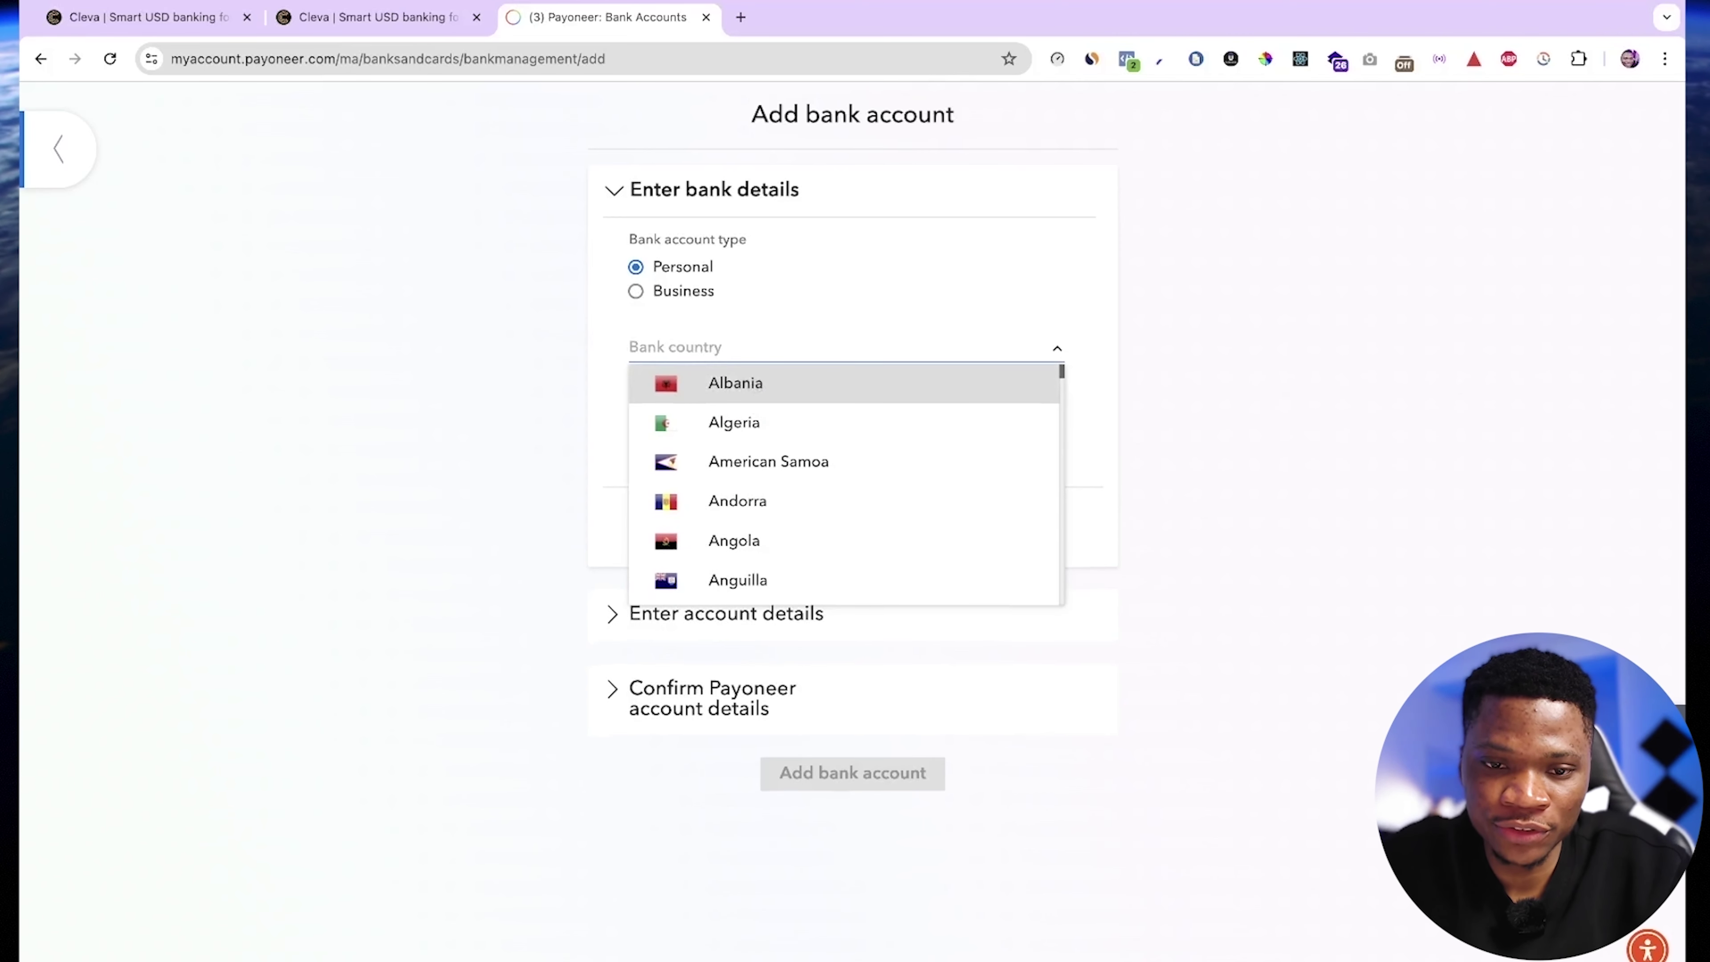
pyautogui.write('united')
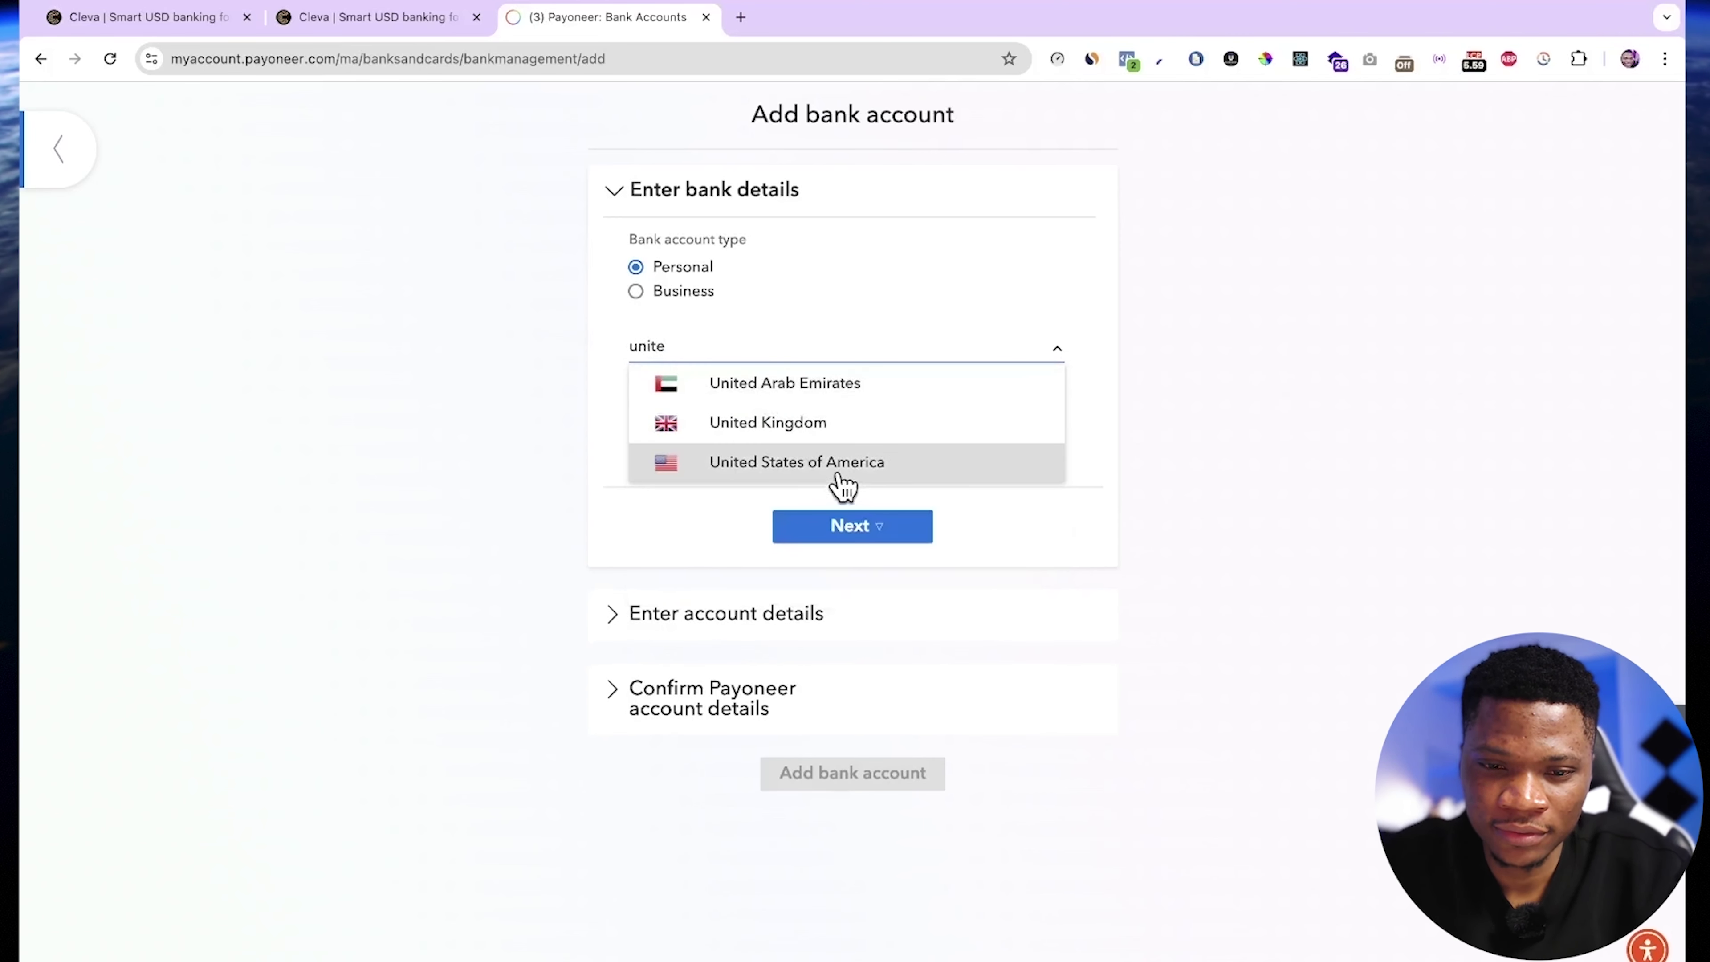
pyautogui.click(835, 465)
pyautogui.click(734, 410)
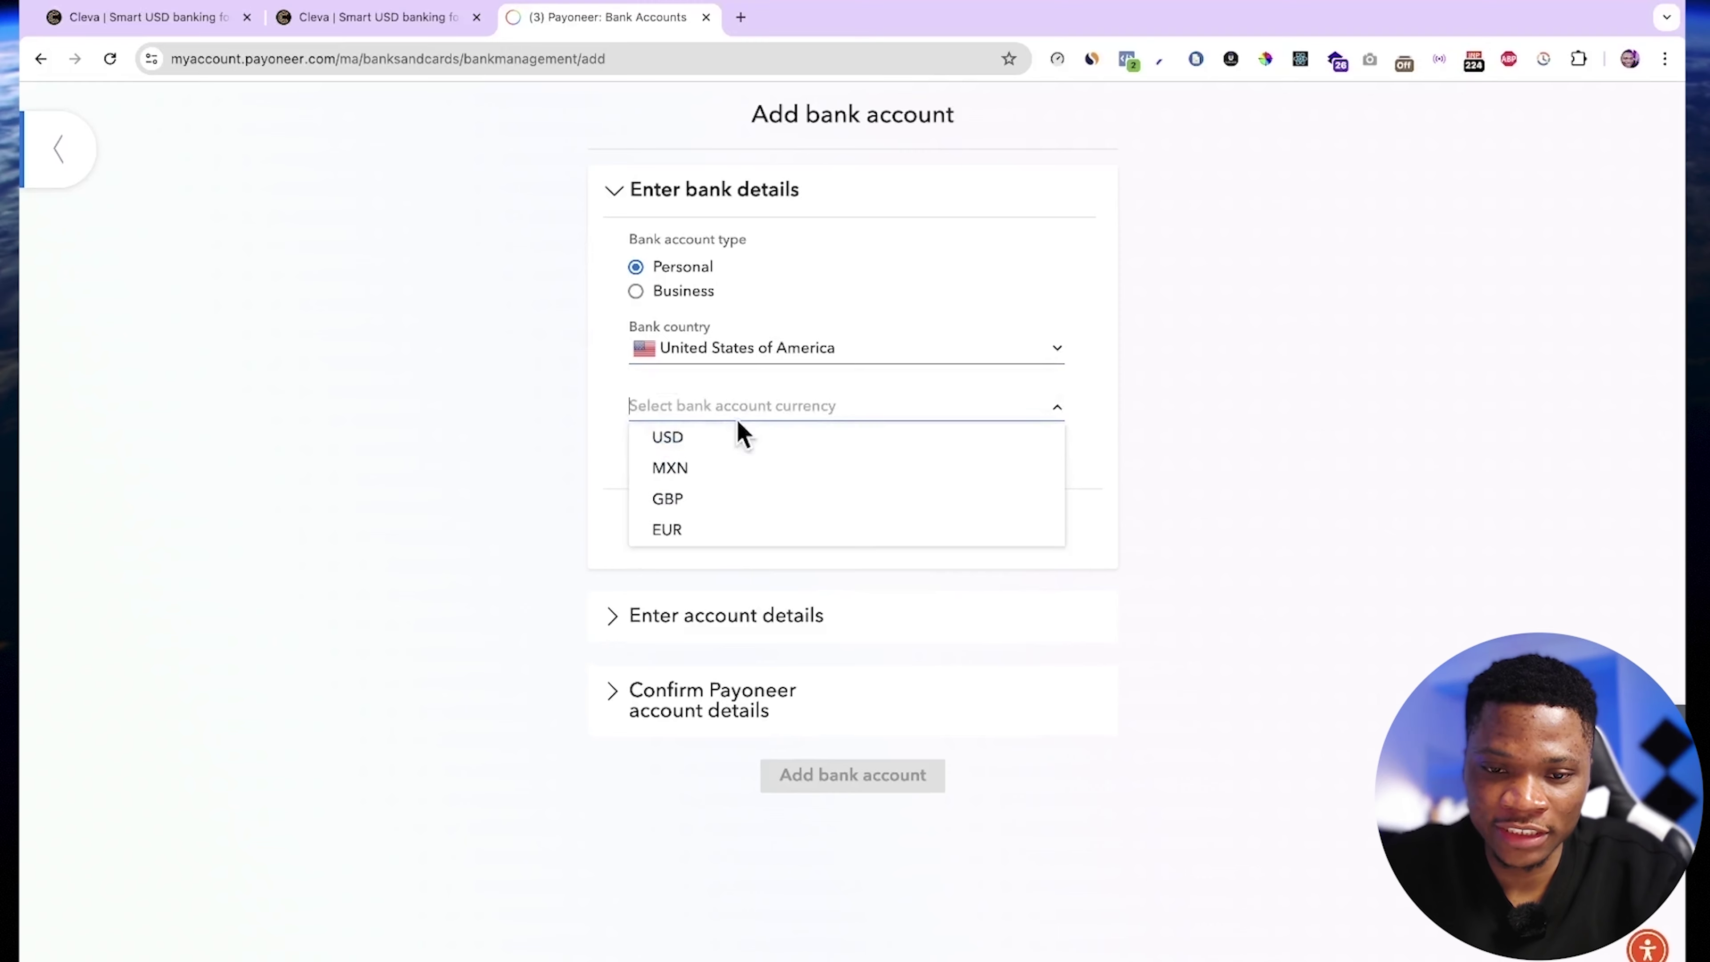
pyautogui.click(725, 445)
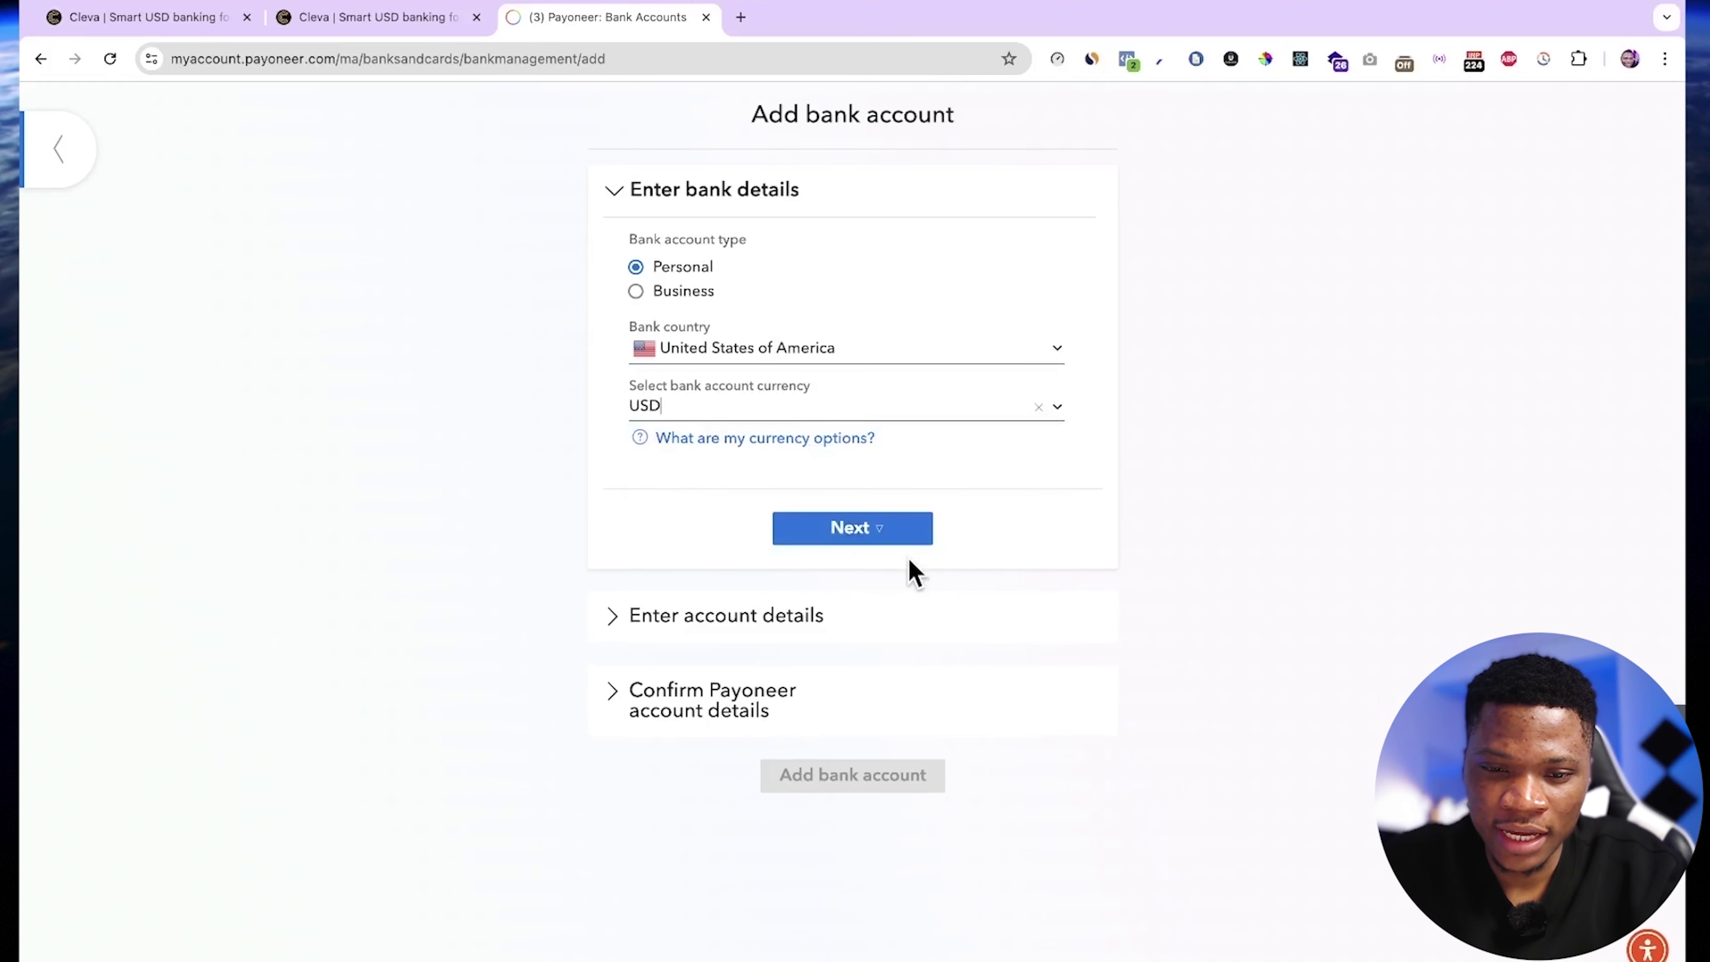
pyautogui.click(879, 536)
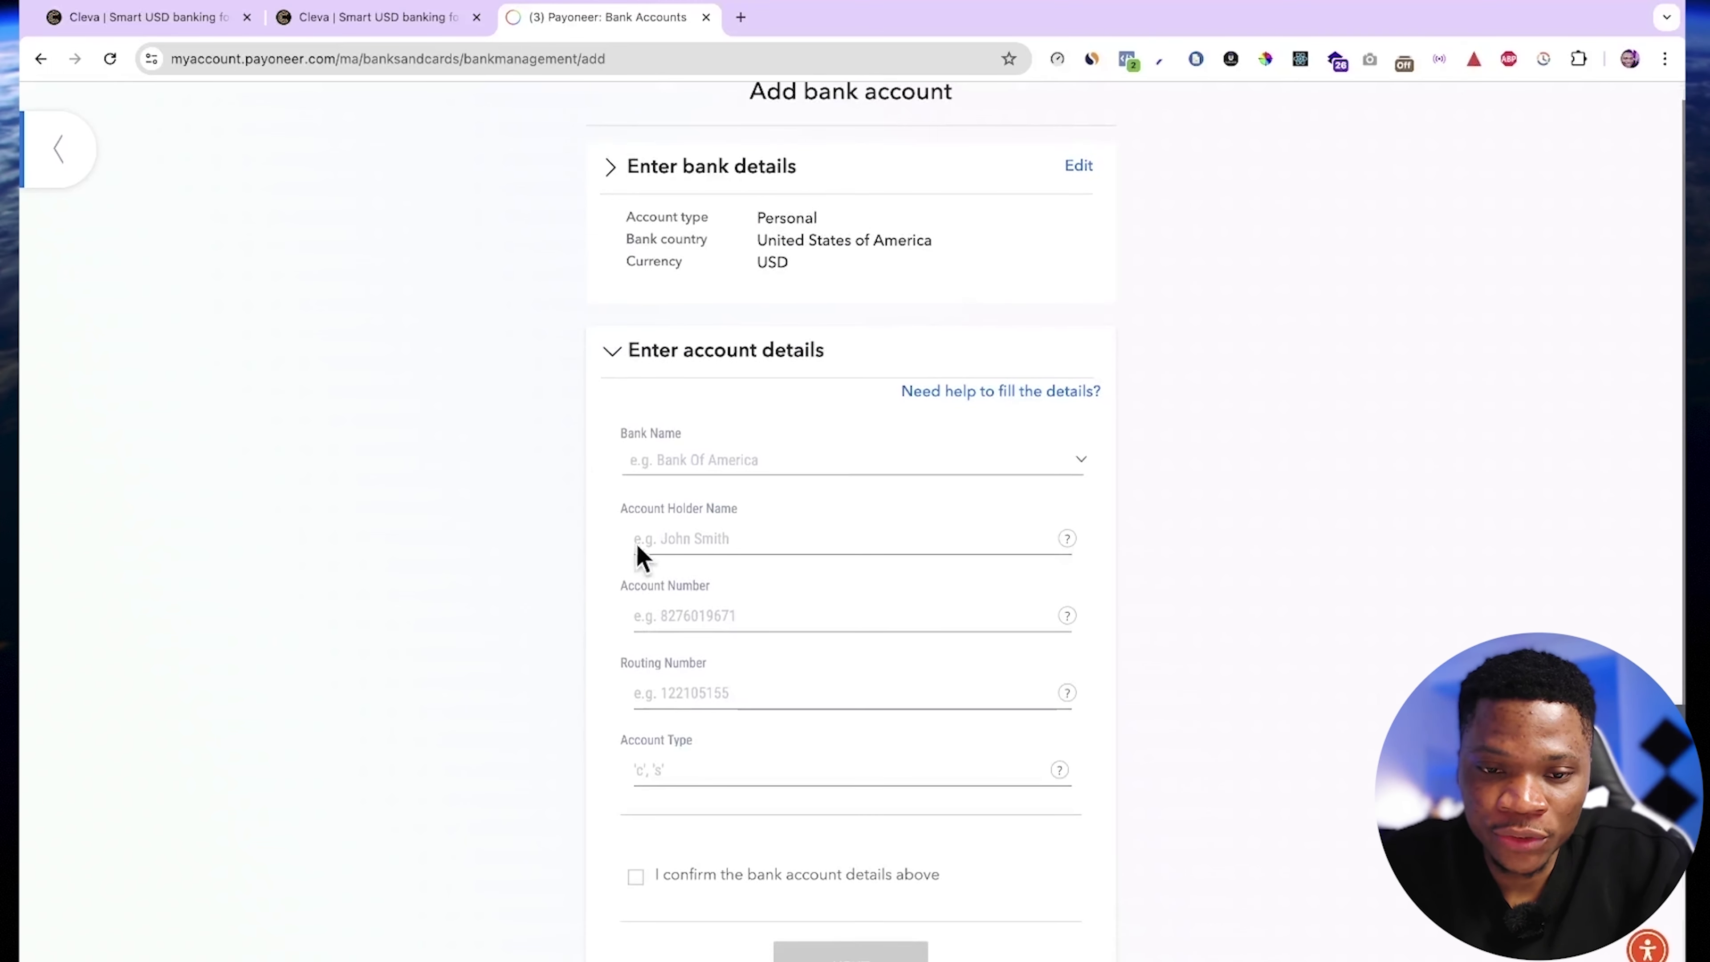
# Set the Payoneer bank name to Wells Fargo.
pyautogui.scroll(-1, 751, 465)
pyautogui.scroll(-1, 754, 466)
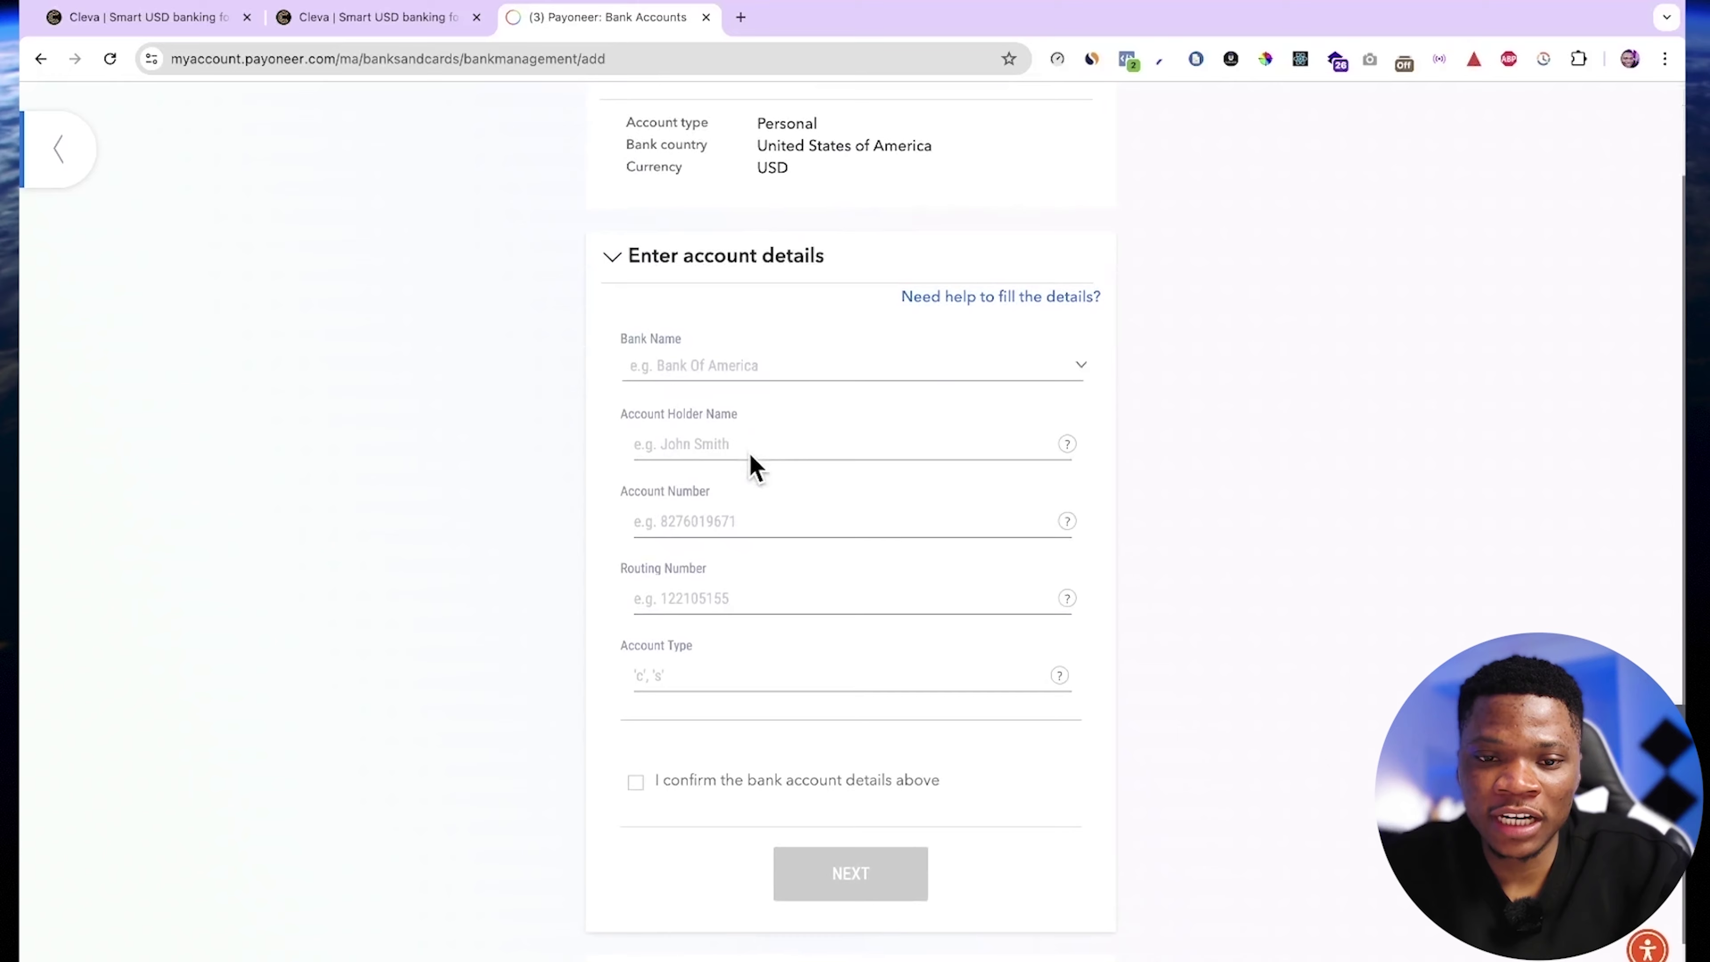
pyautogui.click(767, 372)
pyautogui.click(416, 19)
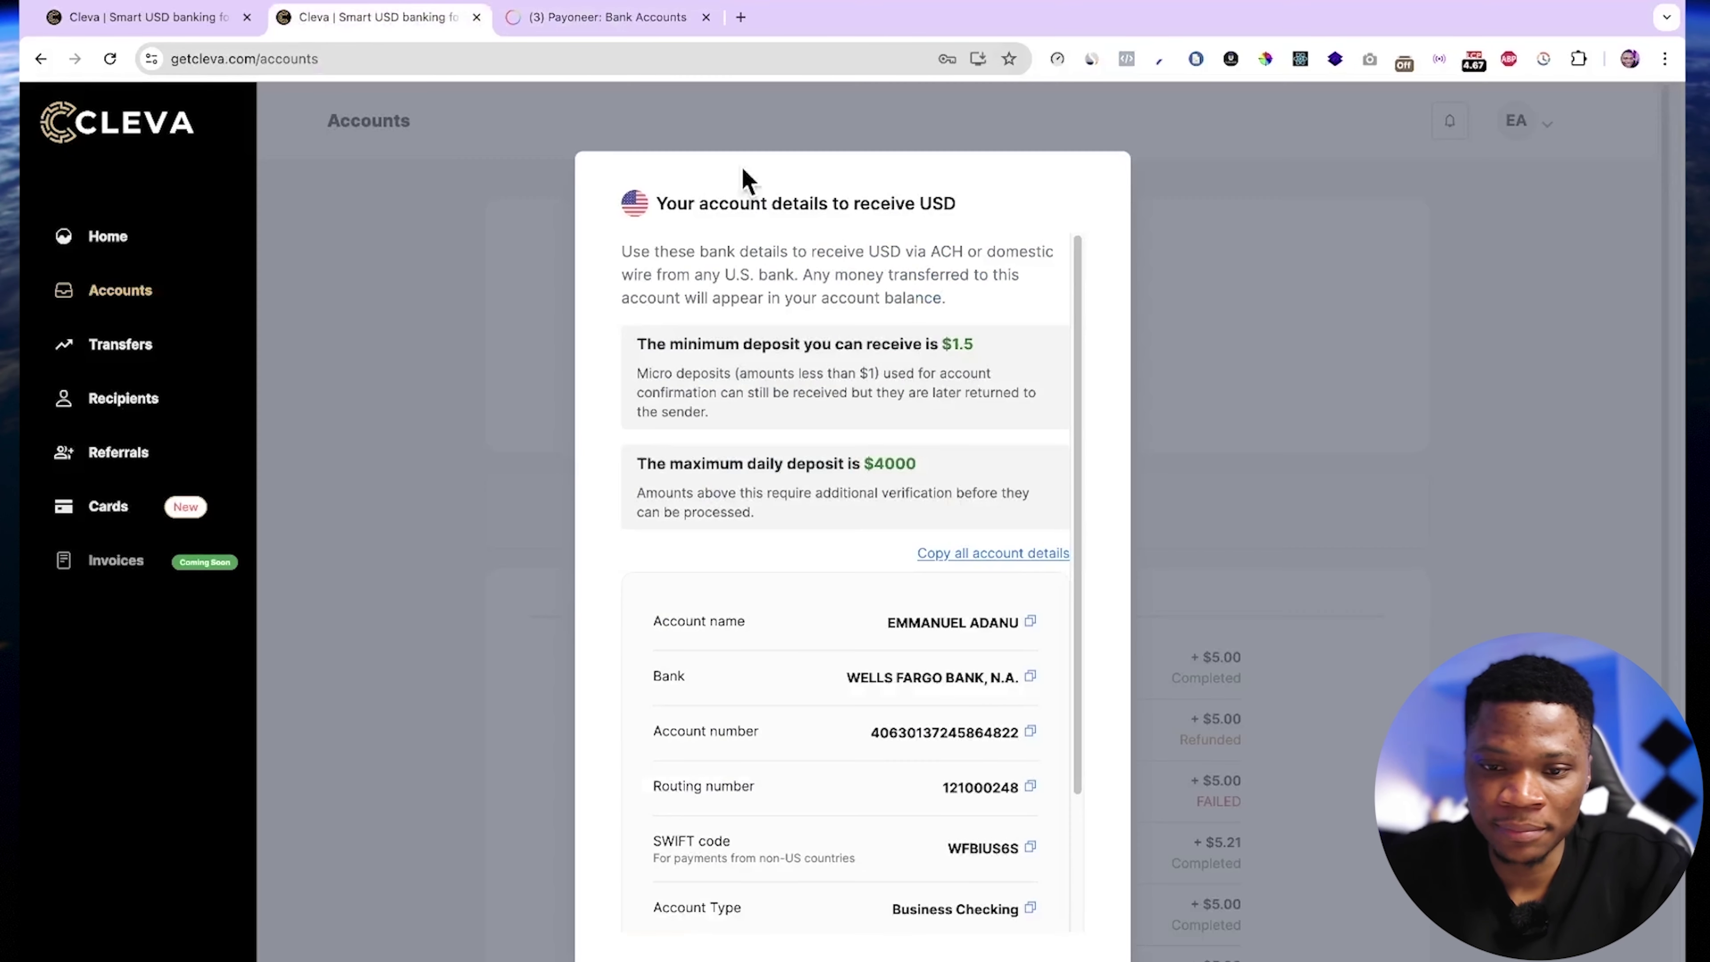
pyautogui.scroll(-1, 865, 665)
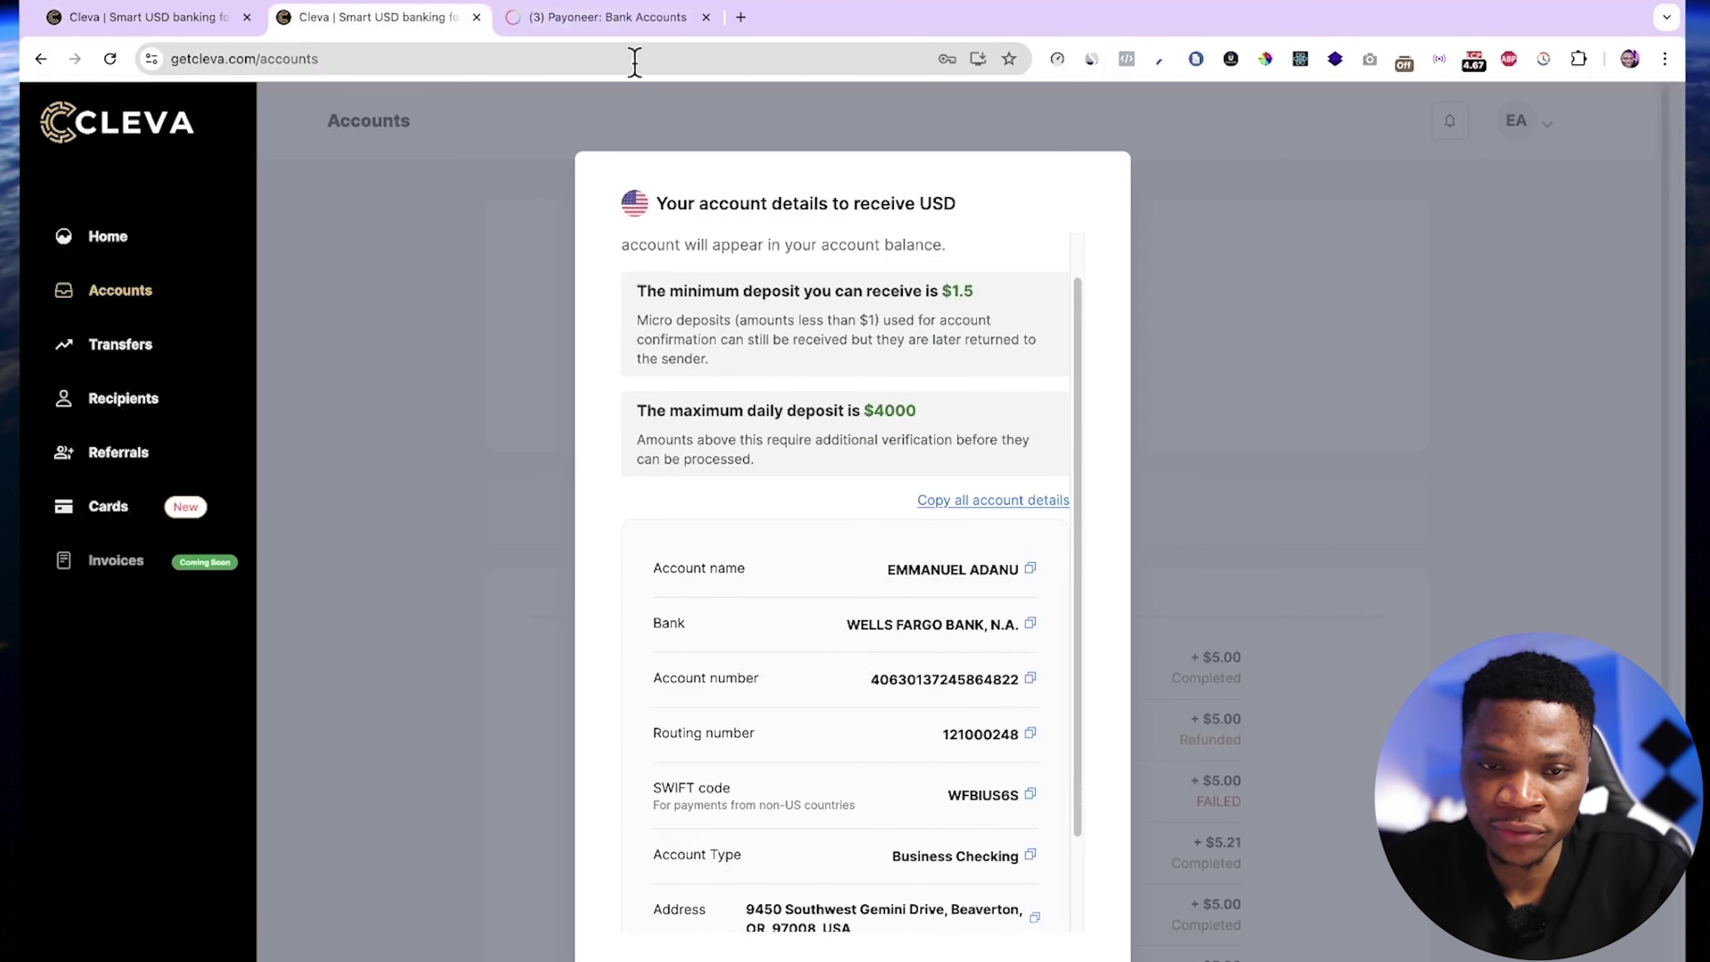
pyautogui.click(609, 19)
pyautogui.write('wel')
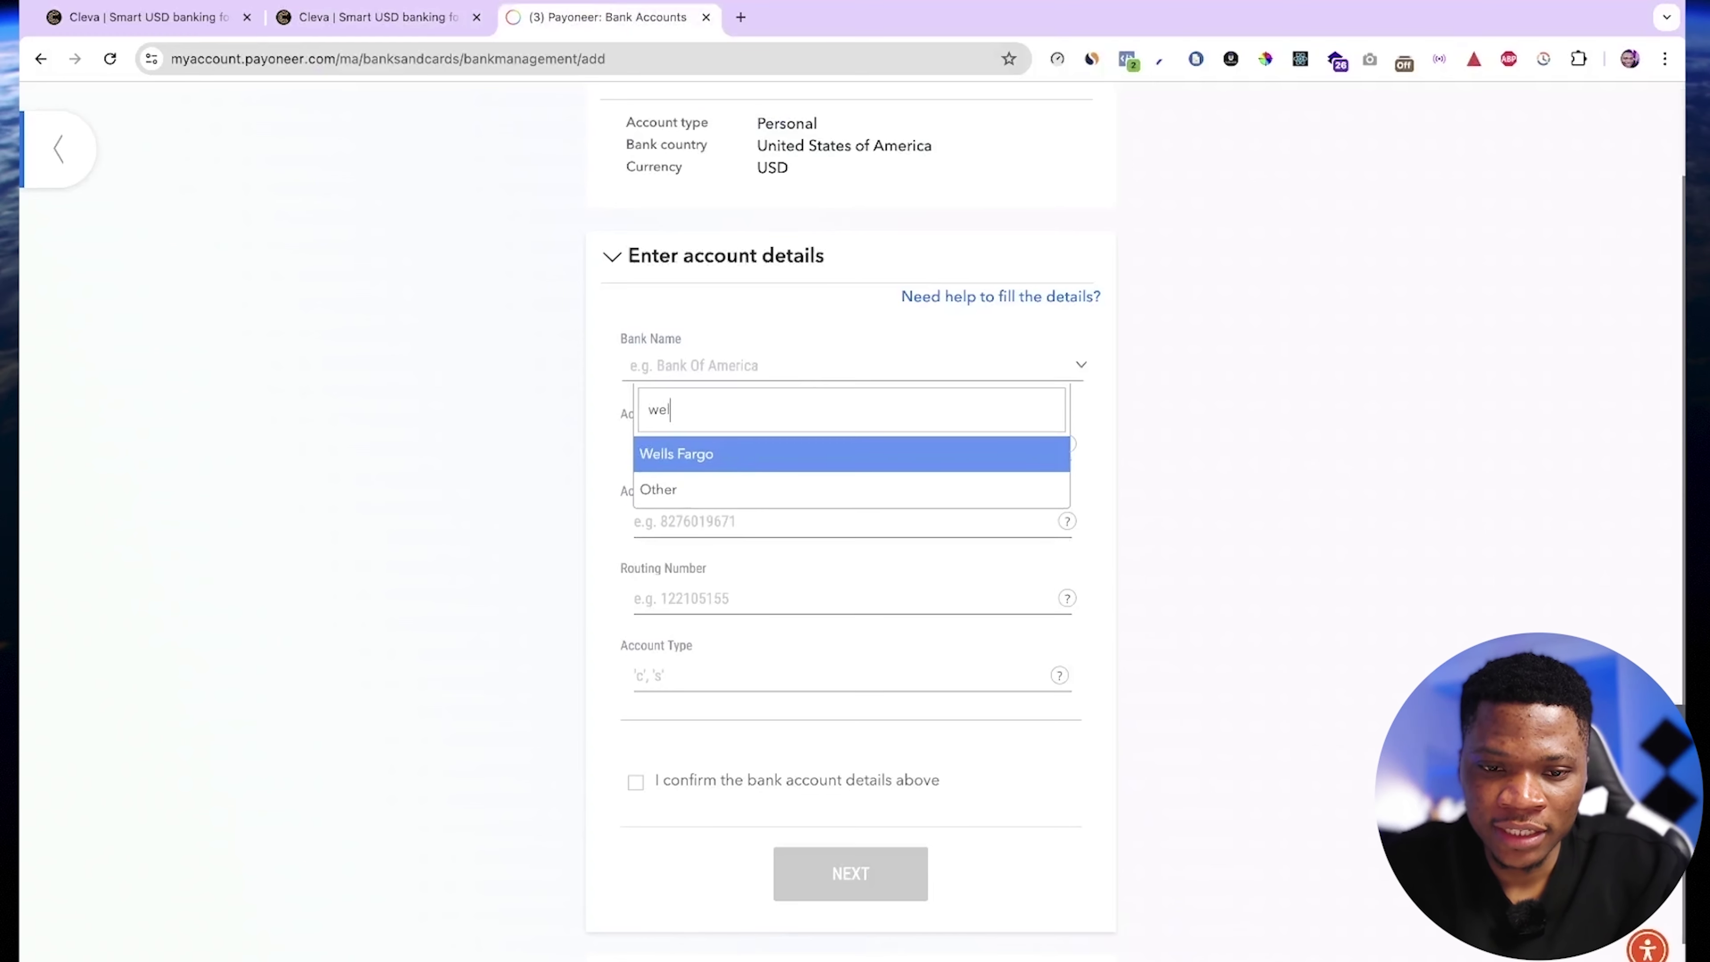
pyautogui.click(782, 465)
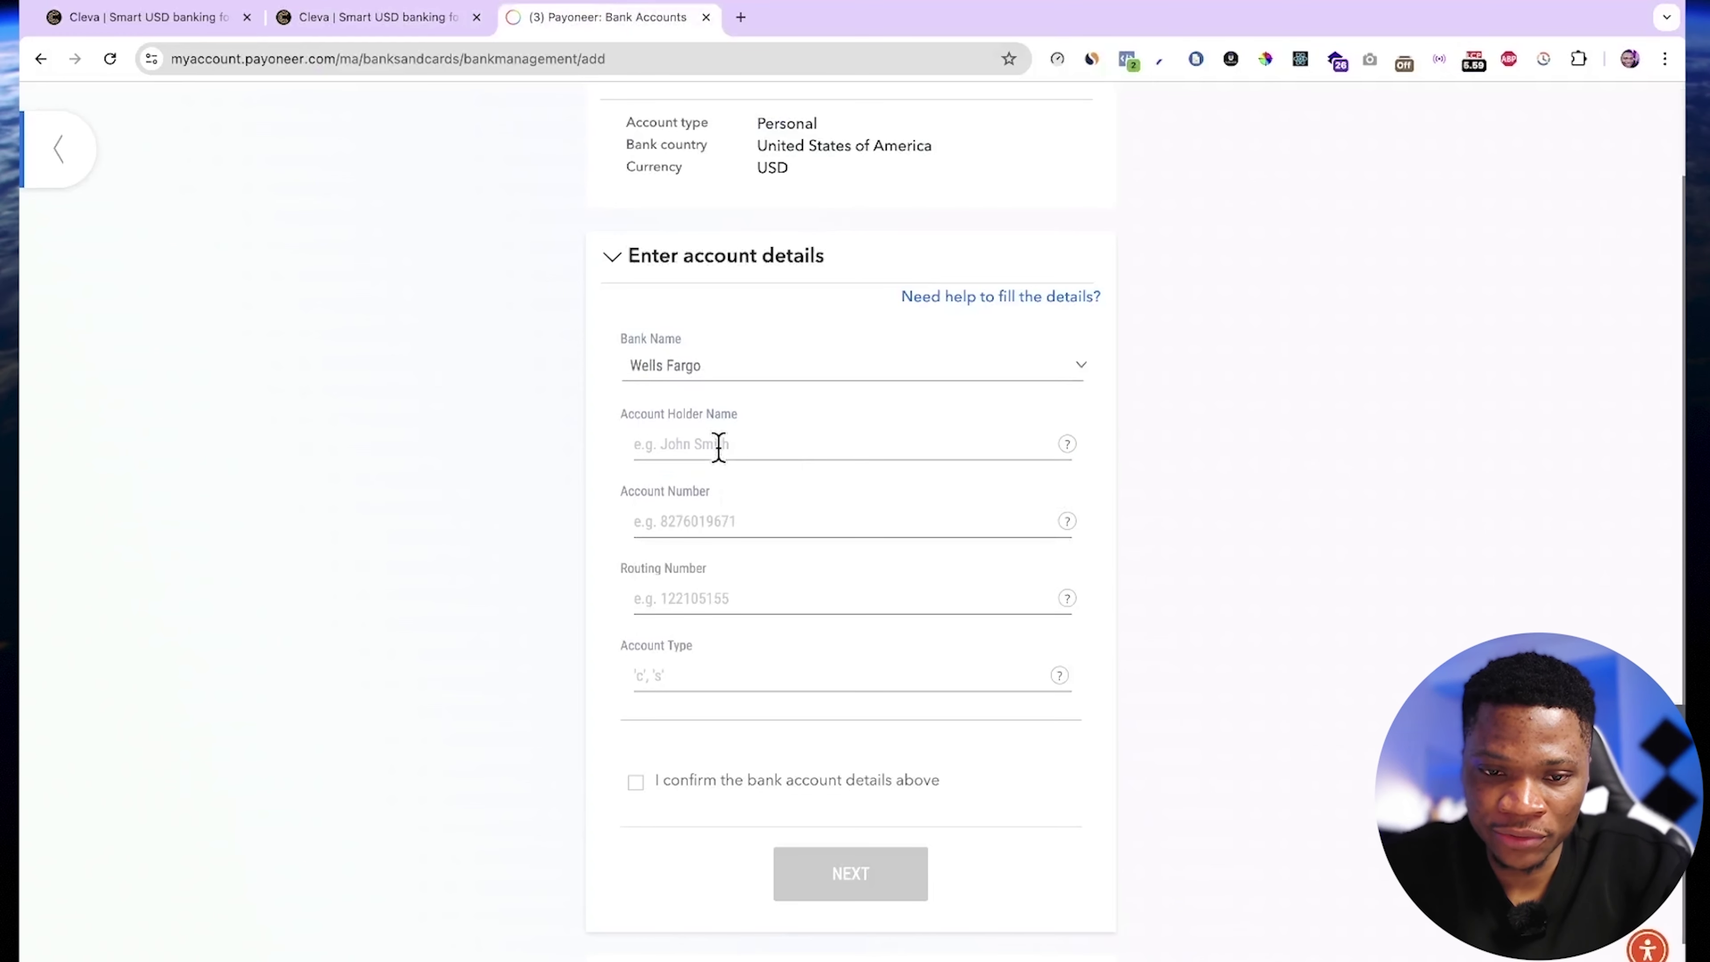
# Copy the account holder name from Cleva into Payoneer's holder name field.
pyautogui.click(385, 21)
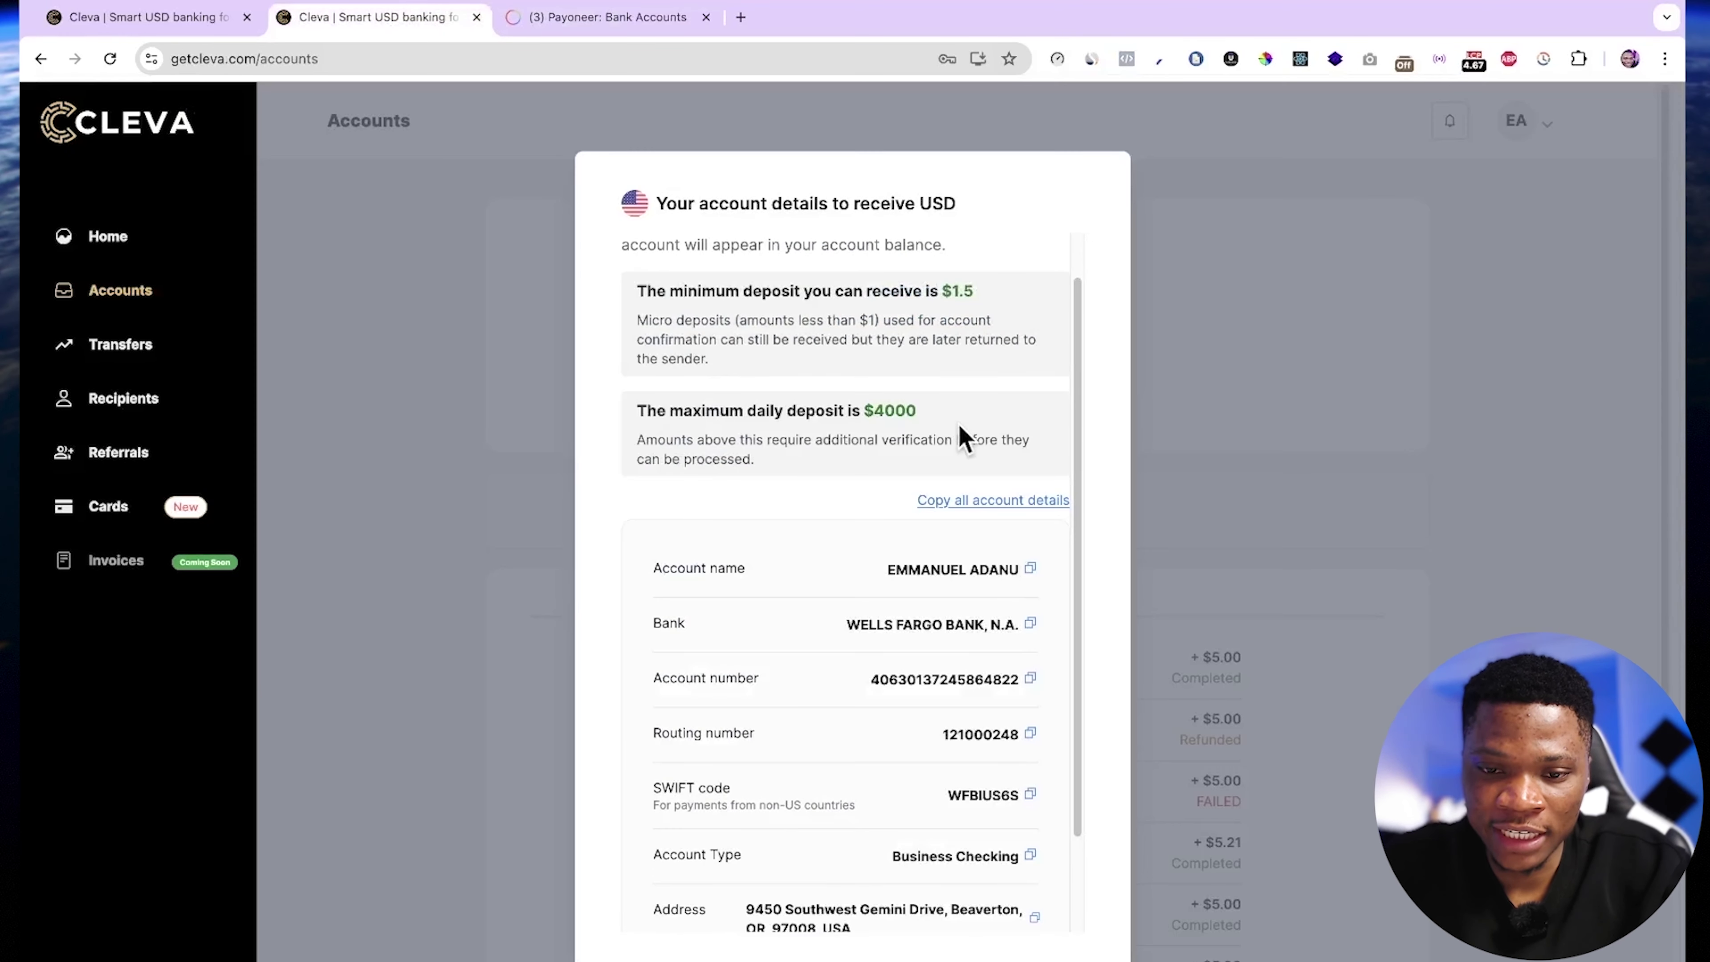
pyautogui.click(1030, 572)
pyautogui.click(622, 19)
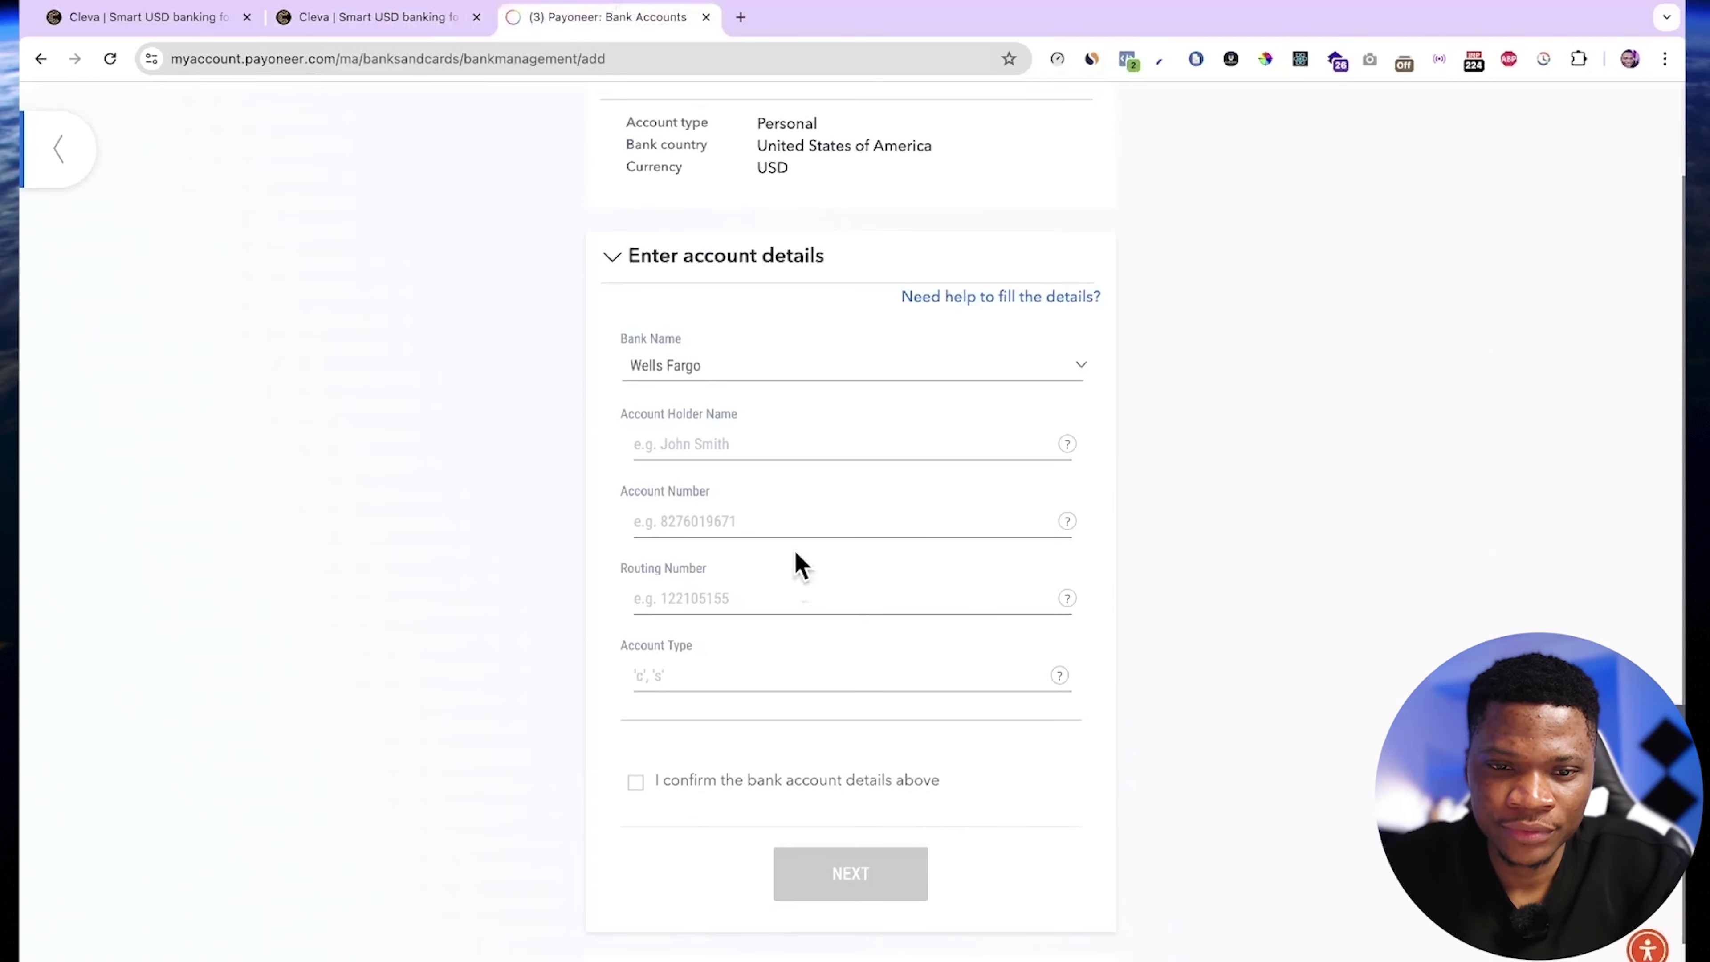
pyautogui.click(708, 448)
pyautogui.press('super+v')
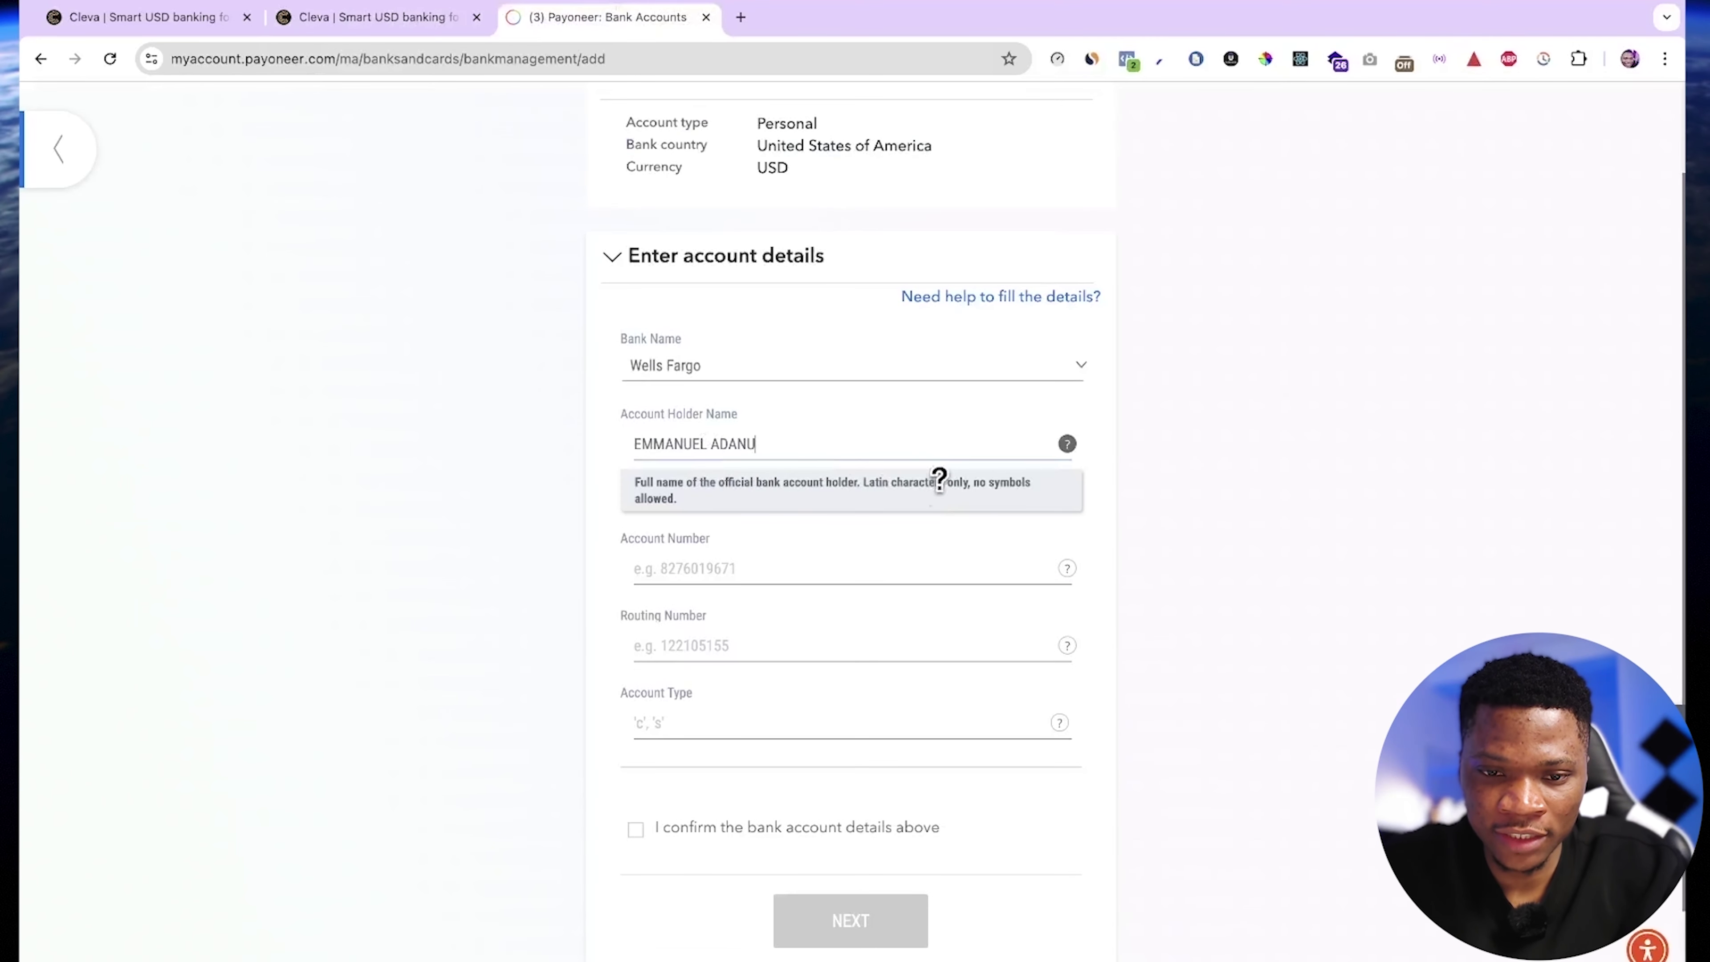
pyautogui.scroll(-1, 899, 581)
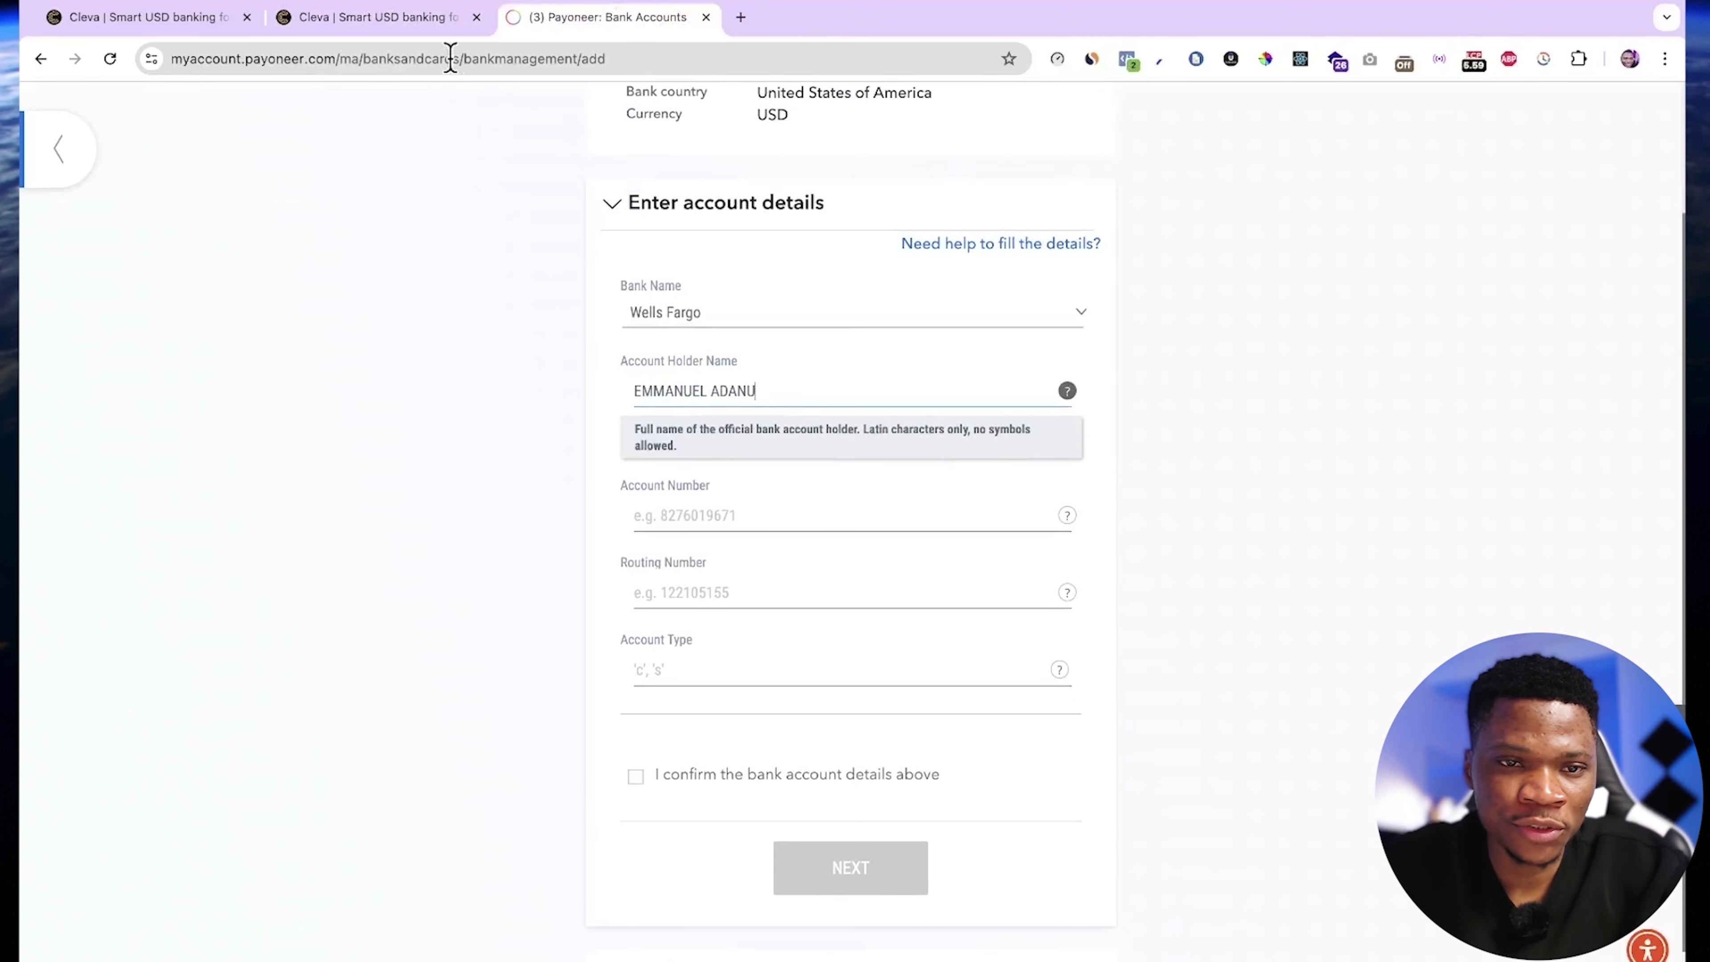
pyautogui.click(429, 21)
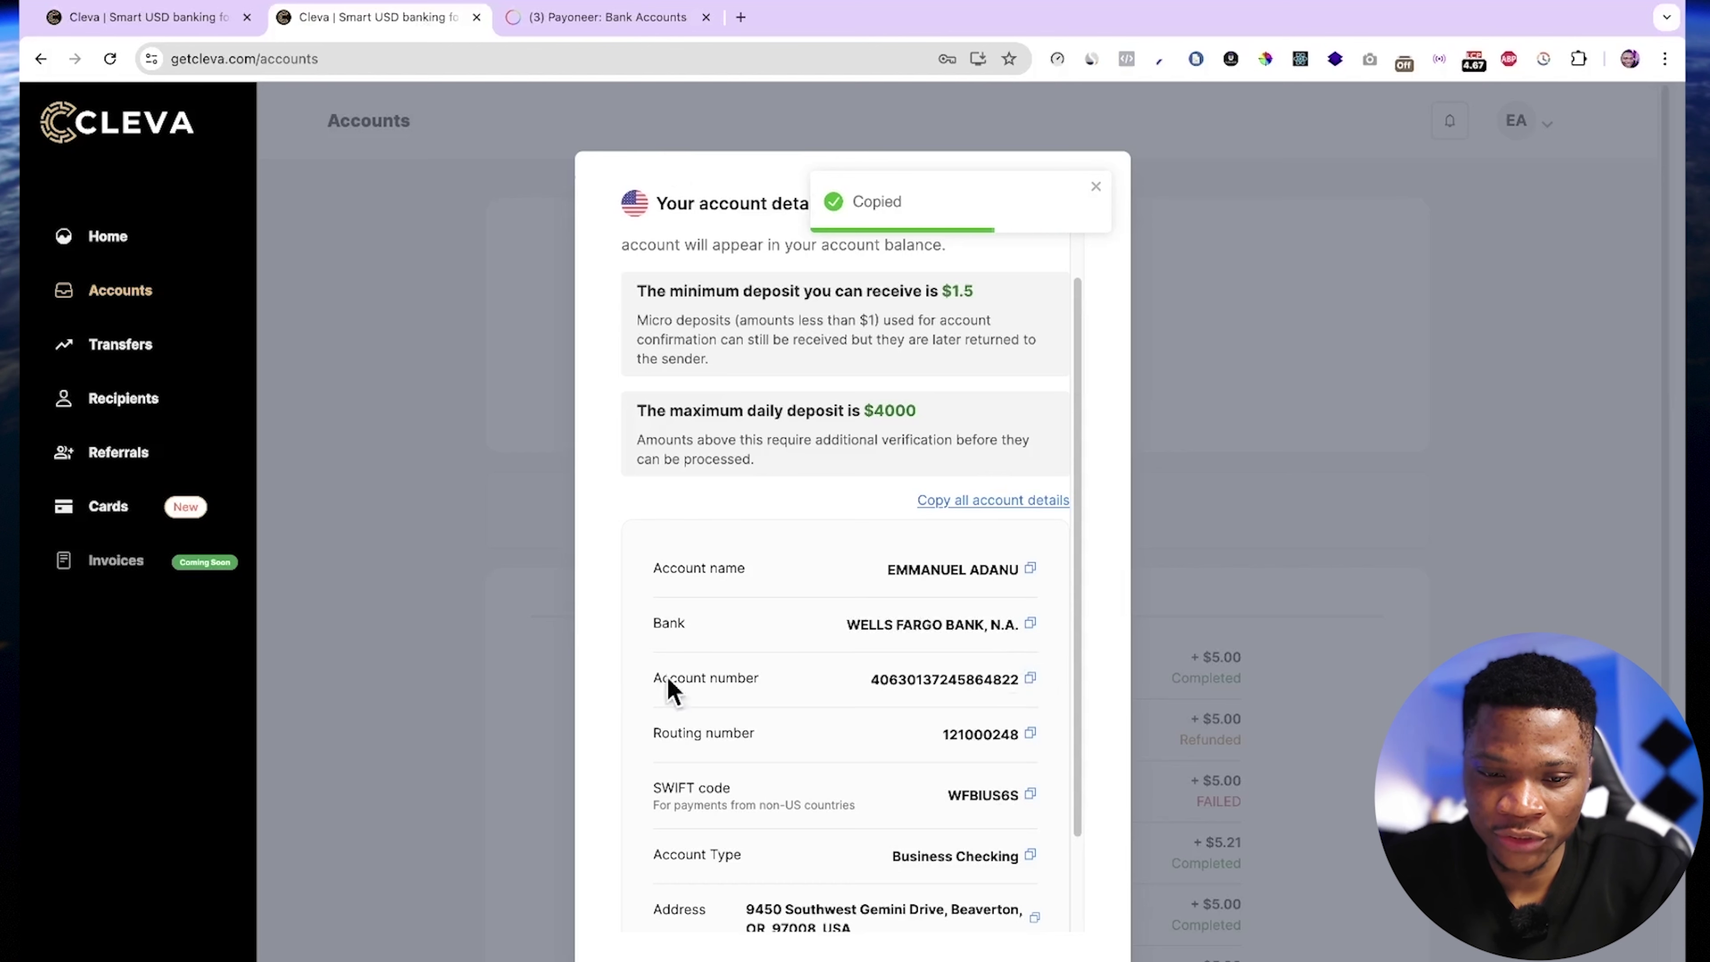
pyautogui.click(1028, 680)
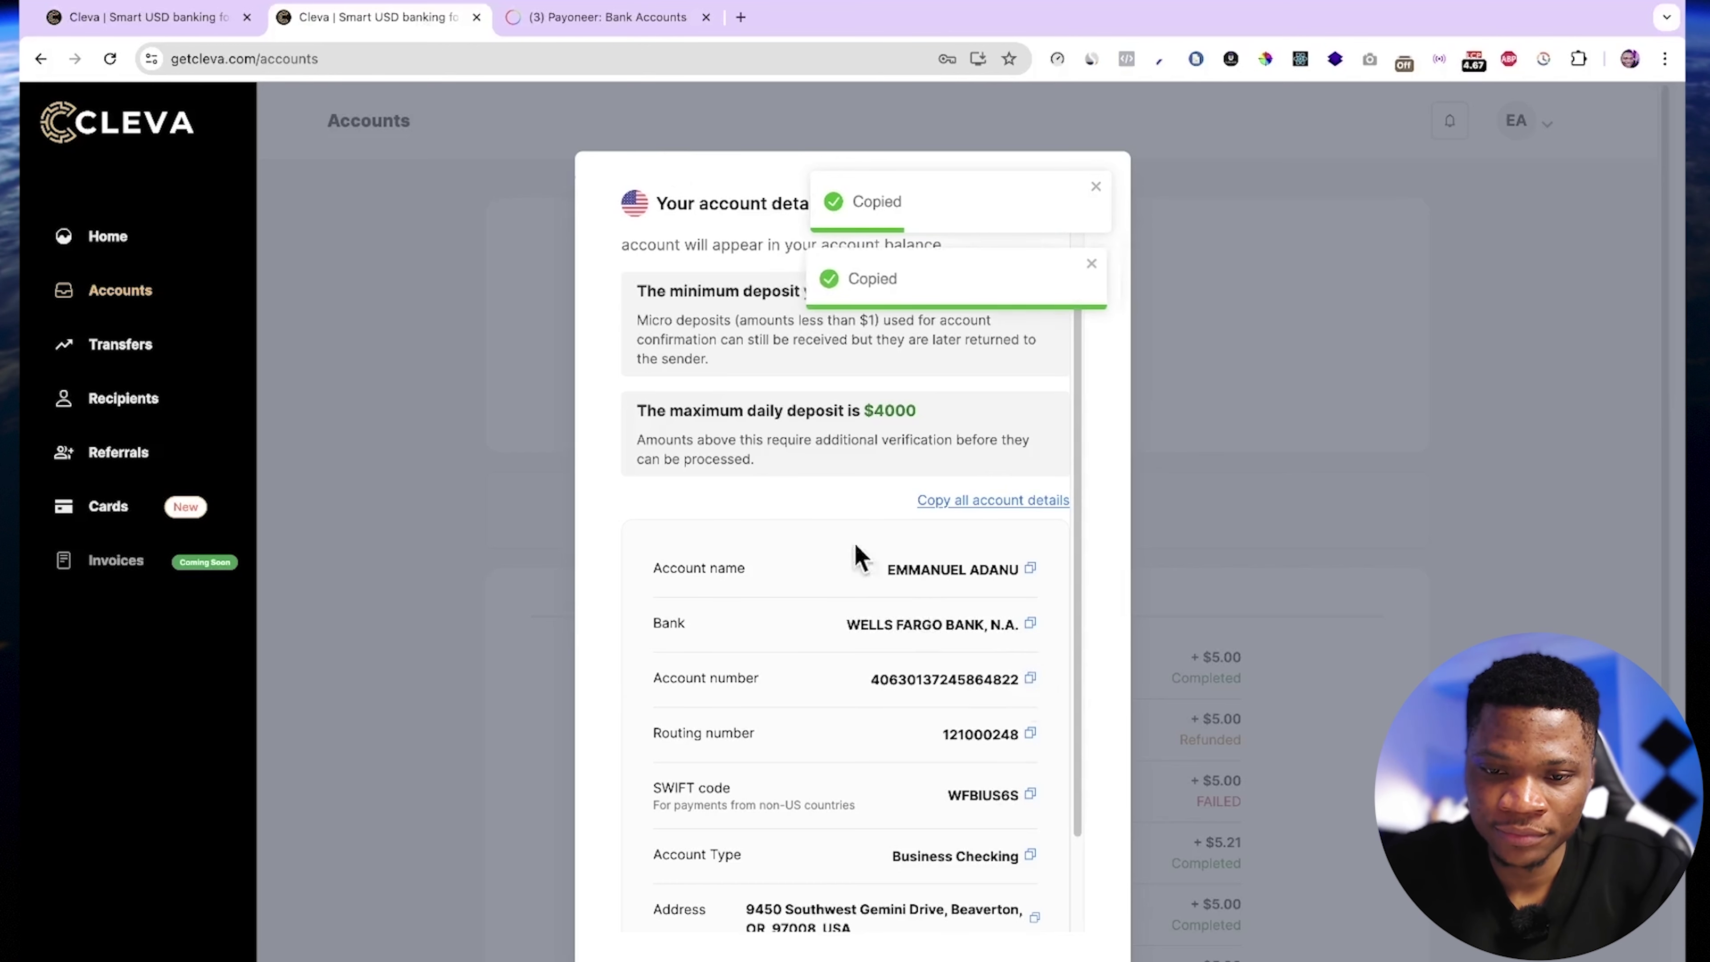
pyautogui.click(593, 18)
pyautogui.click(697, 534)
pyautogui.hotkey('ctrl', 'v')
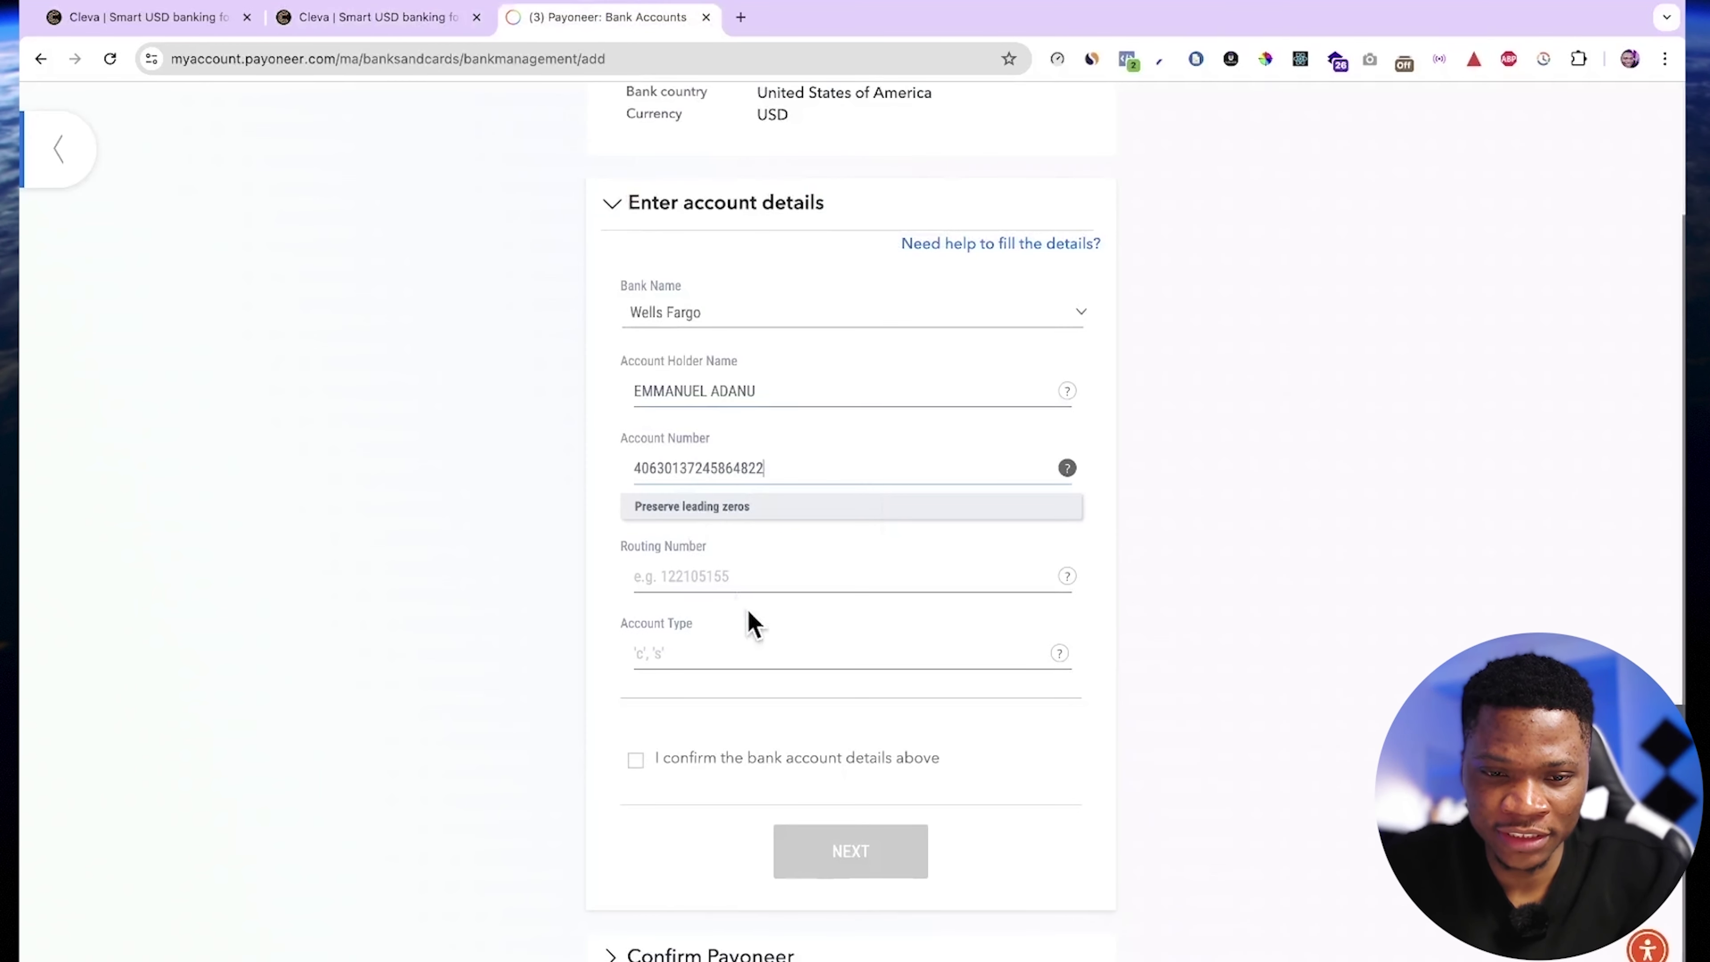
pyautogui.scroll(-2, 748, 622)
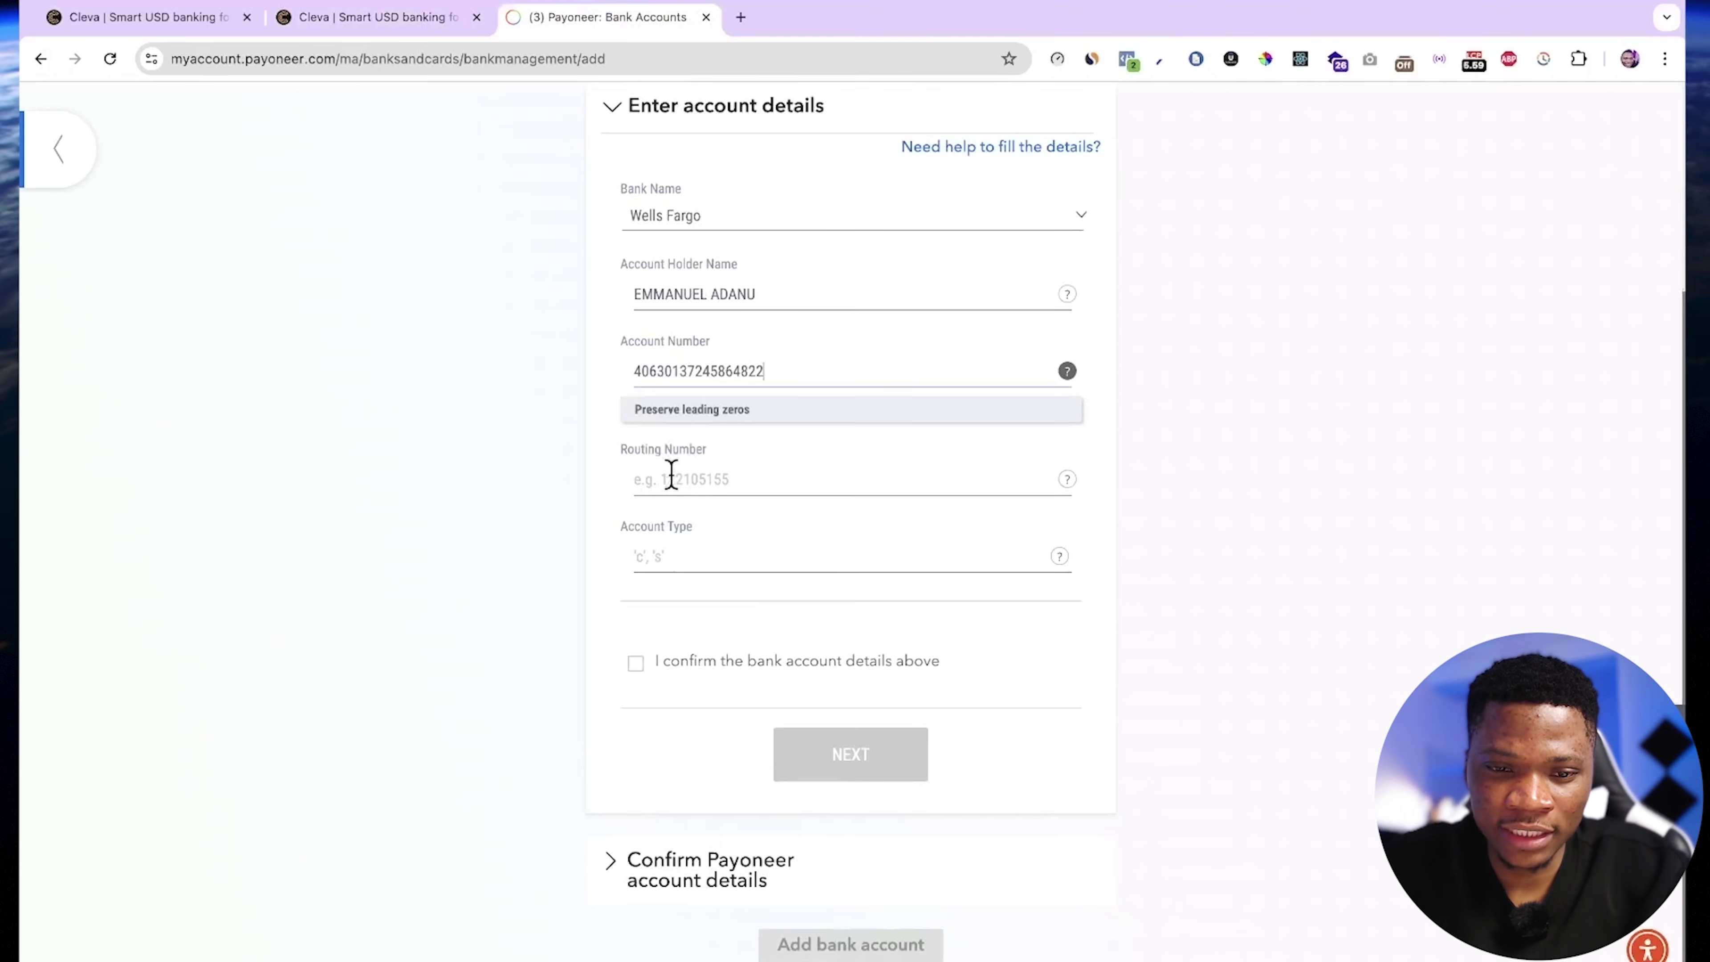
# Copy routing number 121000248 from Cleva into Payoneer's routing number field.
pyautogui.click(387, 27)
pyautogui.scroll(-3, 897, 726)
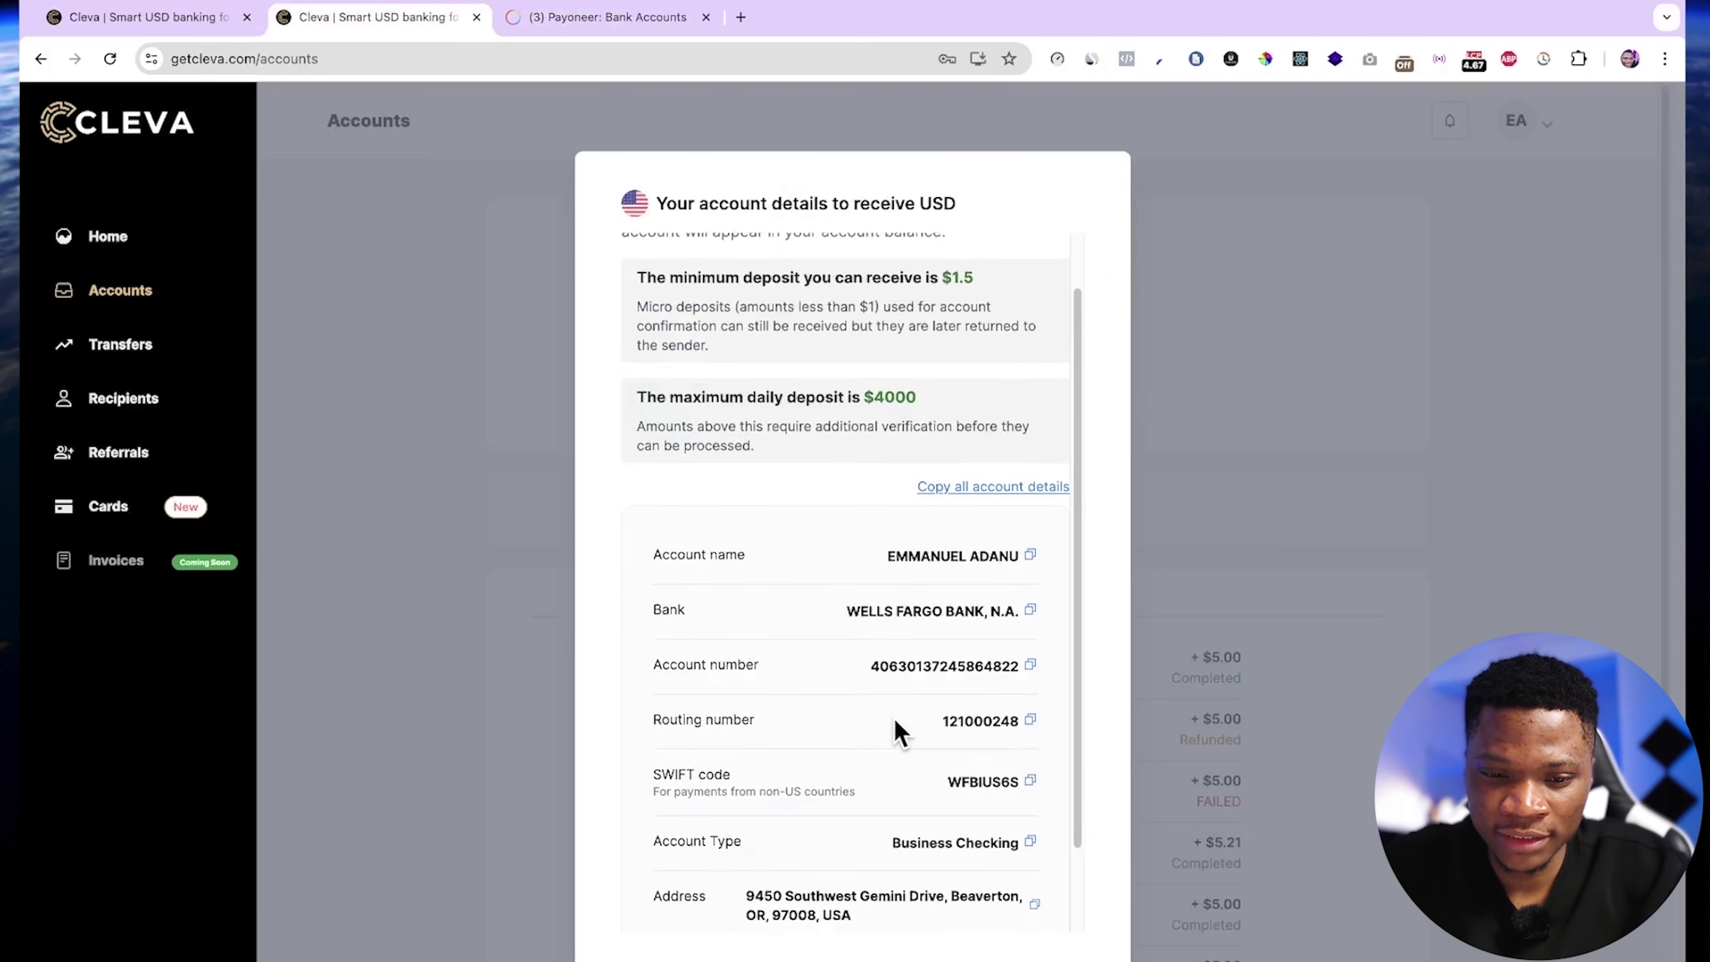
pyautogui.click(1031, 637)
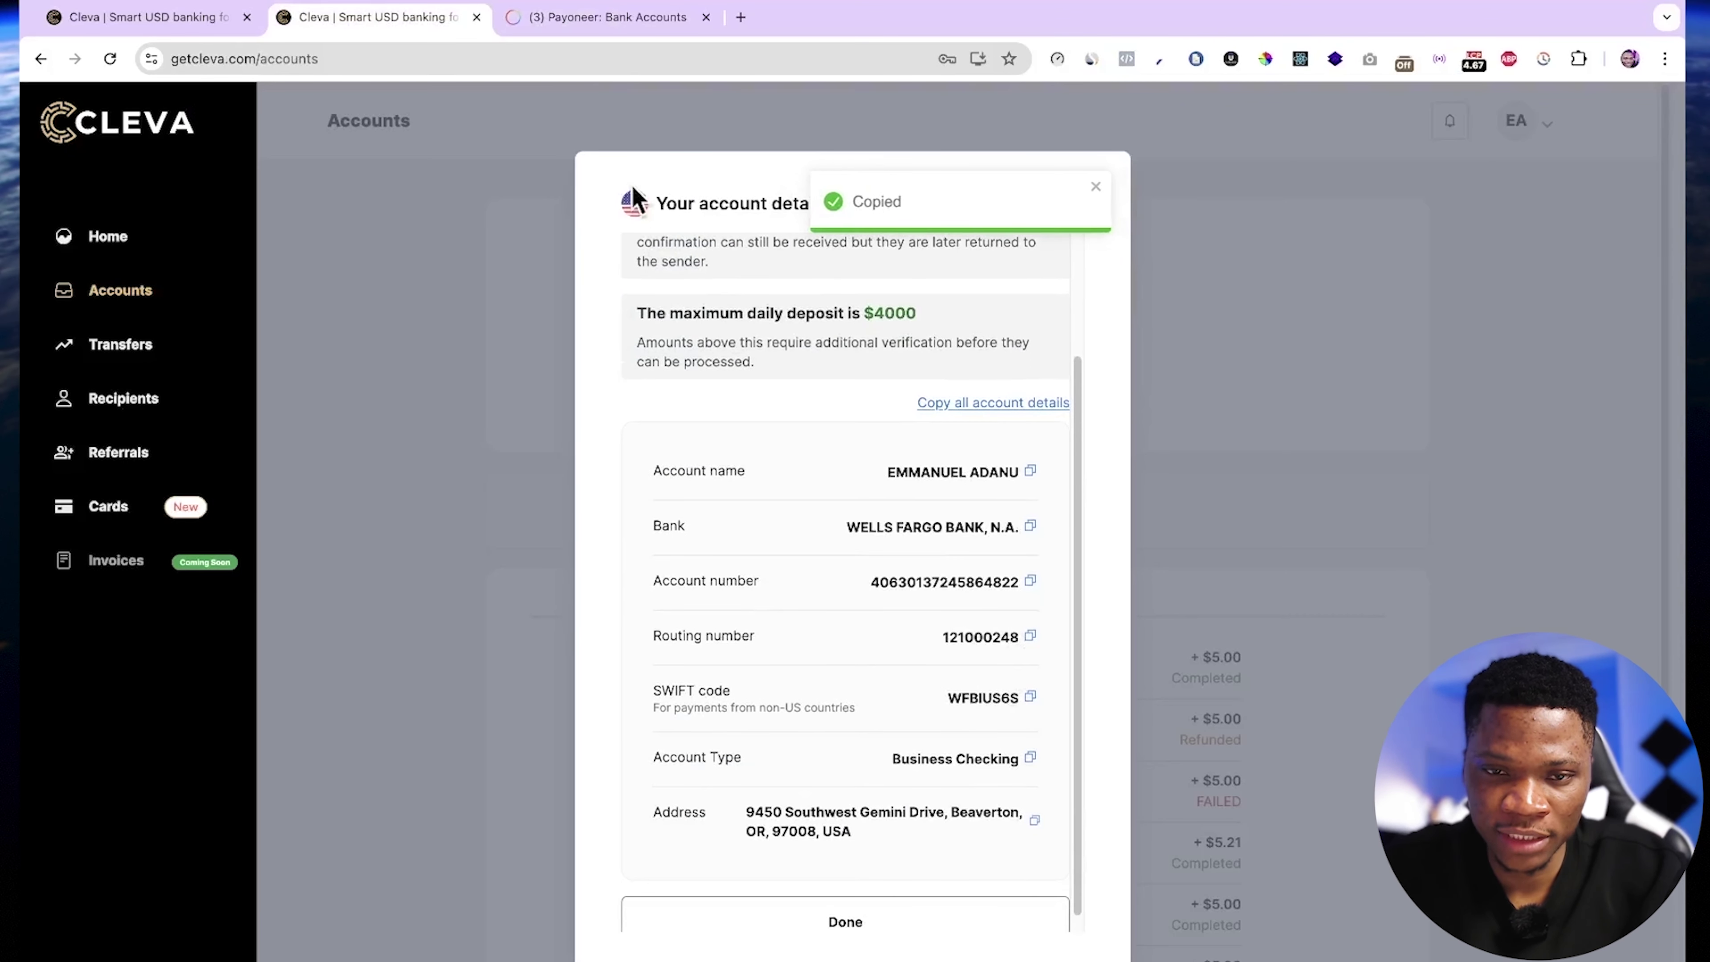
pyautogui.click(595, 20)
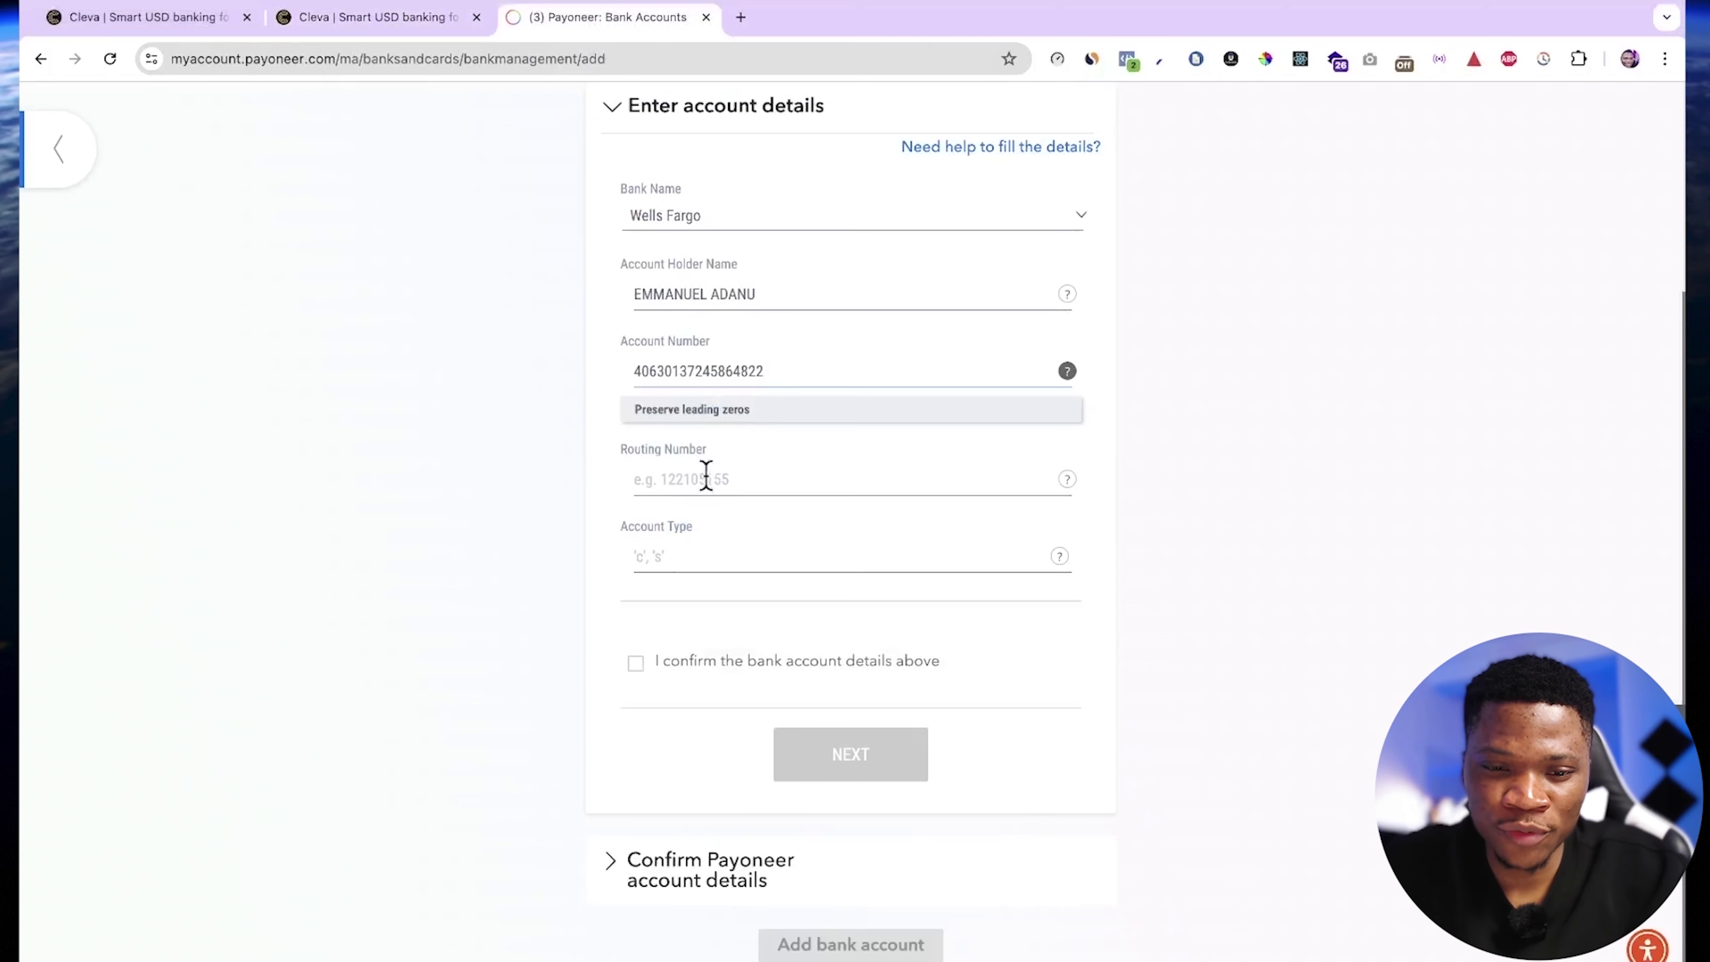
pyautogui.click(677, 477)
pyautogui.press('super+v')
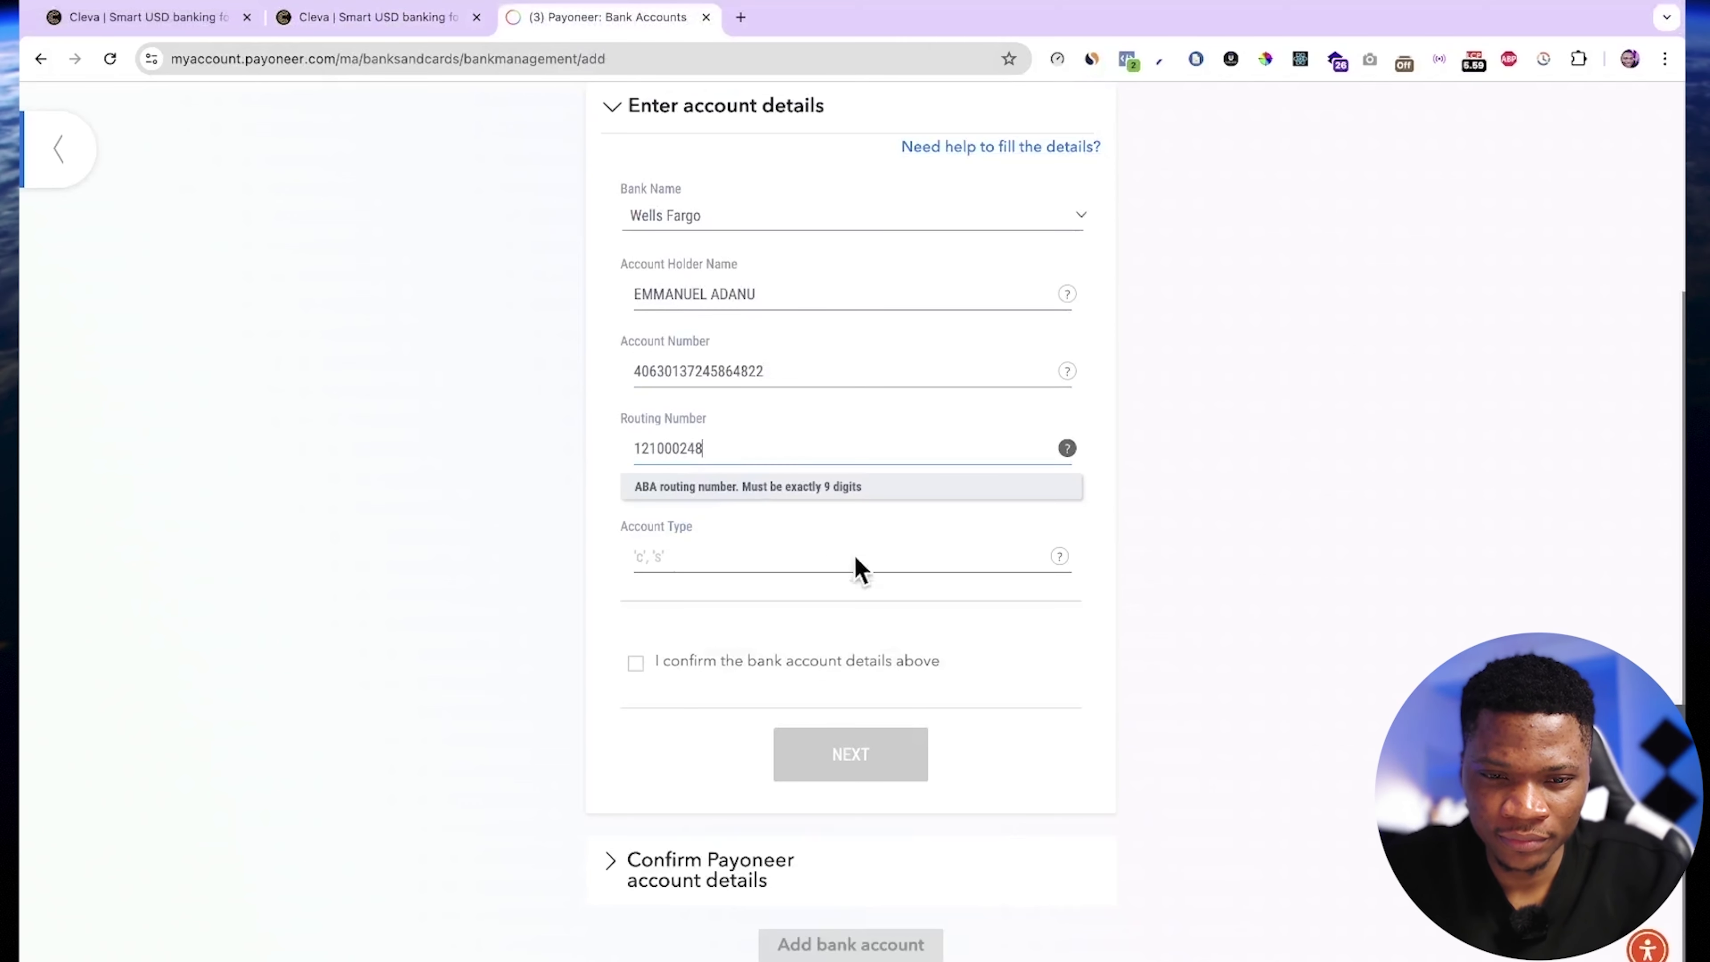
# Set the account type to C - Checking Account and tick the confirmation box.
pyautogui.click(759, 561)
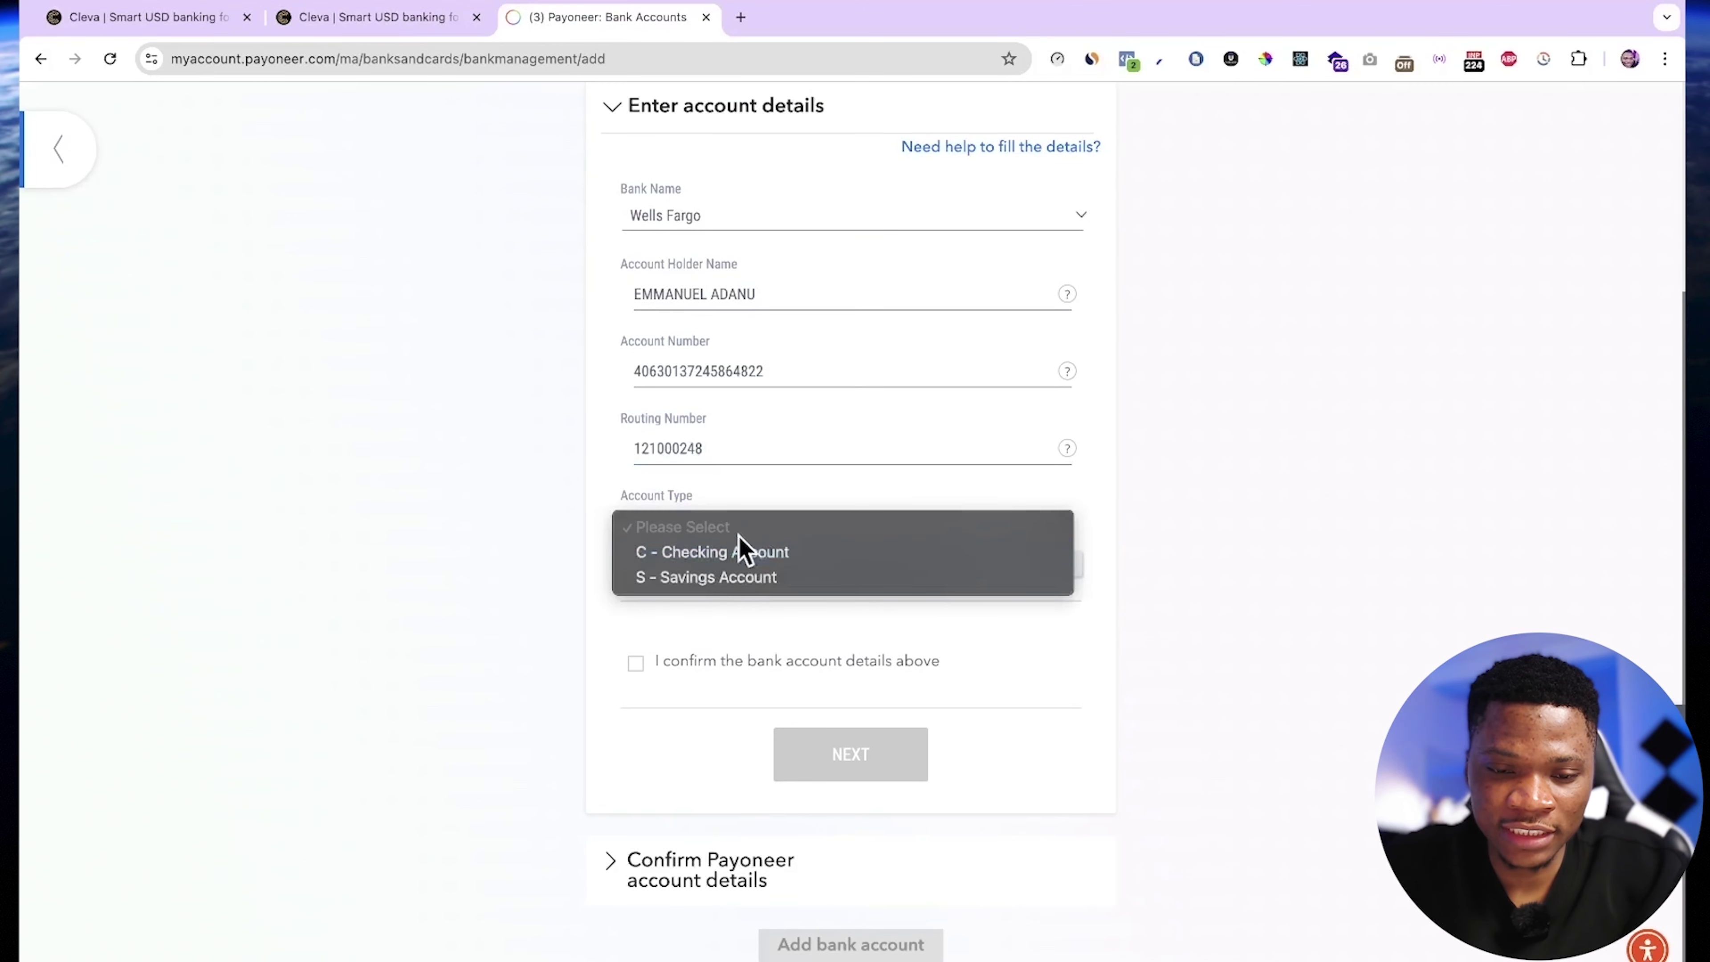
pyautogui.click(363, 20)
pyautogui.scroll(-1, 929, 747)
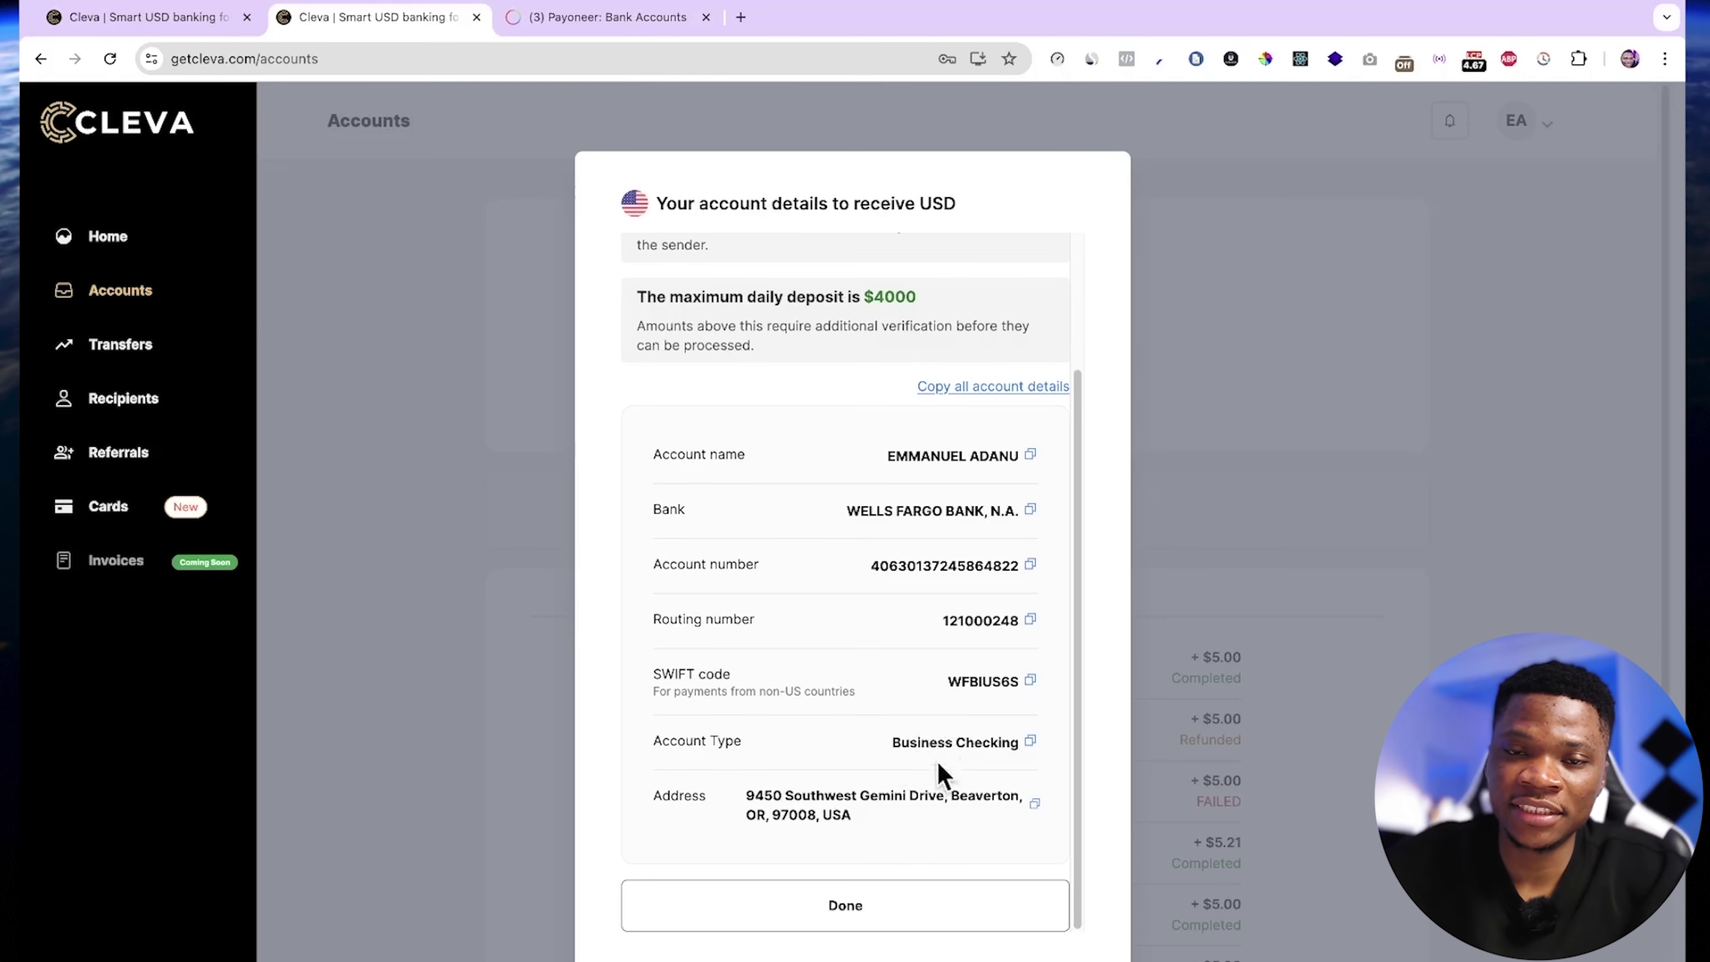
pyautogui.click(615, 19)
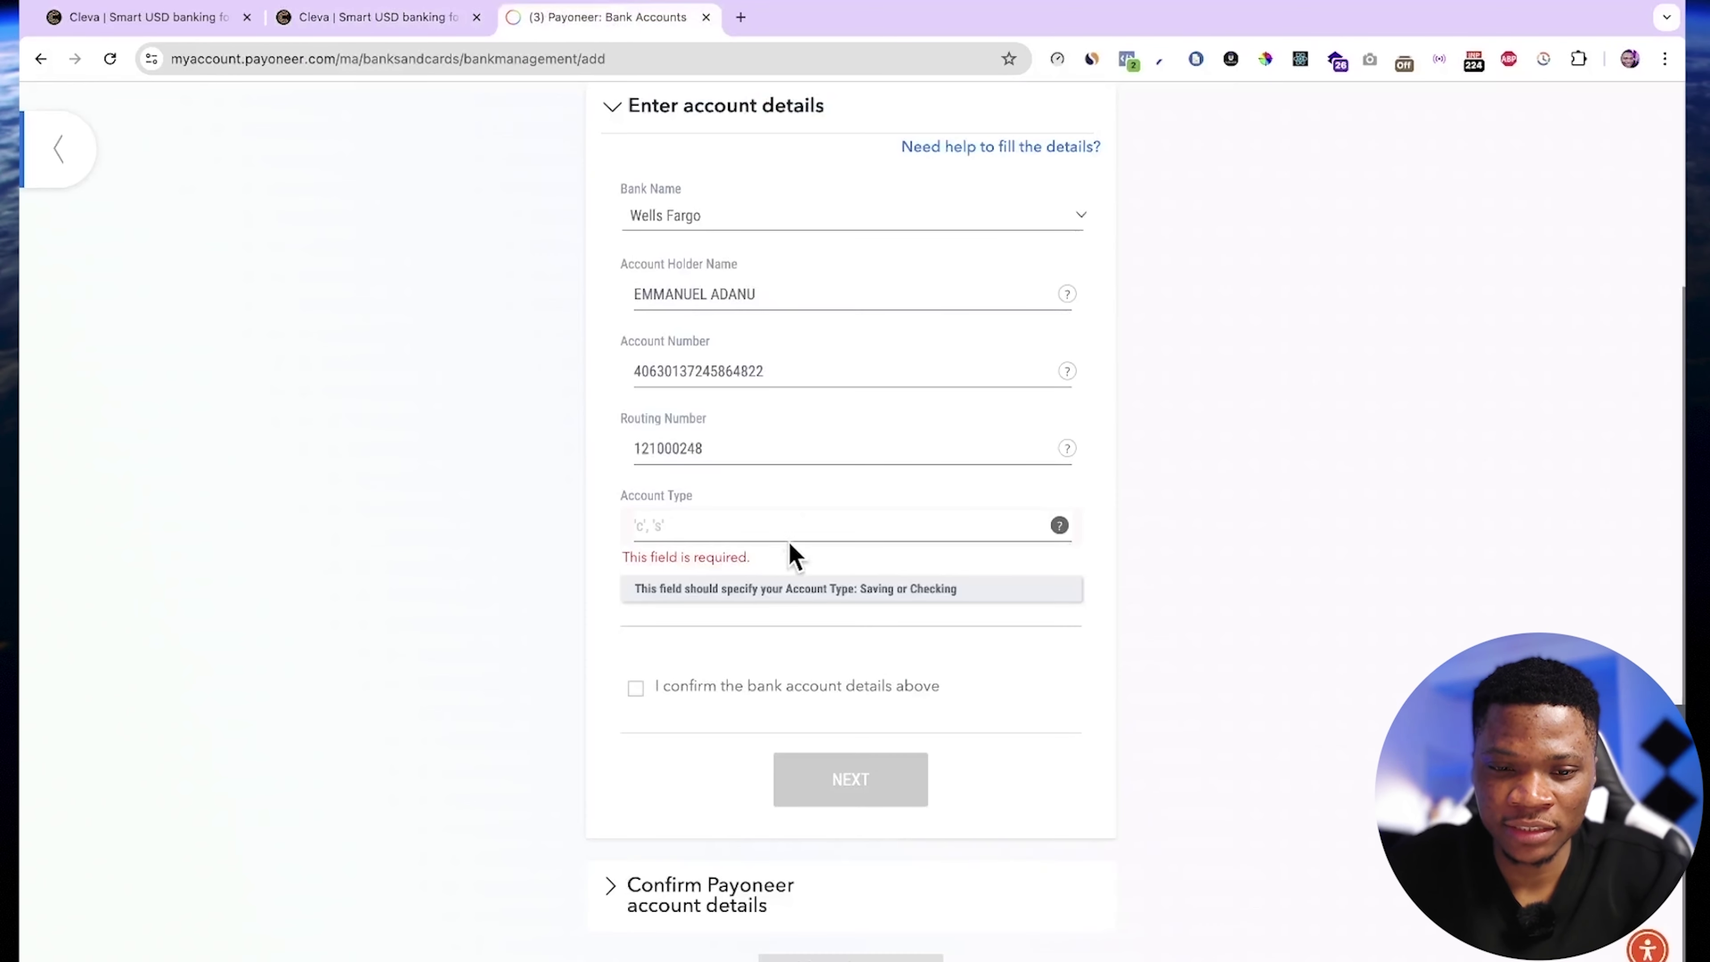
pyautogui.click(766, 547)
pyautogui.click(761, 553)
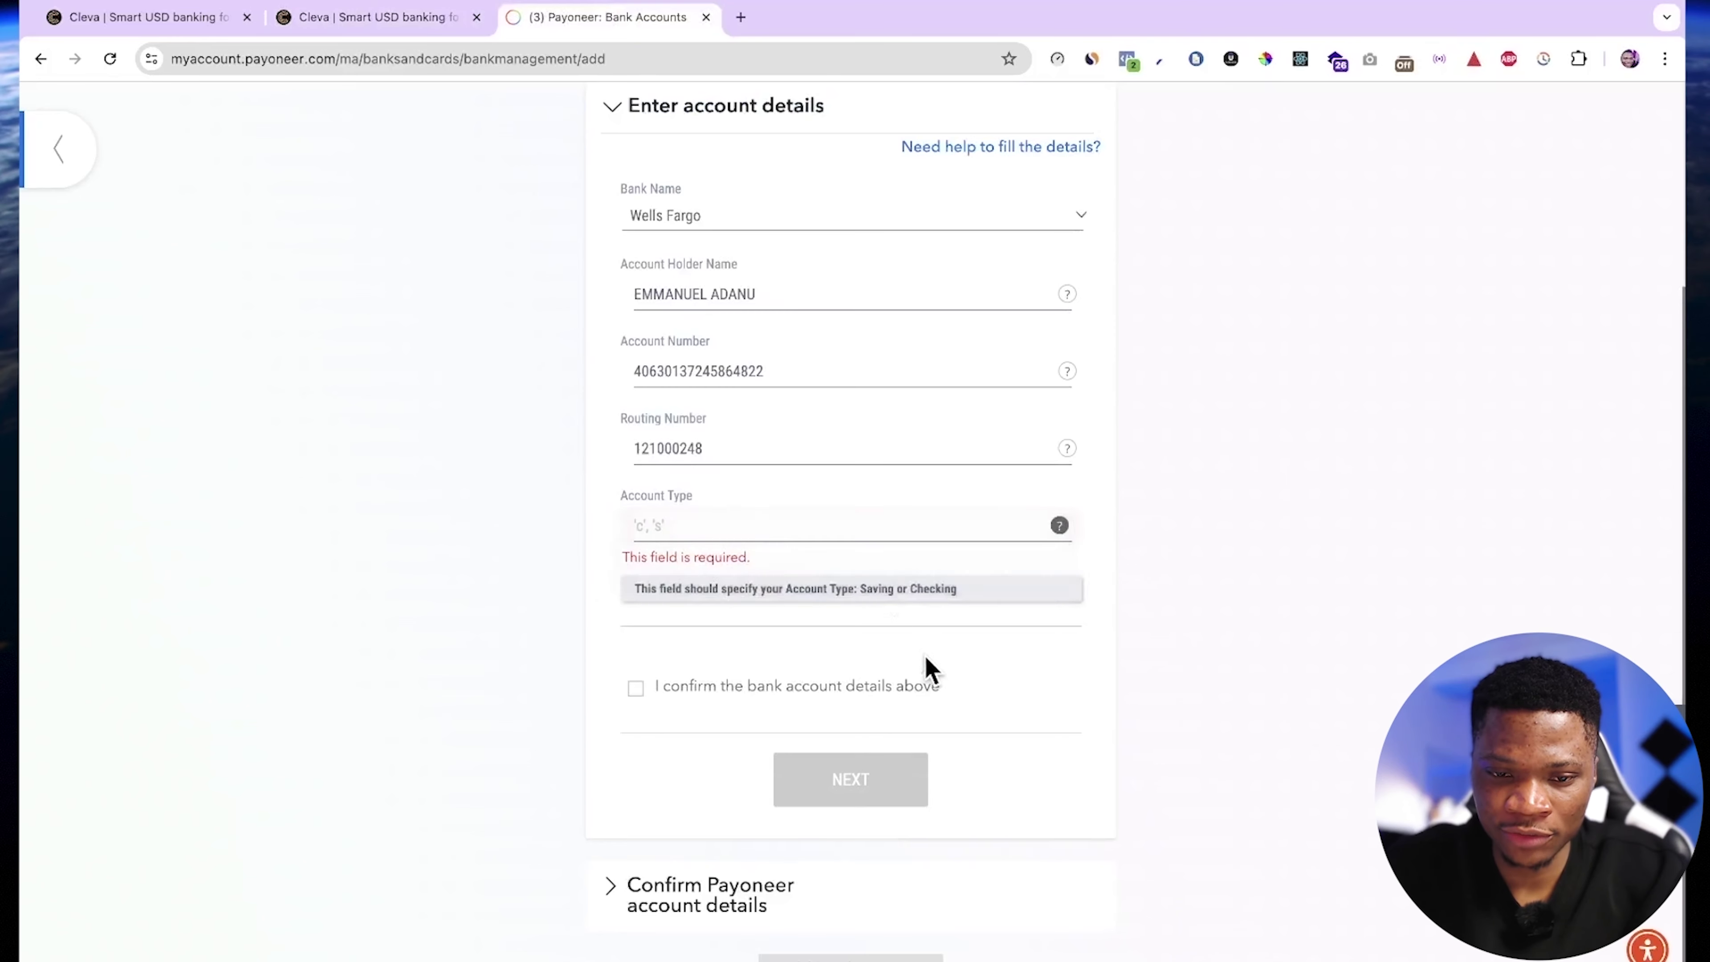
pyautogui.click(638, 643)
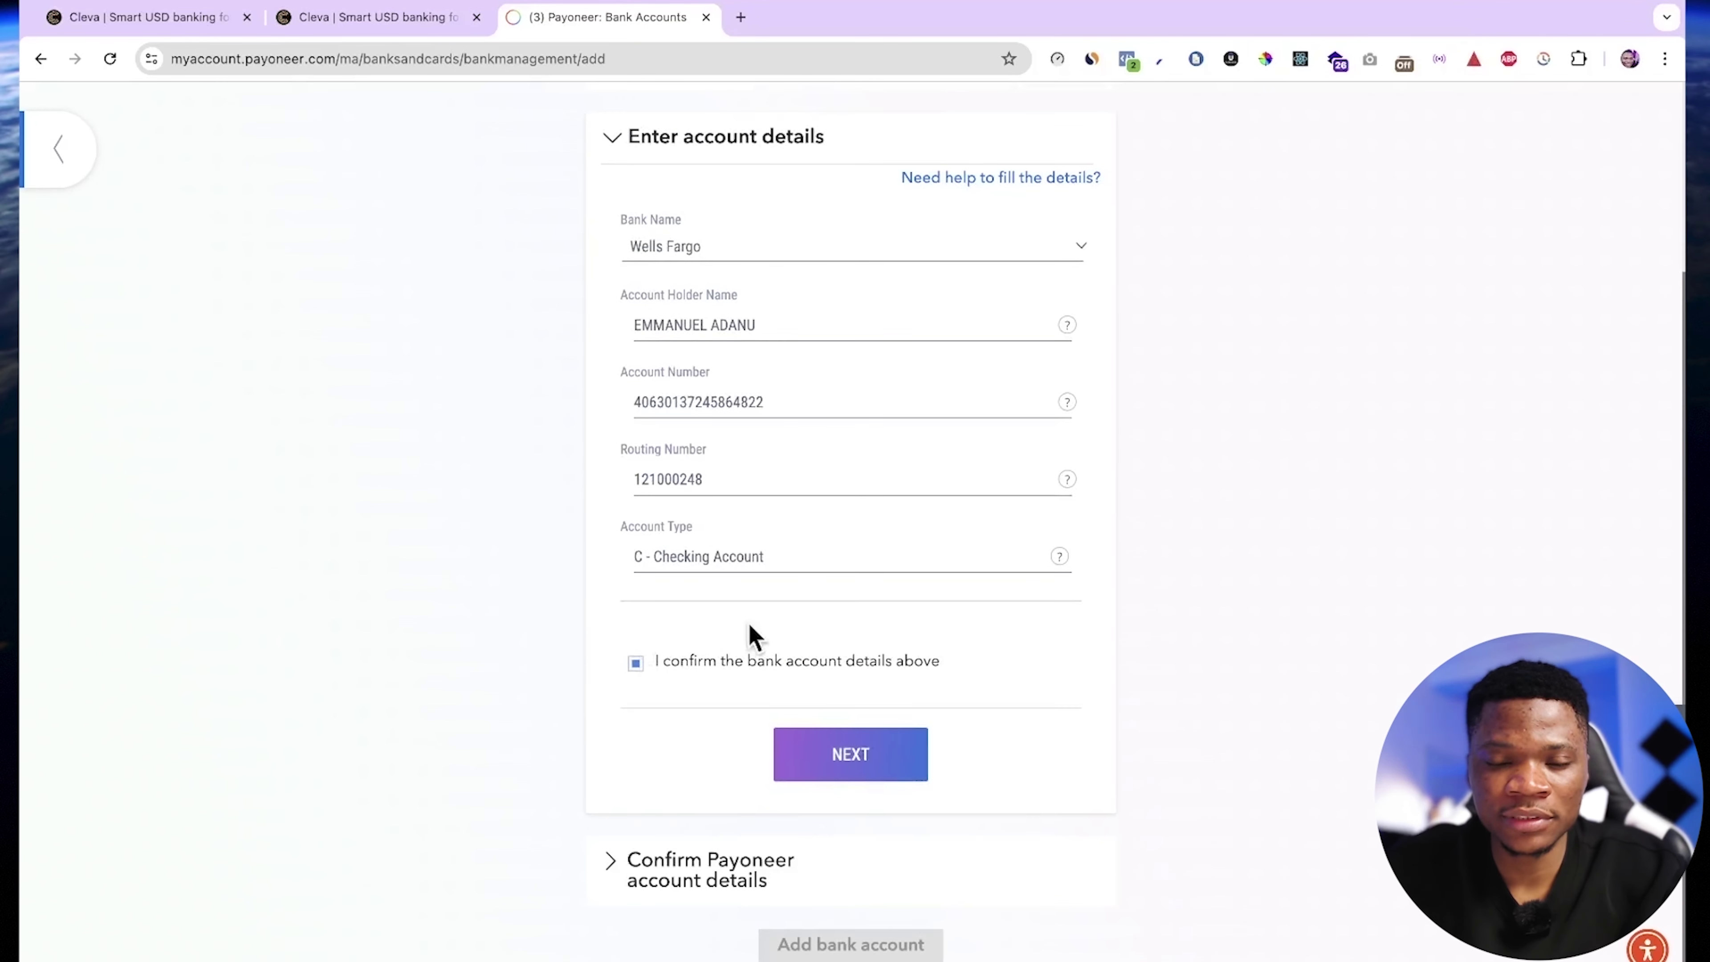
# Submit the Wells Fargo USD account, return to the bank accounts list, and switch to Cleva.
pyautogui.click(880, 767)
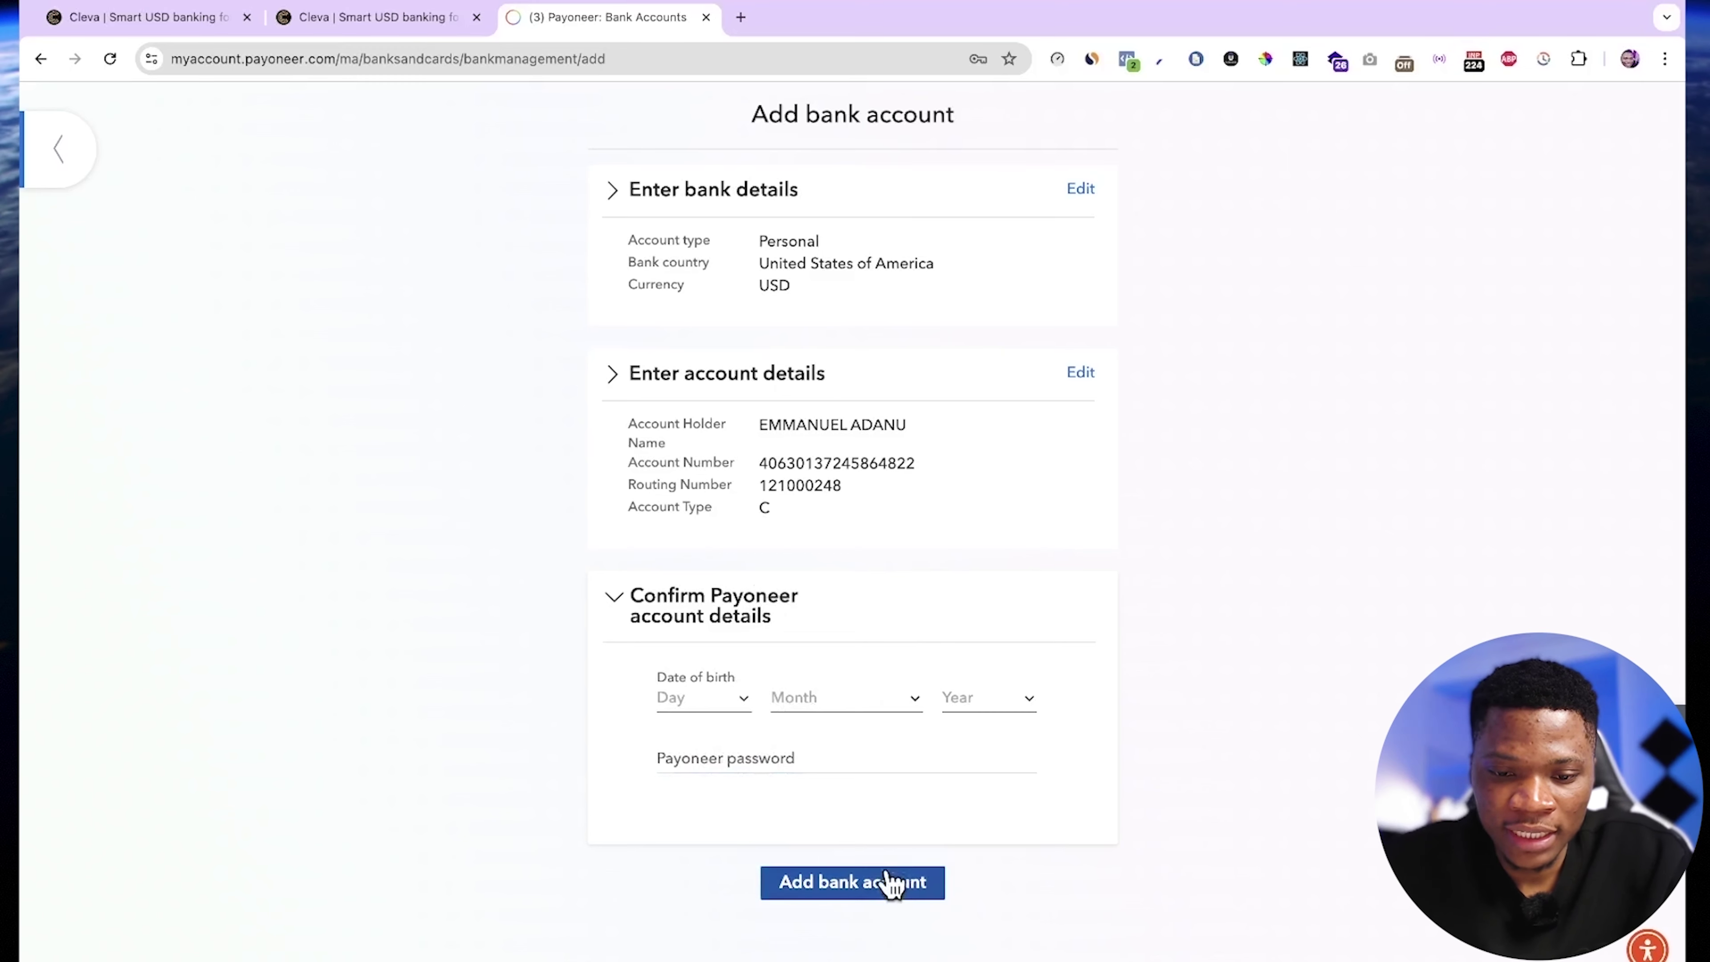
pyautogui.click(850, 888)
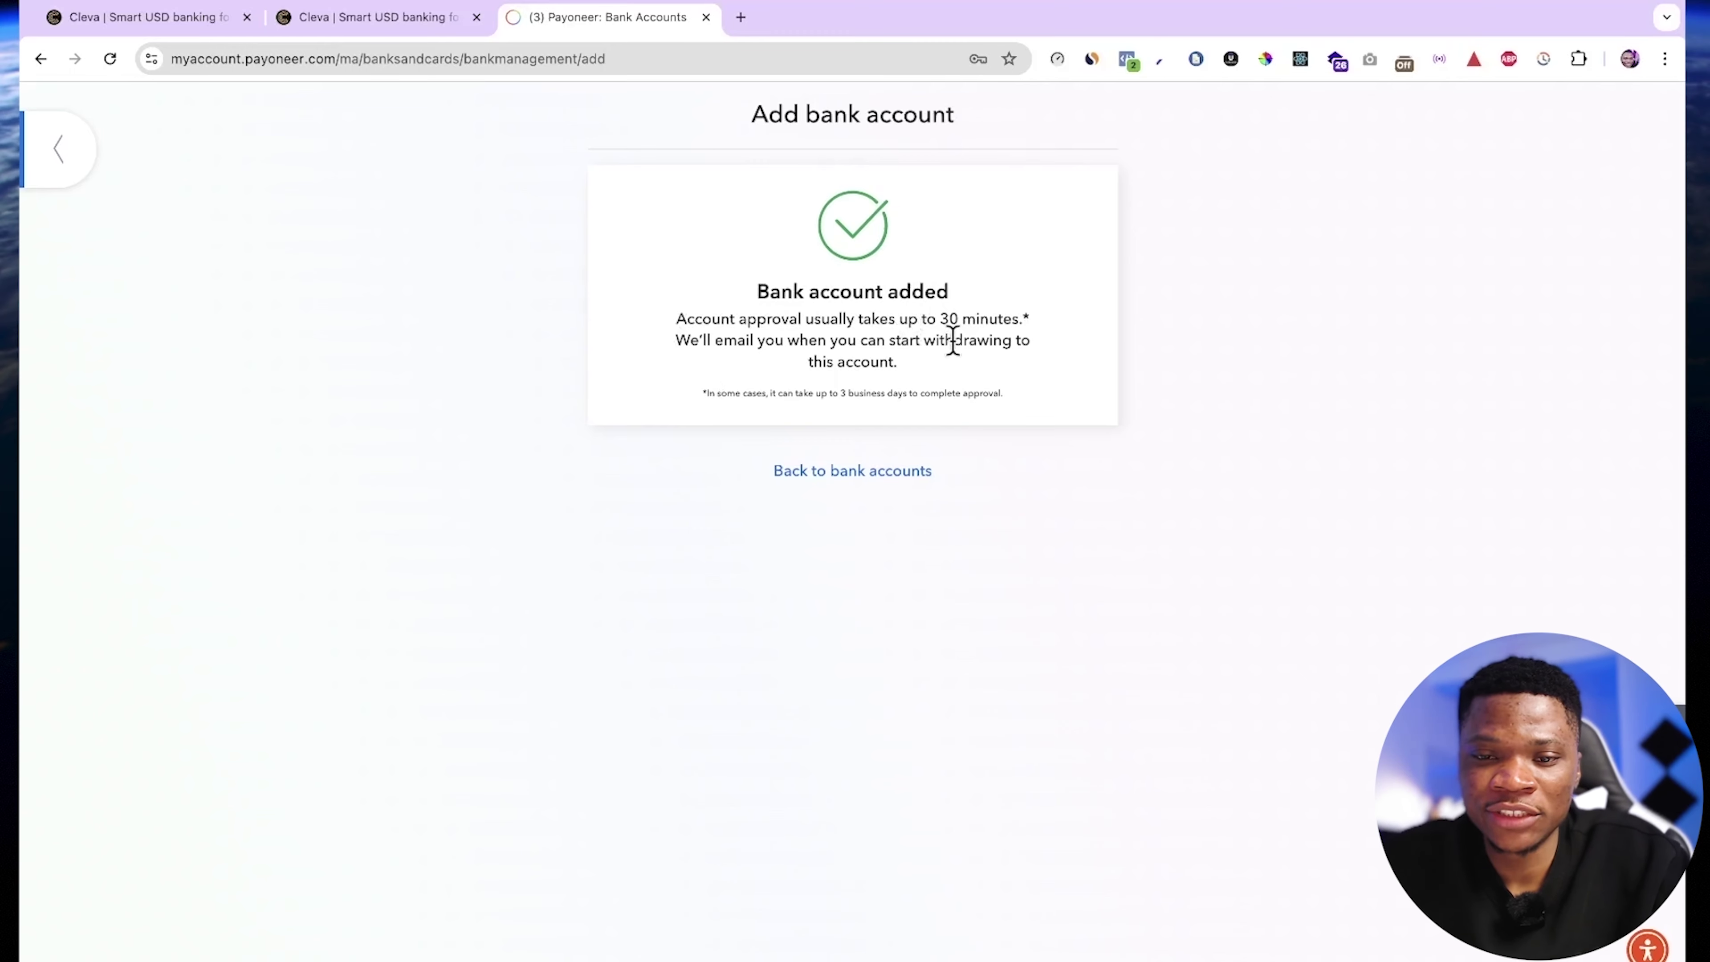
pyautogui.click(905, 467)
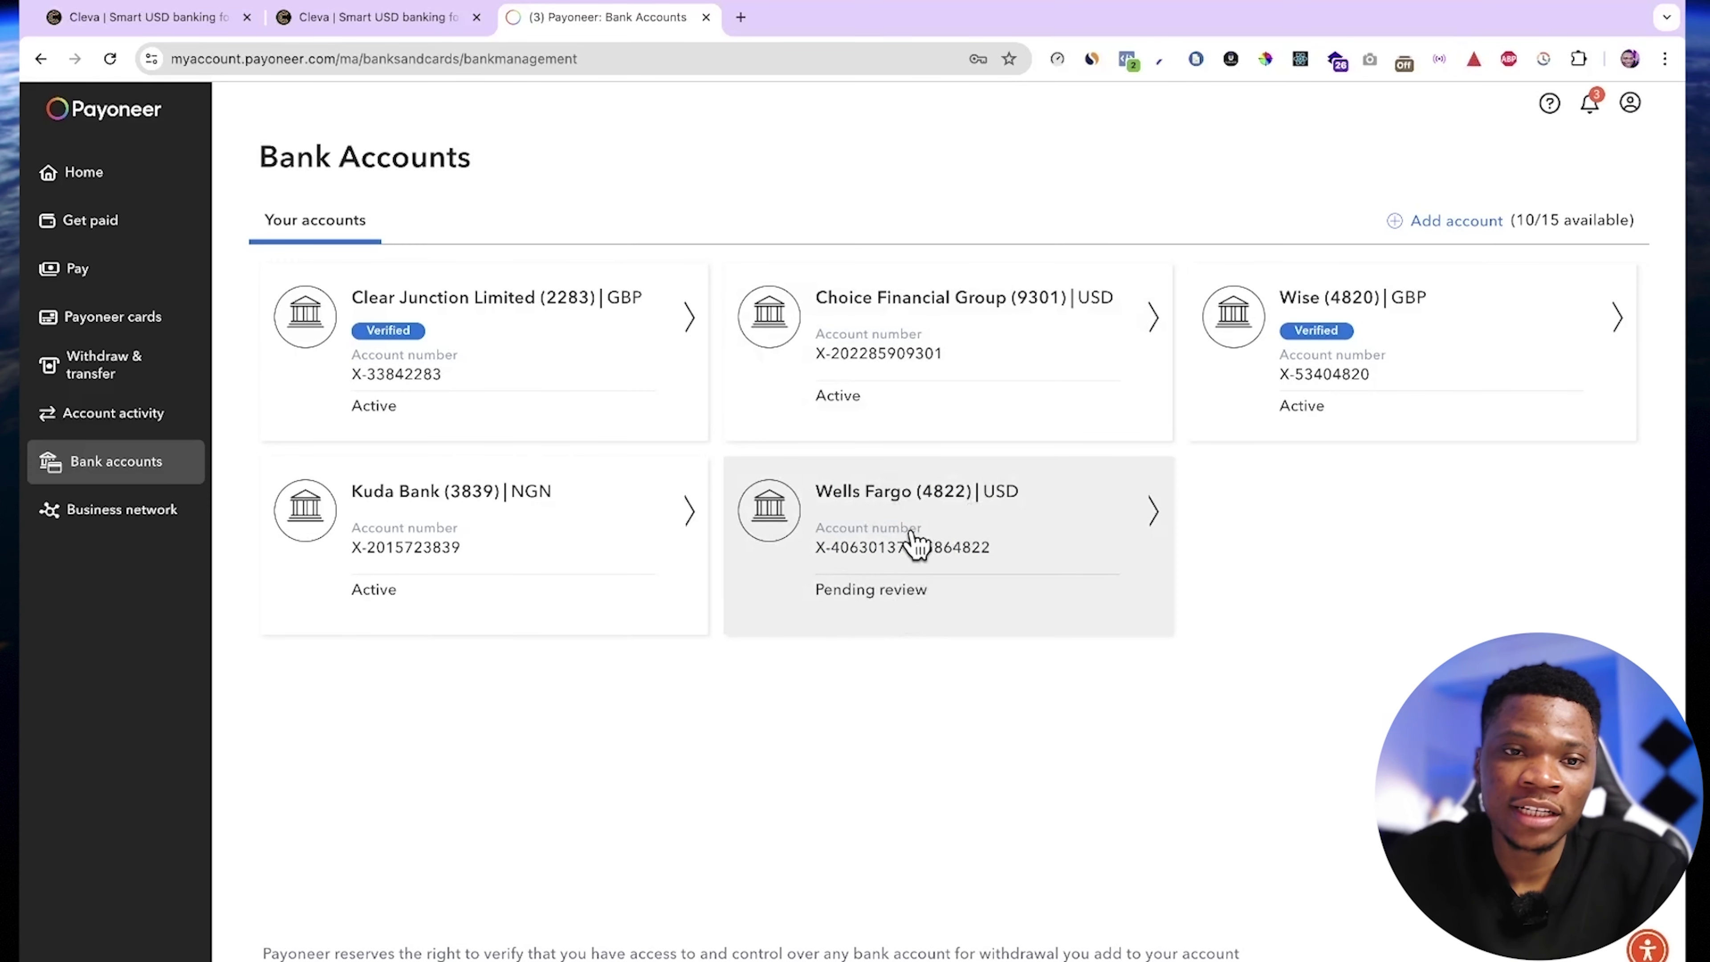
pyautogui.click(404, 18)
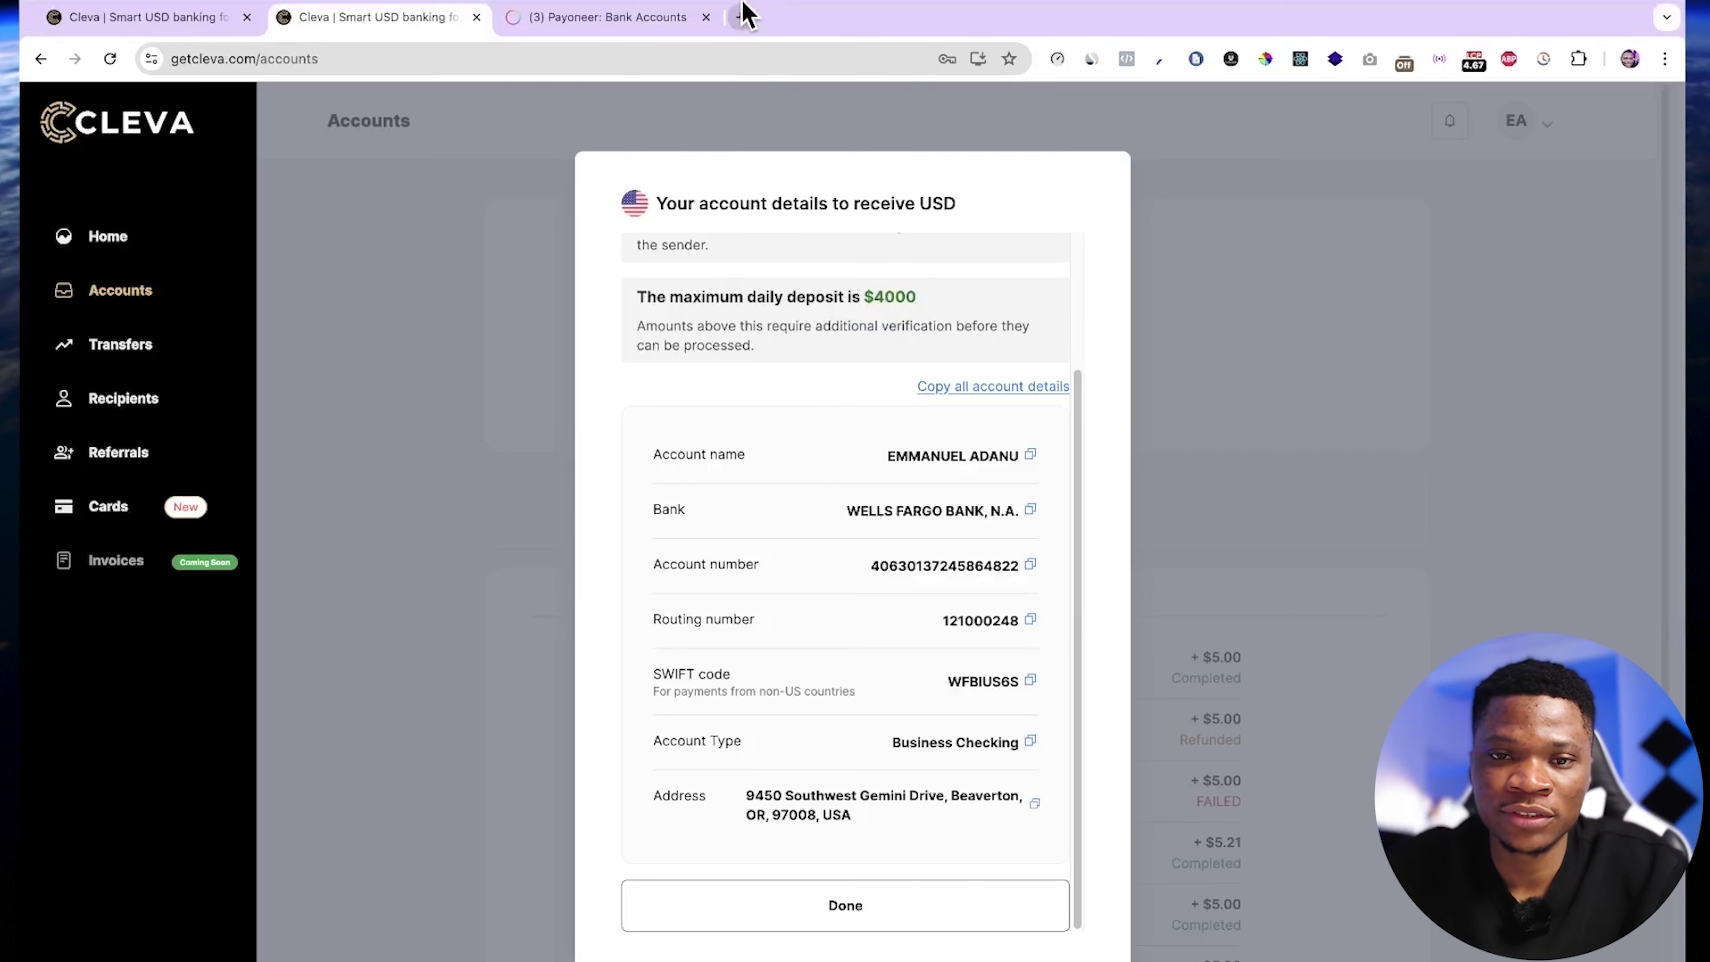
# In a new tab, go to Upwork's Get paid settings and add a withdrawal method.
pyautogui.click(742, 17)
pyautogui.click(976, 502)
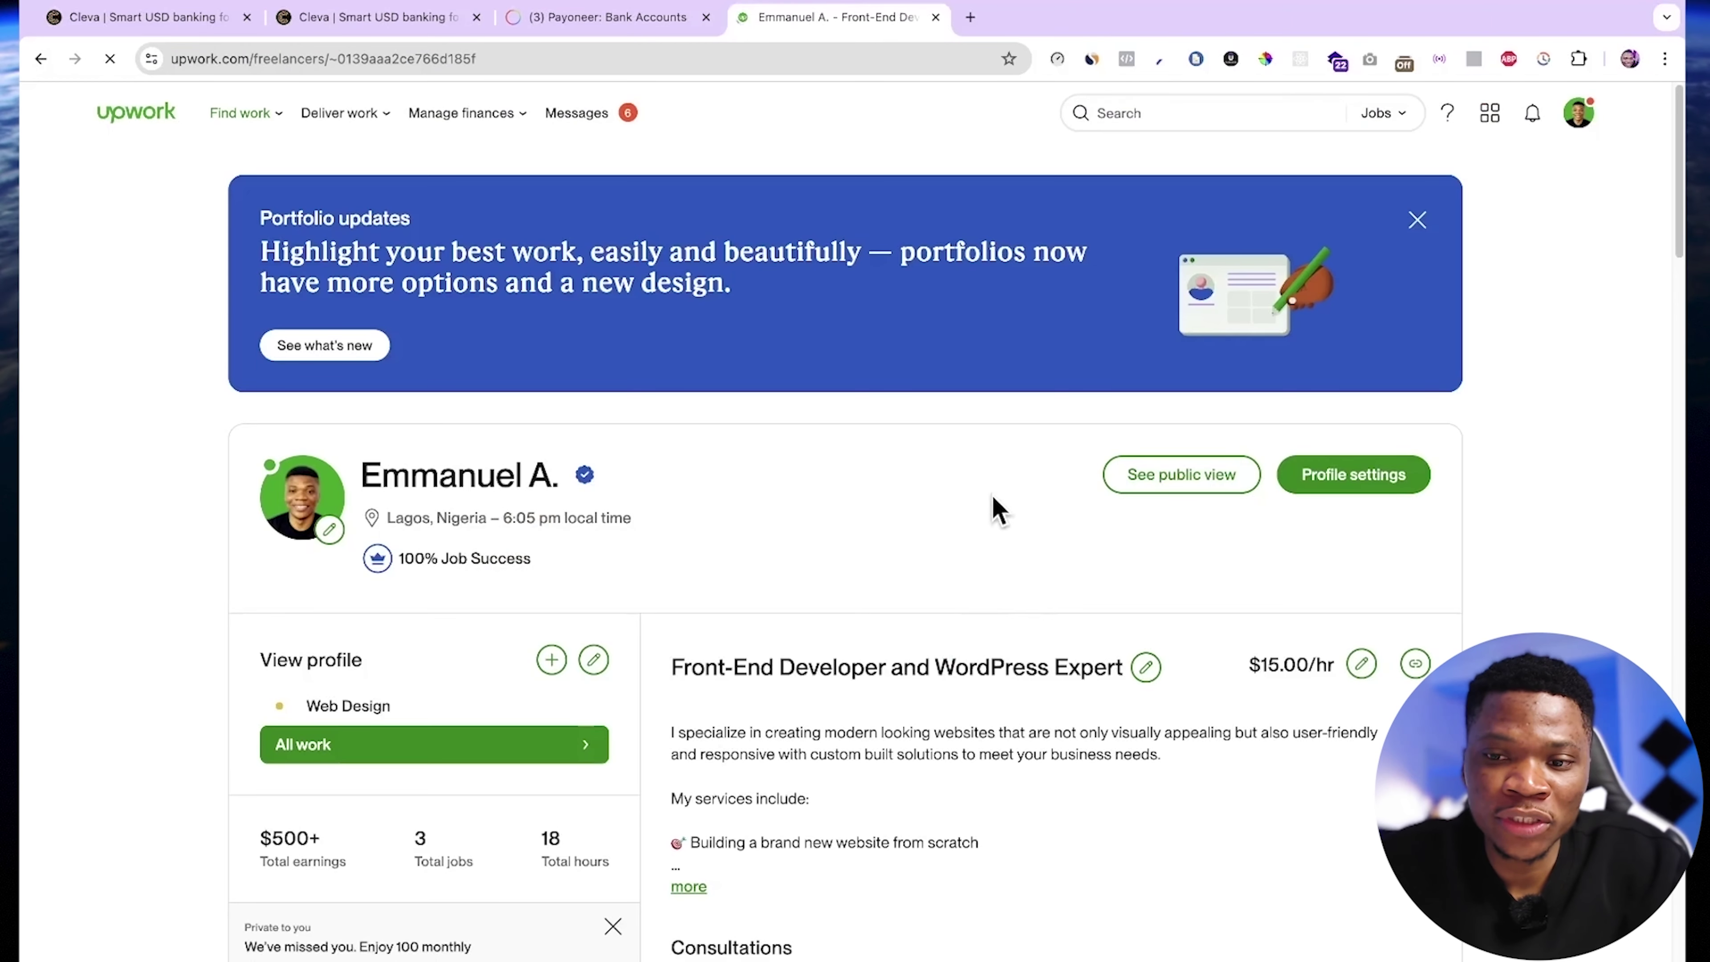
pyautogui.click(1363, 486)
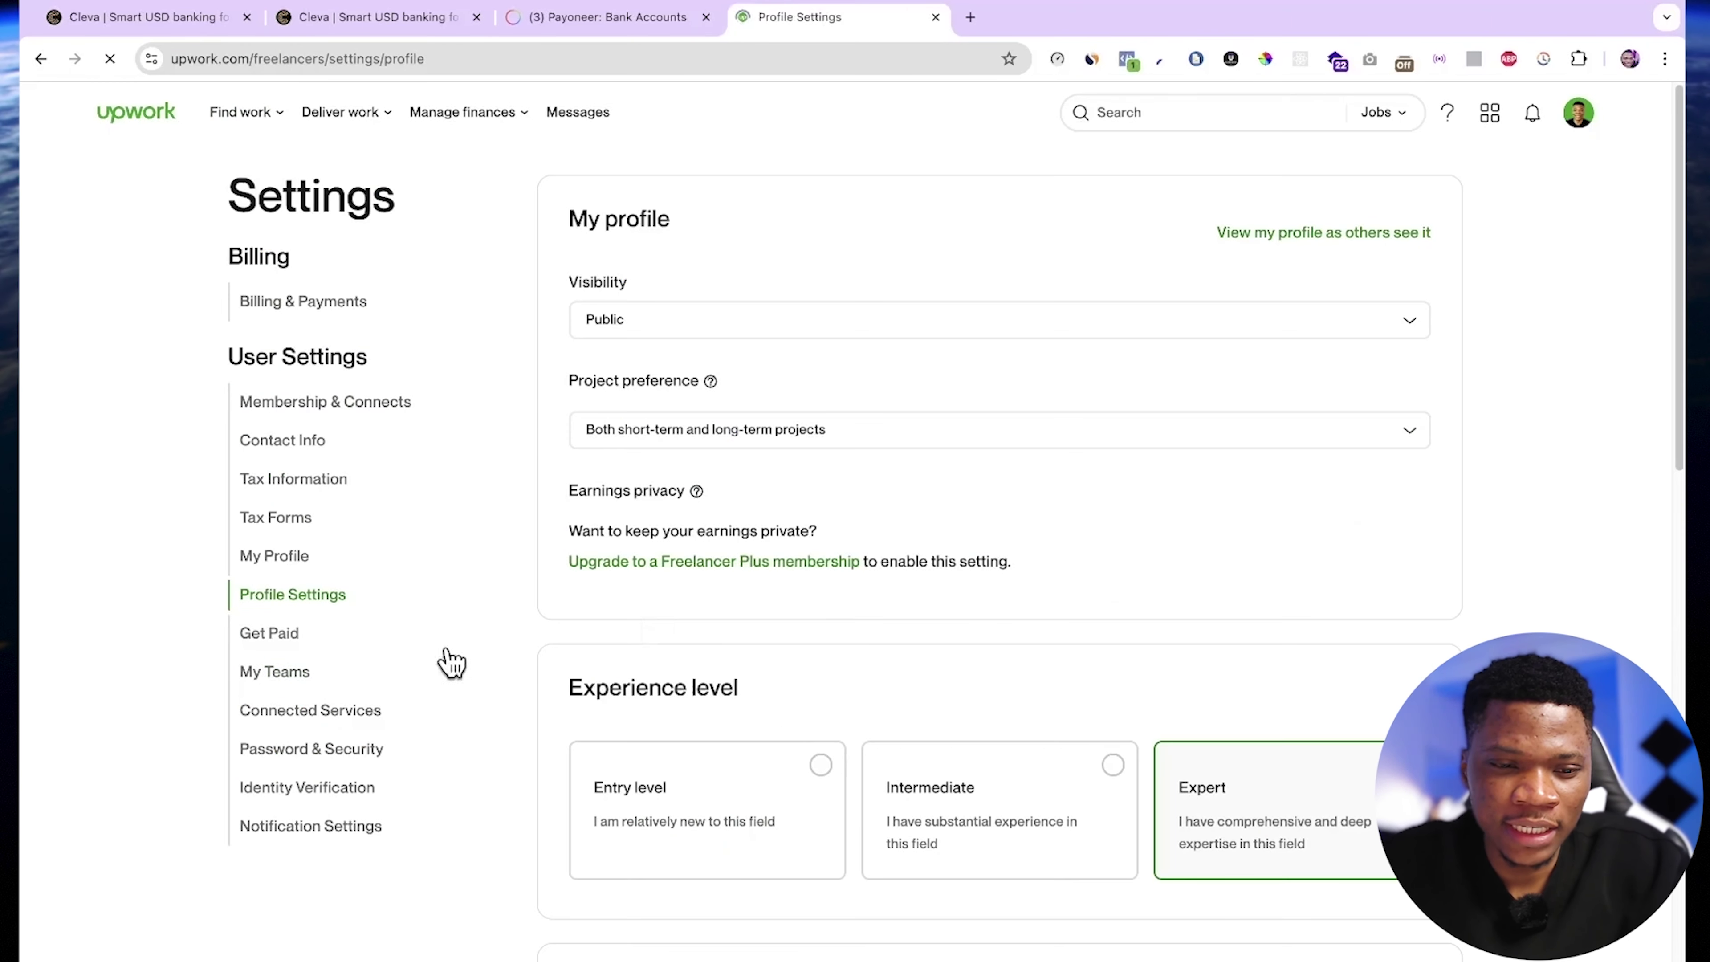
pyautogui.click(279, 644)
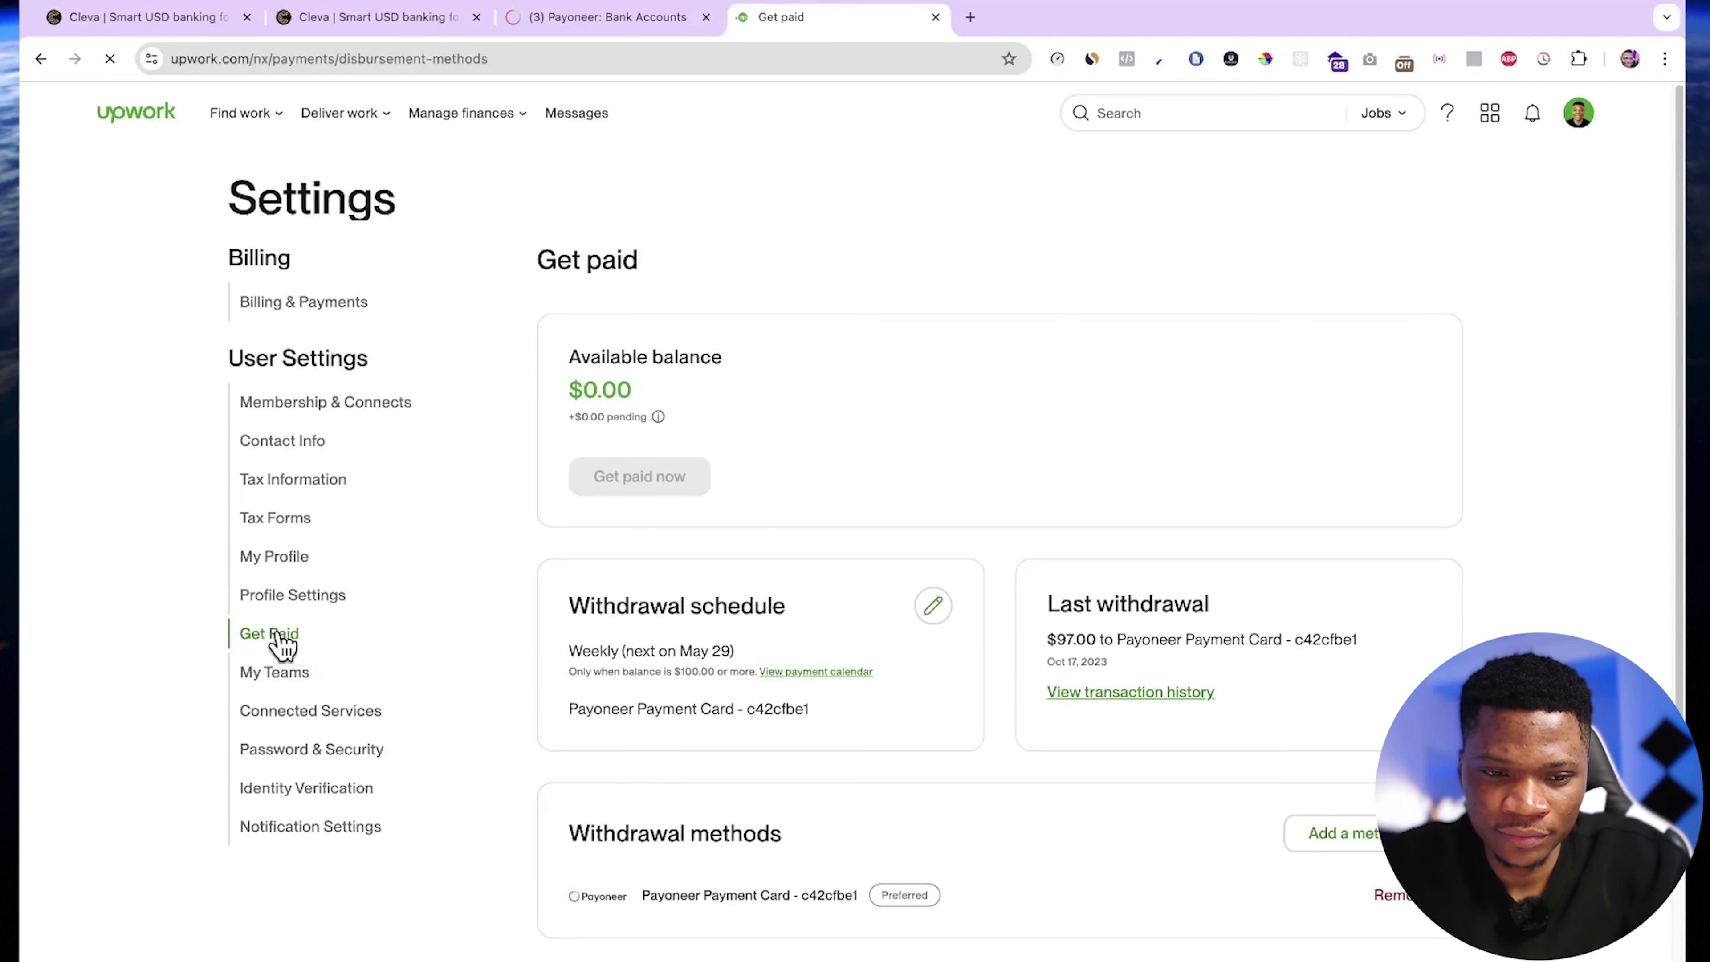
pyautogui.scroll(-3, 673, 674)
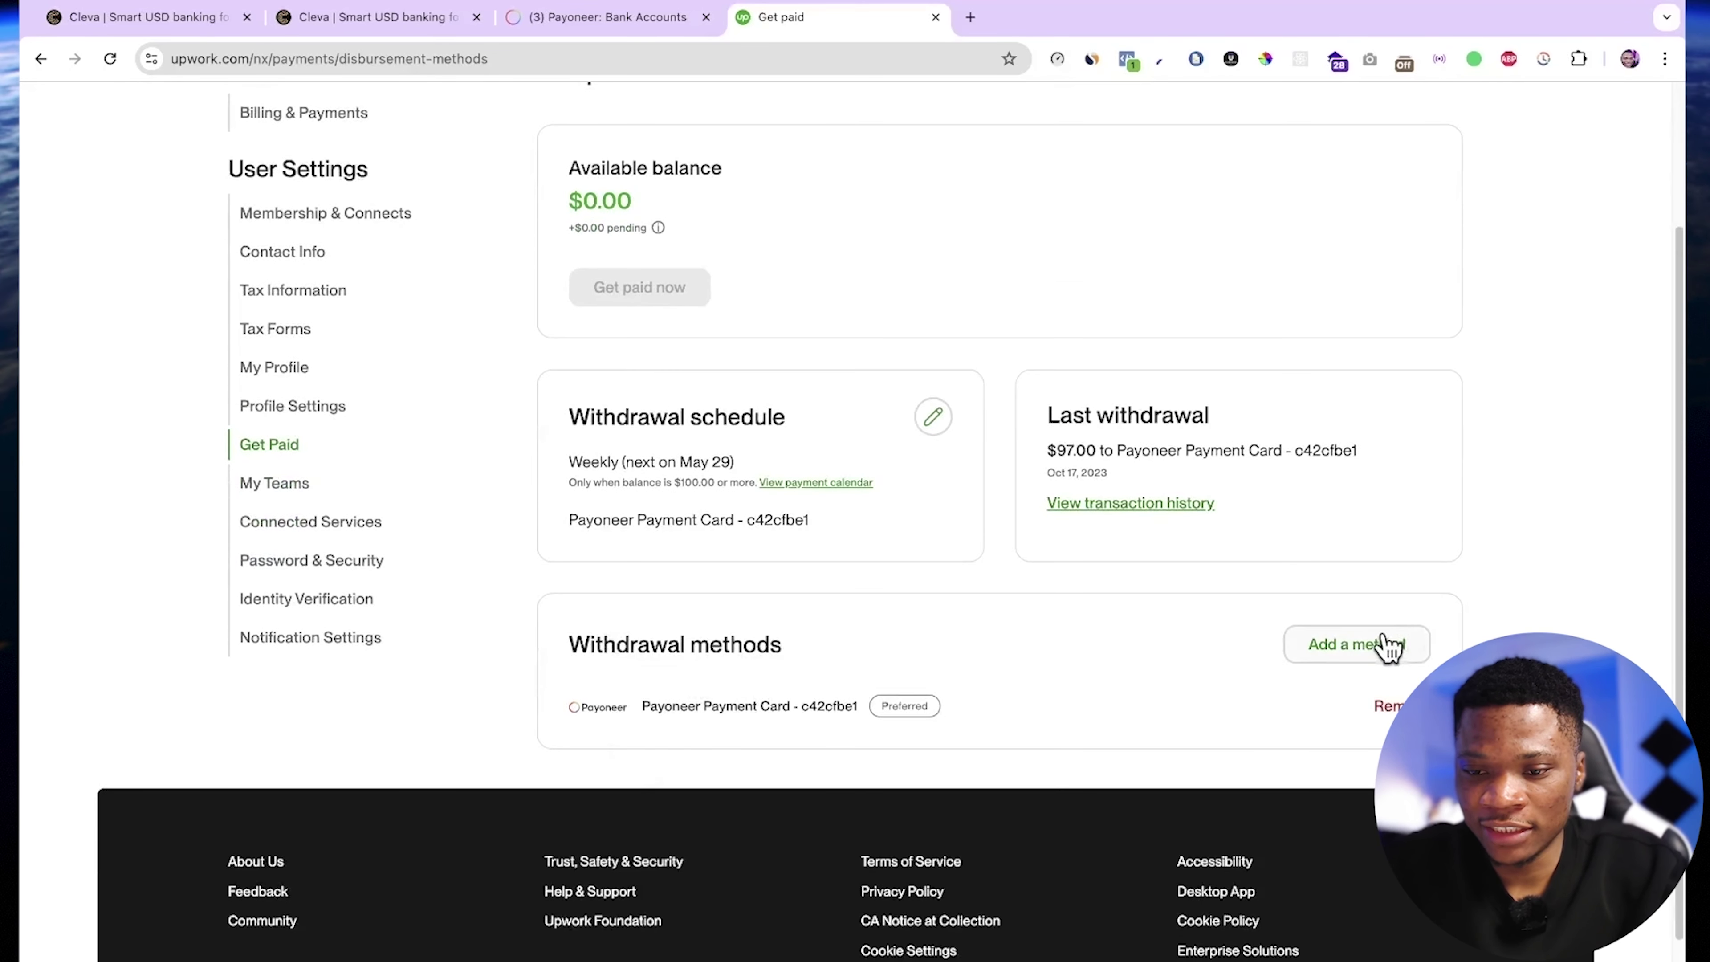
pyautogui.click(1388, 647)
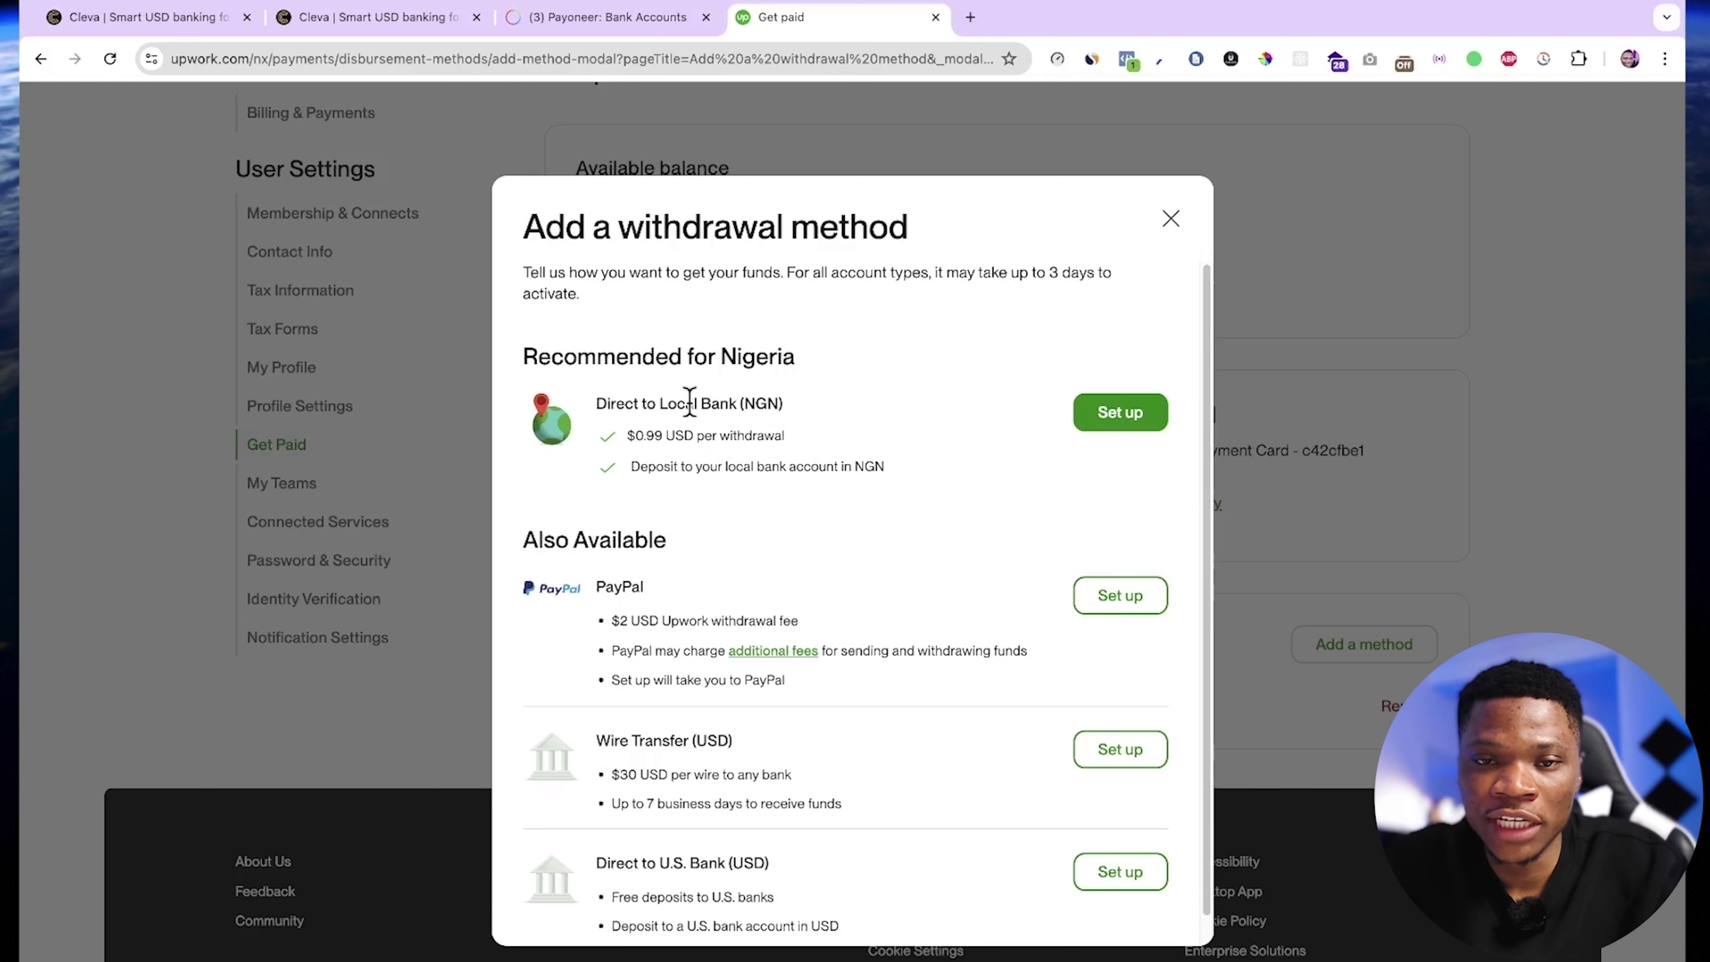
# Choose to set up Direct to U.S. Bank (USD) after reading its free deposits note.
pyautogui.scroll(-1, 862, 575)
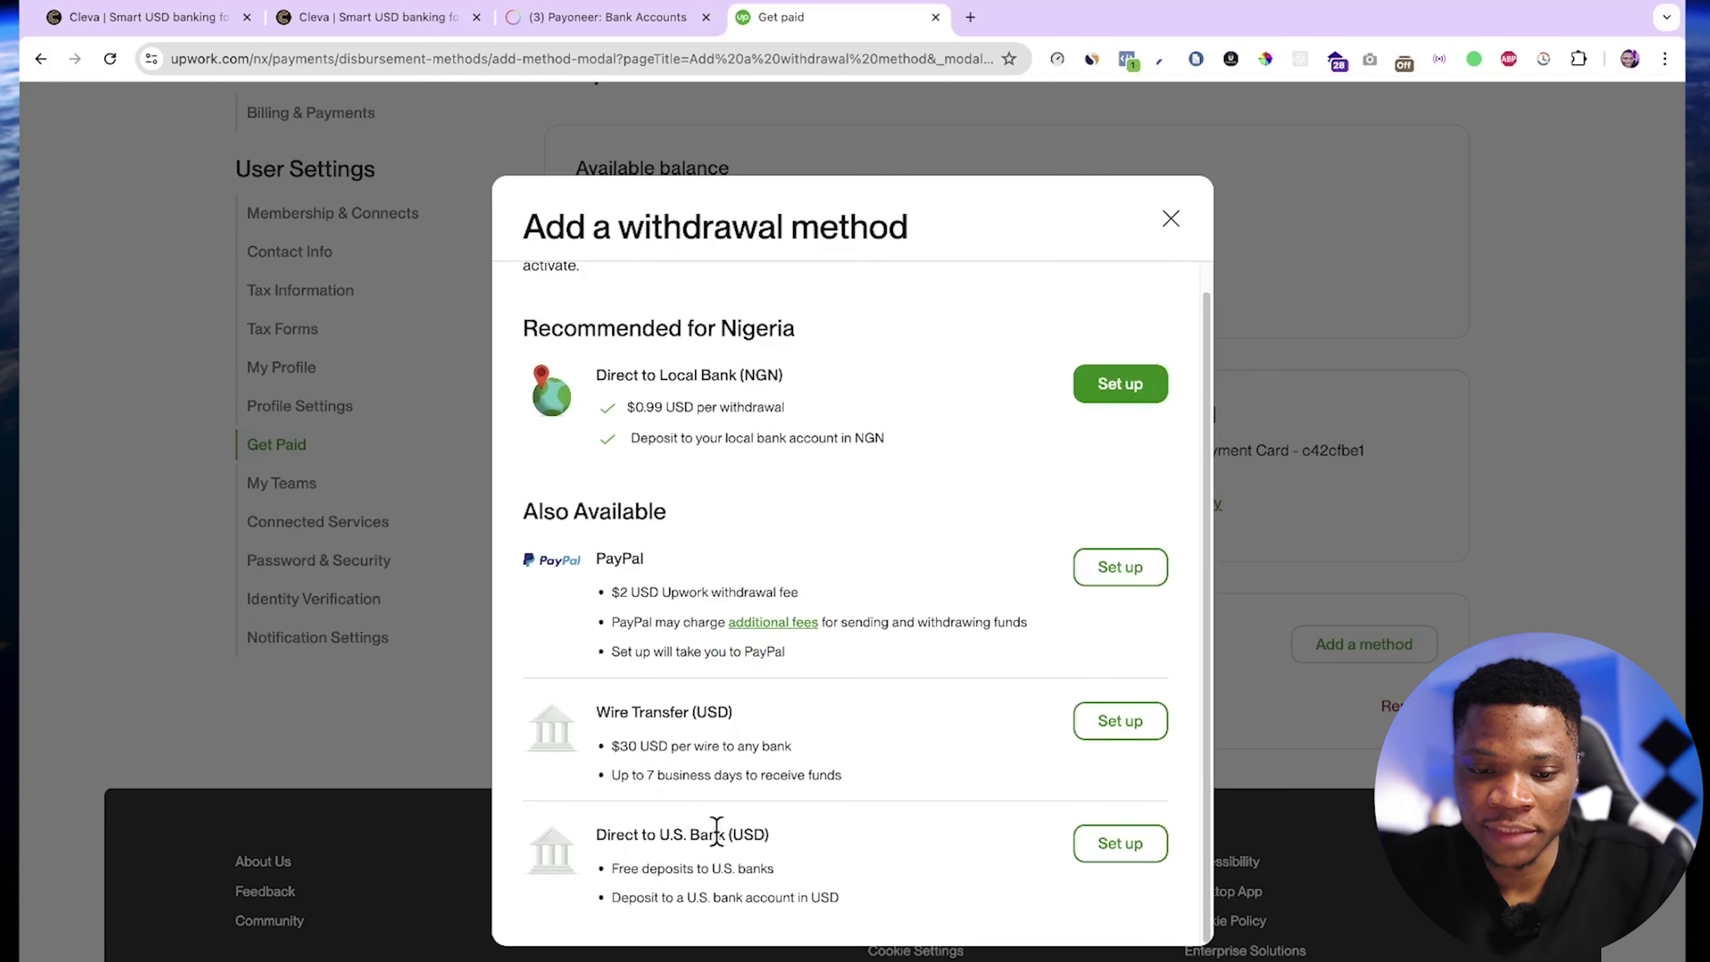
pyautogui.moveTo(614, 869); pyautogui.dragTo(801, 874)
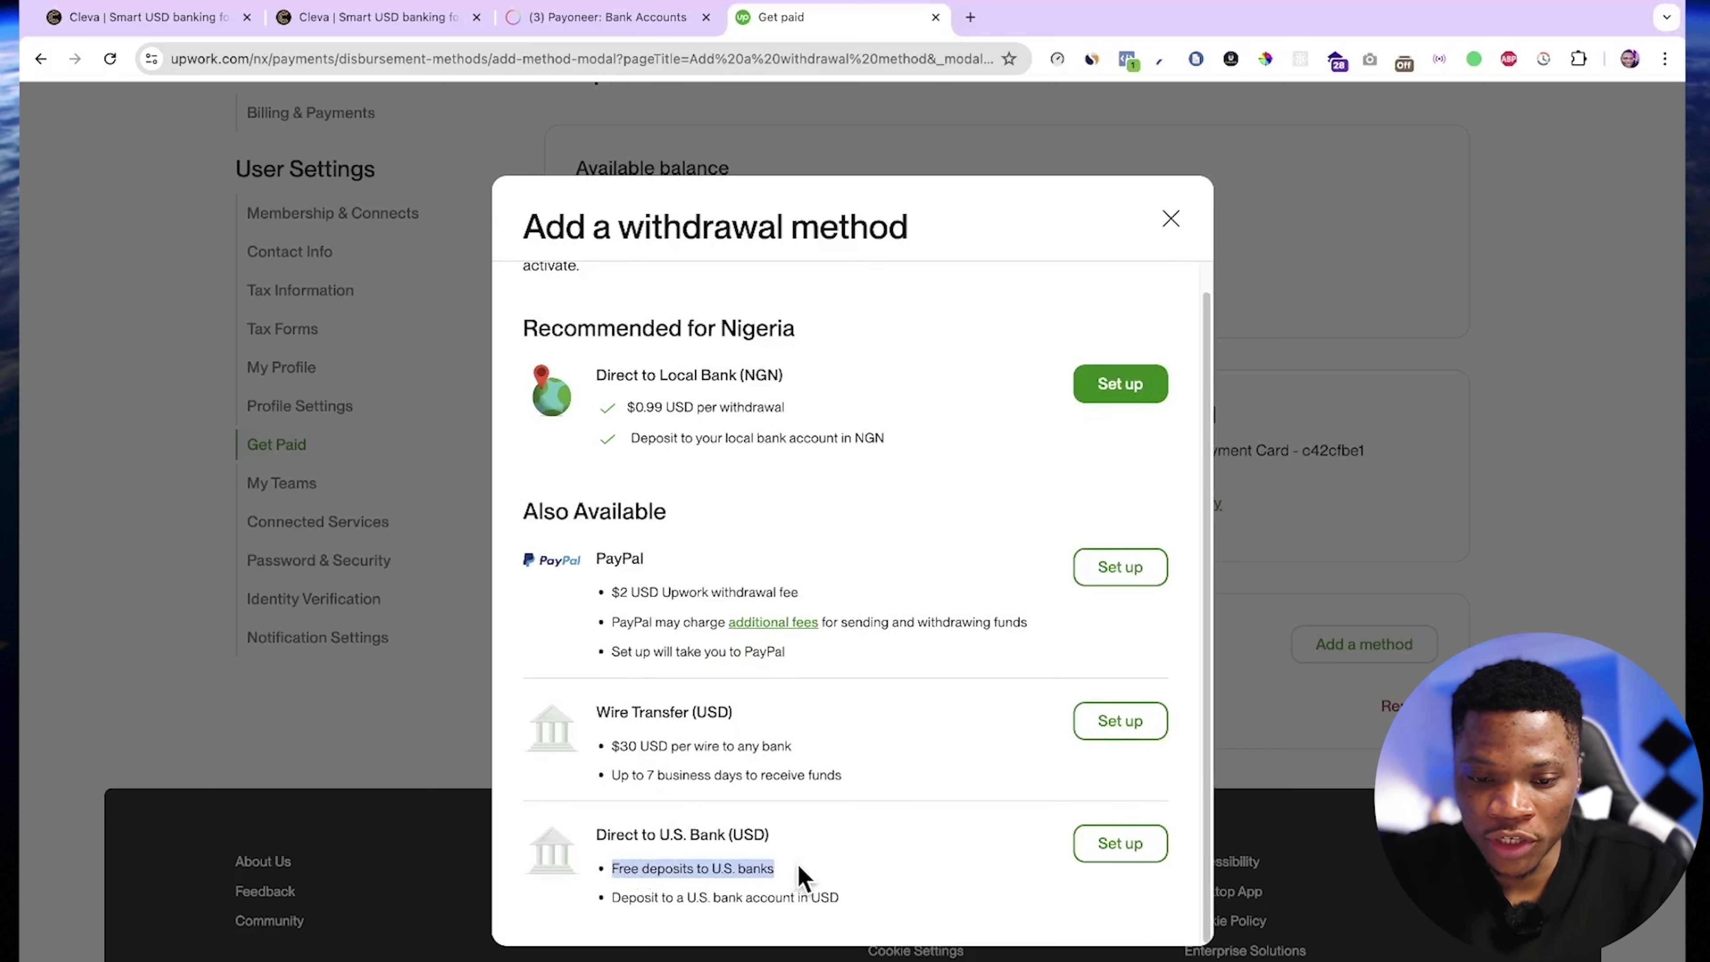
pyautogui.click(825, 874)
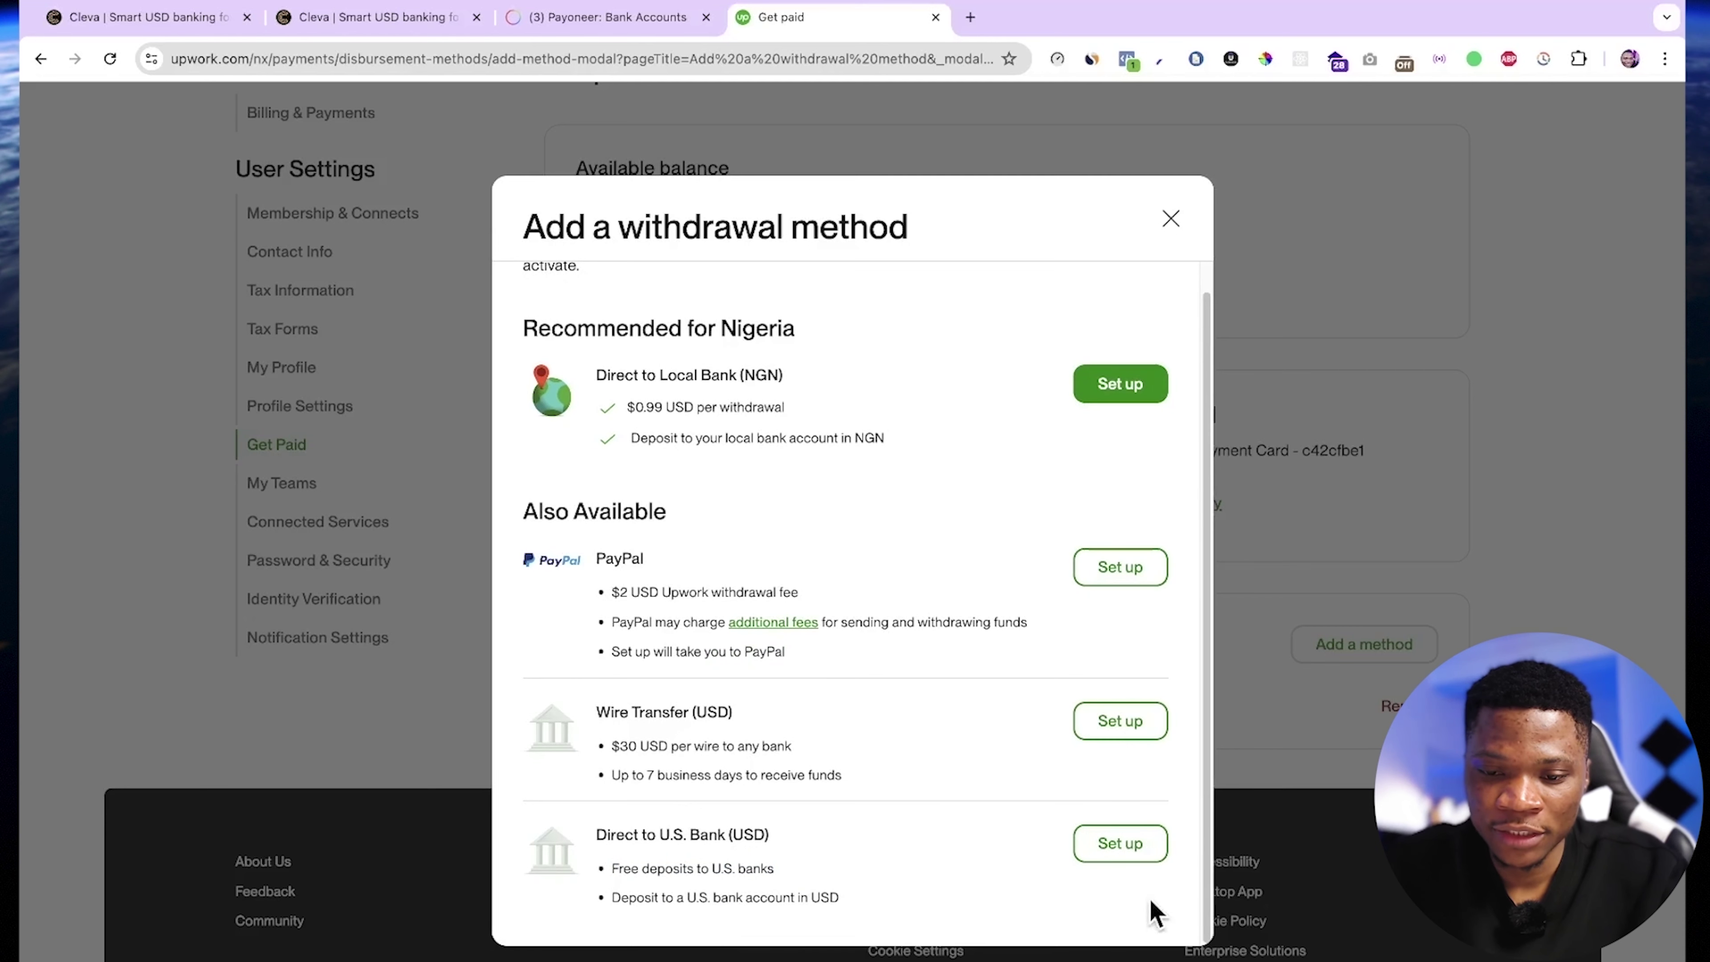
pyautogui.click(1120, 843)
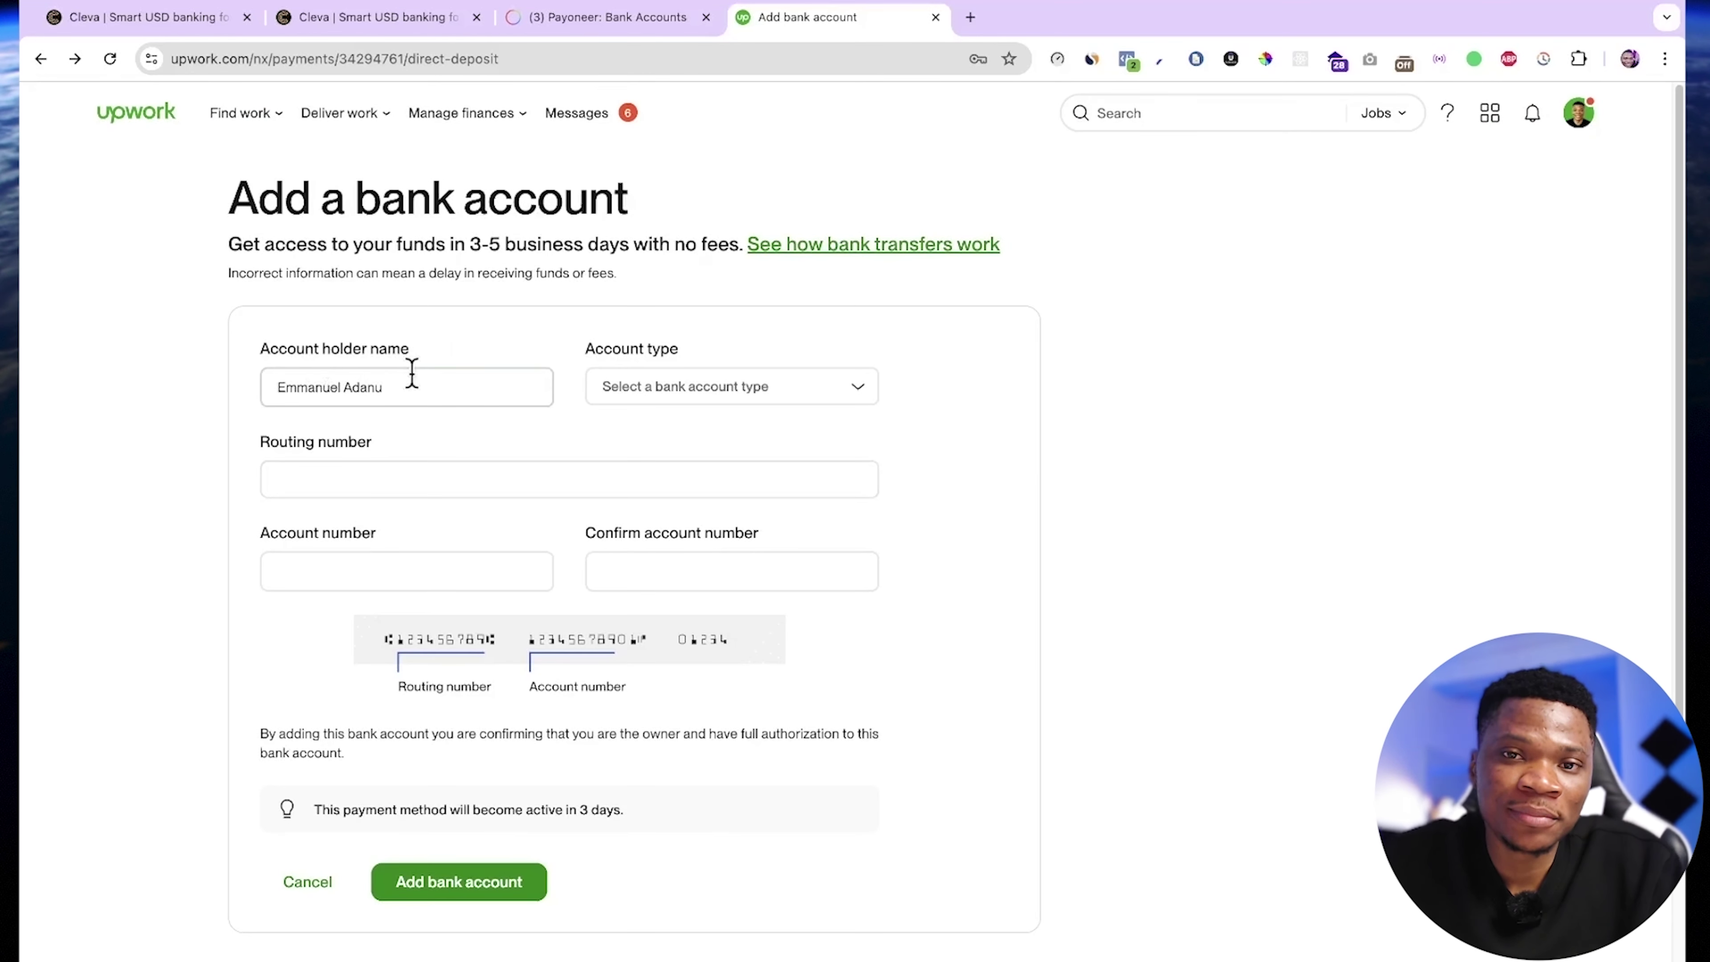
# Set the Upwork account type to Individual checking.
pyautogui.click(391, 17)
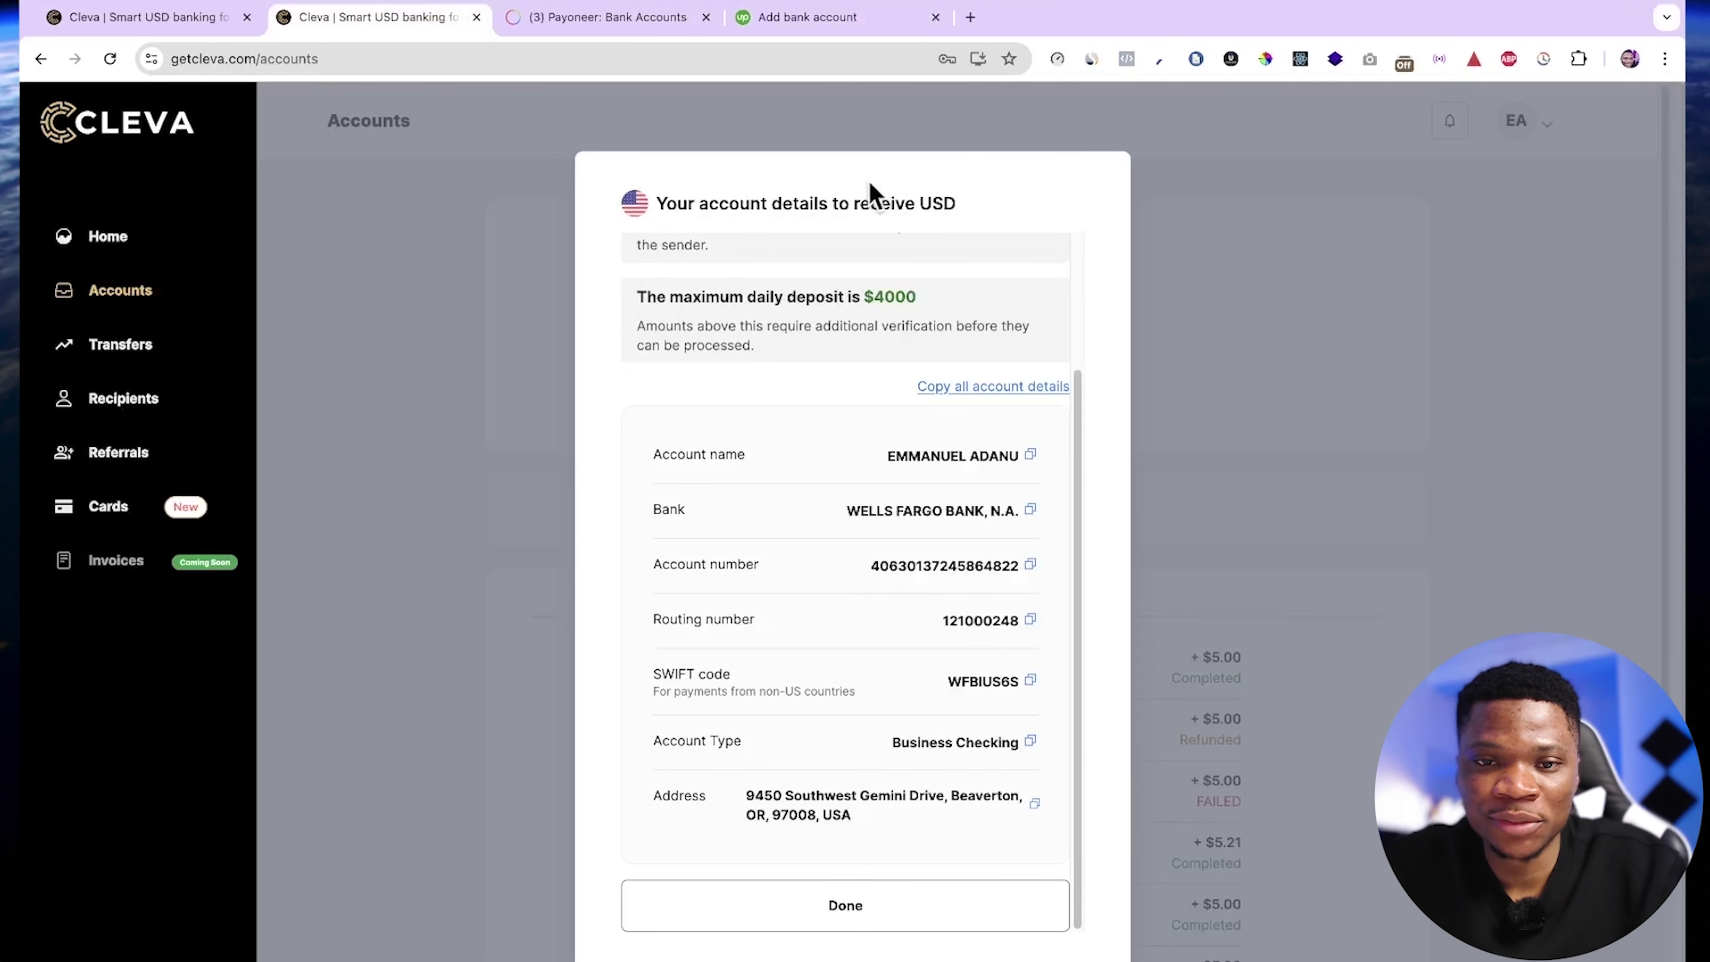
pyautogui.click(830, 18)
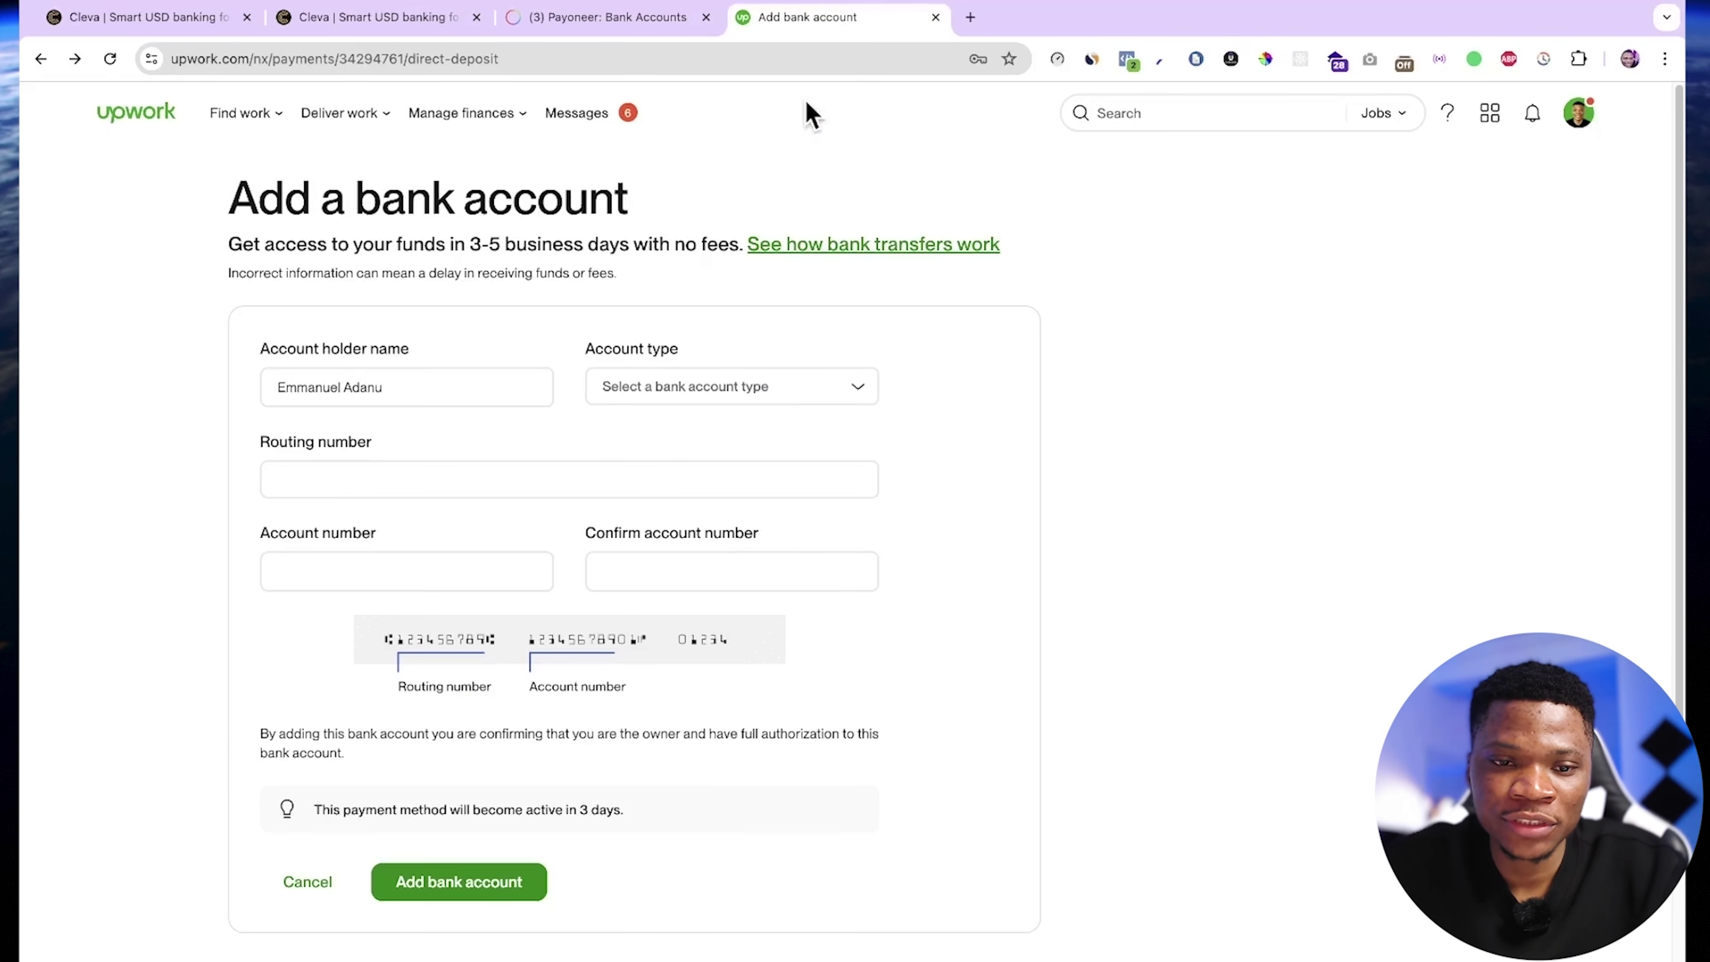
pyautogui.click(714, 394)
pyautogui.scroll(-1, 744, 512)
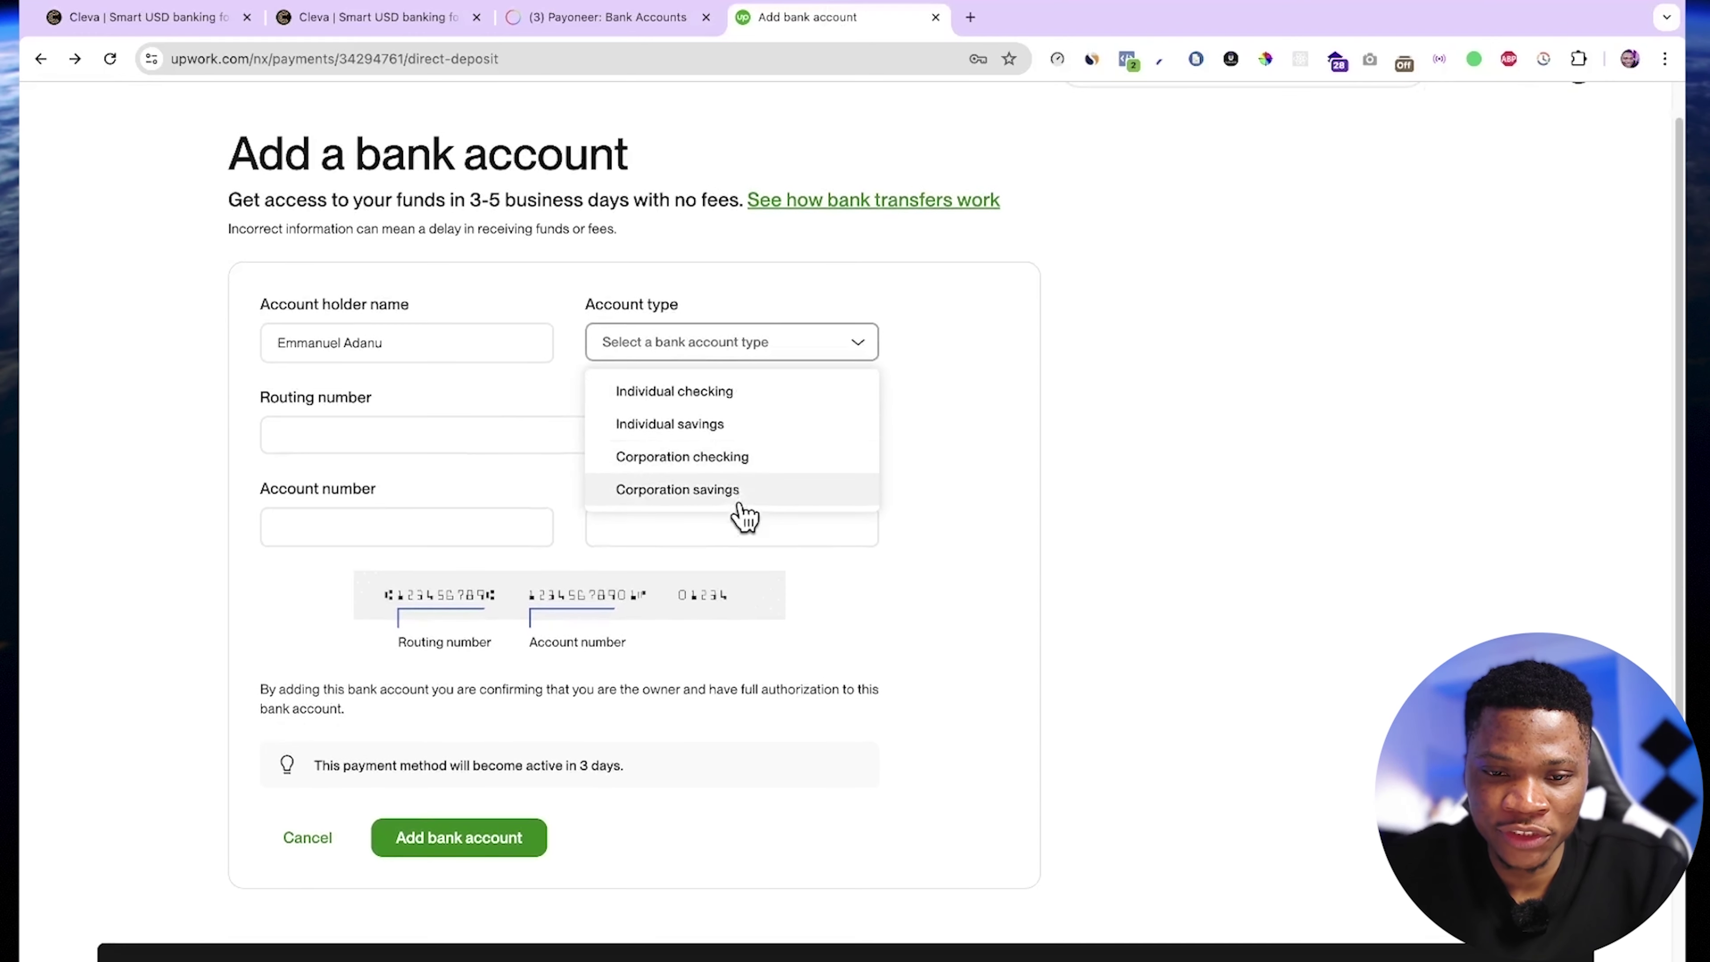
pyautogui.click(733, 393)
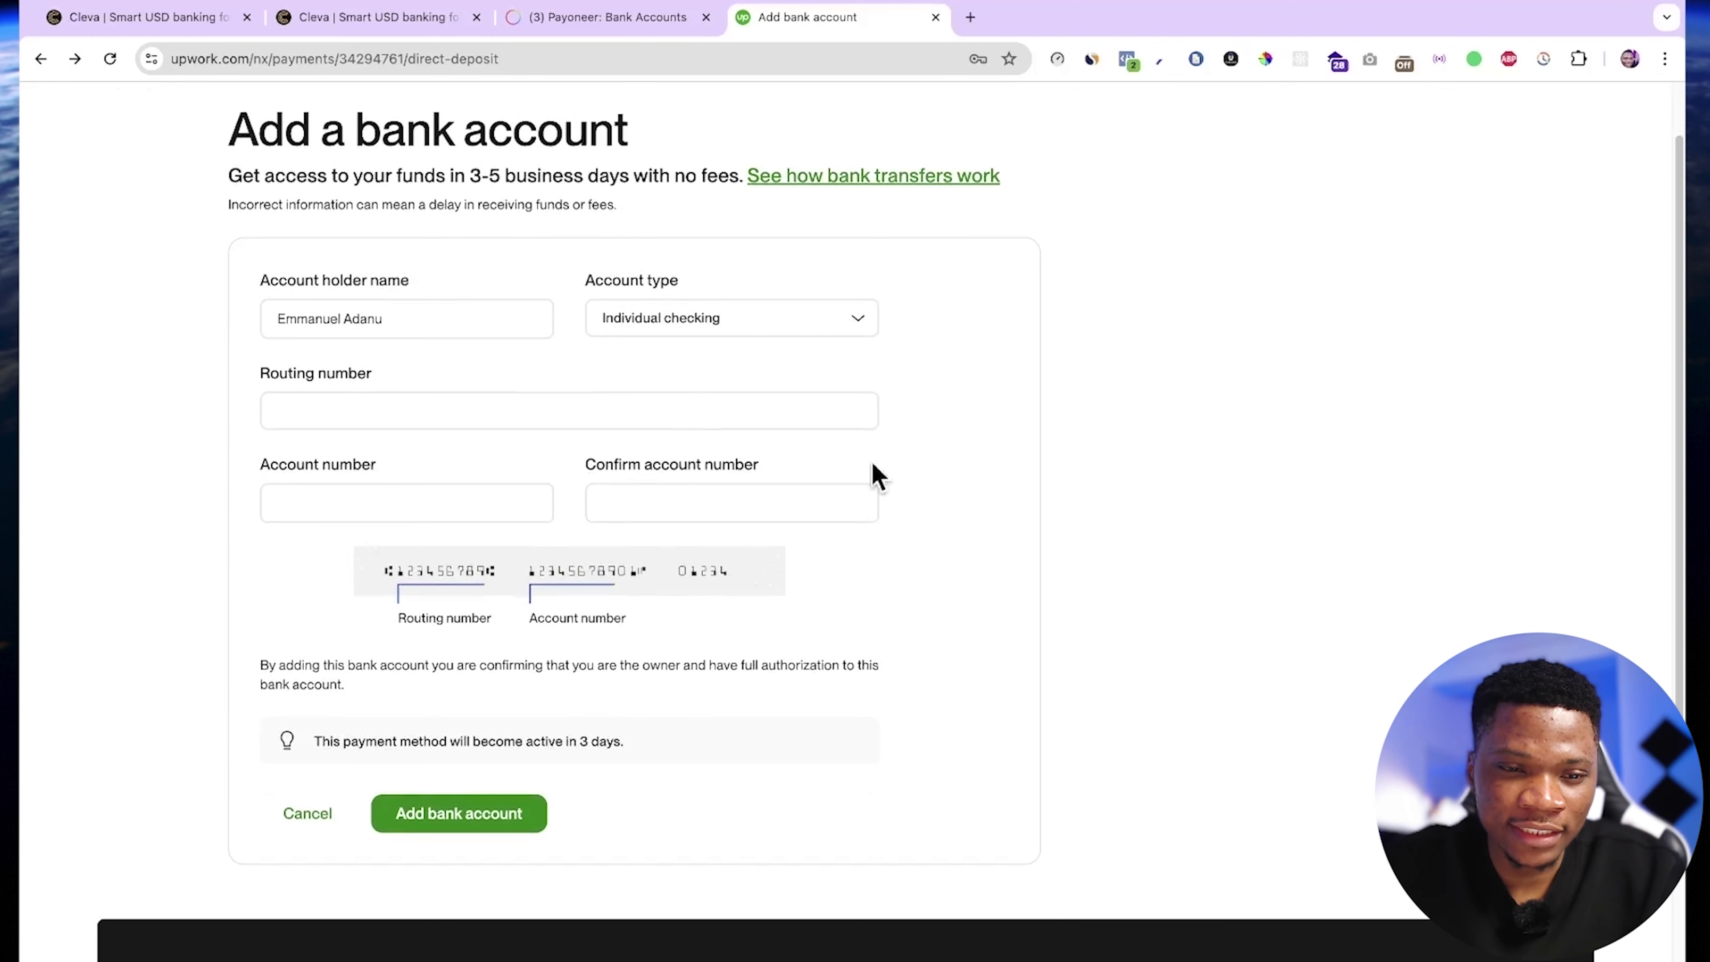
# Paste routing number 121000248 from Cleva, resolving to Wells Fargo Bank, NA.
pyautogui.click(385, 20)
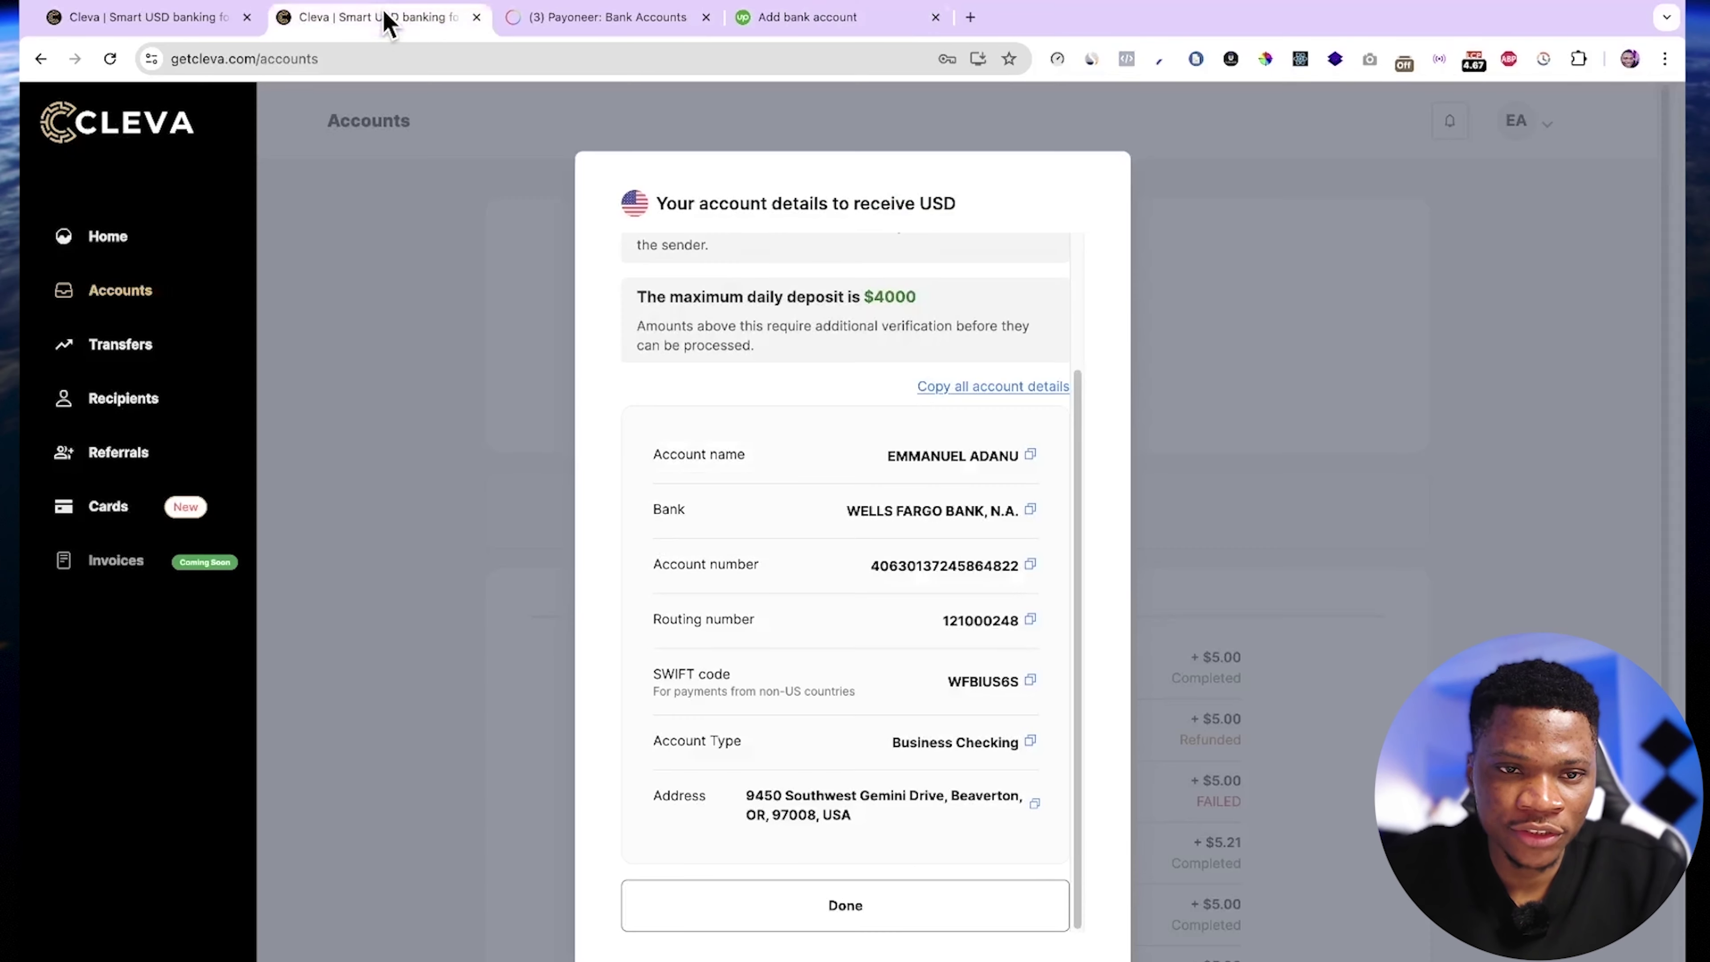
pyautogui.click(1030, 618)
pyautogui.click(835, 20)
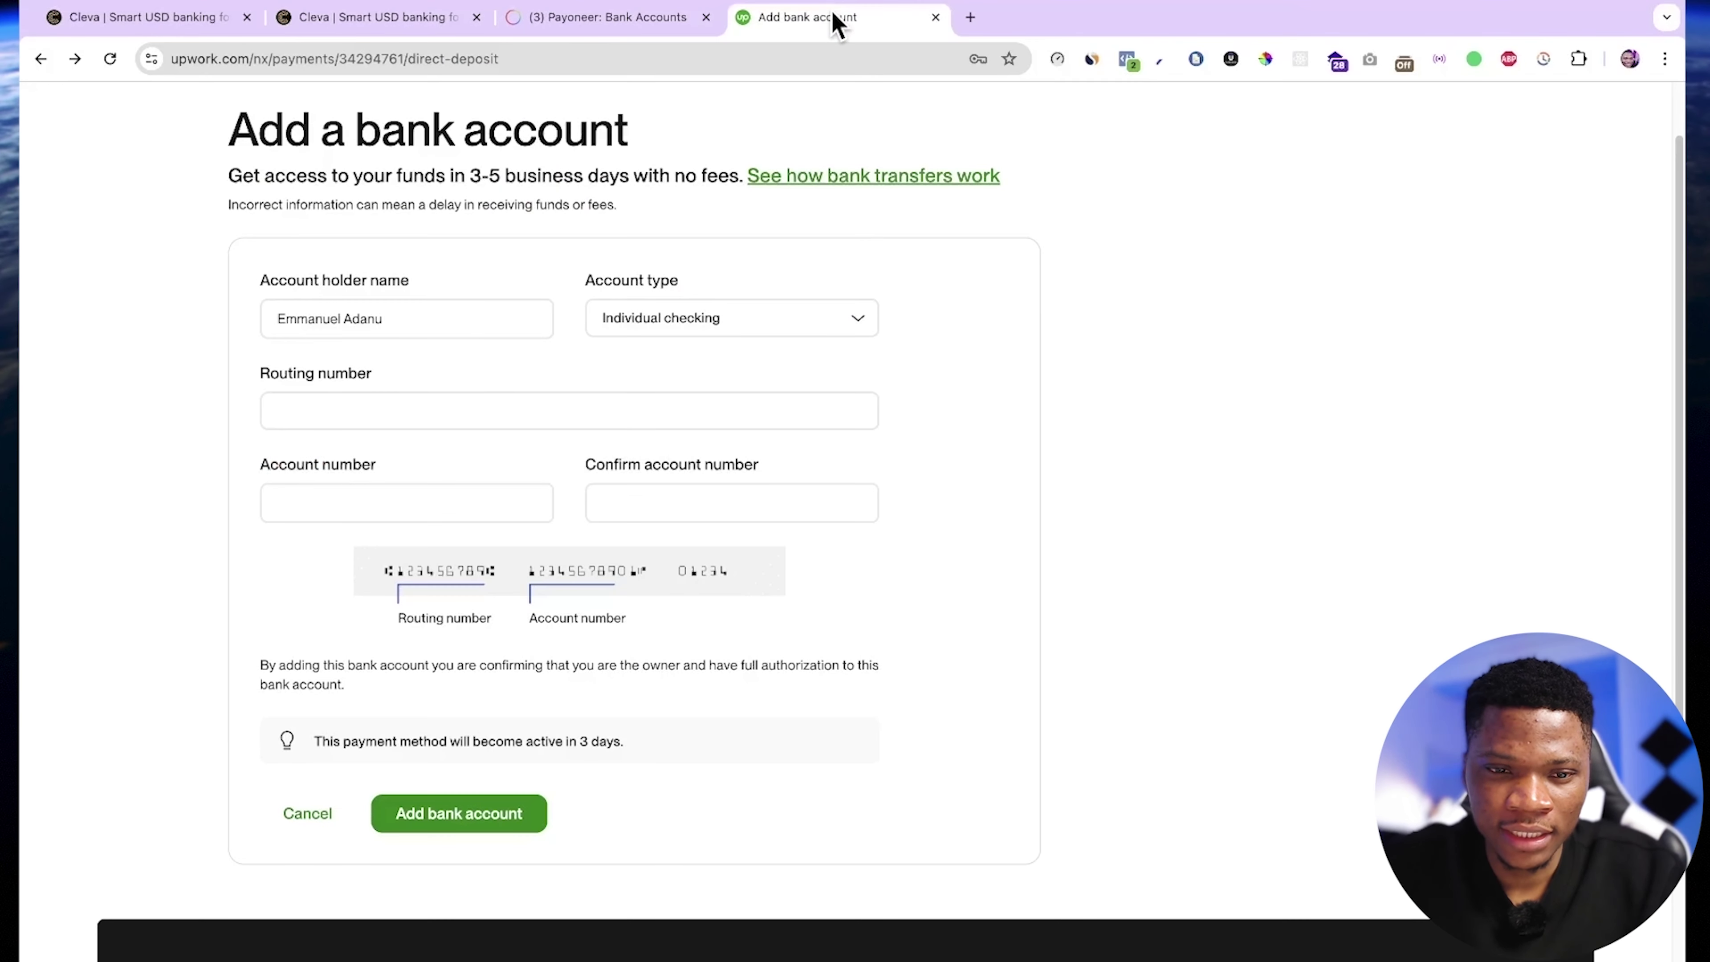
pyautogui.click(422, 405)
pyautogui.press('super+v')
pyautogui.scroll(-1, 738, 491)
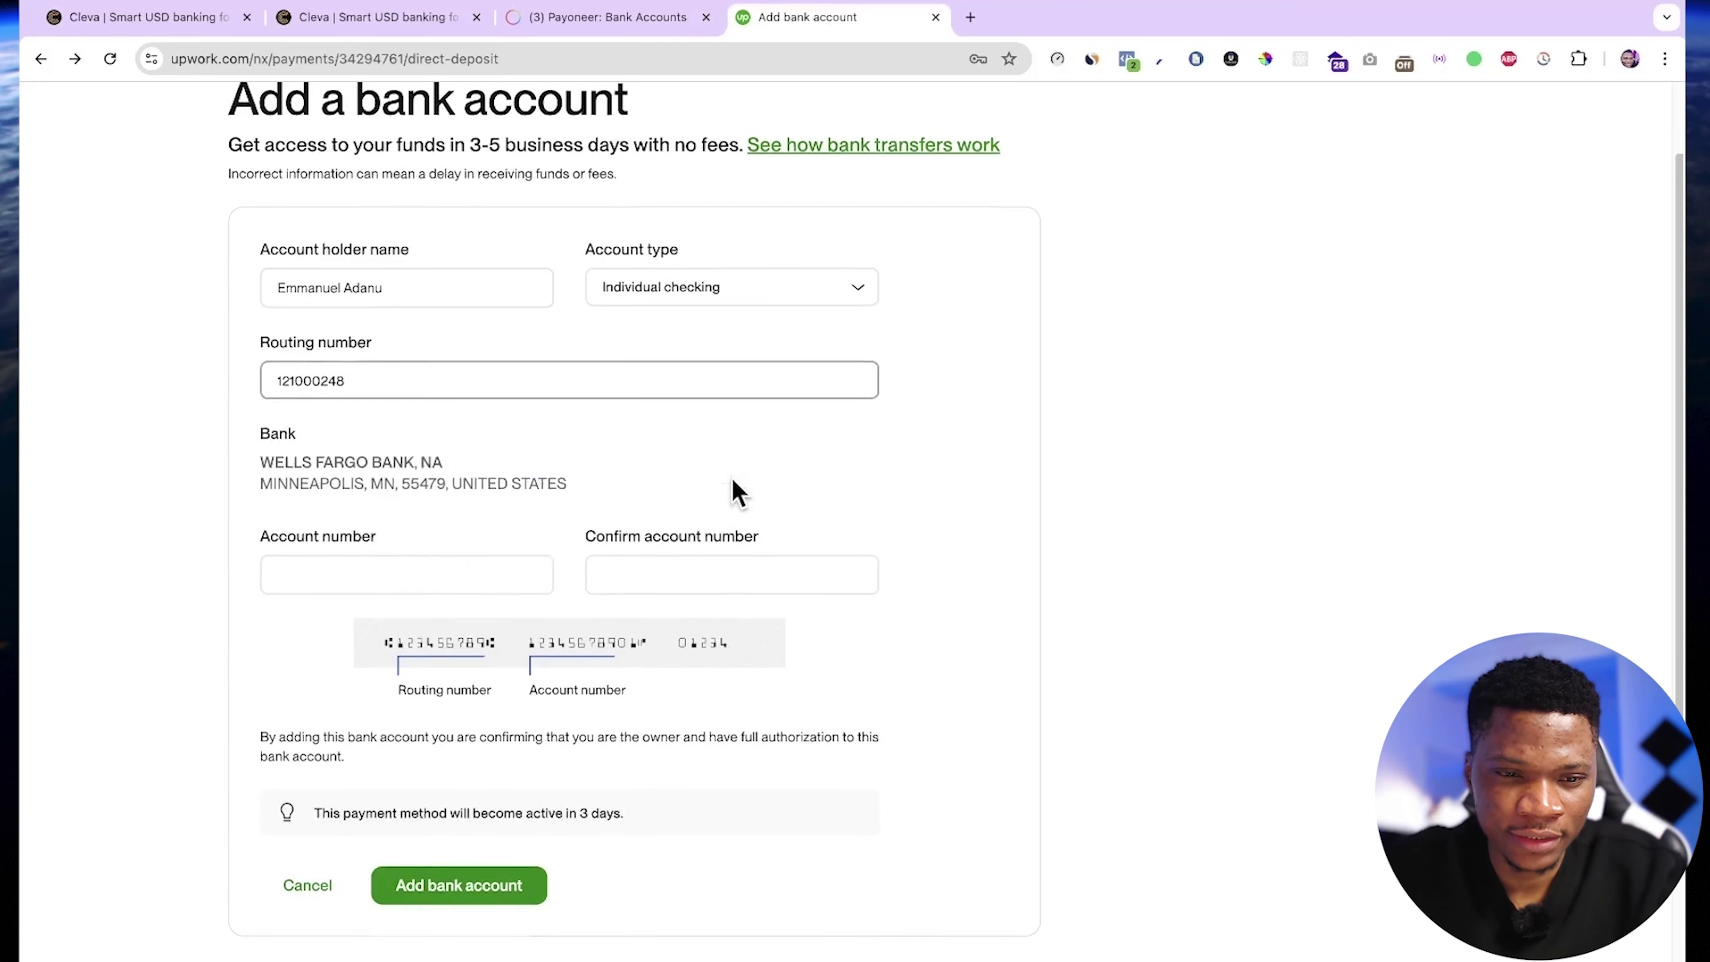
pyautogui.scroll(-2, 488, 557)
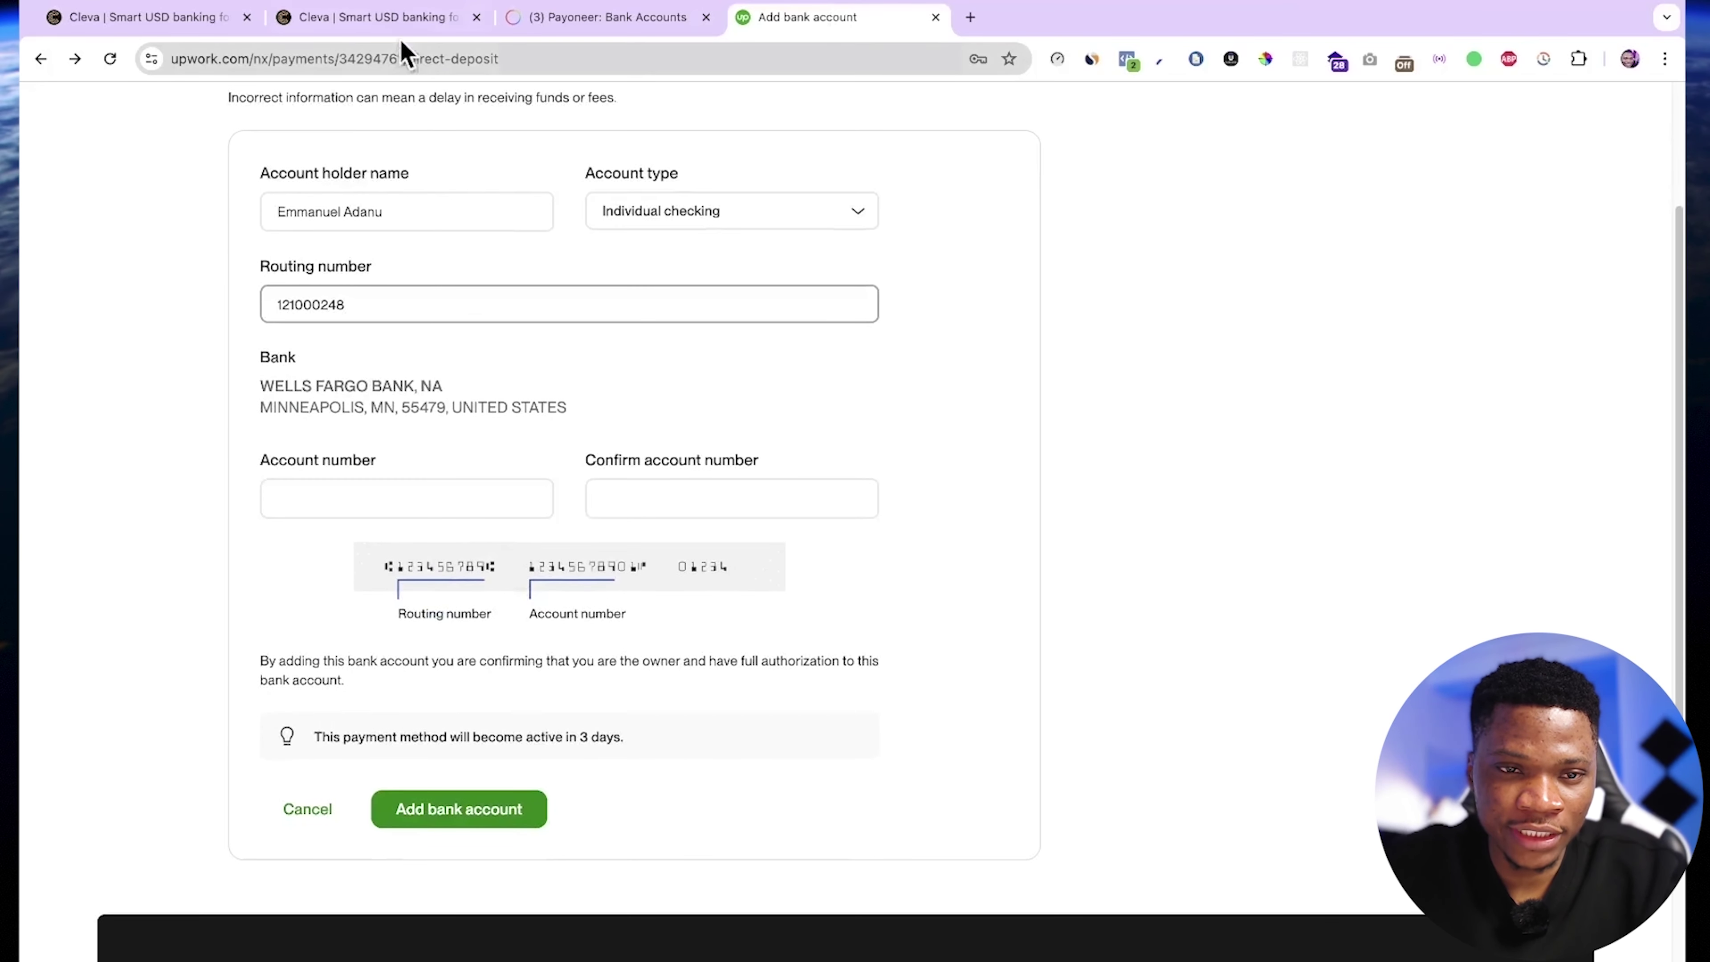
# Enter and confirm the Cleva account number, noting the 3-day activation message.
pyautogui.click(404, 20)
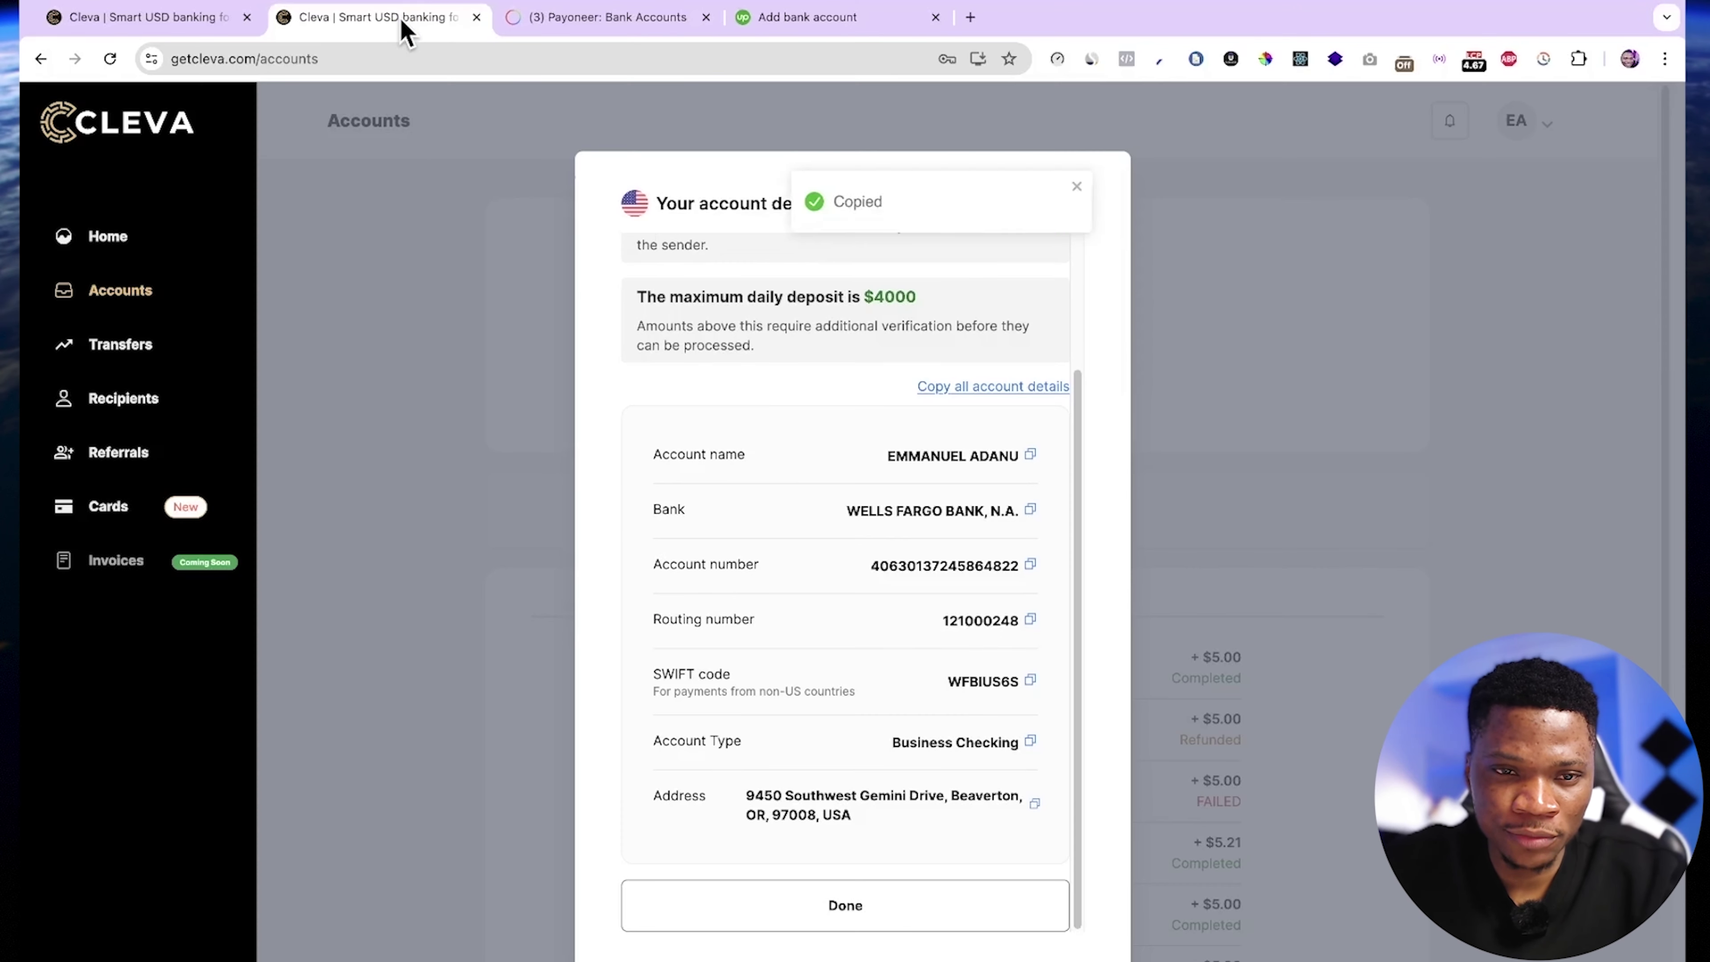
pyautogui.click(1026, 572)
pyautogui.click(827, 19)
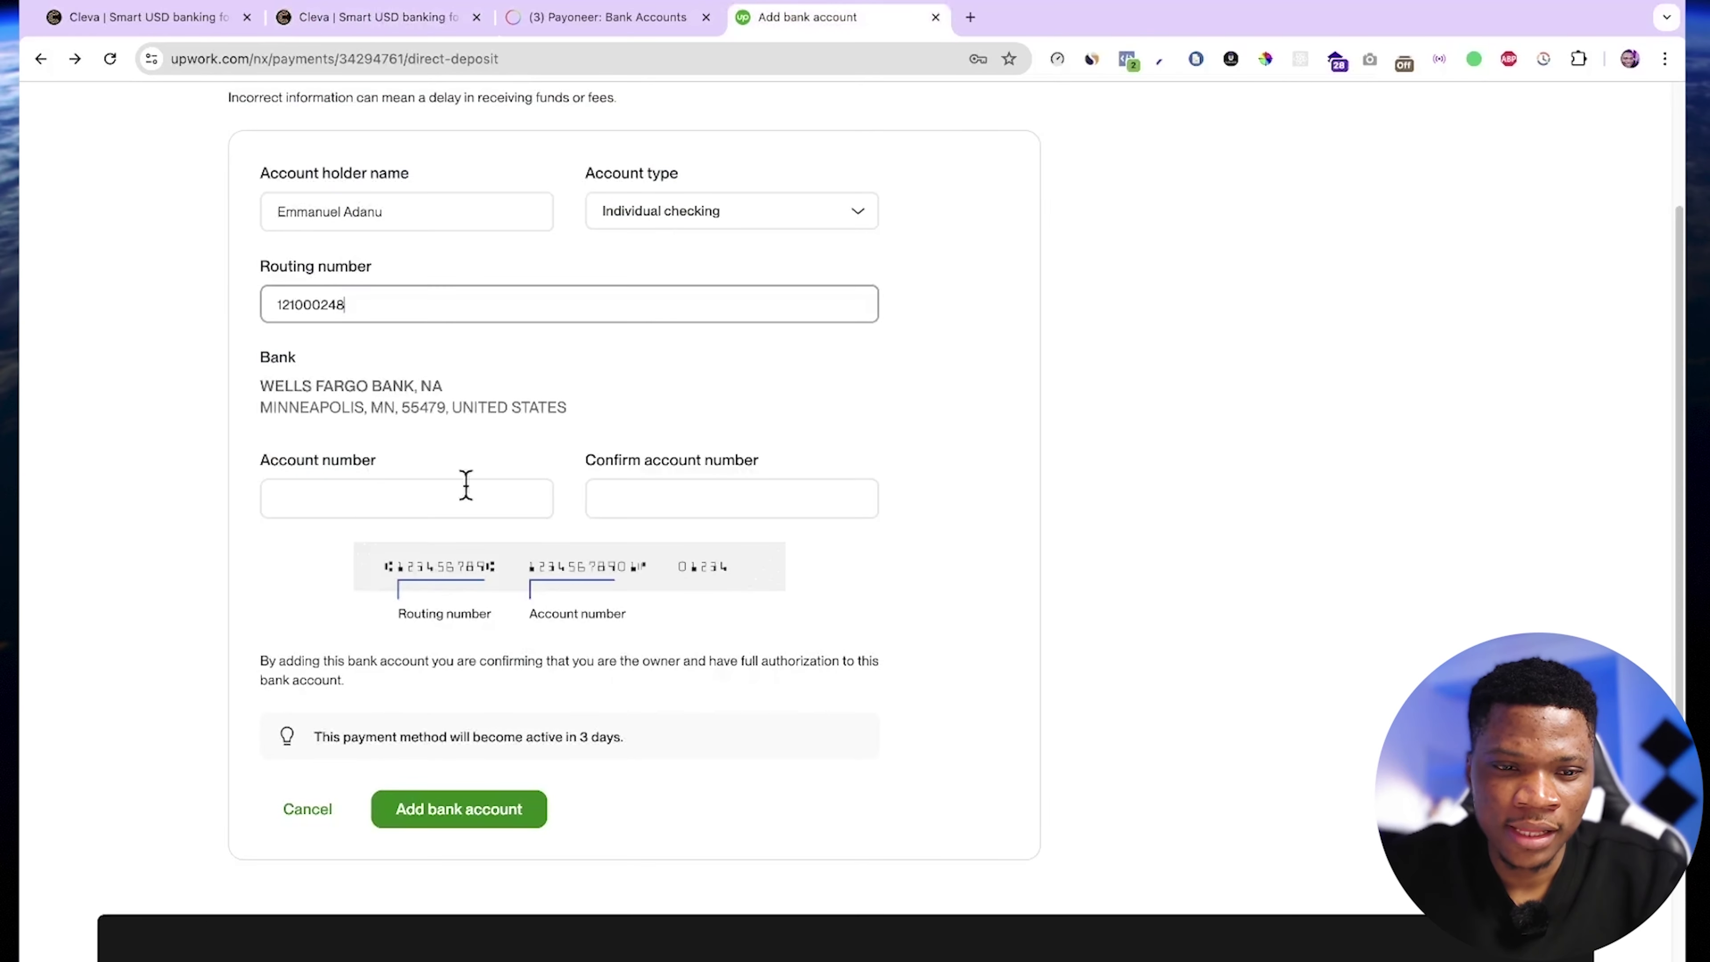
pyautogui.click(395, 503)
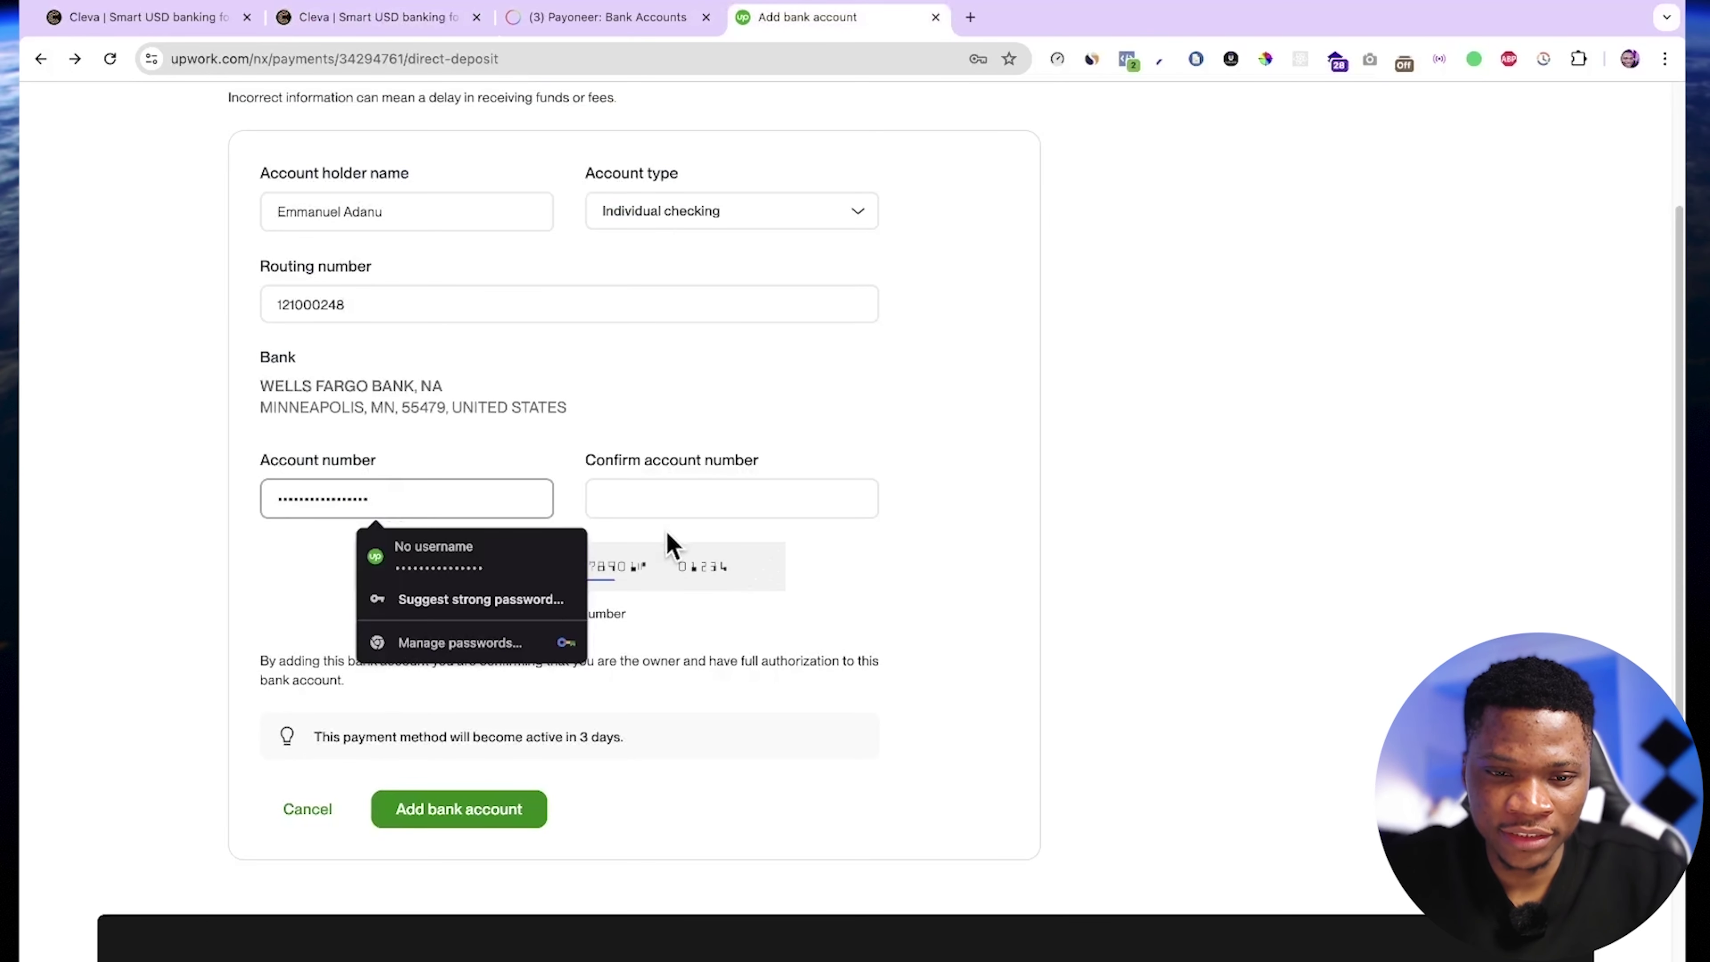
pyautogui.click(685, 497)
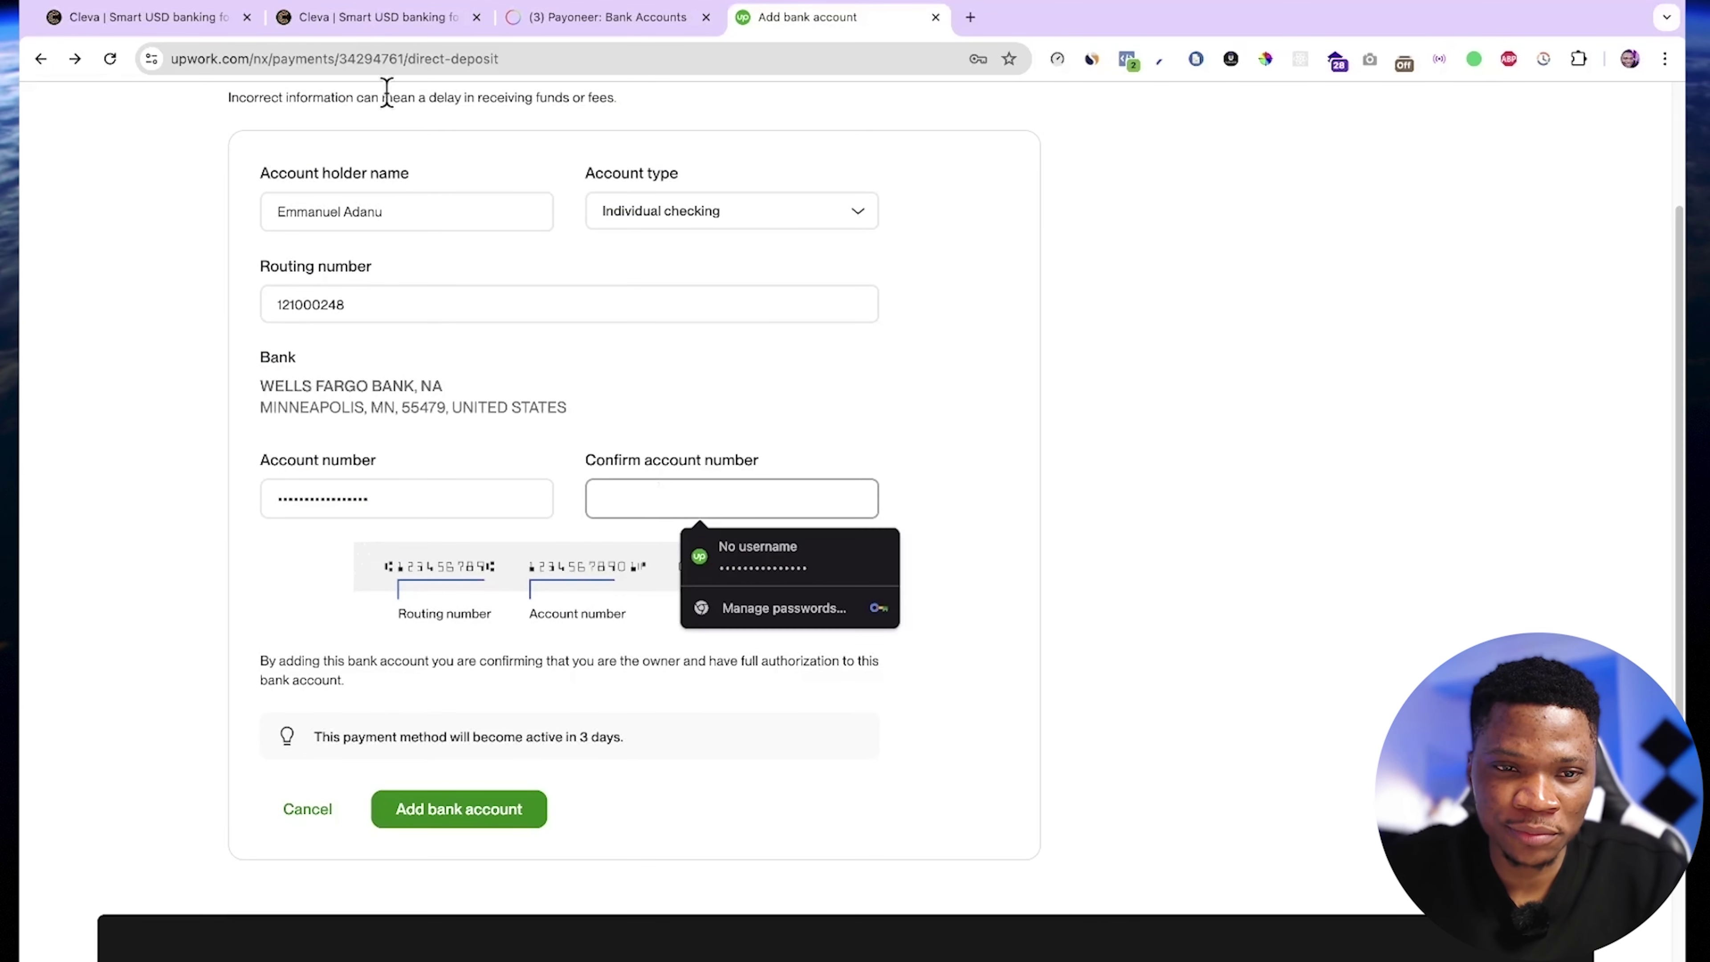
pyautogui.click(377, 20)
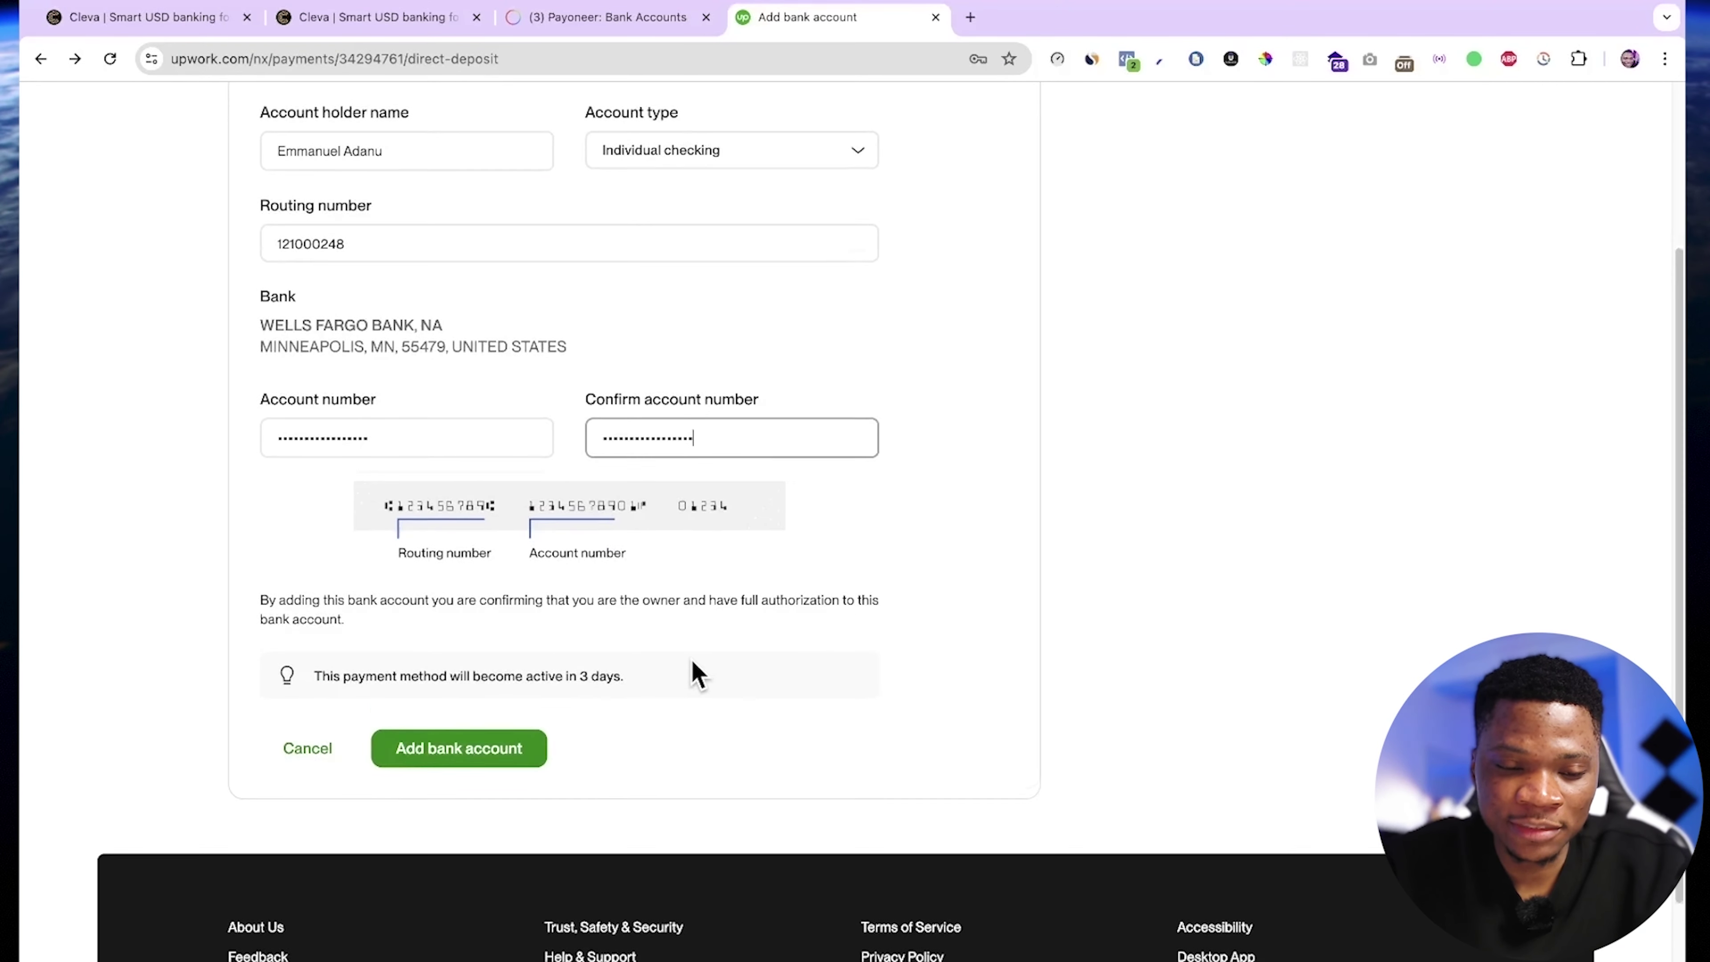
pyautogui.scroll(-1, 690, 673)
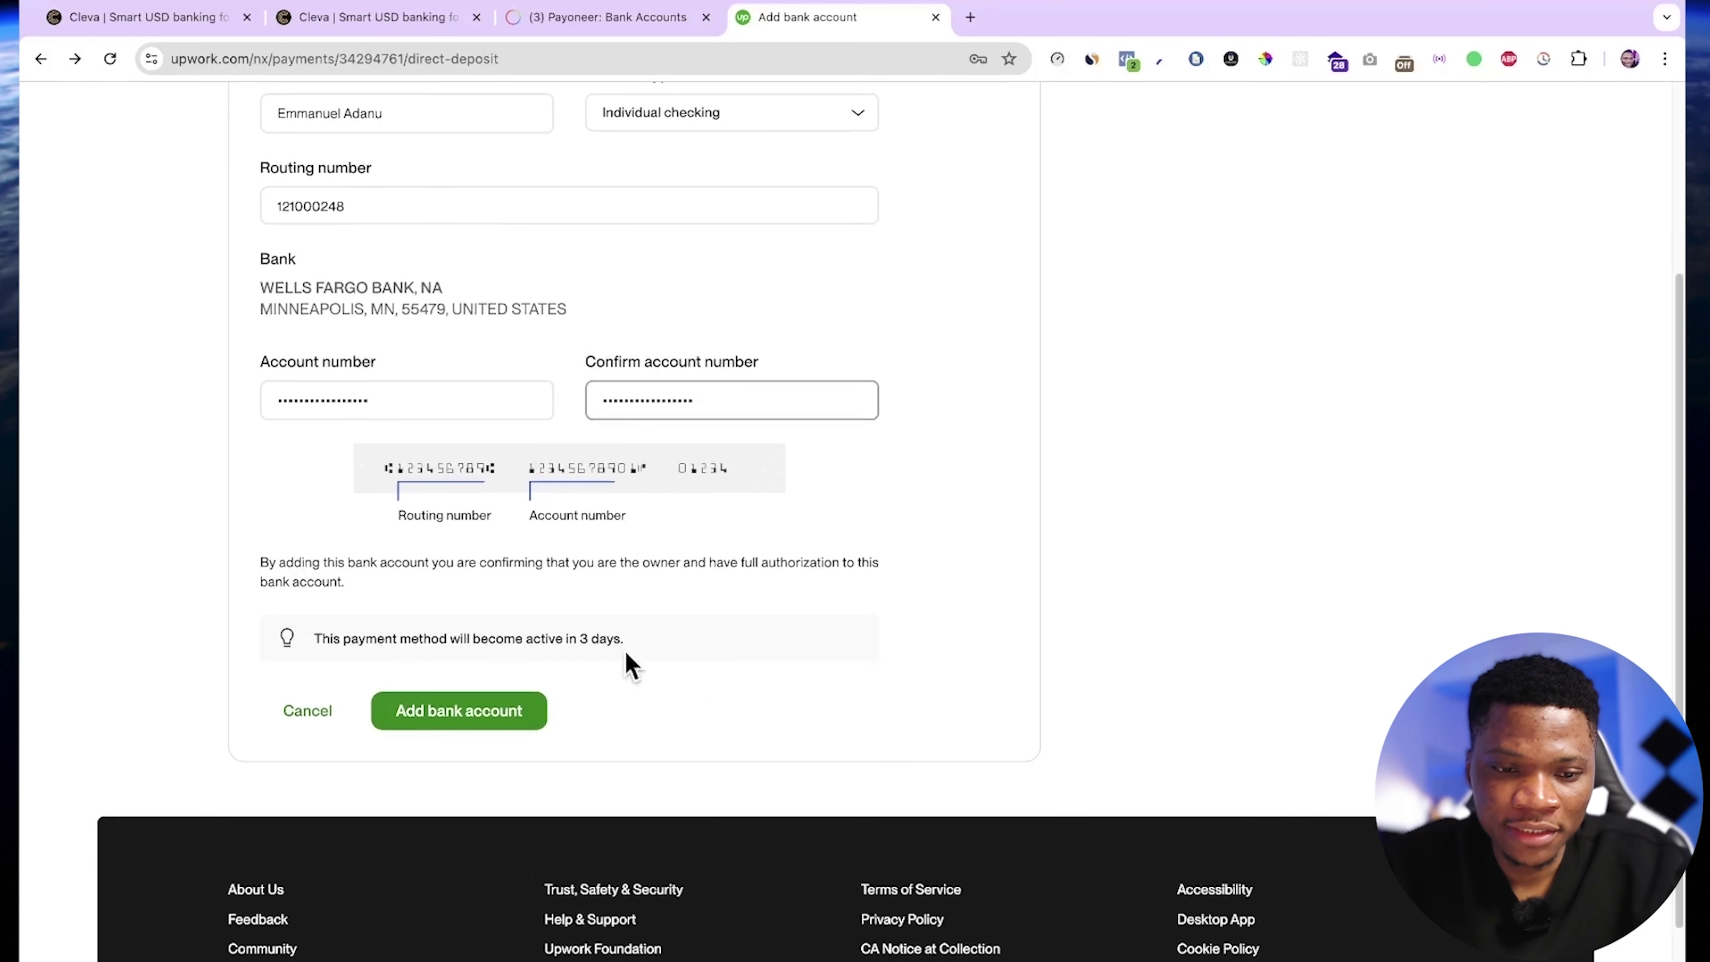
pyautogui.moveTo(314, 640); pyautogui.dragTo(629, 650)
pyautogui.scroll(-2, 629, 651)
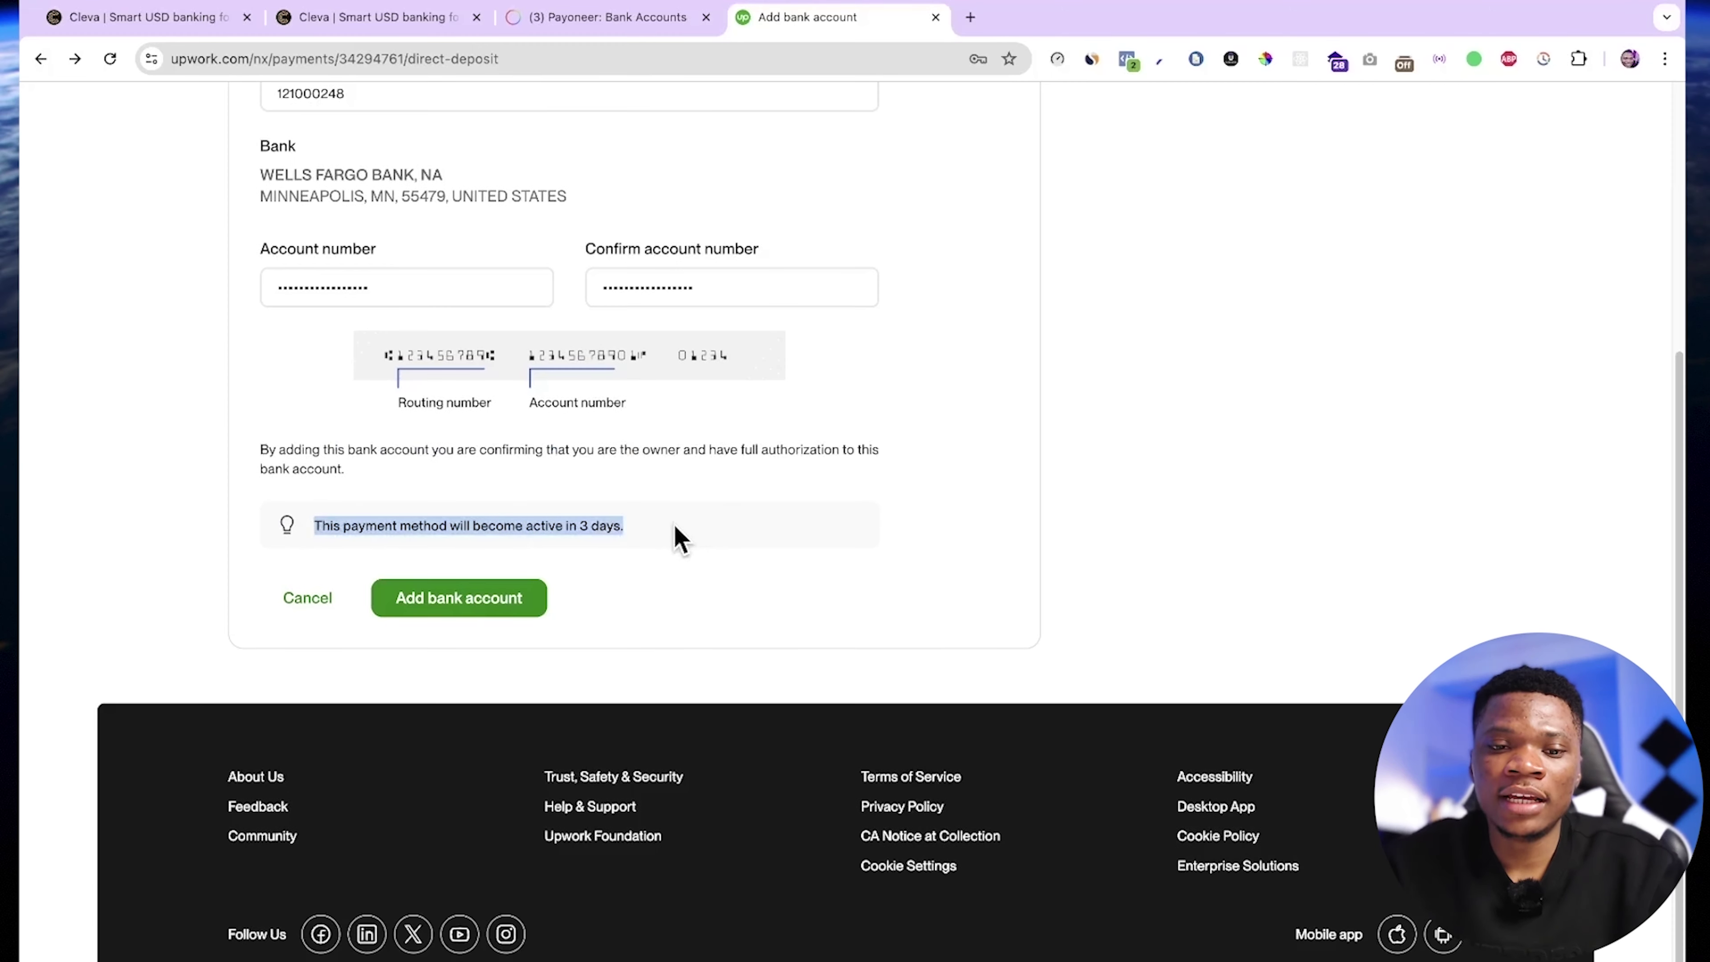
pyautogui.click(679, 539)
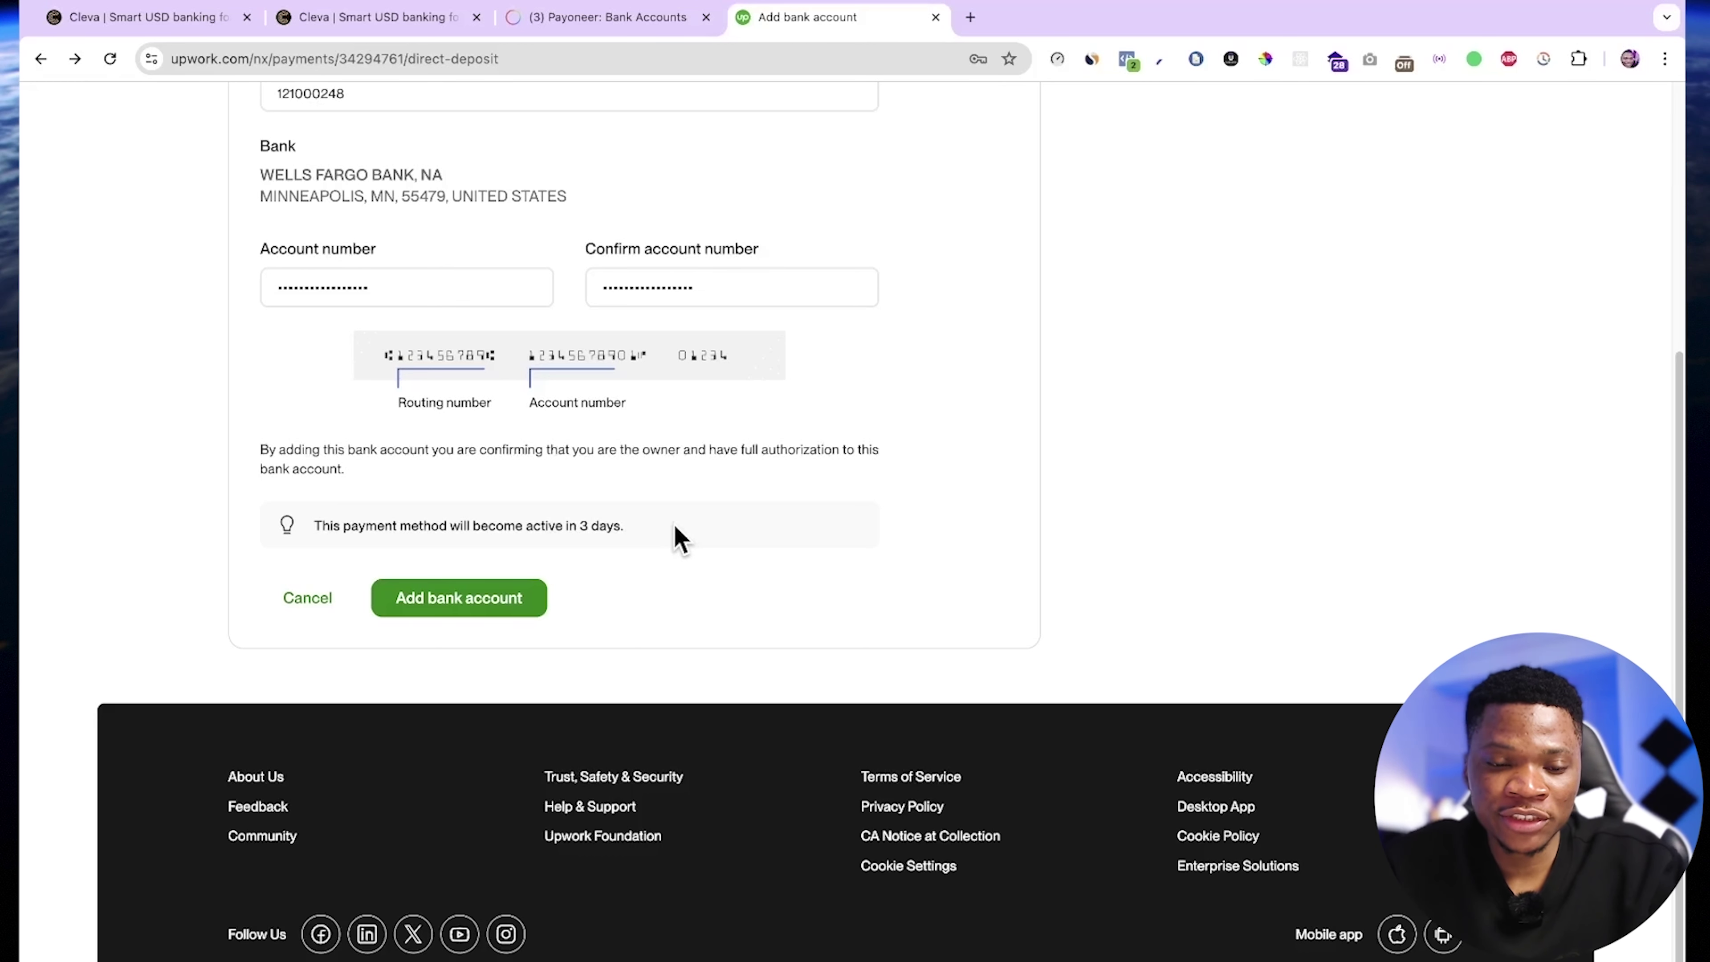
pyautogui.scroll(-1, 679, 539)
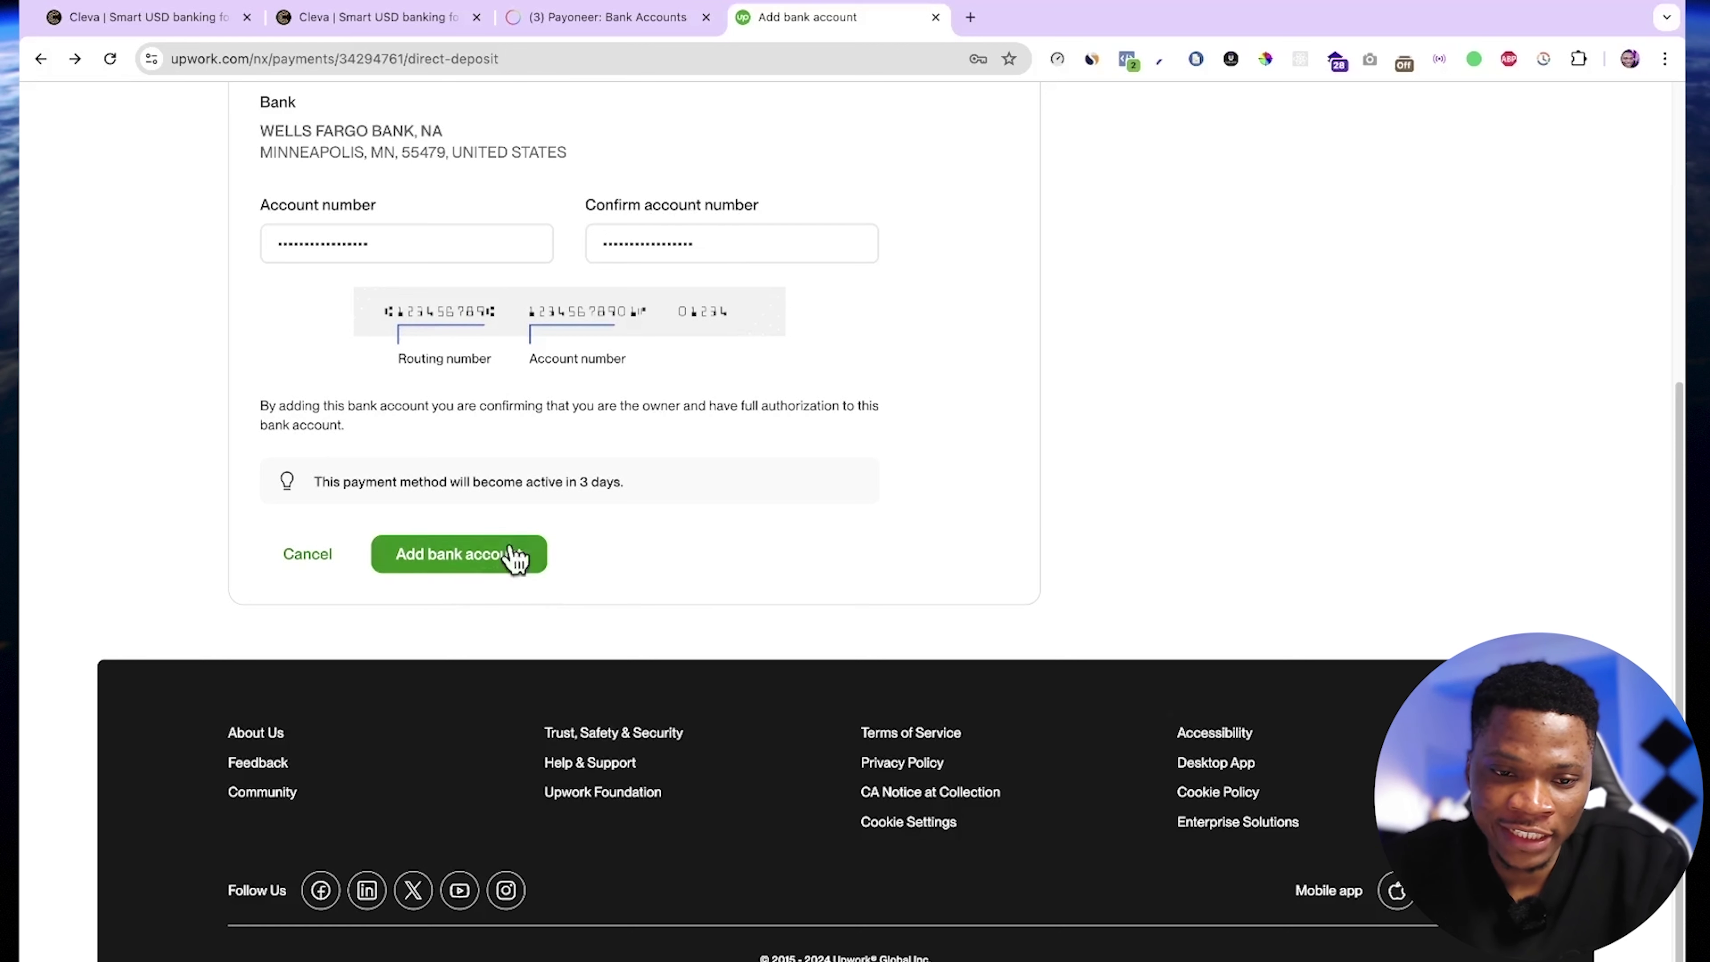
# Submit the new bank account and confirm with the saved password.
pyautogui.click(457, 559)
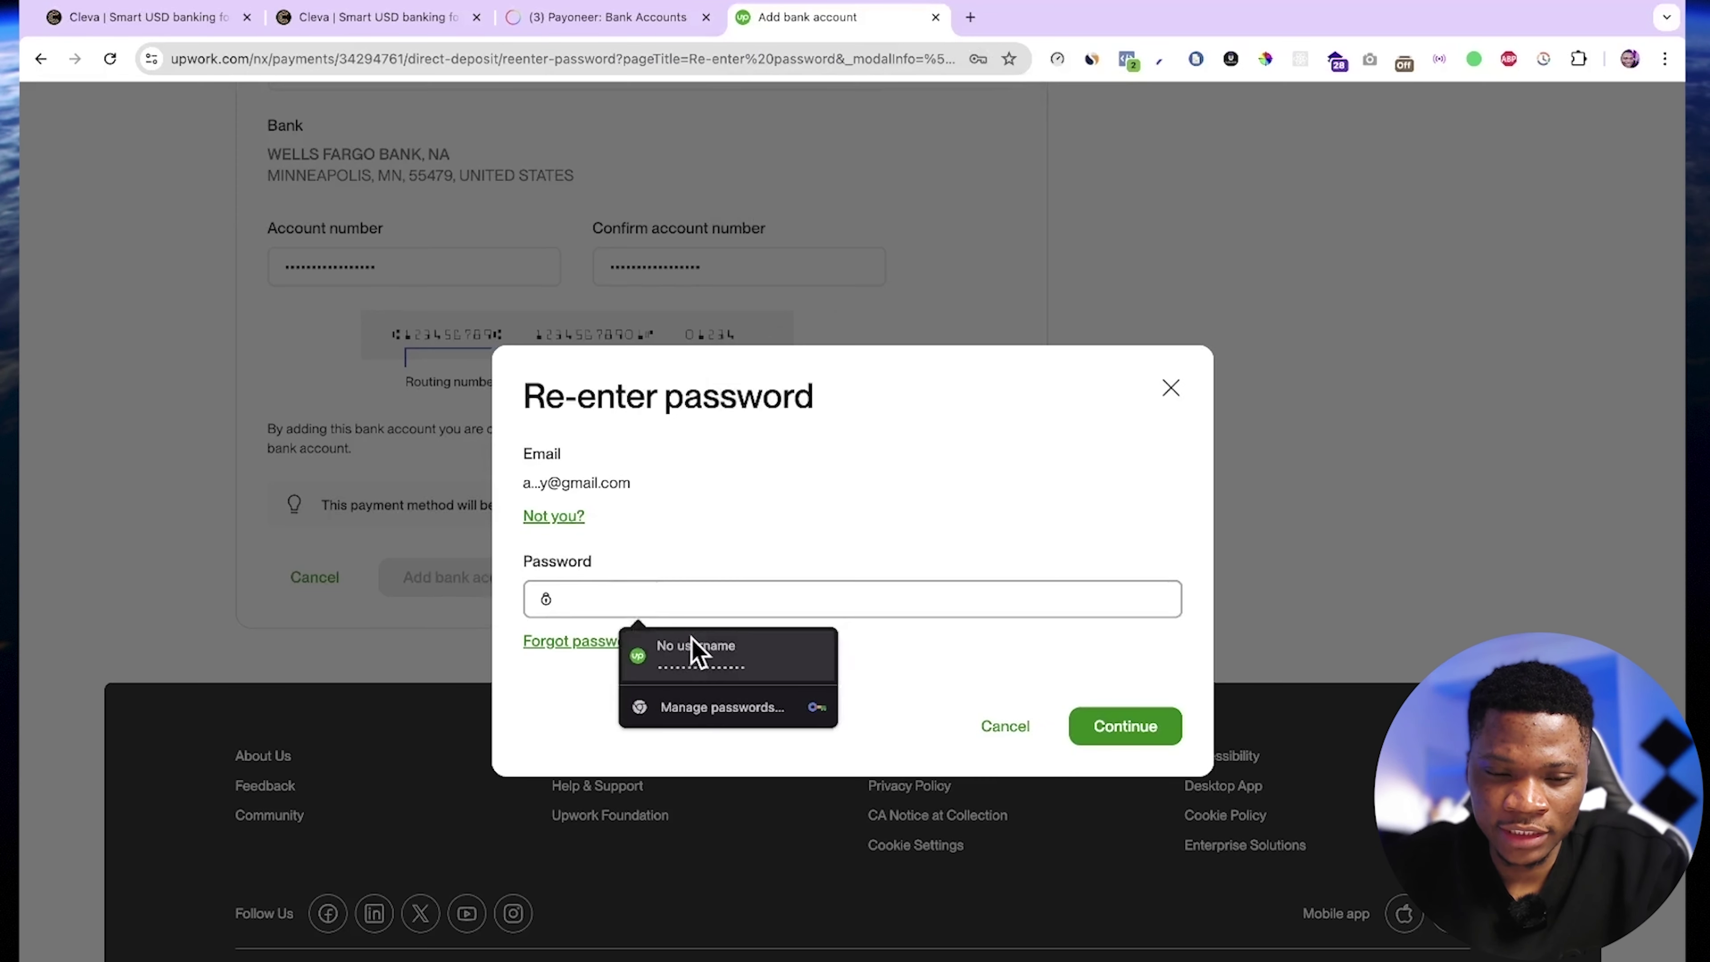
pyautogui.click(691, 640)
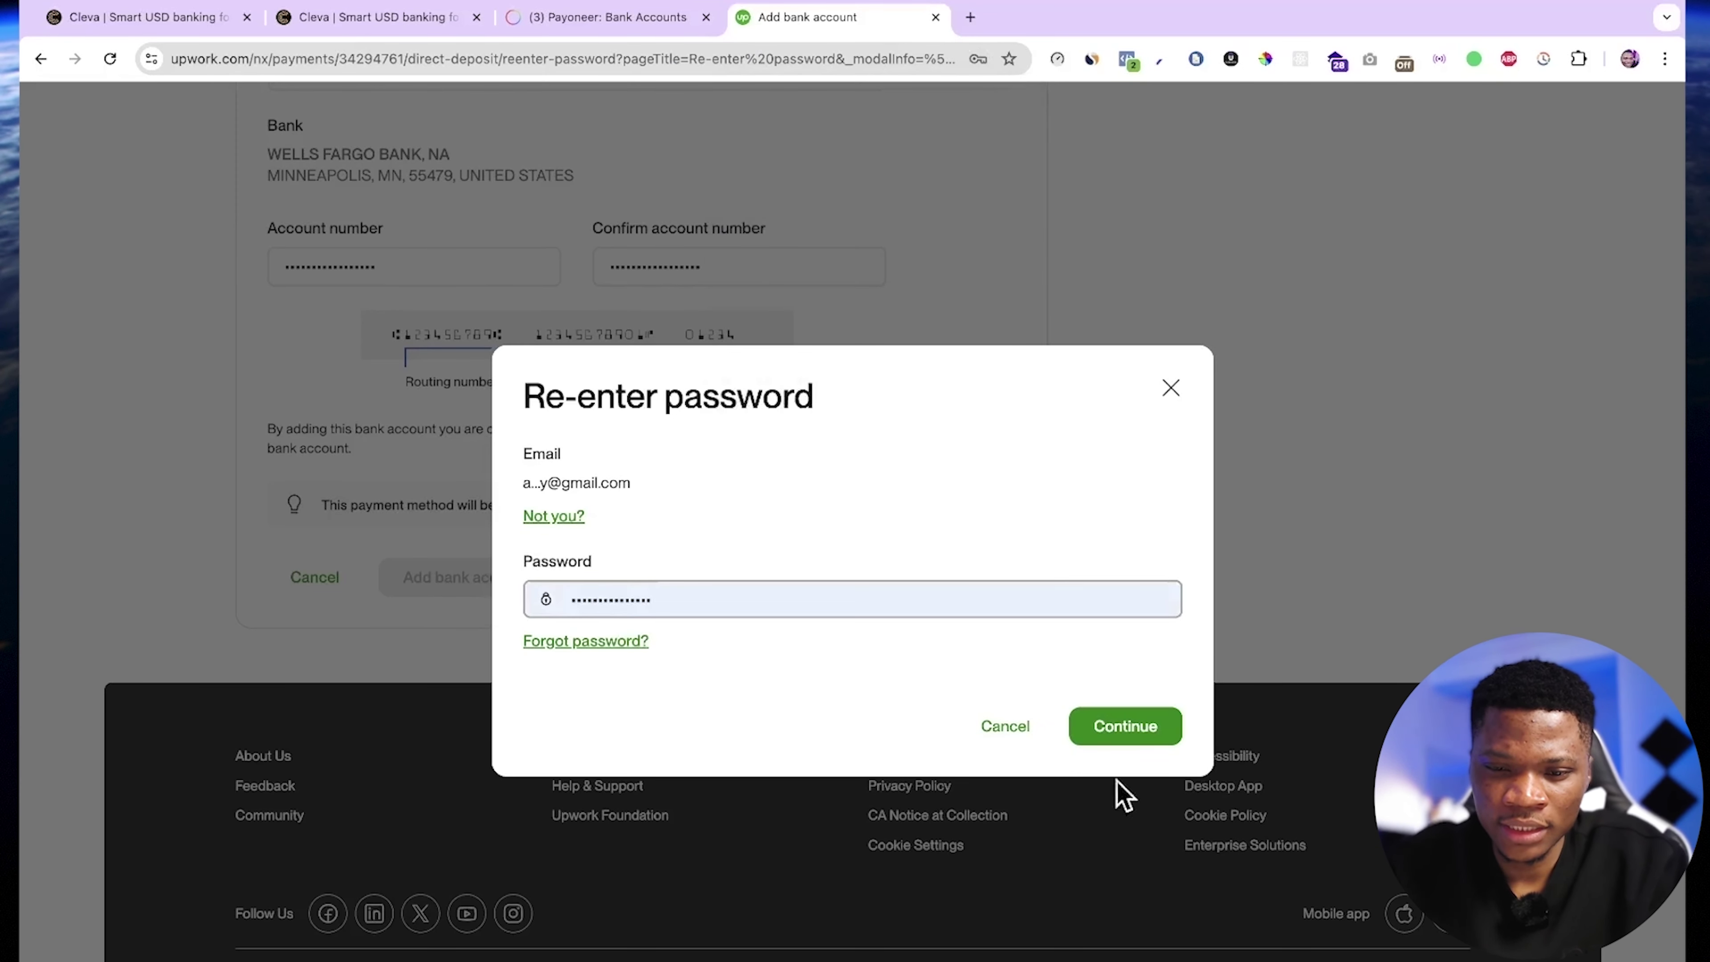
pyautogui.click(1132, 734)
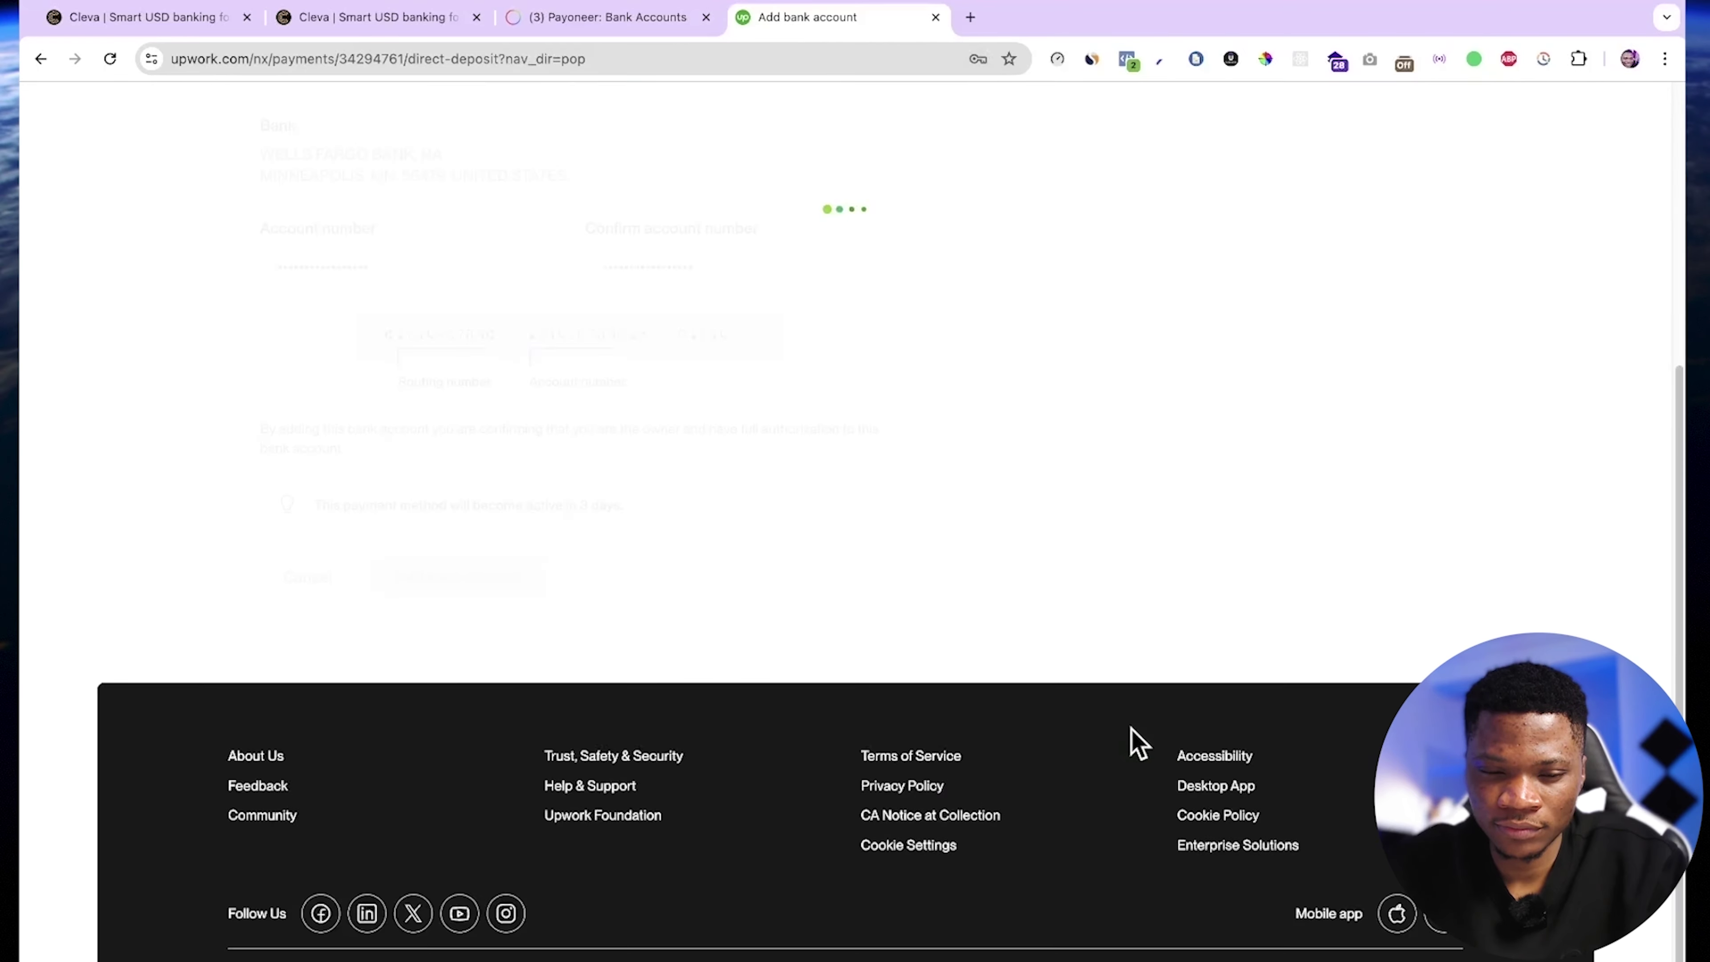
# Check the account's May 25, 2024 activation date under Withdrawal methods, then open a new tab.
pyautogui.scroll(-2, 875, 809)
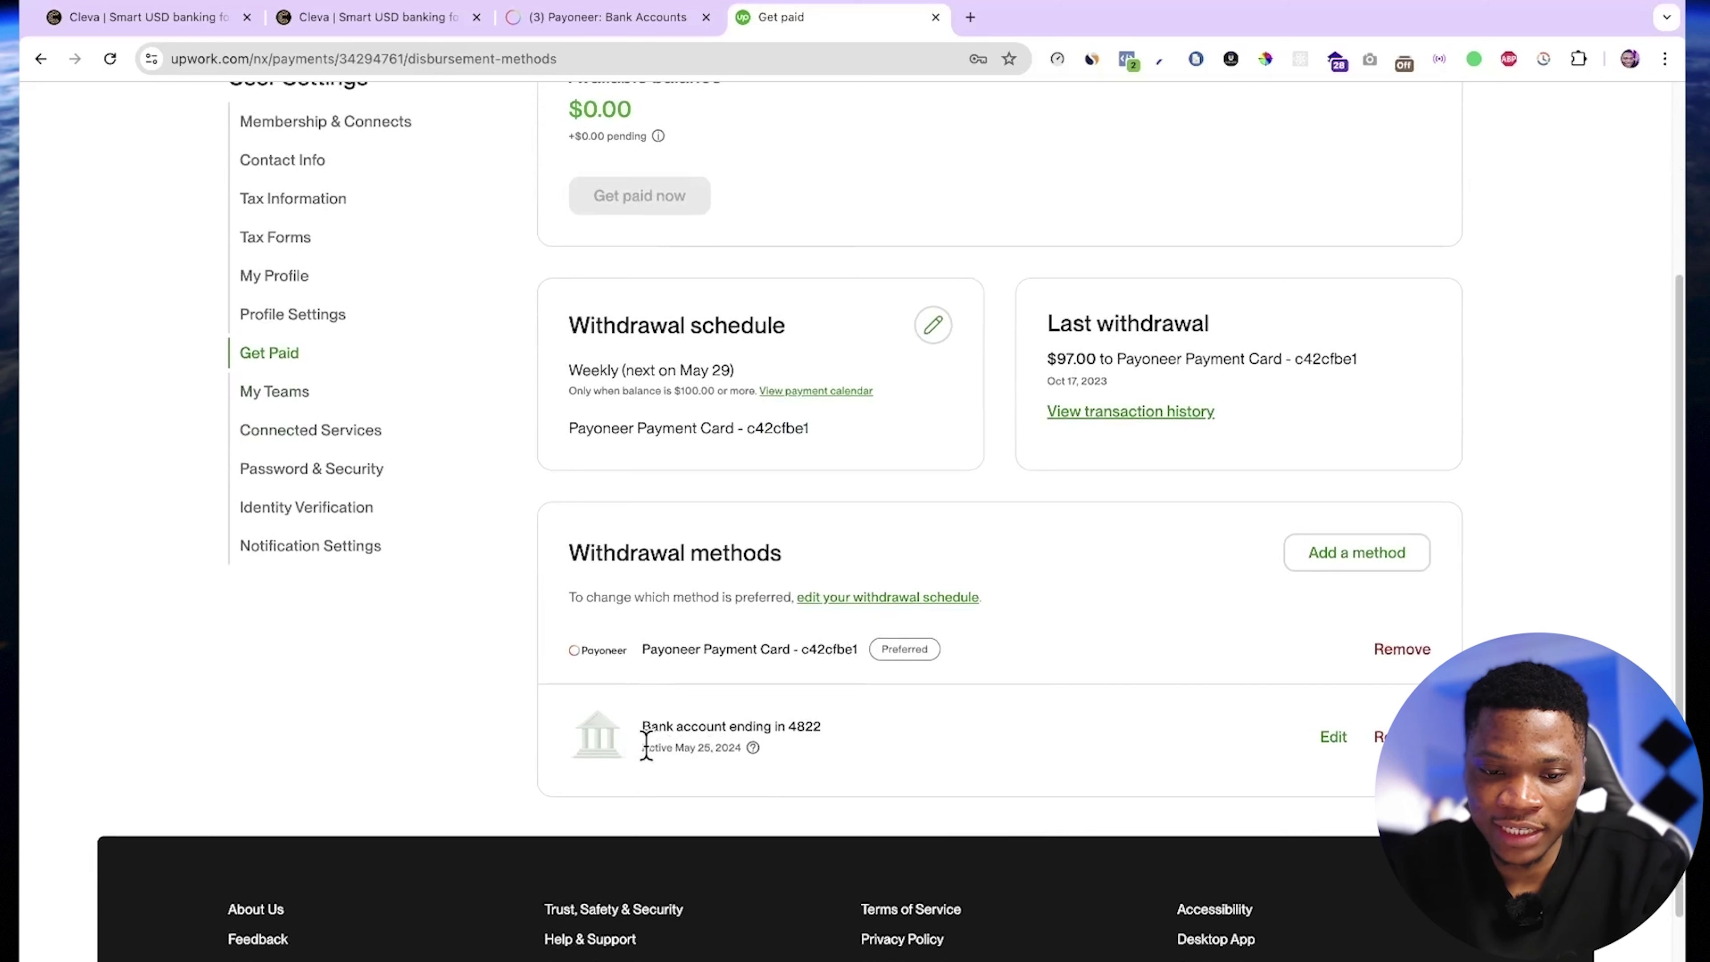
pyautogui.moveTo(643, 746); pyautogui.dragTo(681, 746)
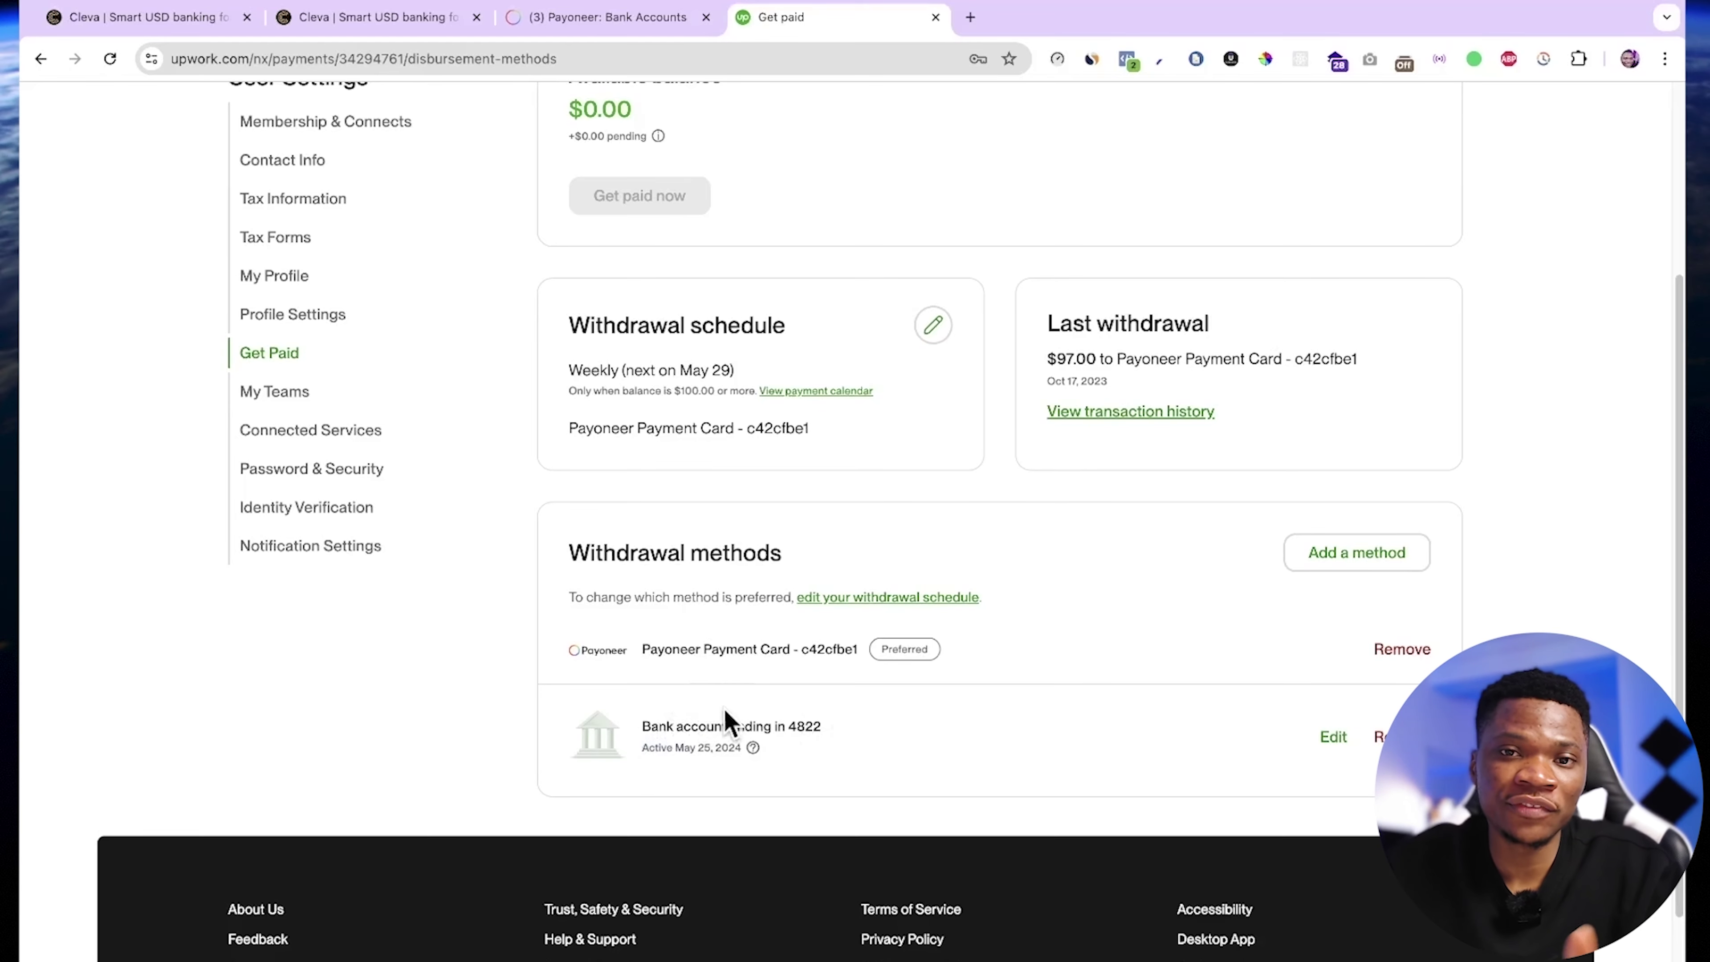
pyautogui.click(970, 17)
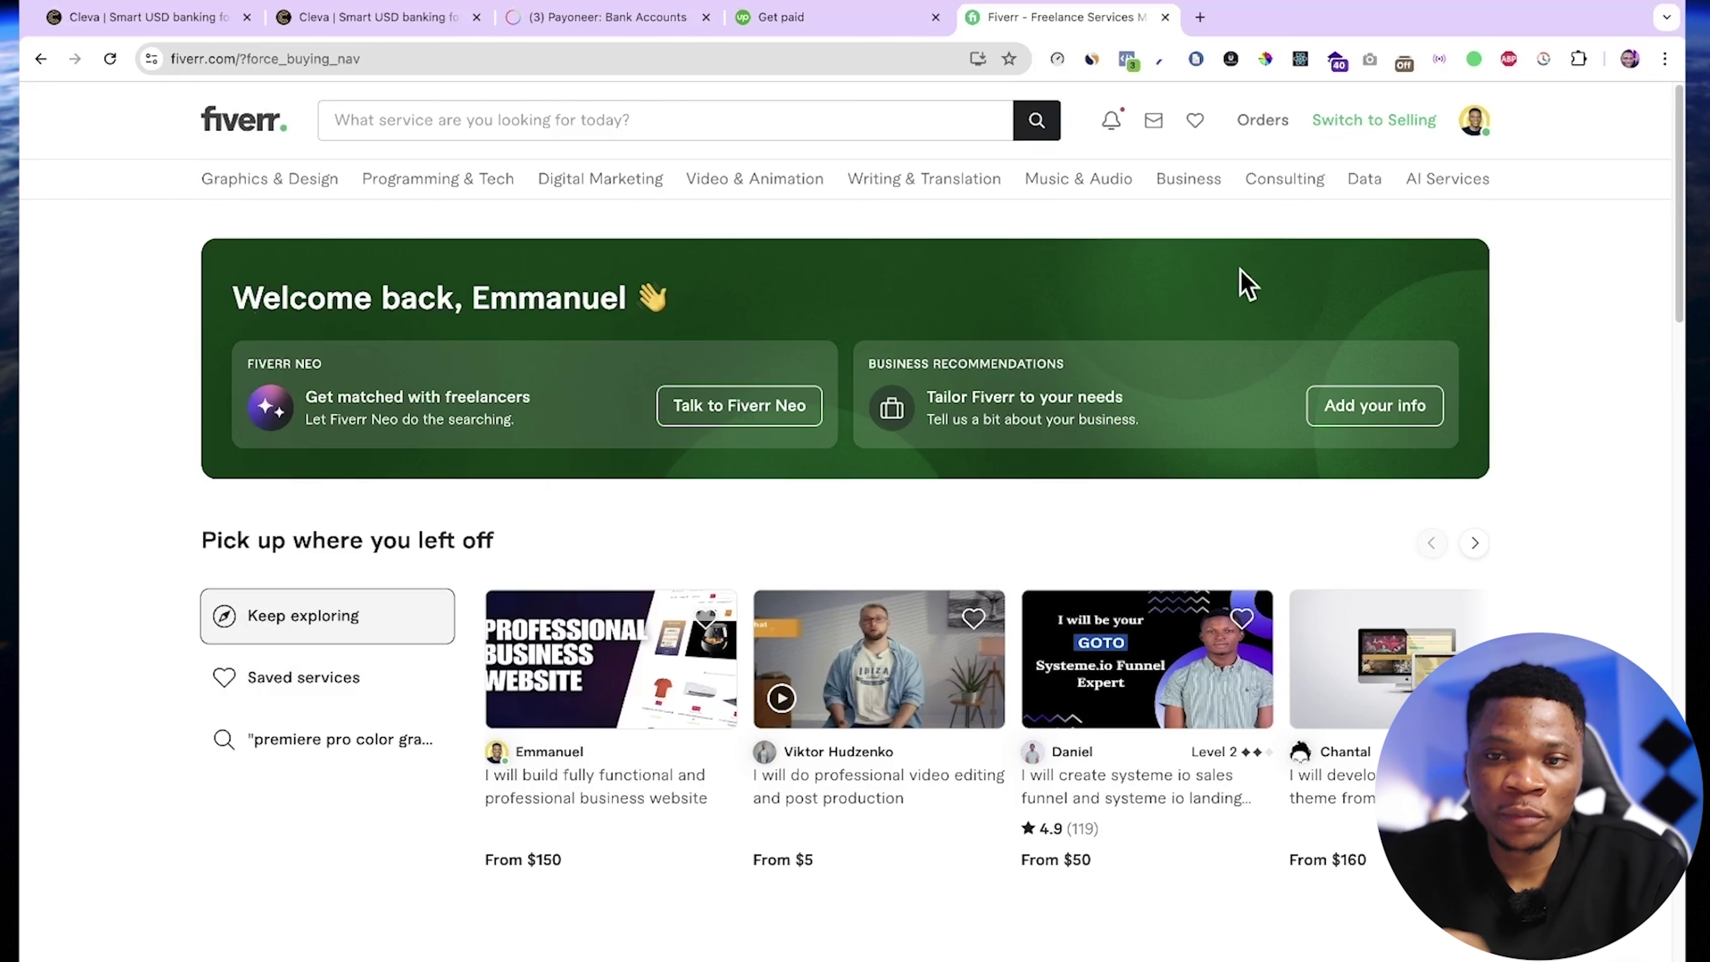
# Switch Fiverr to selling mode and go from Earnings to Manage payout methods.
pyautogui.click(1399, 121)
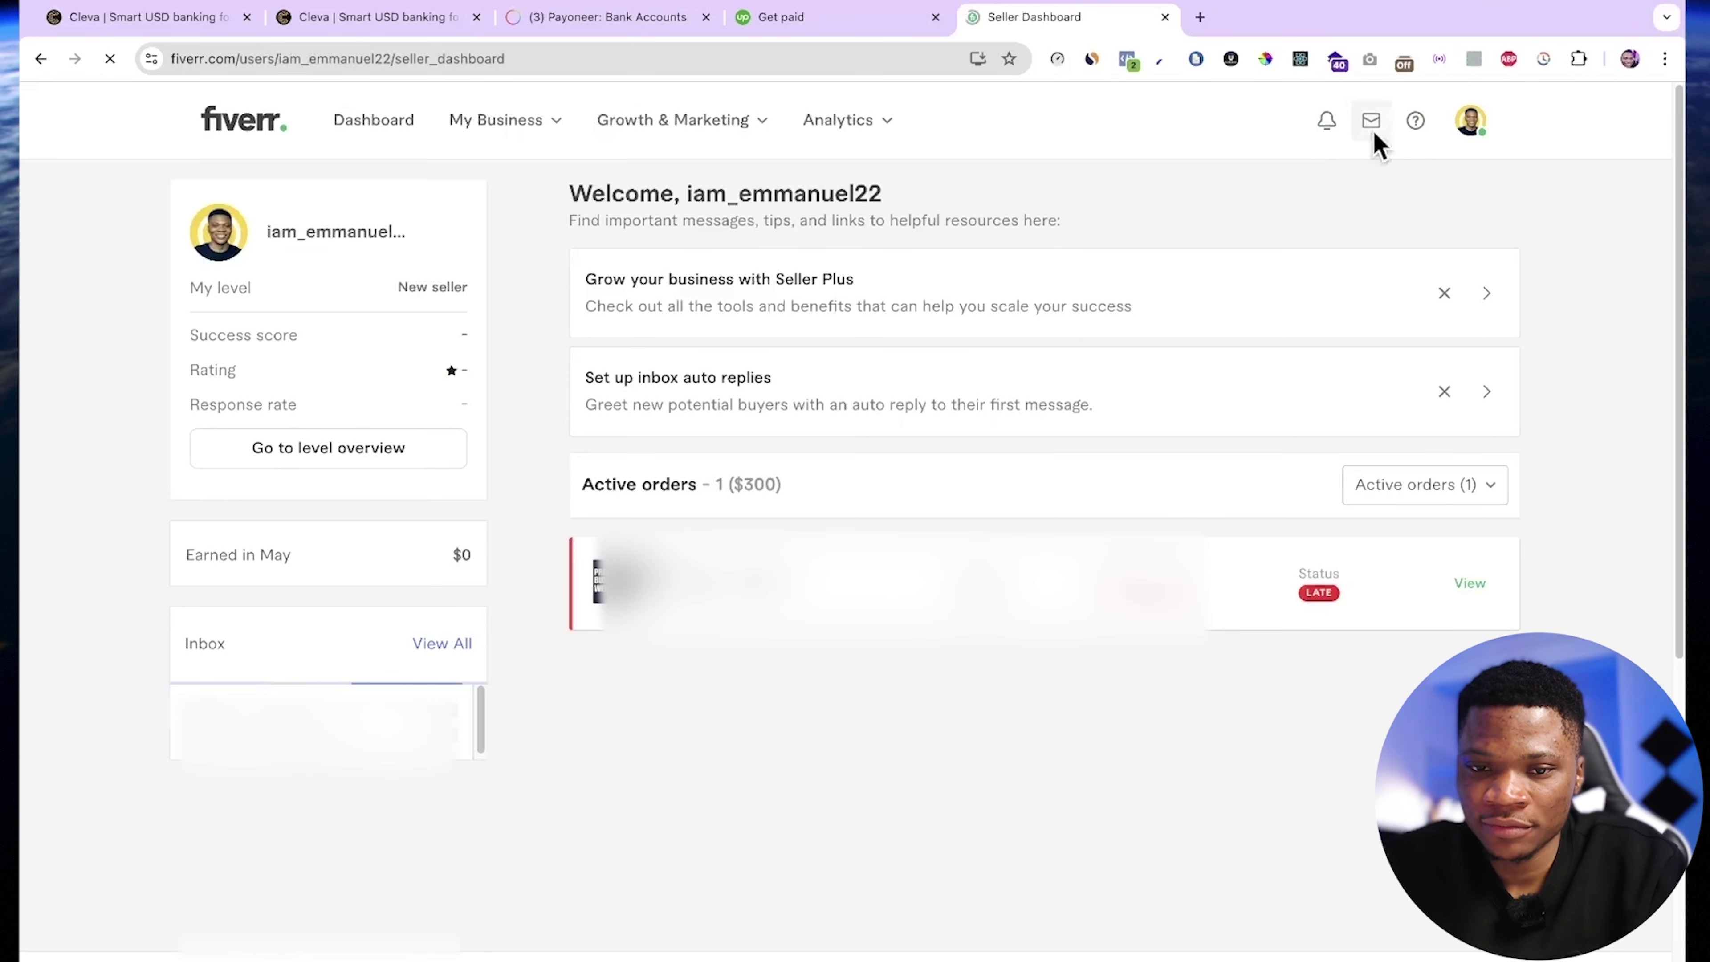
pyautogui.click(498, 131)
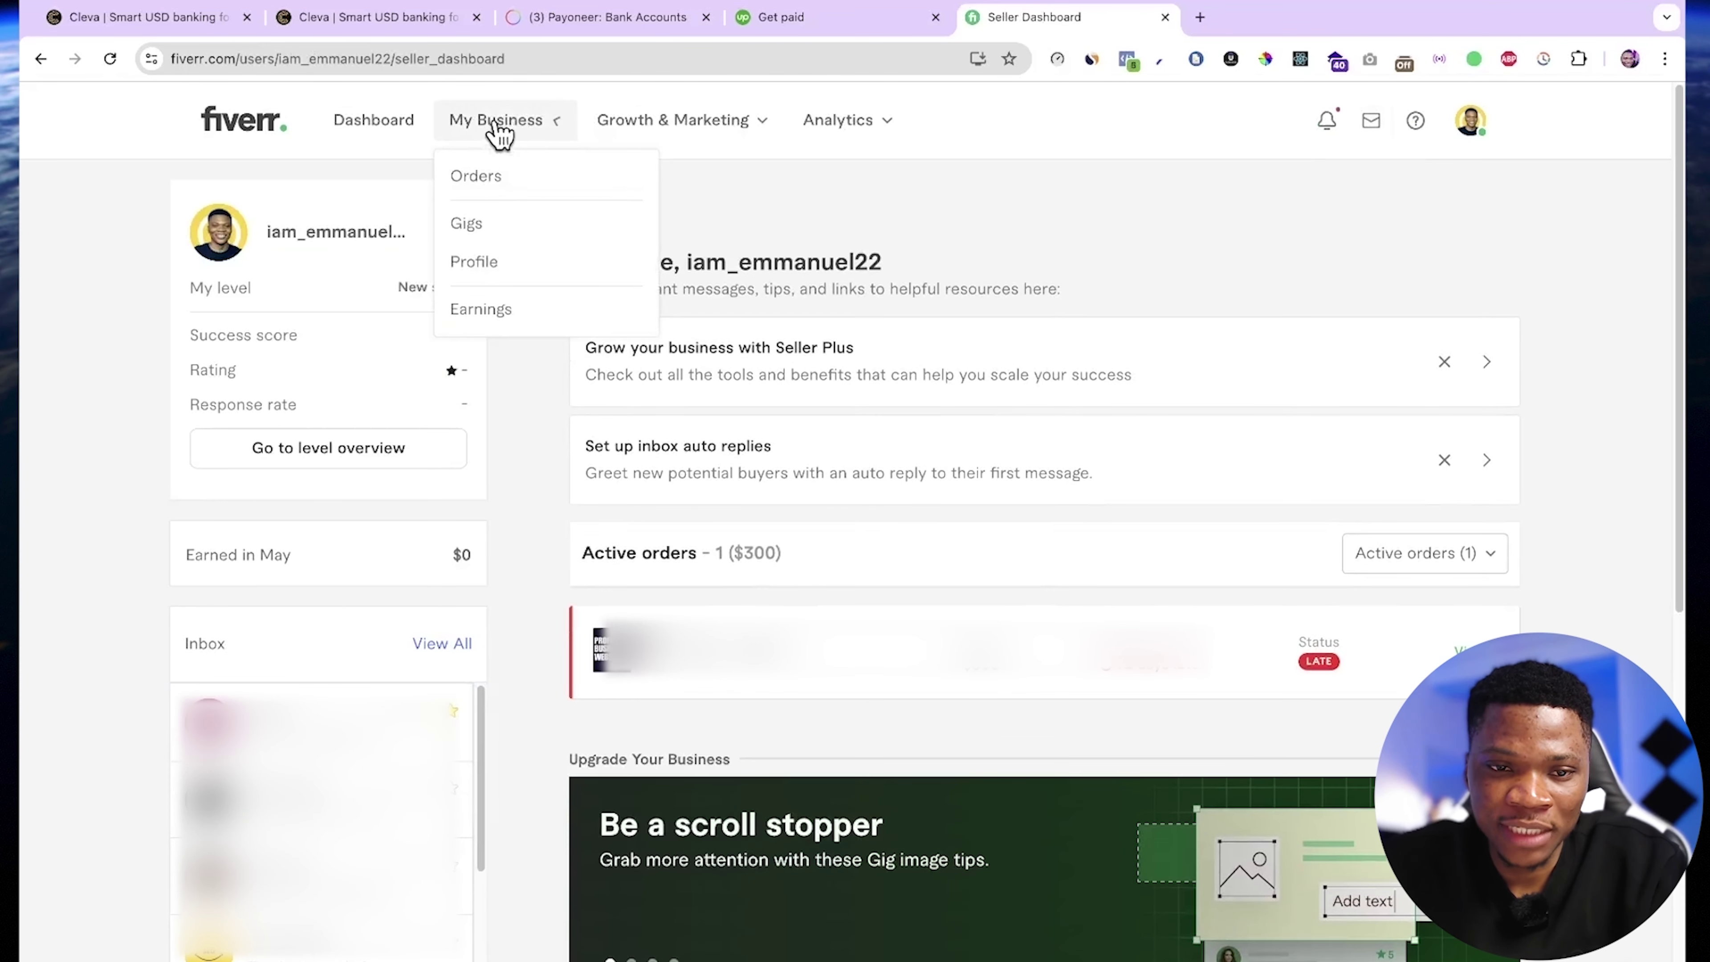
pyautogui.click(491, 312)
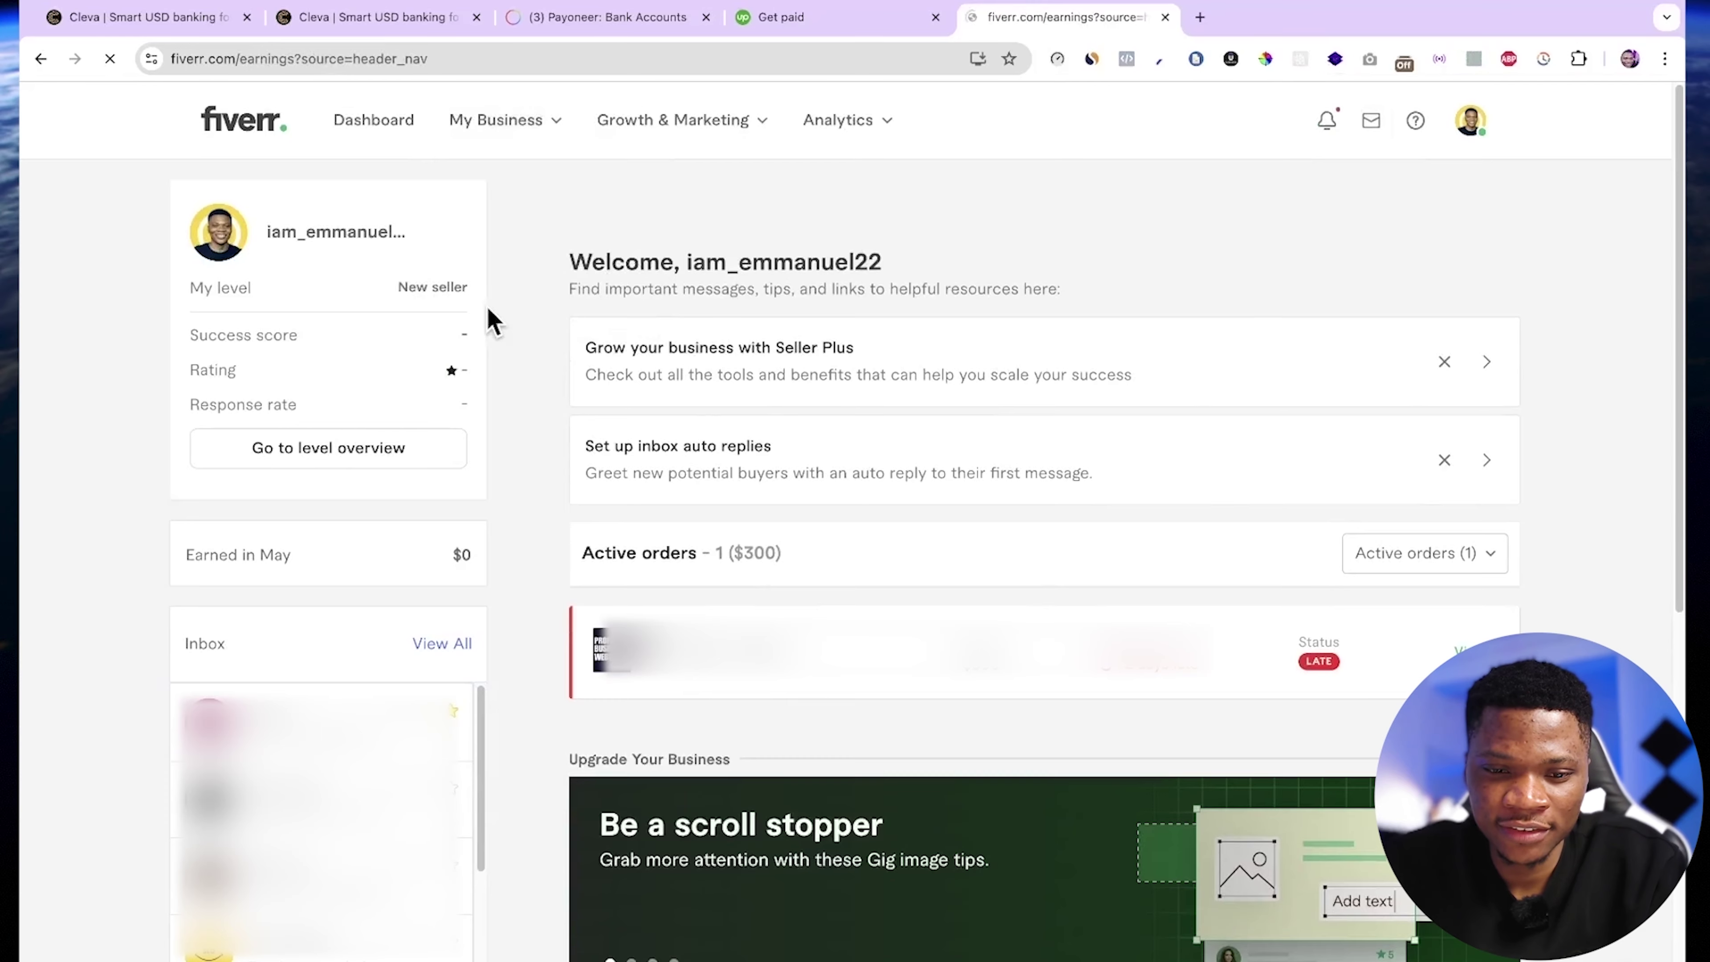
pyautogui.scroll(-1, 592, 707)
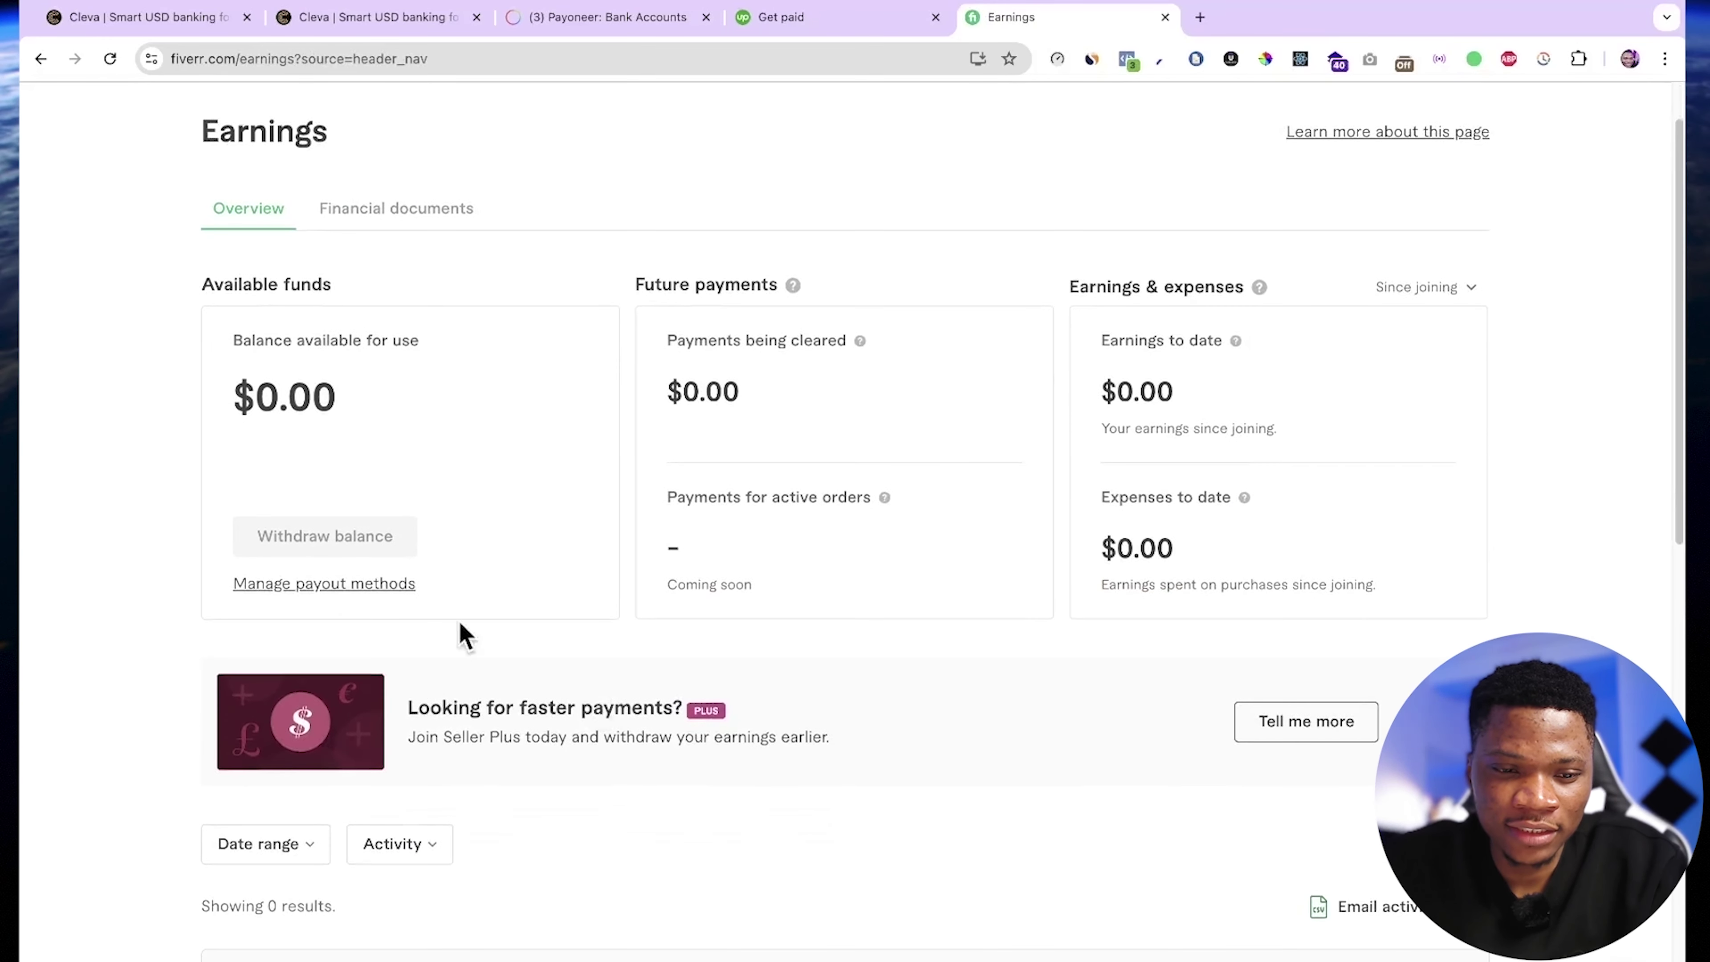
pyautogui.click(342, 584)
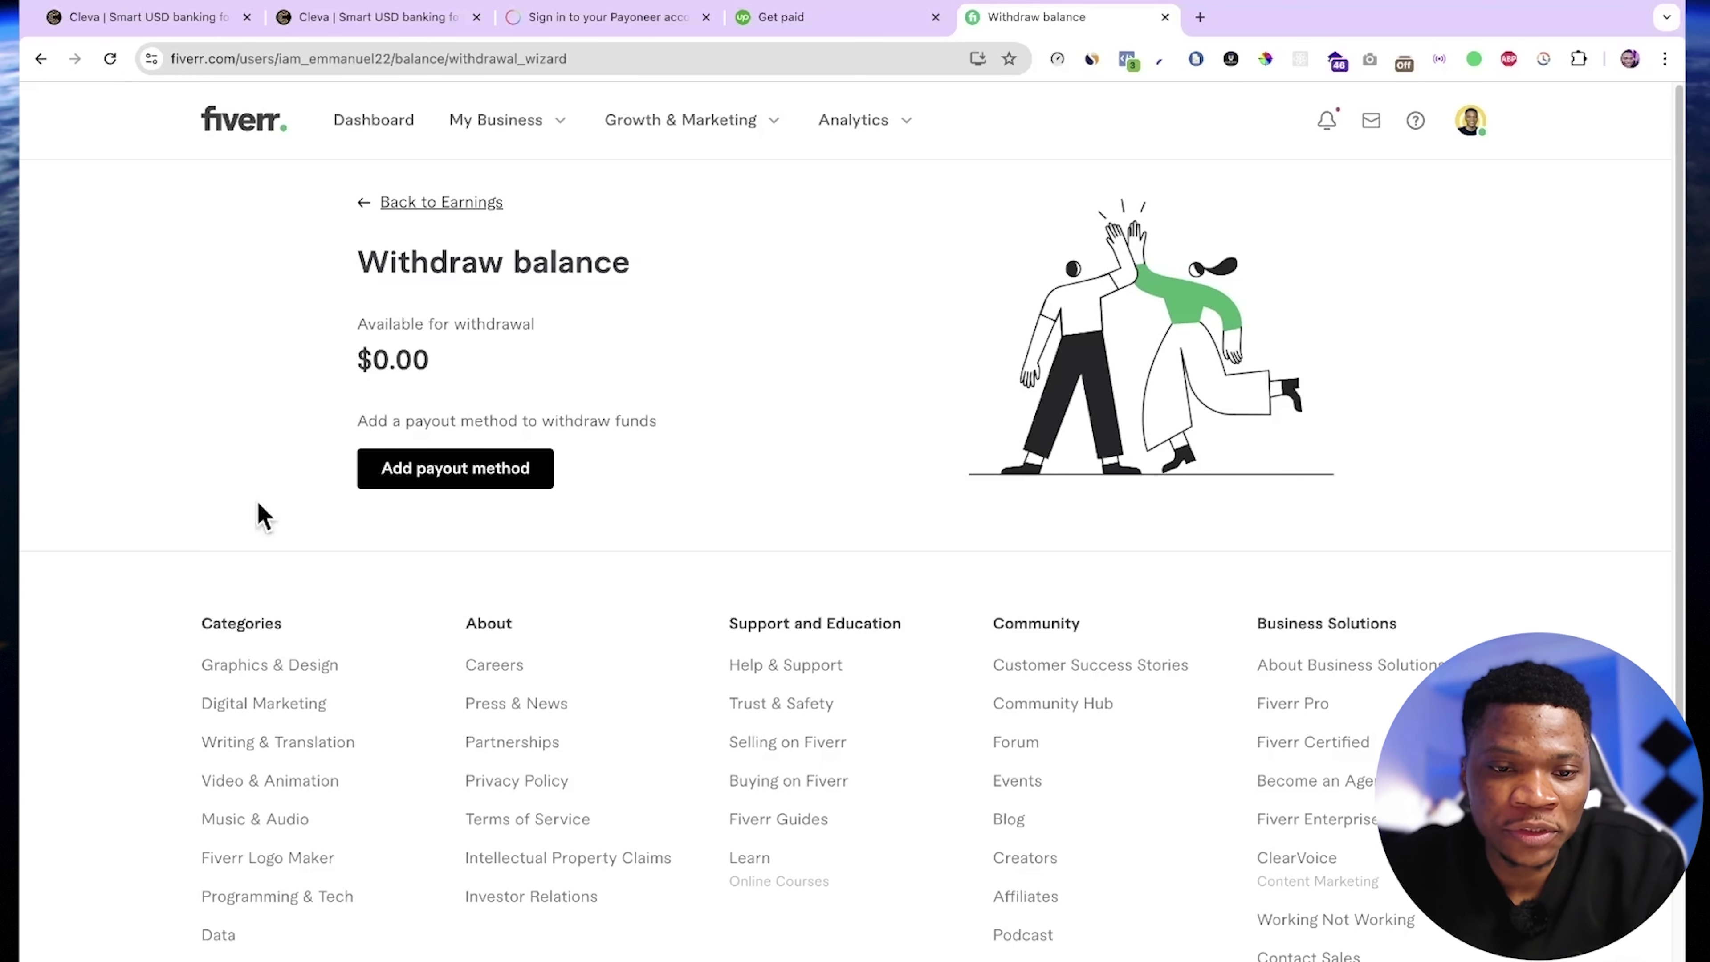
# Verify identity for adding a Fiverr payout method using the SMS code.
pyautogui.click(457, 485)
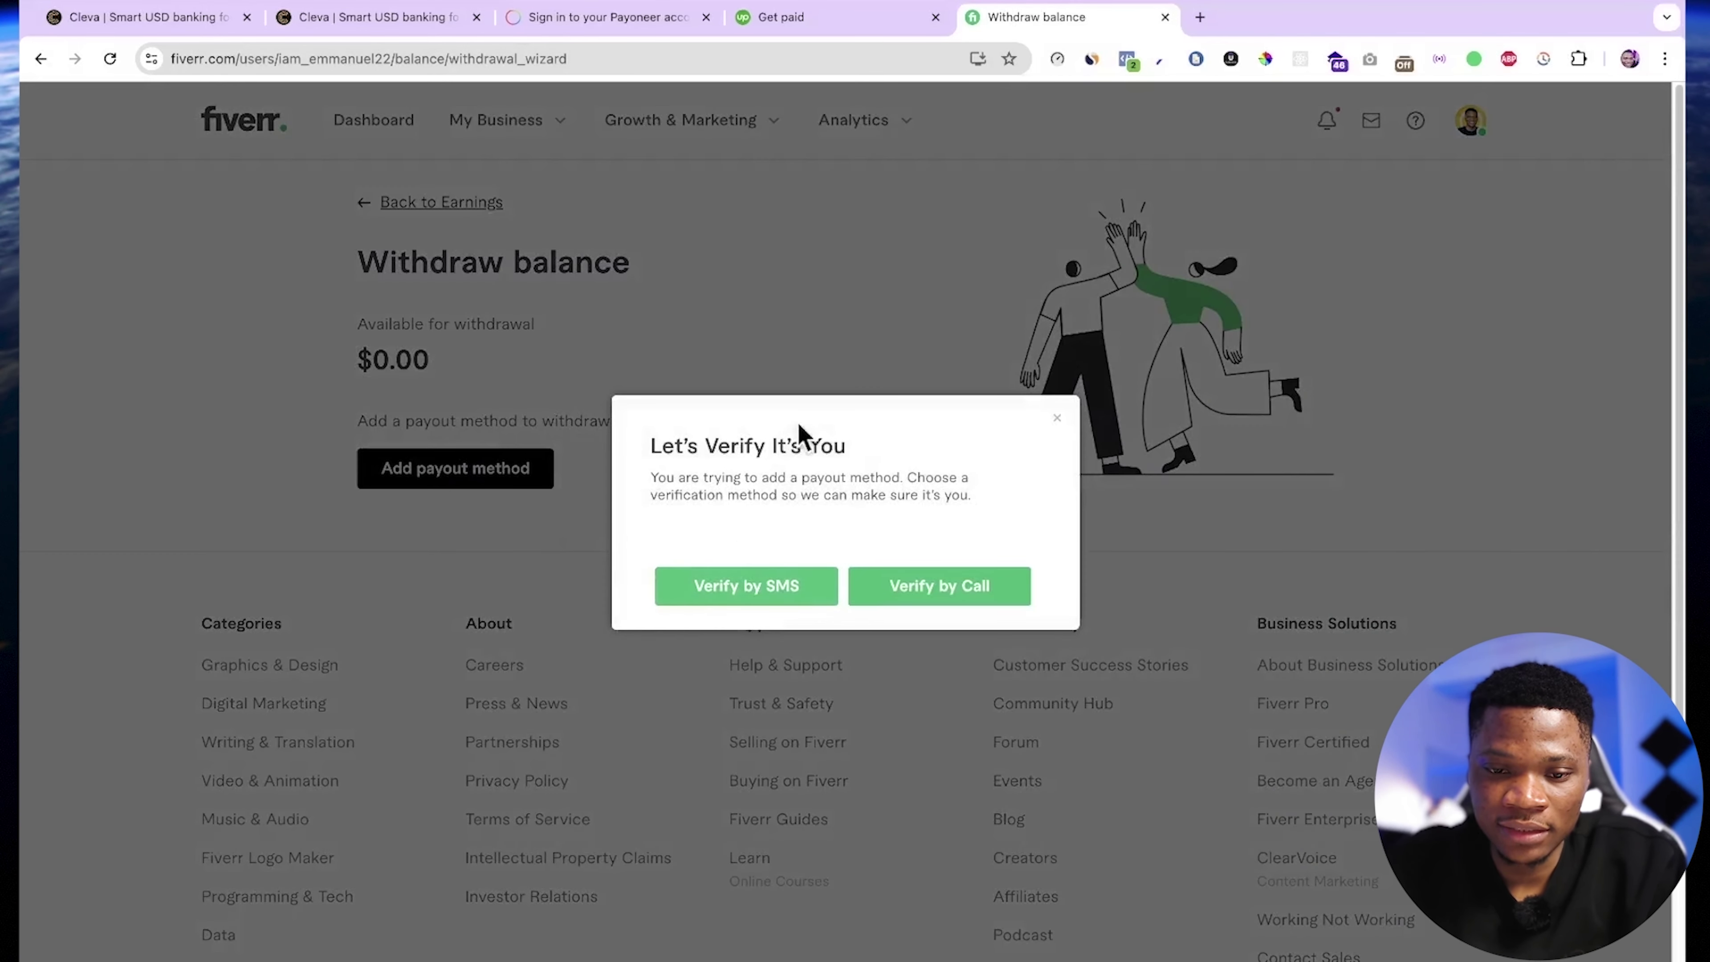
pyautogui.click(752, 592)
pyautogui.click(738, 690)
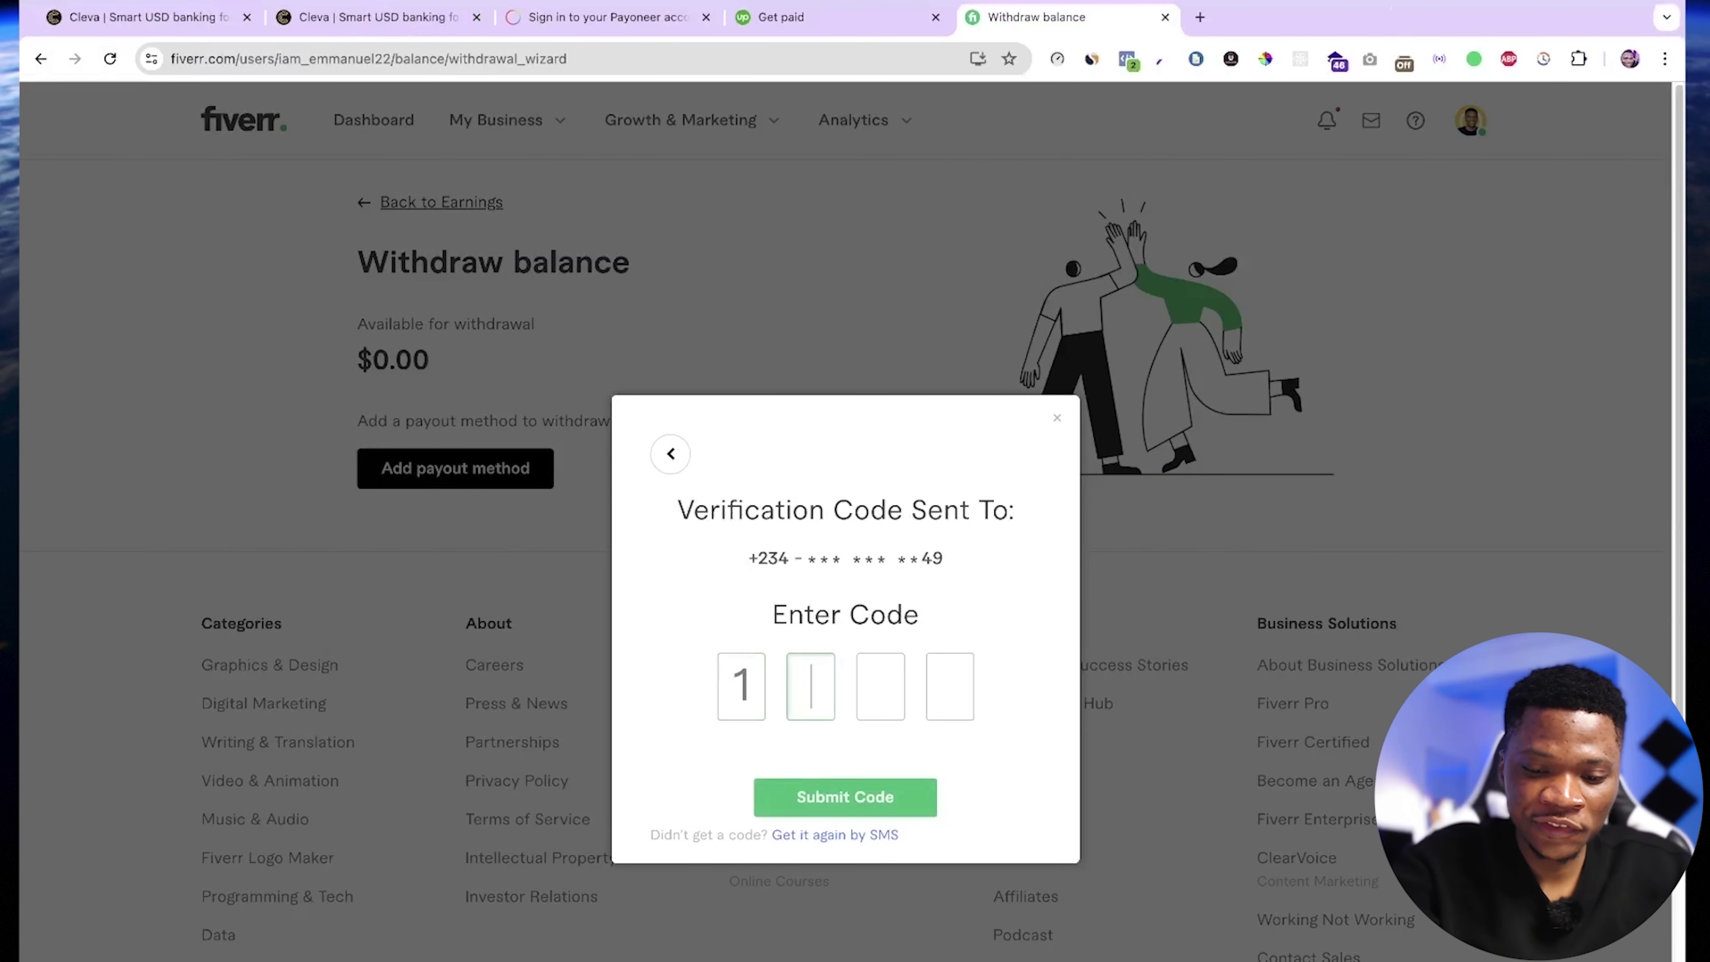
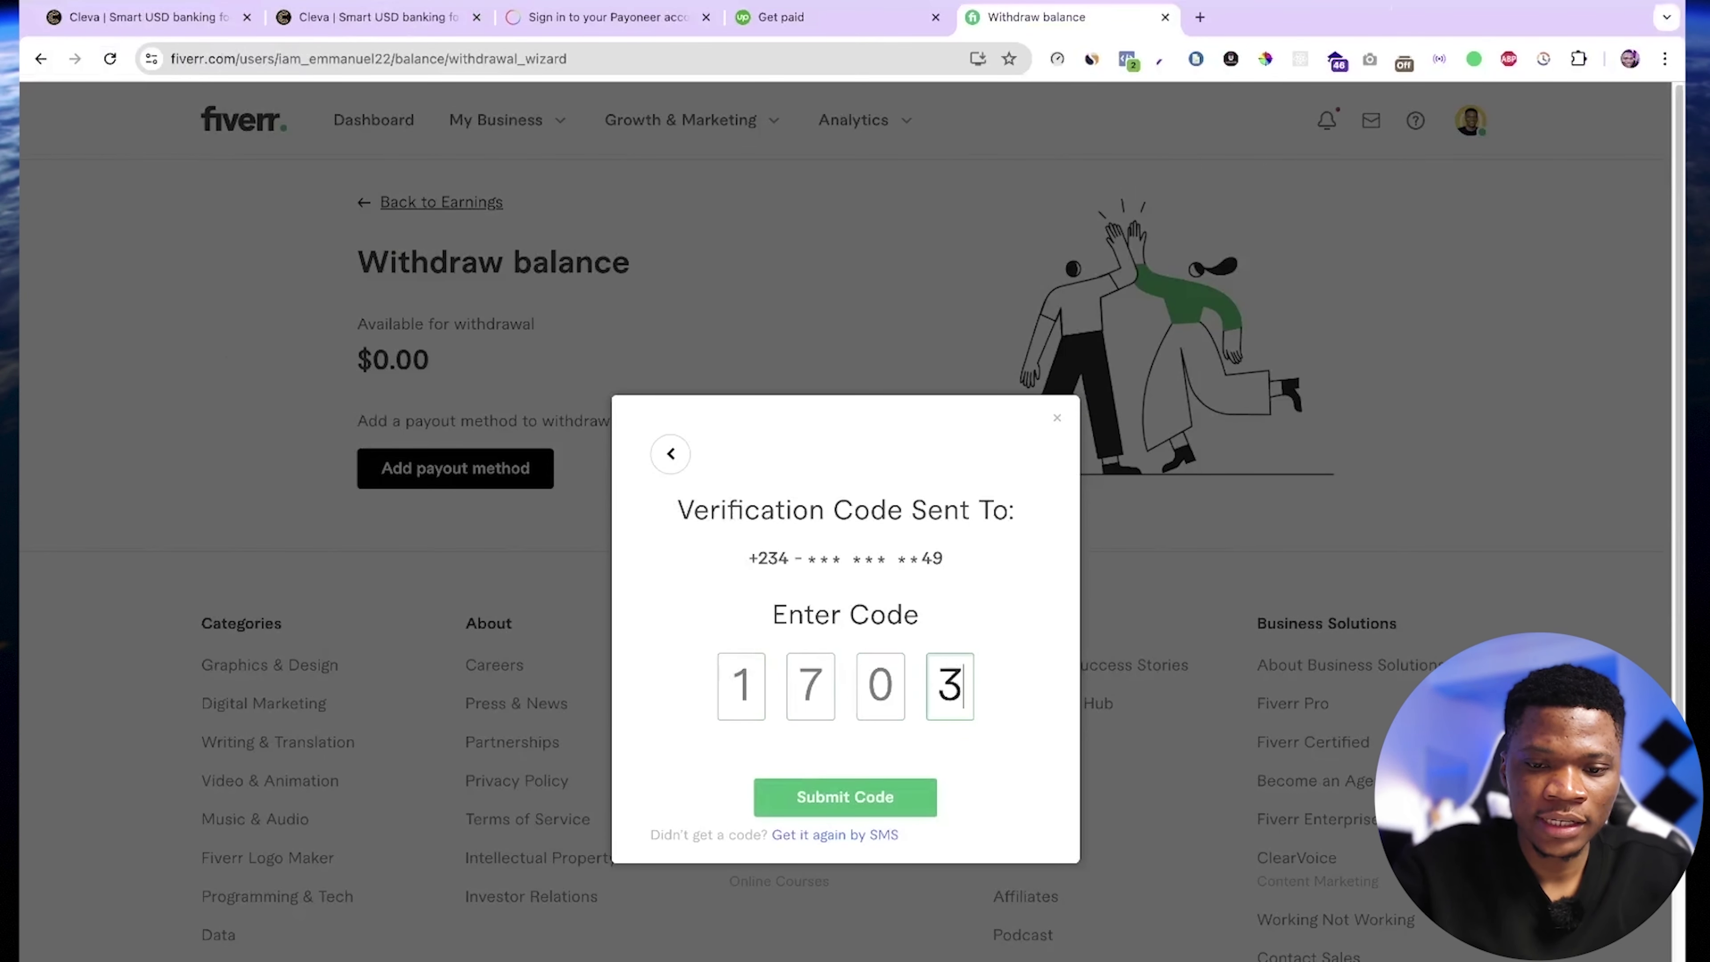
pyautogui.click(842, 802)
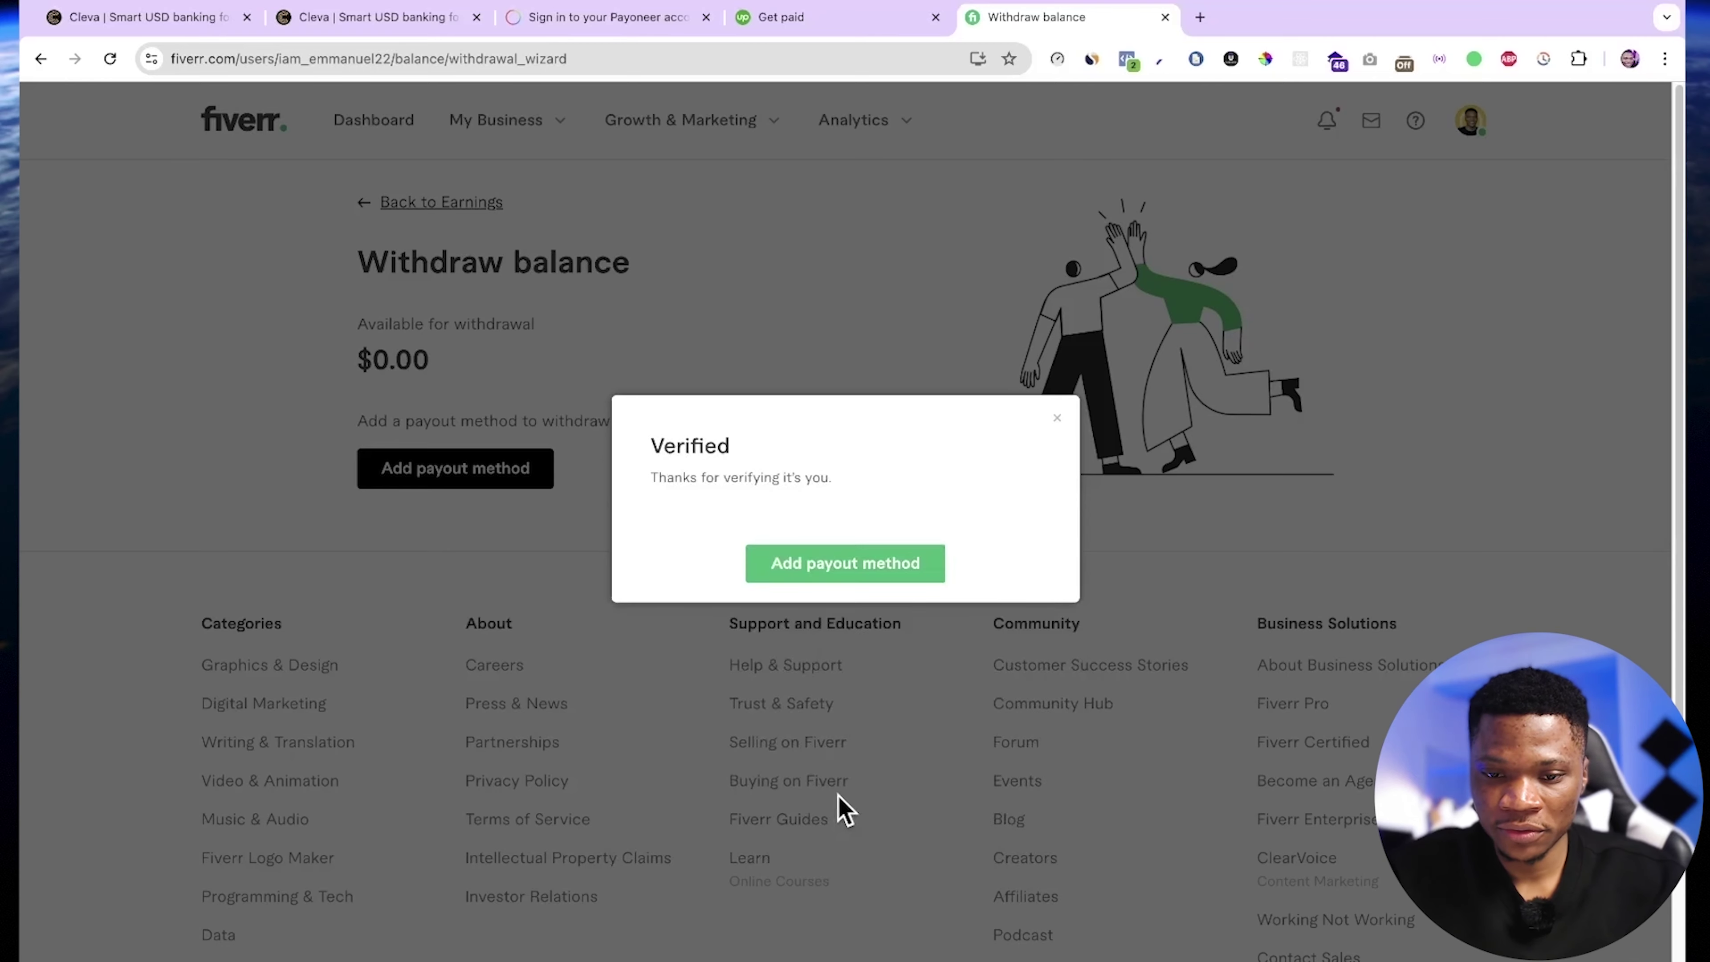
# Request a Payoneer account (USD) payout method and dismiss the almost-there notice.
pyautogui.click(821, 574)
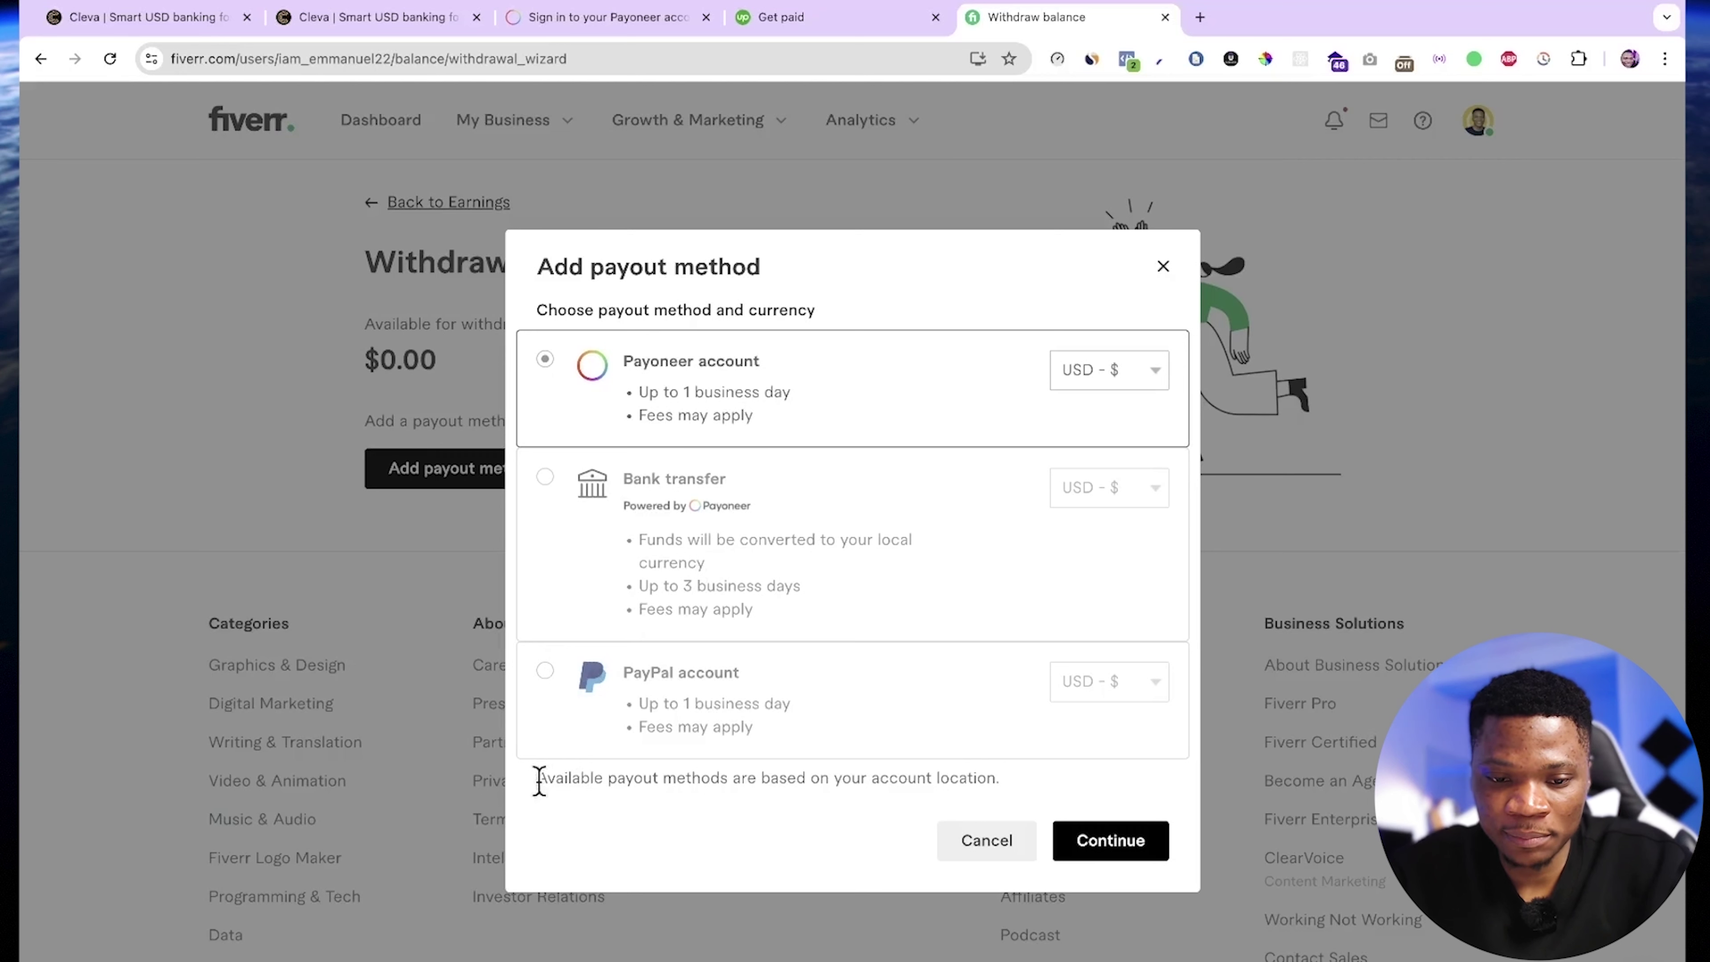
pyautogui.moveTo(538, 782); pyautogui.dragTo(787, 782)
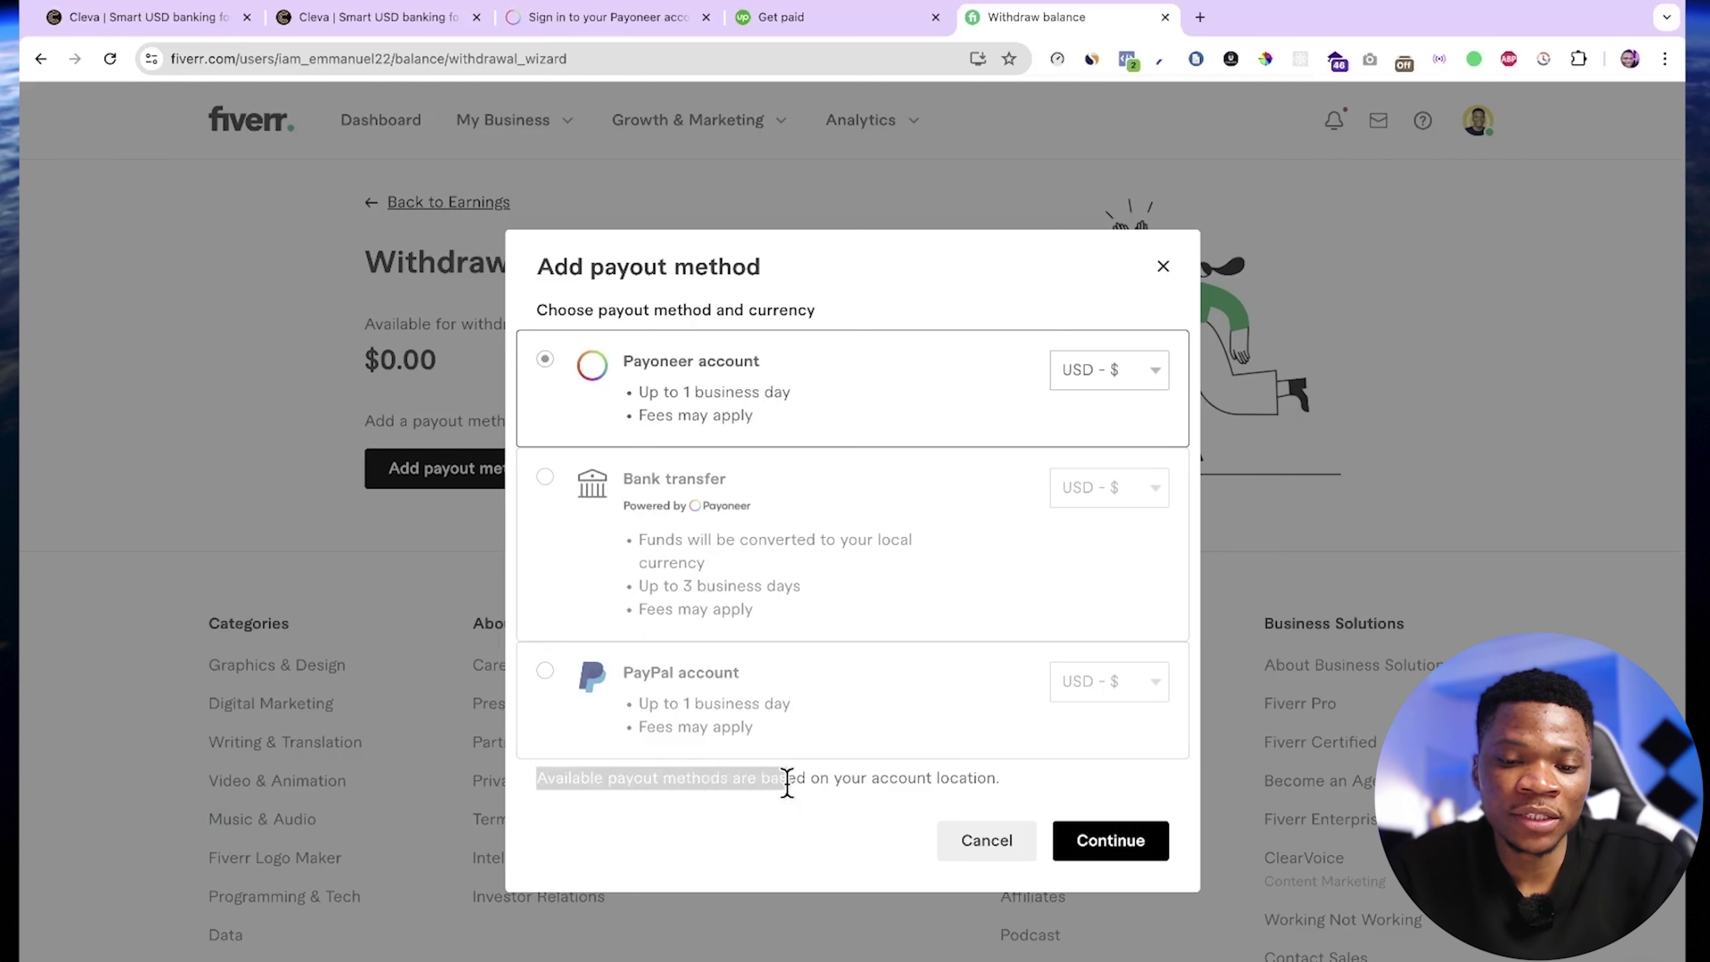
pyautogui.click(878, 814)
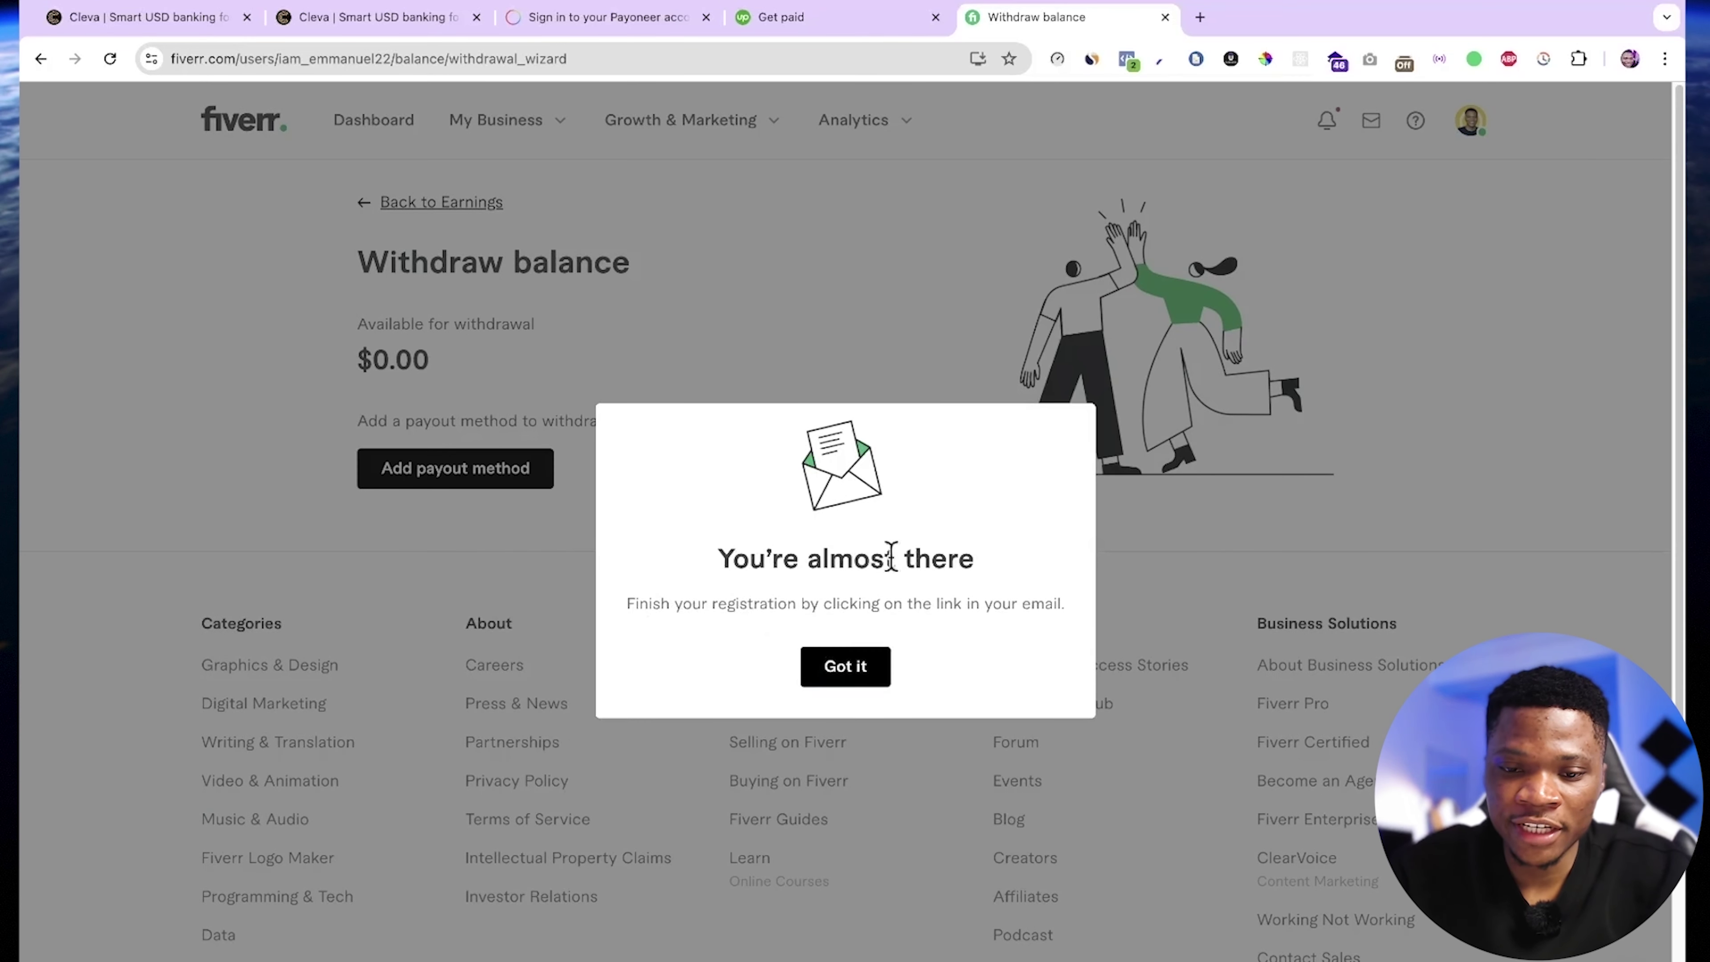
pyautogui.click(862, 671)
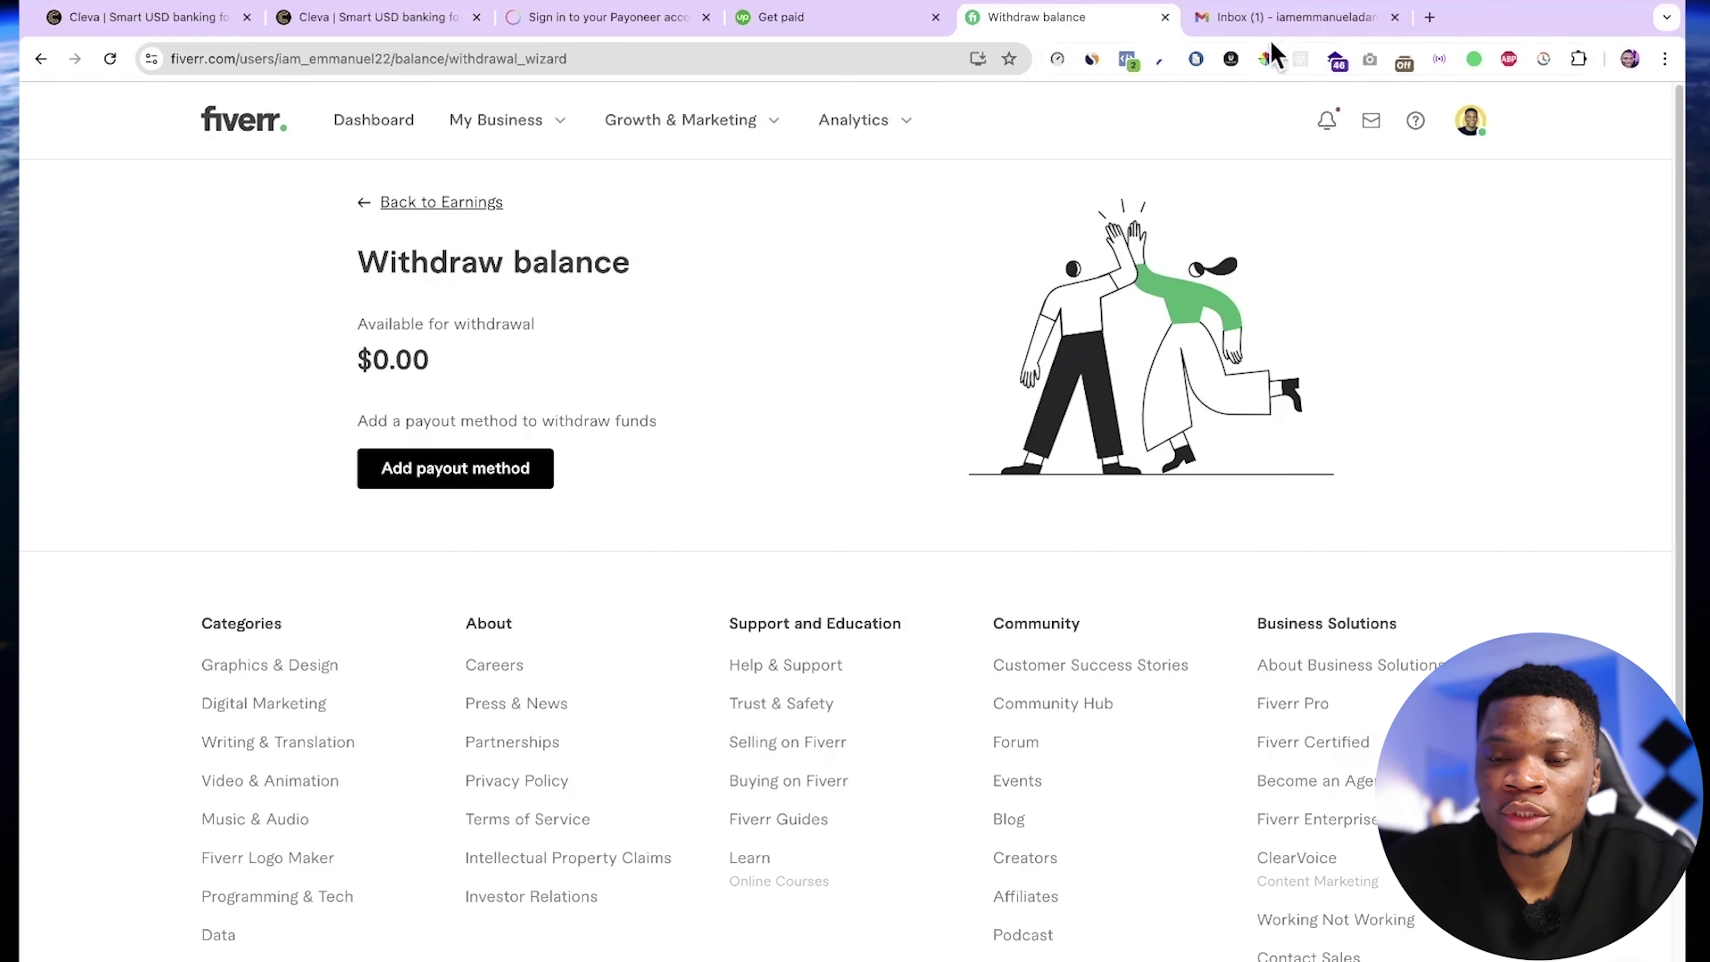
# Follow the 'Confirm your Fiverr Payoneer account' email link and choose to link an existing Payoneer account.
pyautogui.click(1271, 24)
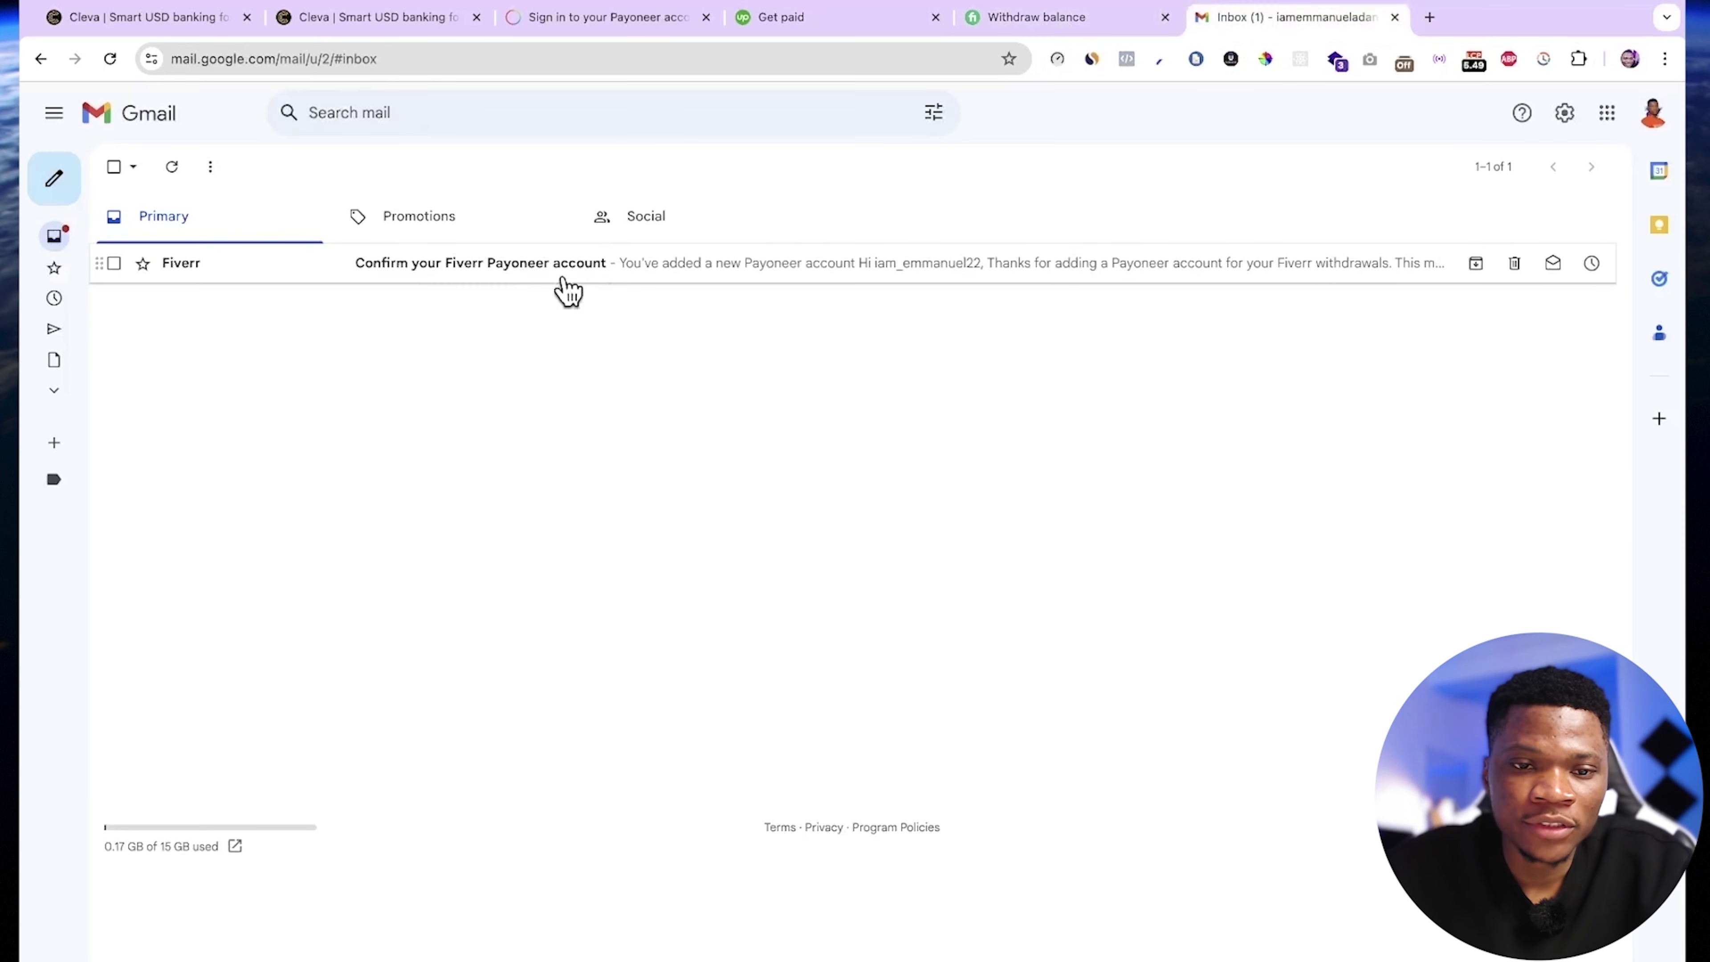
pyautogui.click(546, 273)
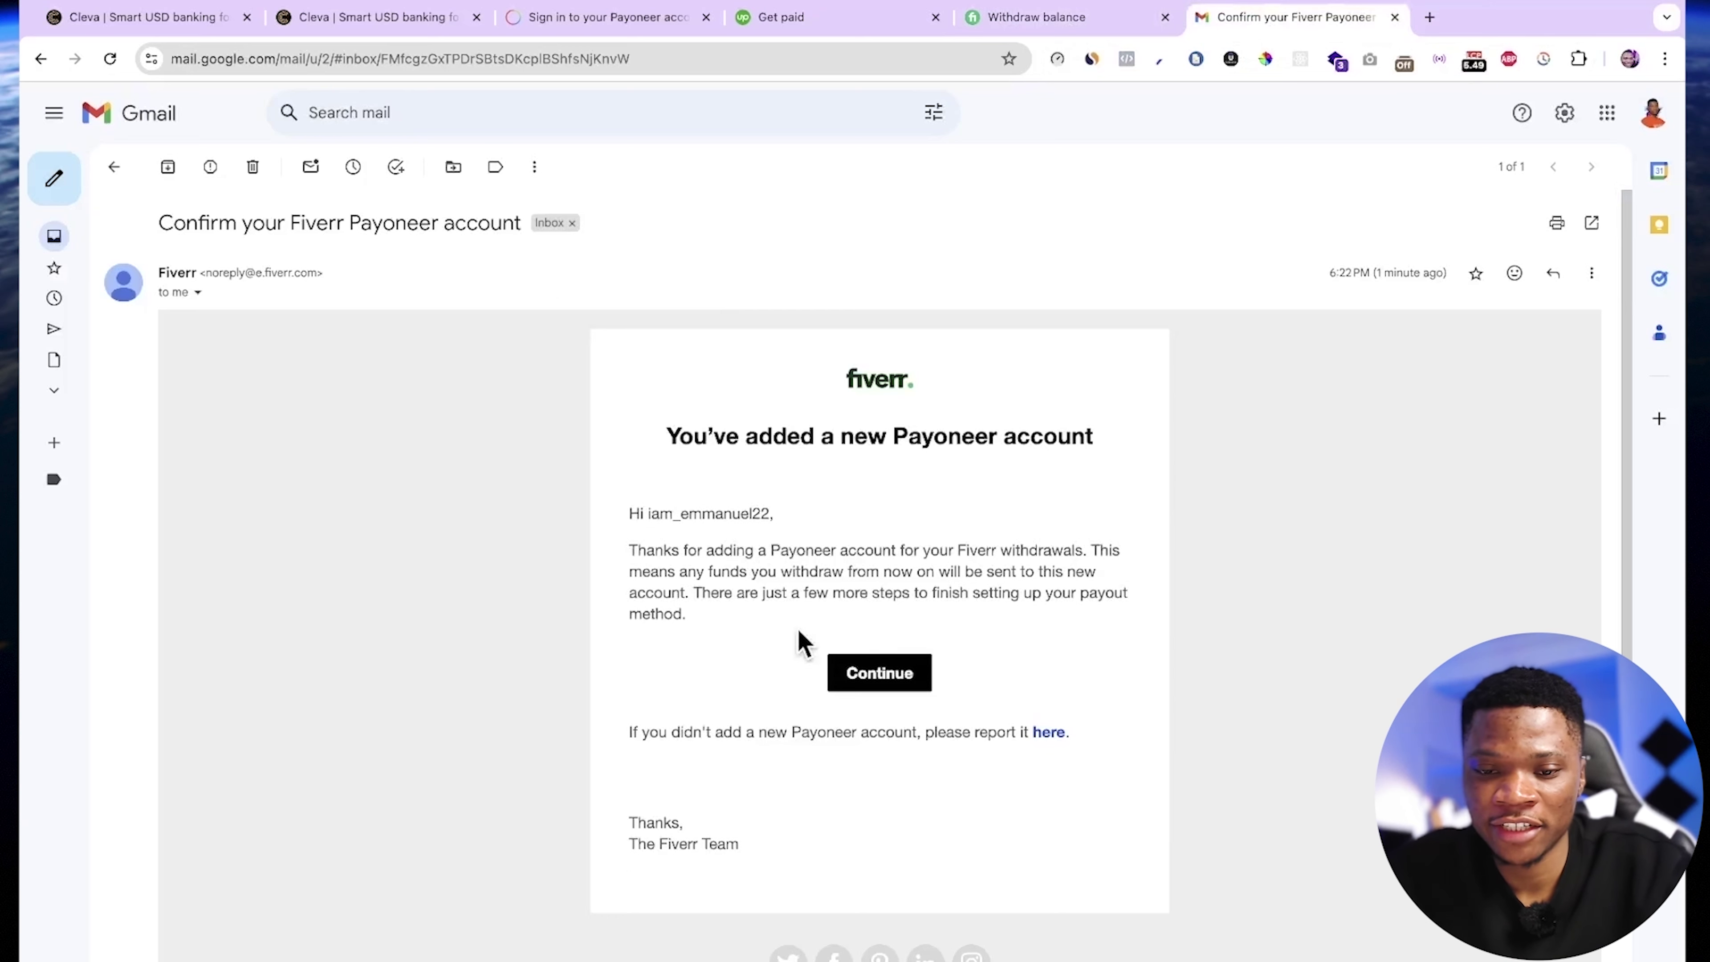
pyautogui.click(885, 675)
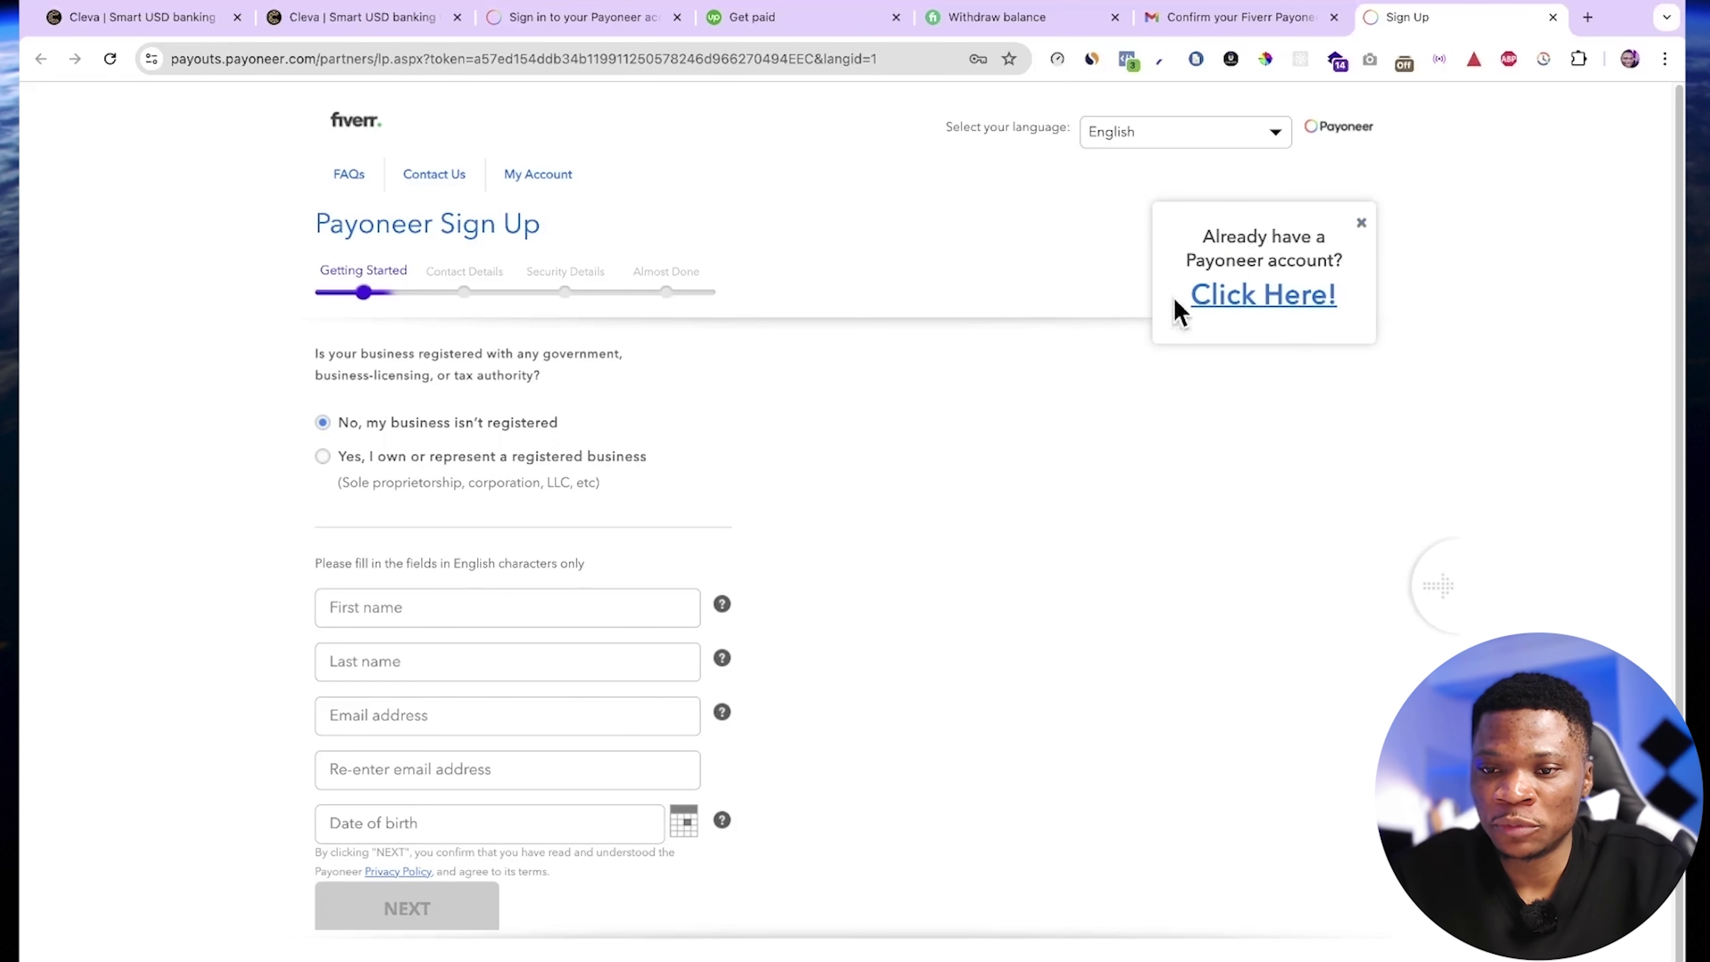
pyautogui.click(1266, 305)
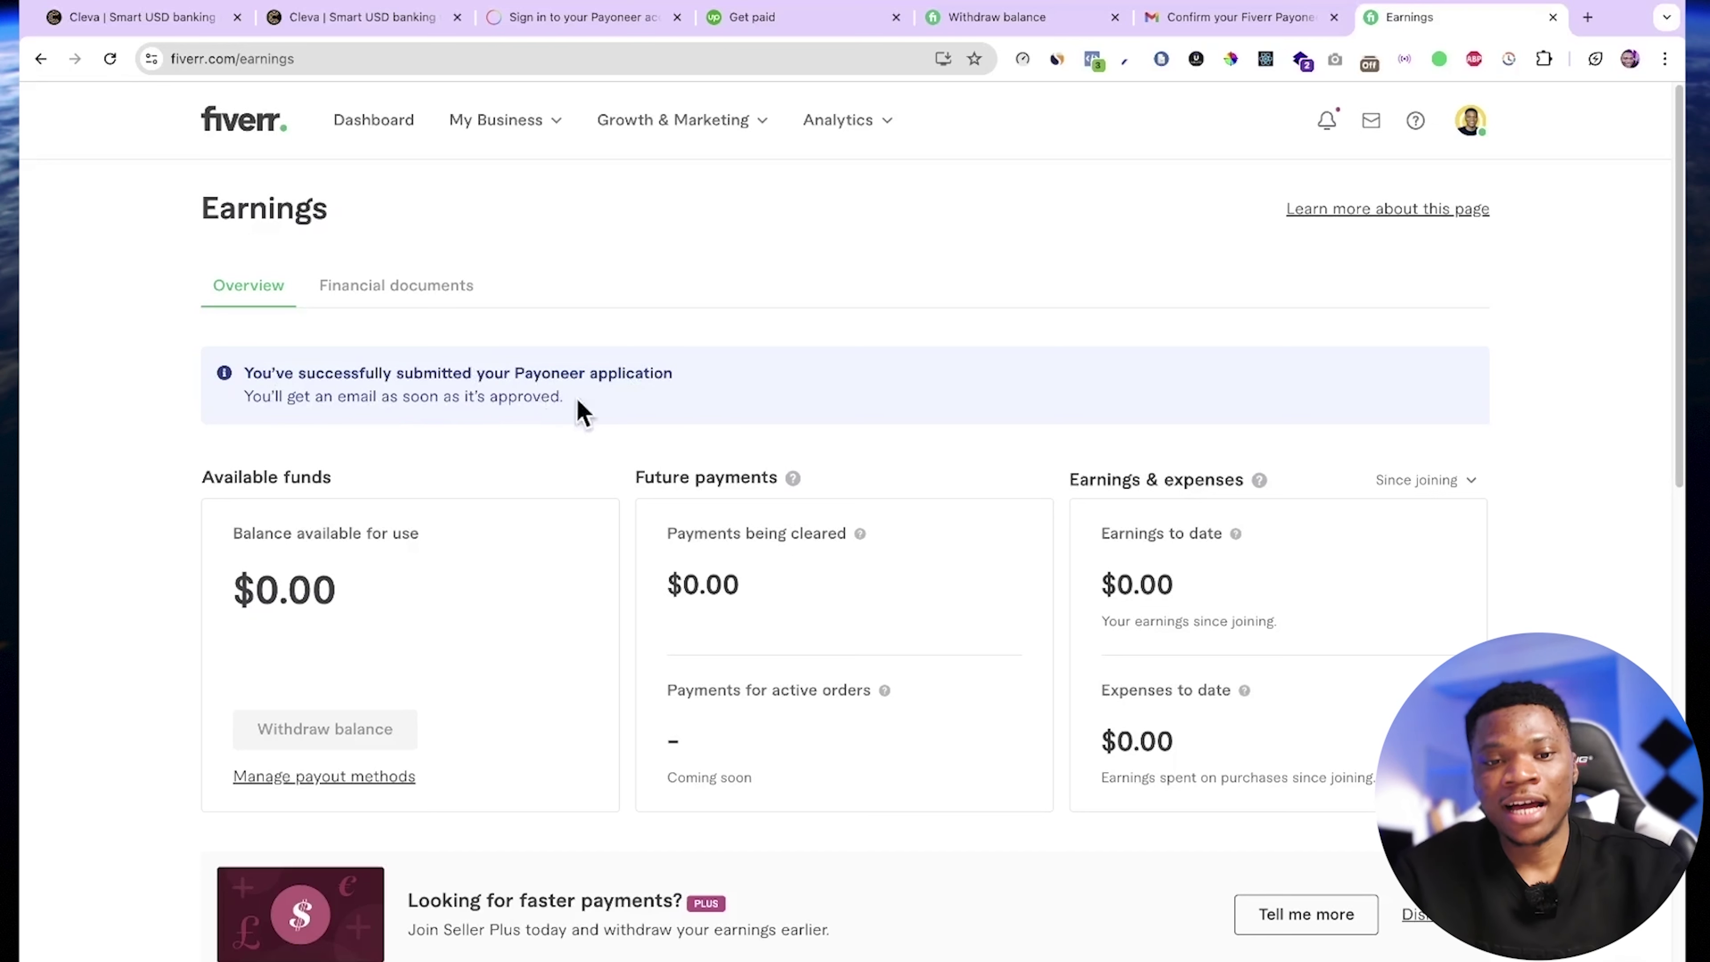
# Go back from Earnings and close the Get paid, Withdraw balance, email, Cleva and Earnings tabs.
pyautogui.hotkey('alt', 'Left')
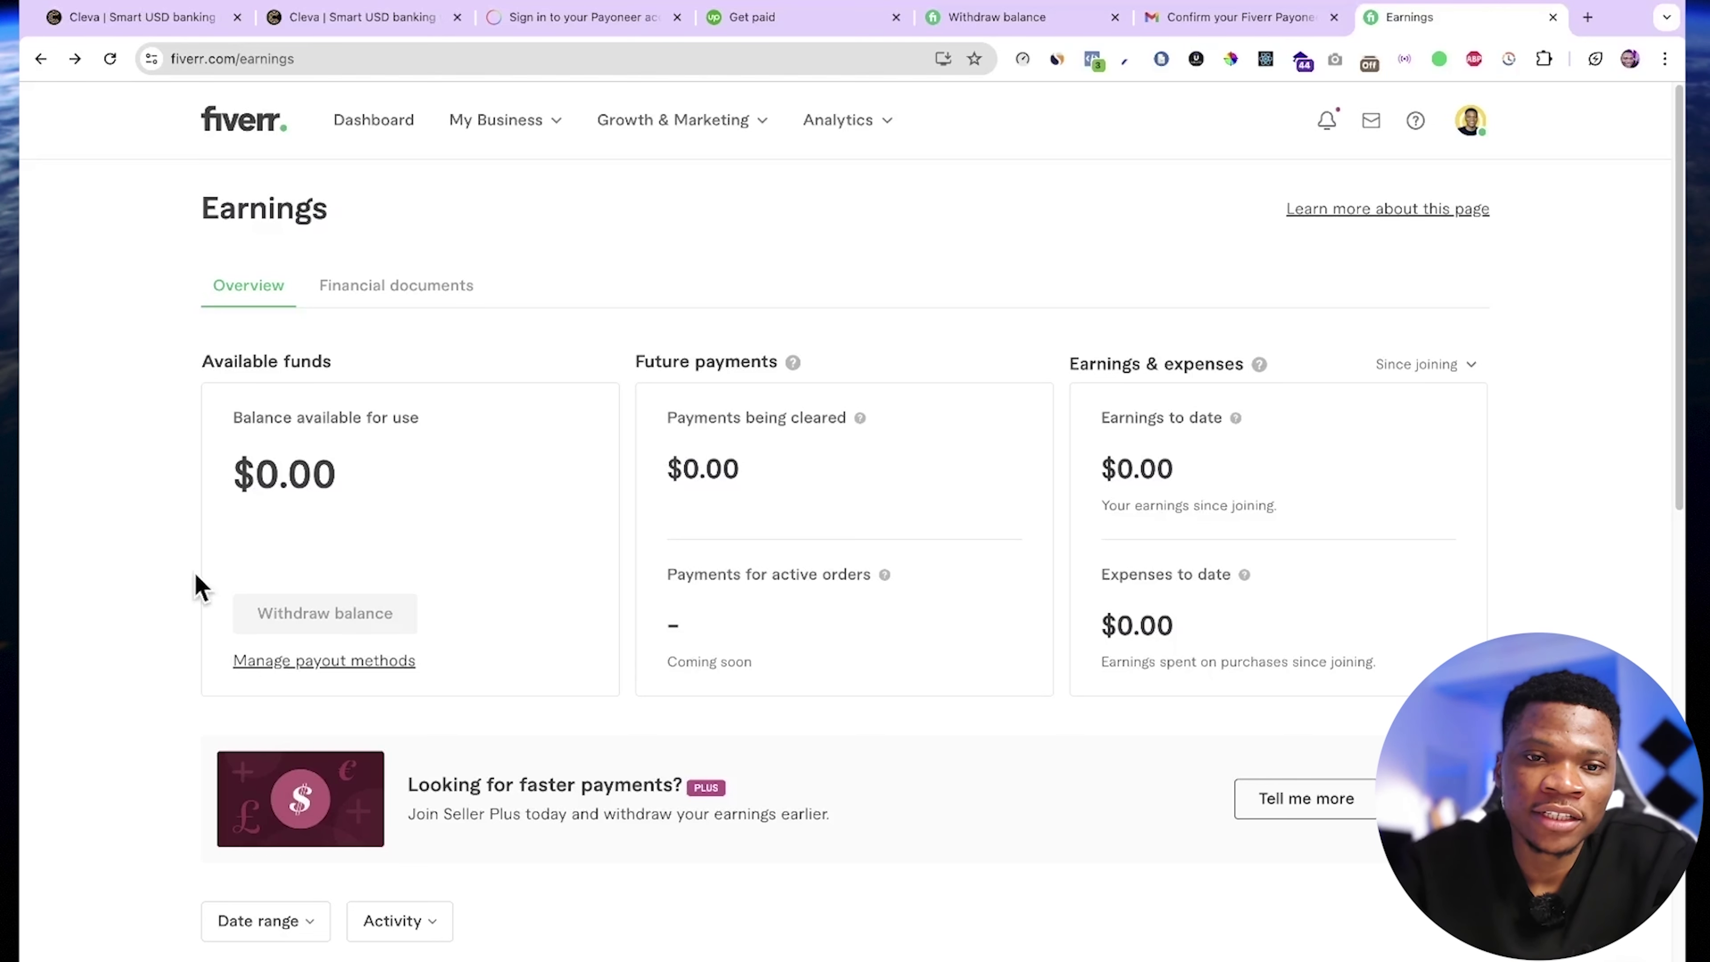
pyautogui.click(593, 20)
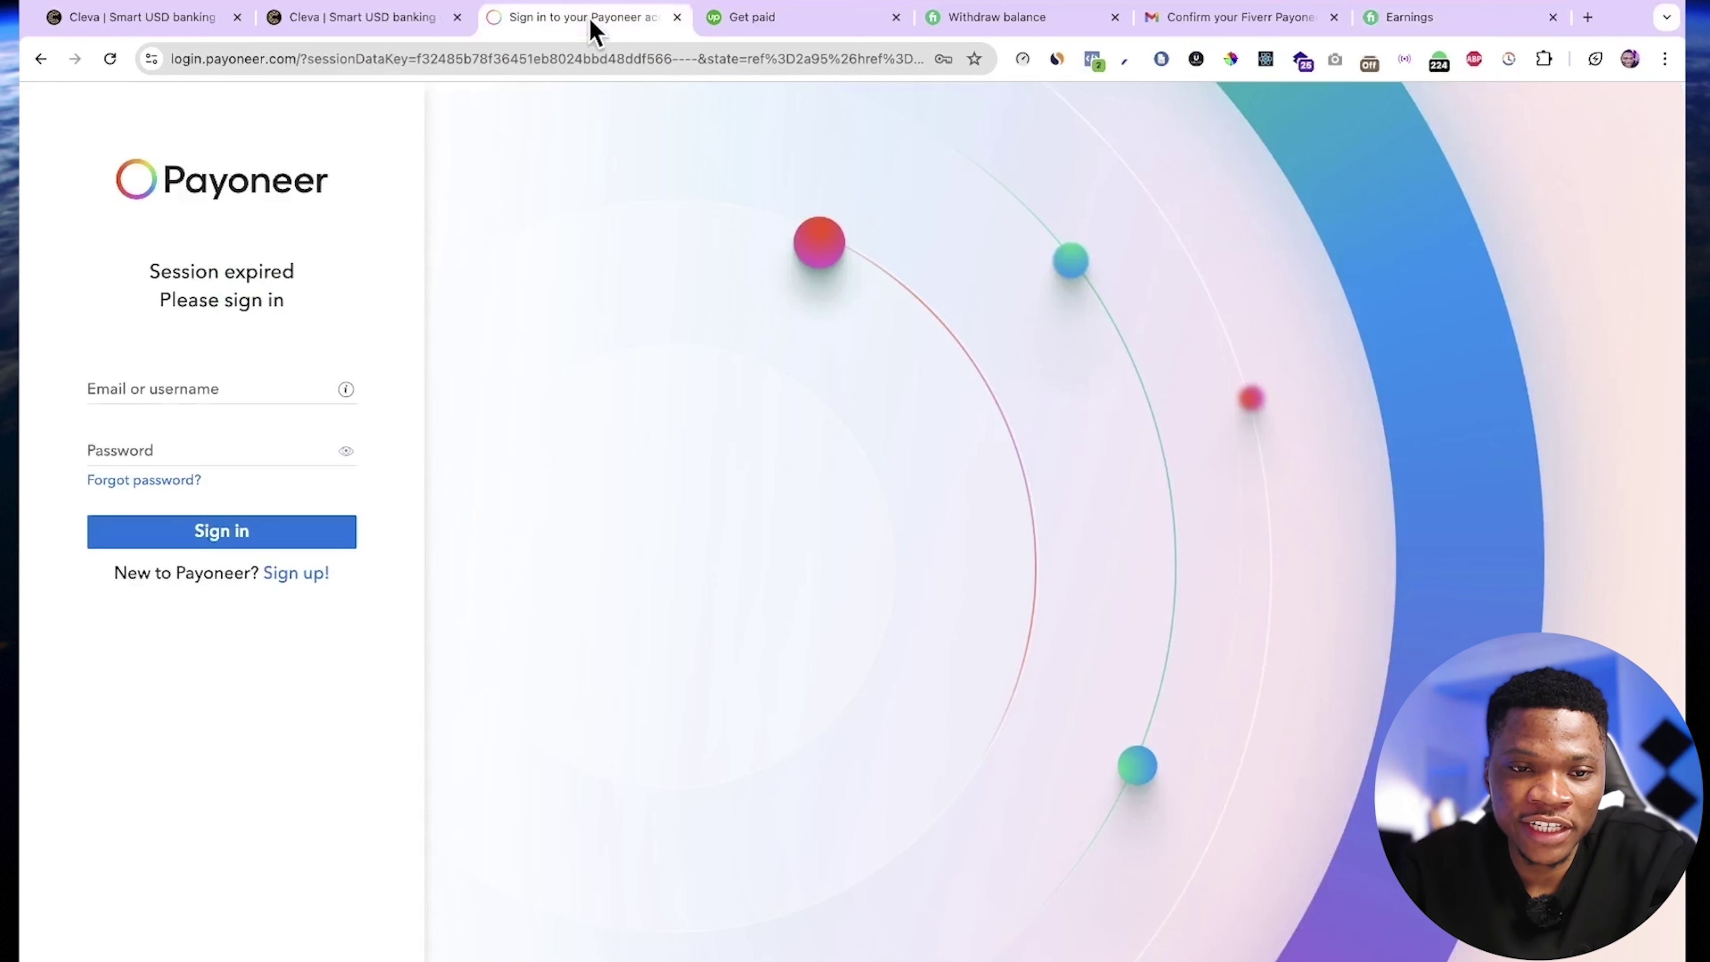
pyautogui.click(897, 18)
pyautogui.click(897, 18)
pyautogui.click(897, 17)
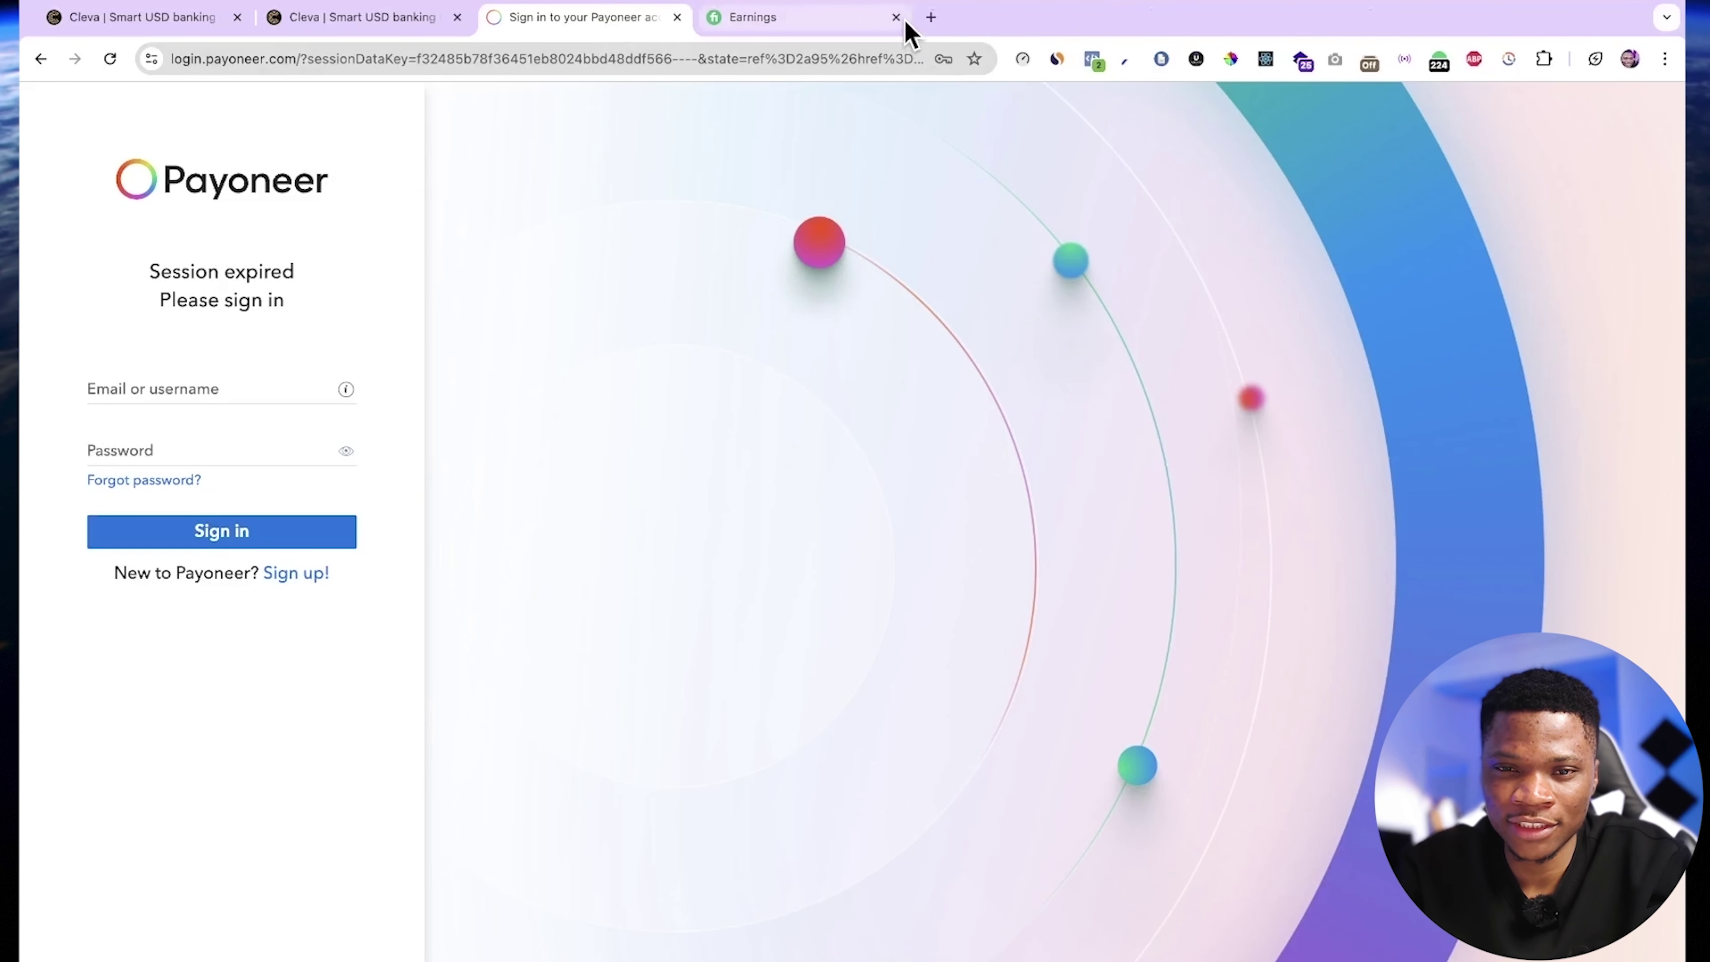
pyautogui.click(905, 23)
pyautogui.click(237, 17)
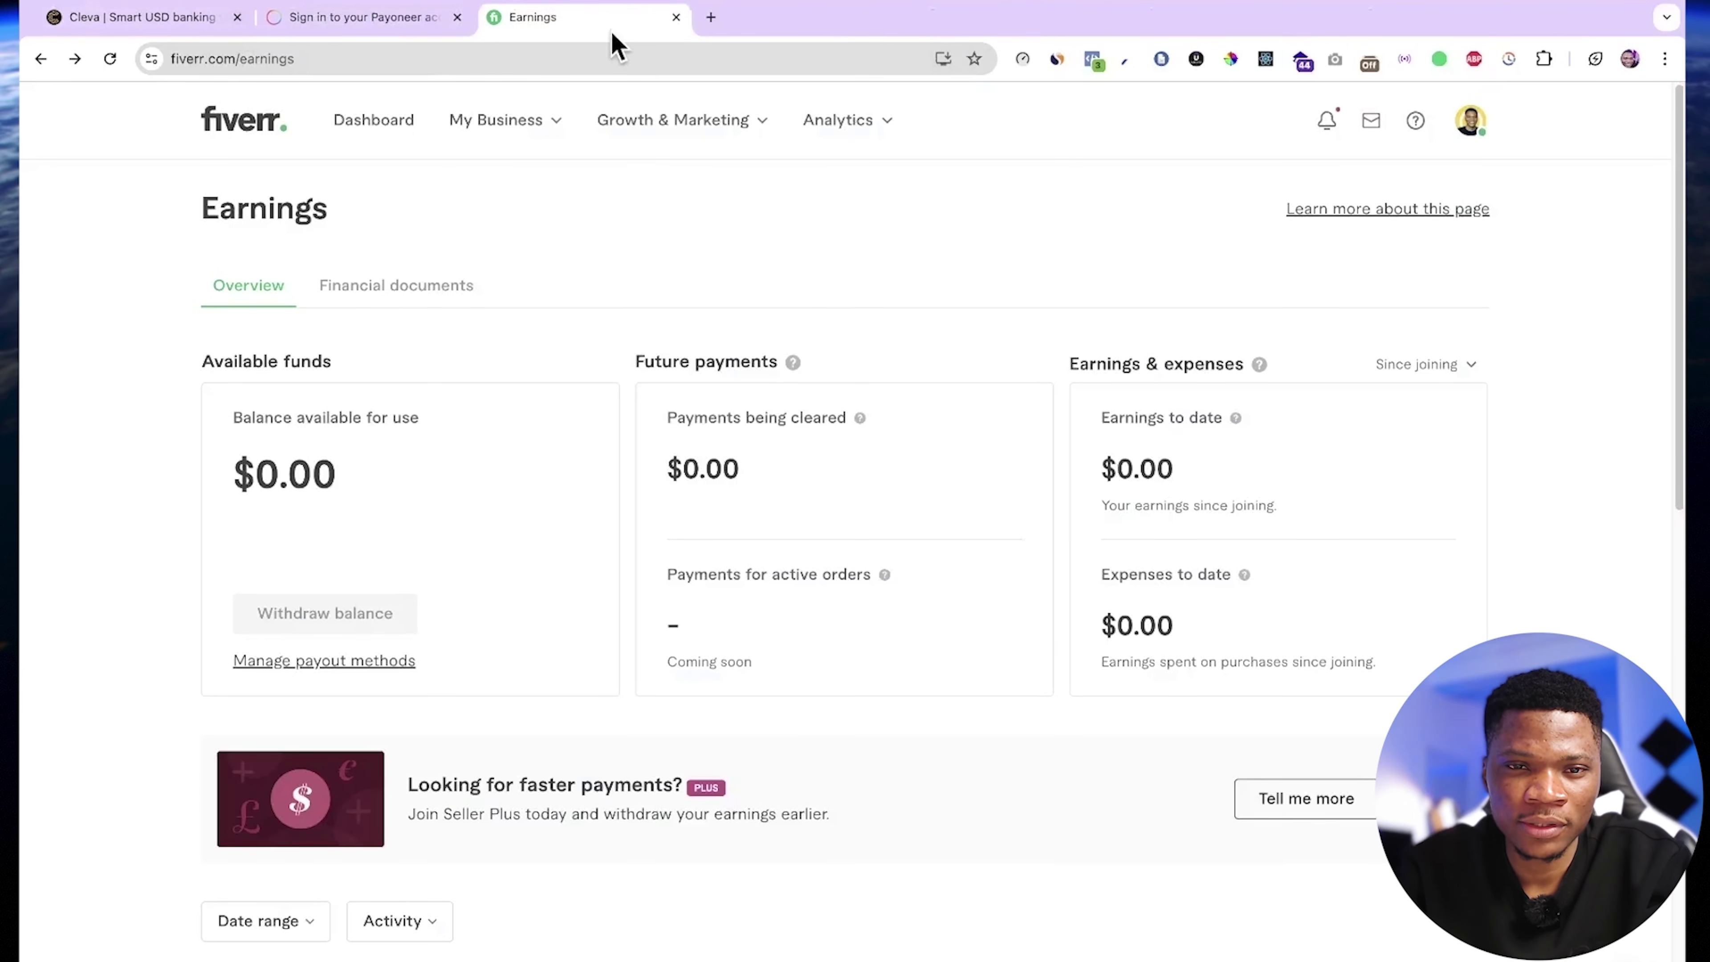
pyautogui.click(676, 17)
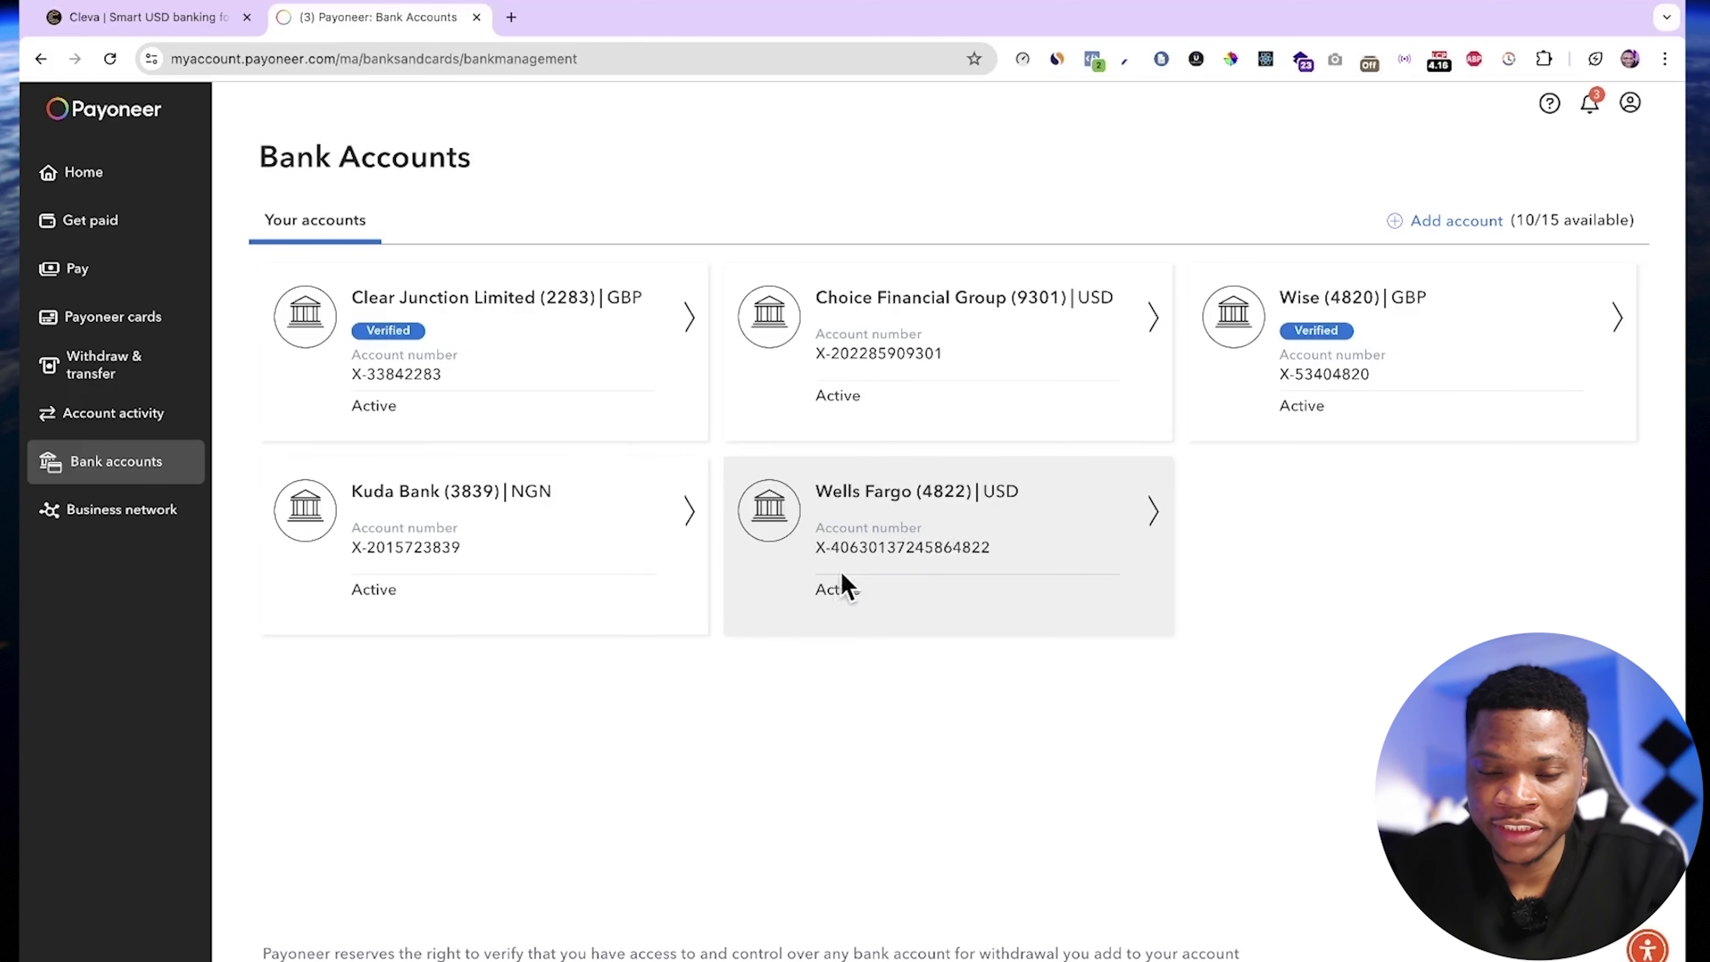
# Nickname the Wells Fargo USD bank account 'Cleva' and return to the Payoneer Home page.
pyautogui.click(1154, 519)
pyautogui.click(1523, 329)
pyautogui.write('Cleva')
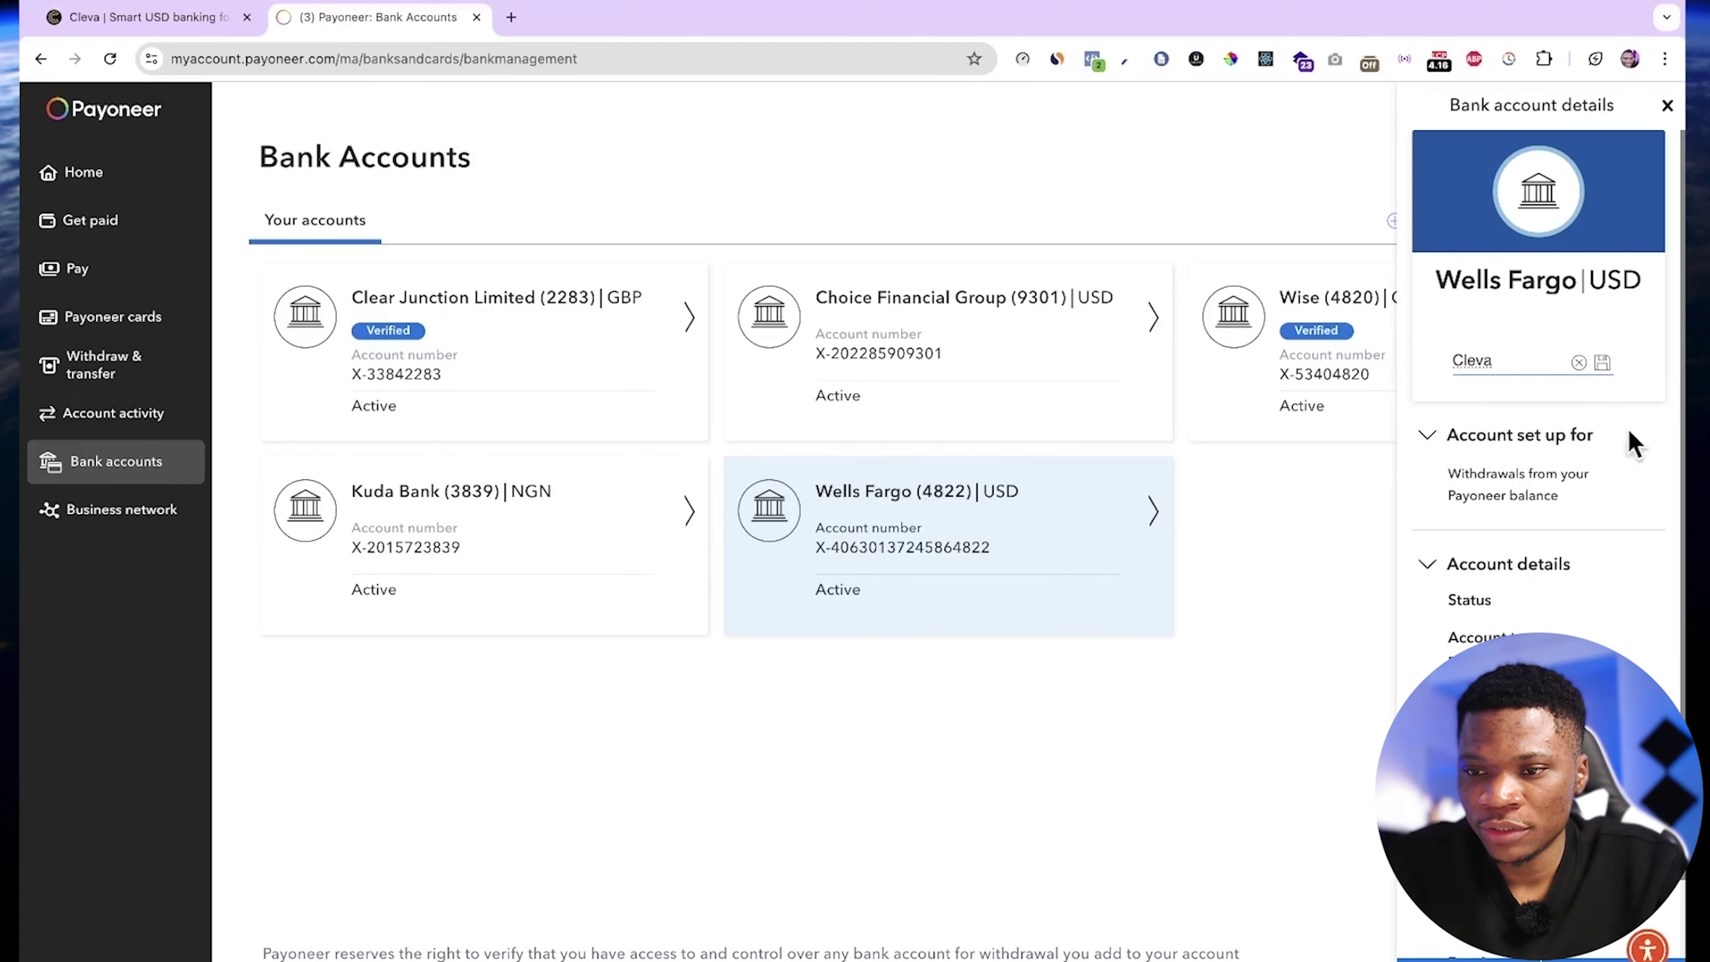
pyautogui.click(1602, 362)
pyautogui.click(1168, 861)
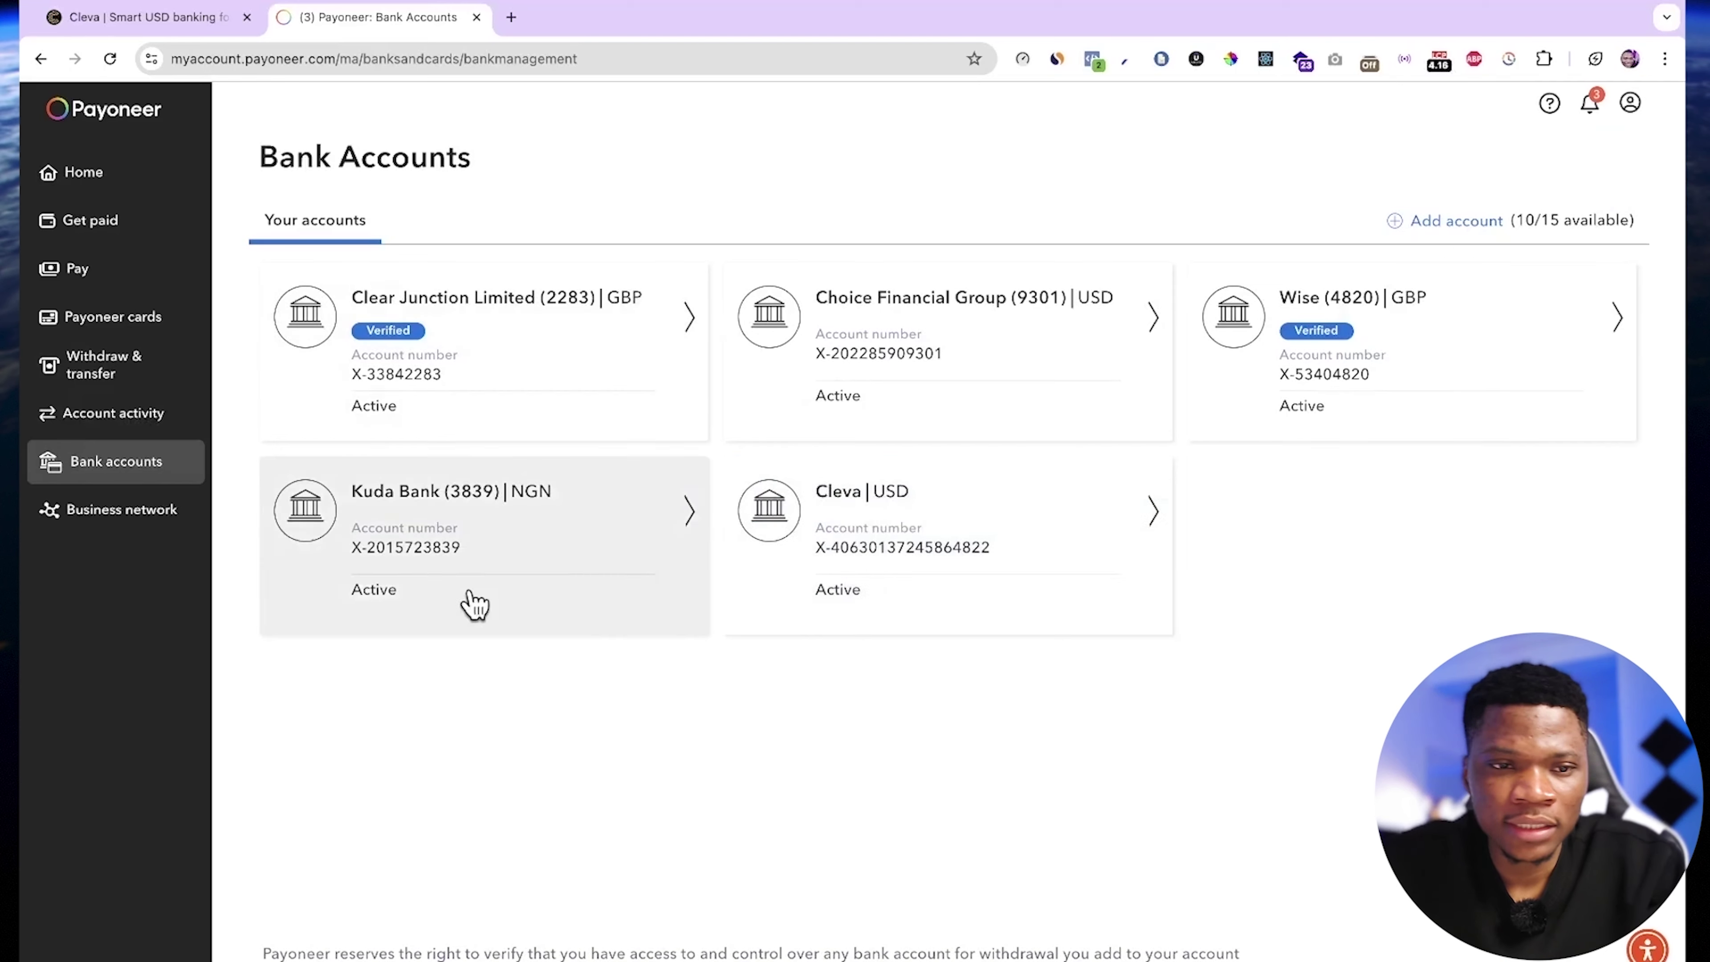
pyautogui.click(102, 180)
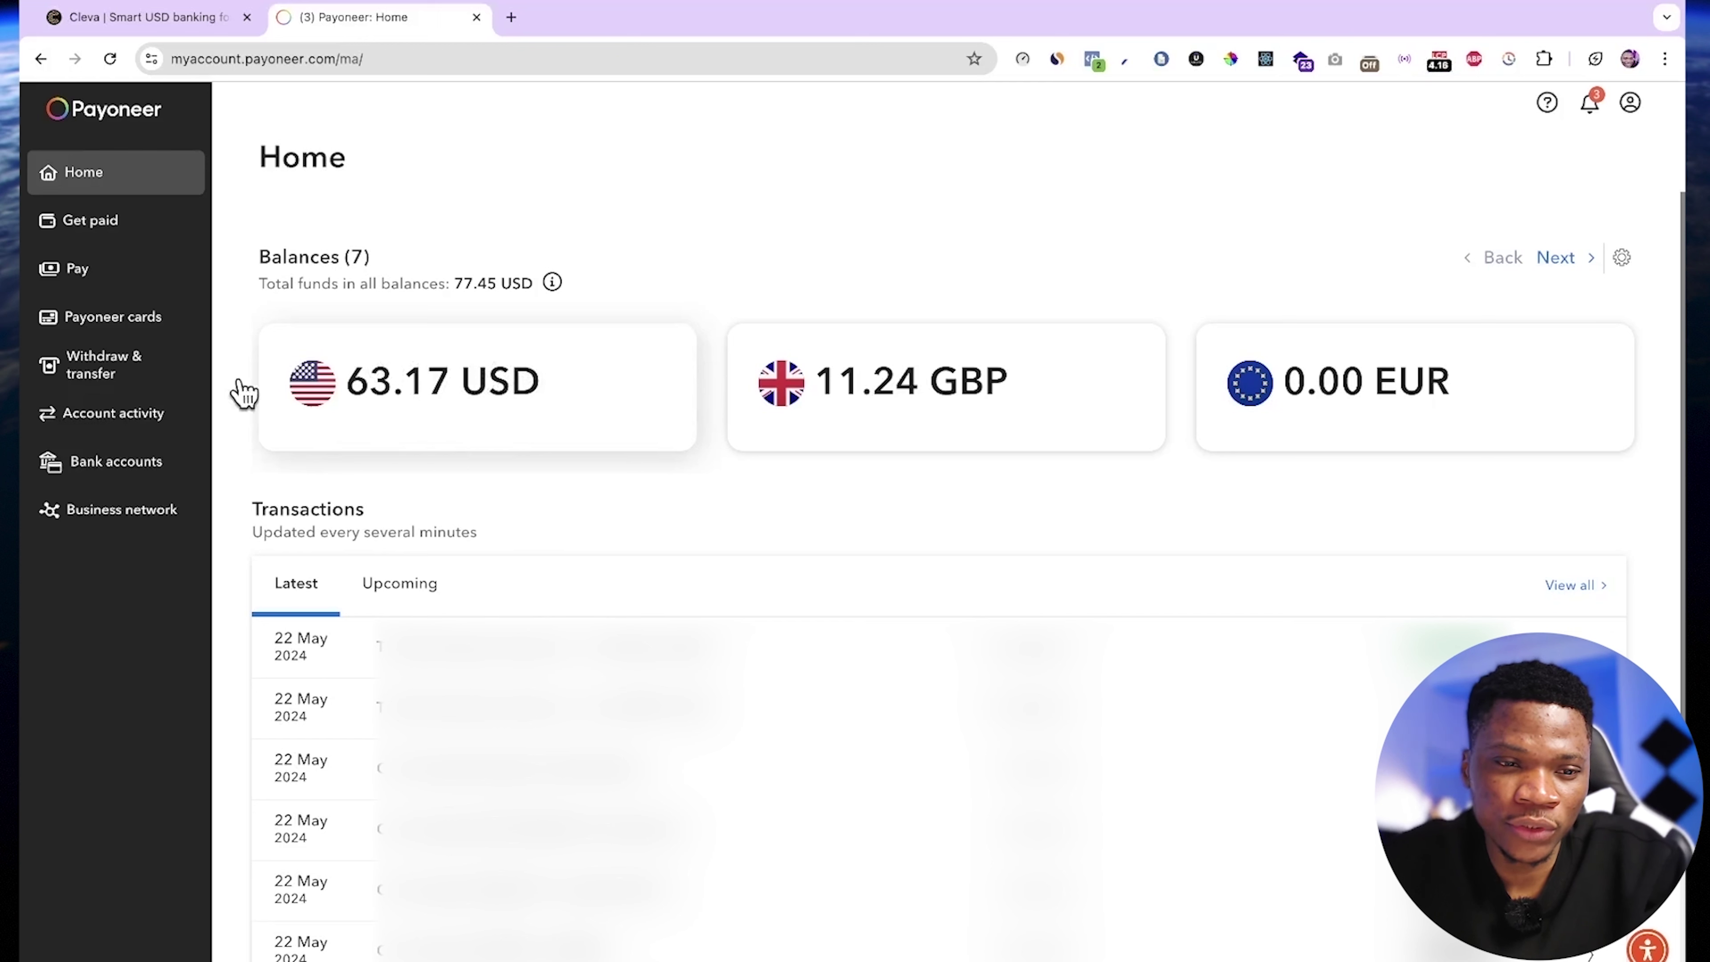
# Set up a 63 USD bank withdrawal from the USD balance to Cleva and review it.
pyautogui.click(127, 364)
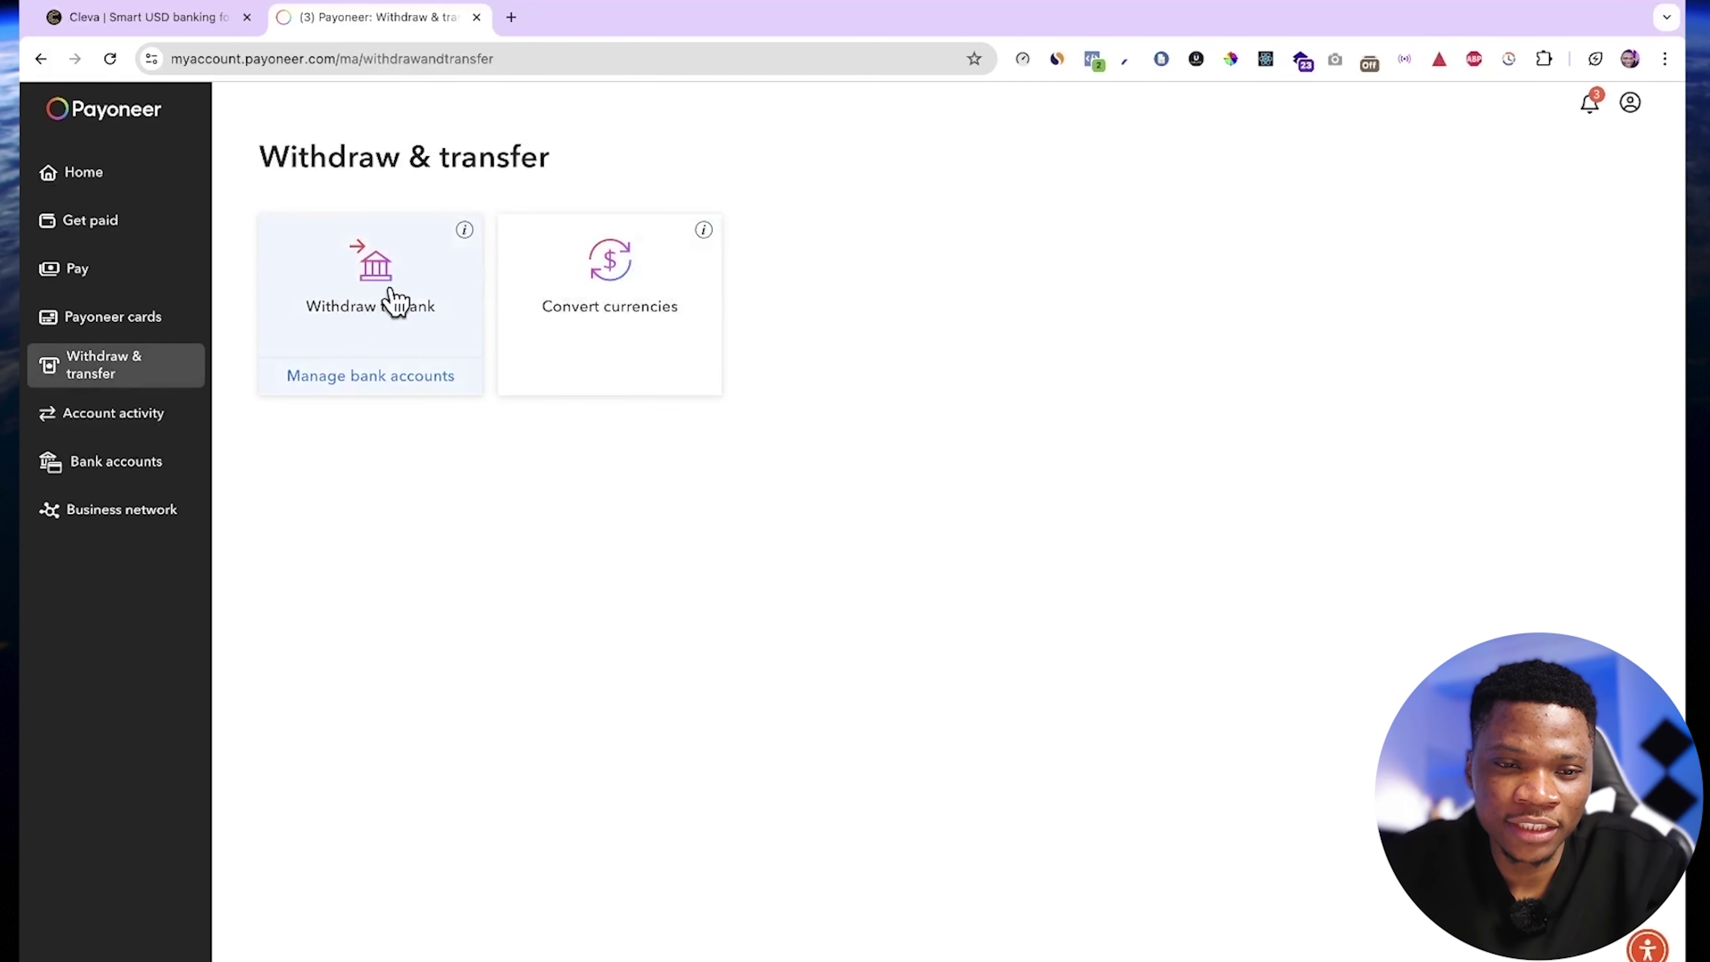
pyautogui.click(384, 296)
pyautogui.click(729, 355)
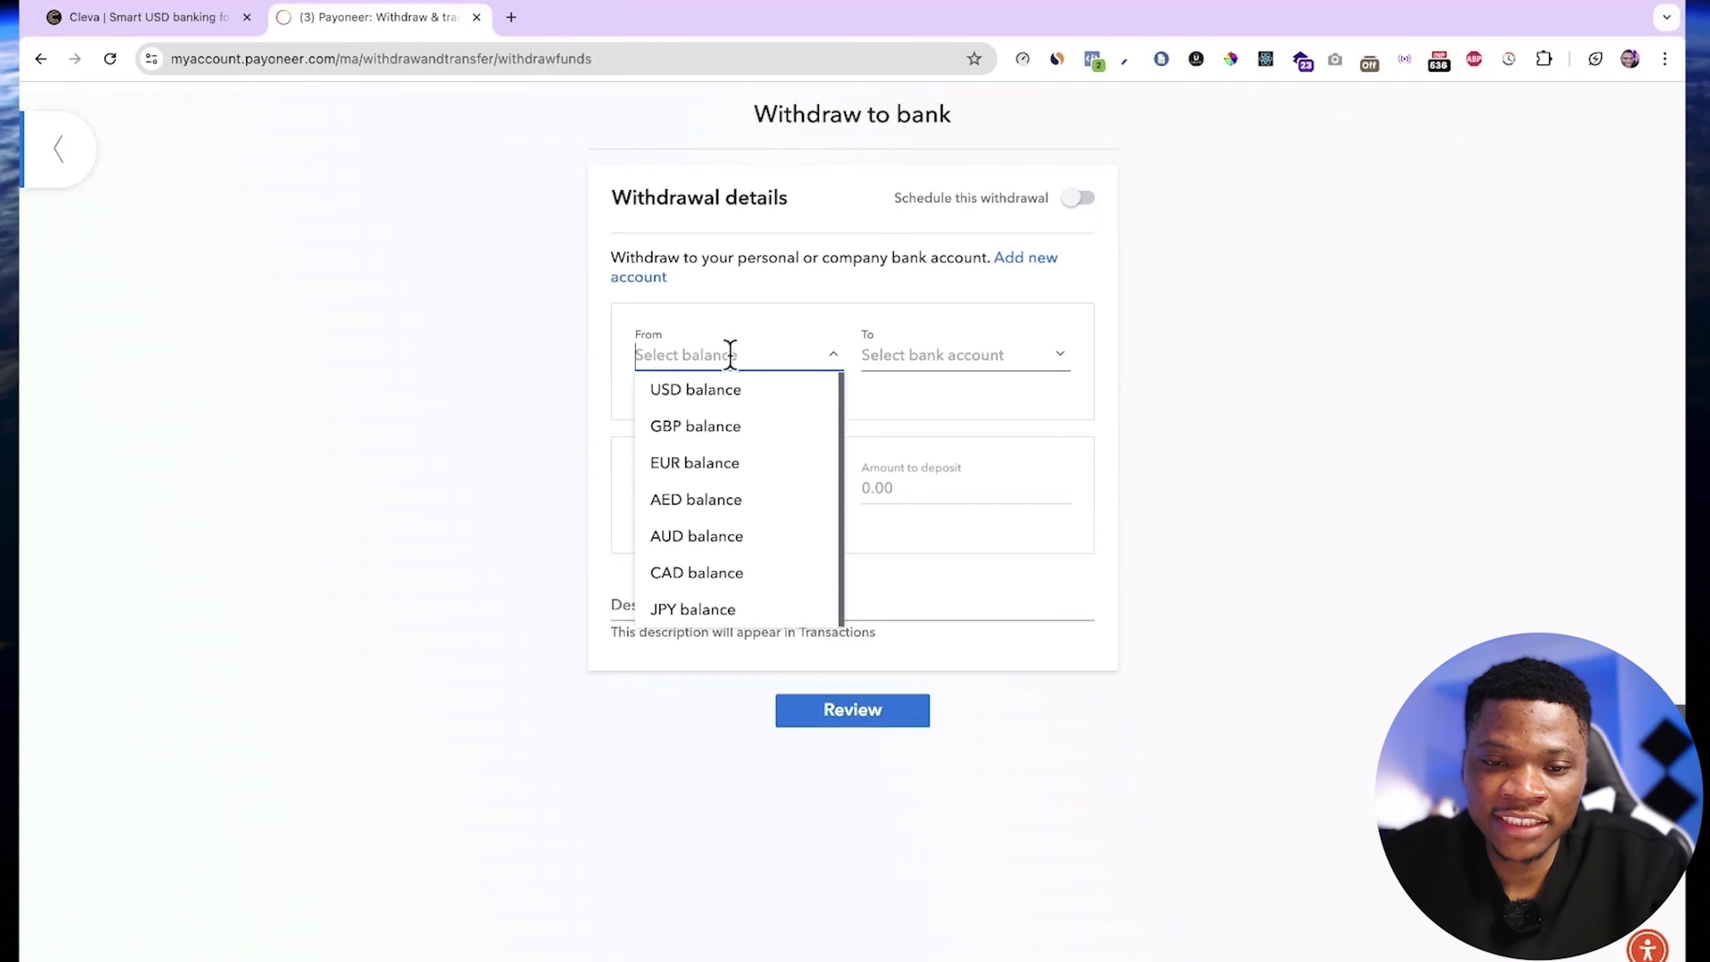
pyautogui.click(727, 397)
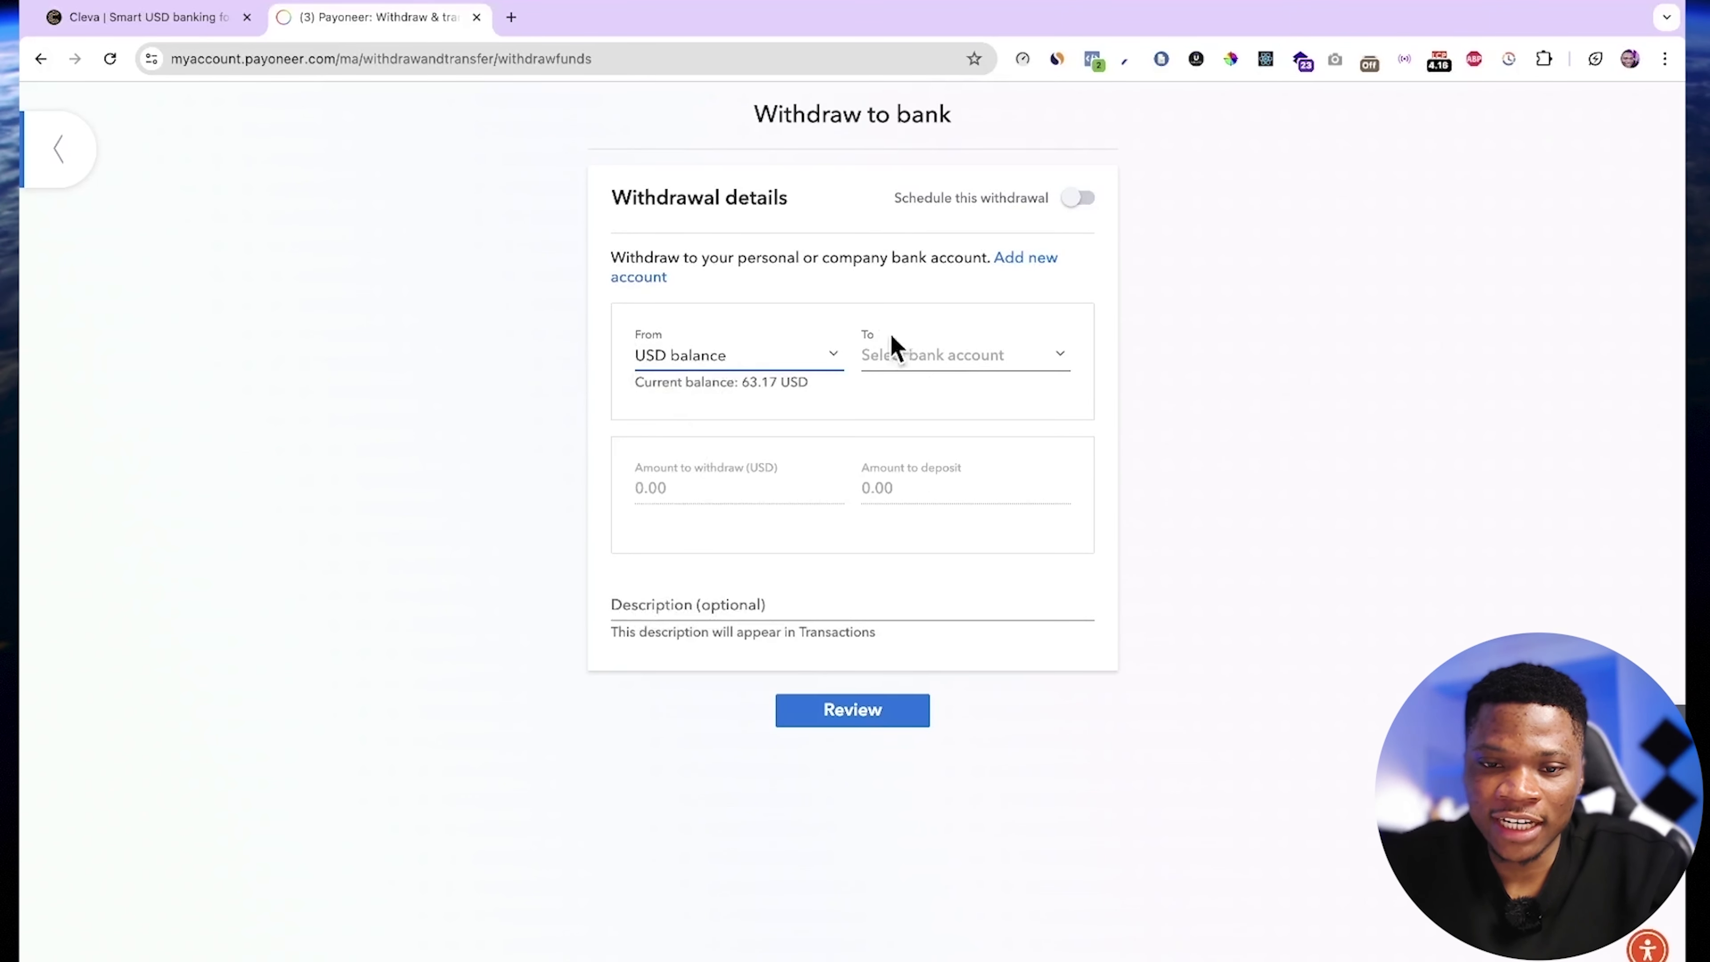
pyautogui.click(1003, 355)
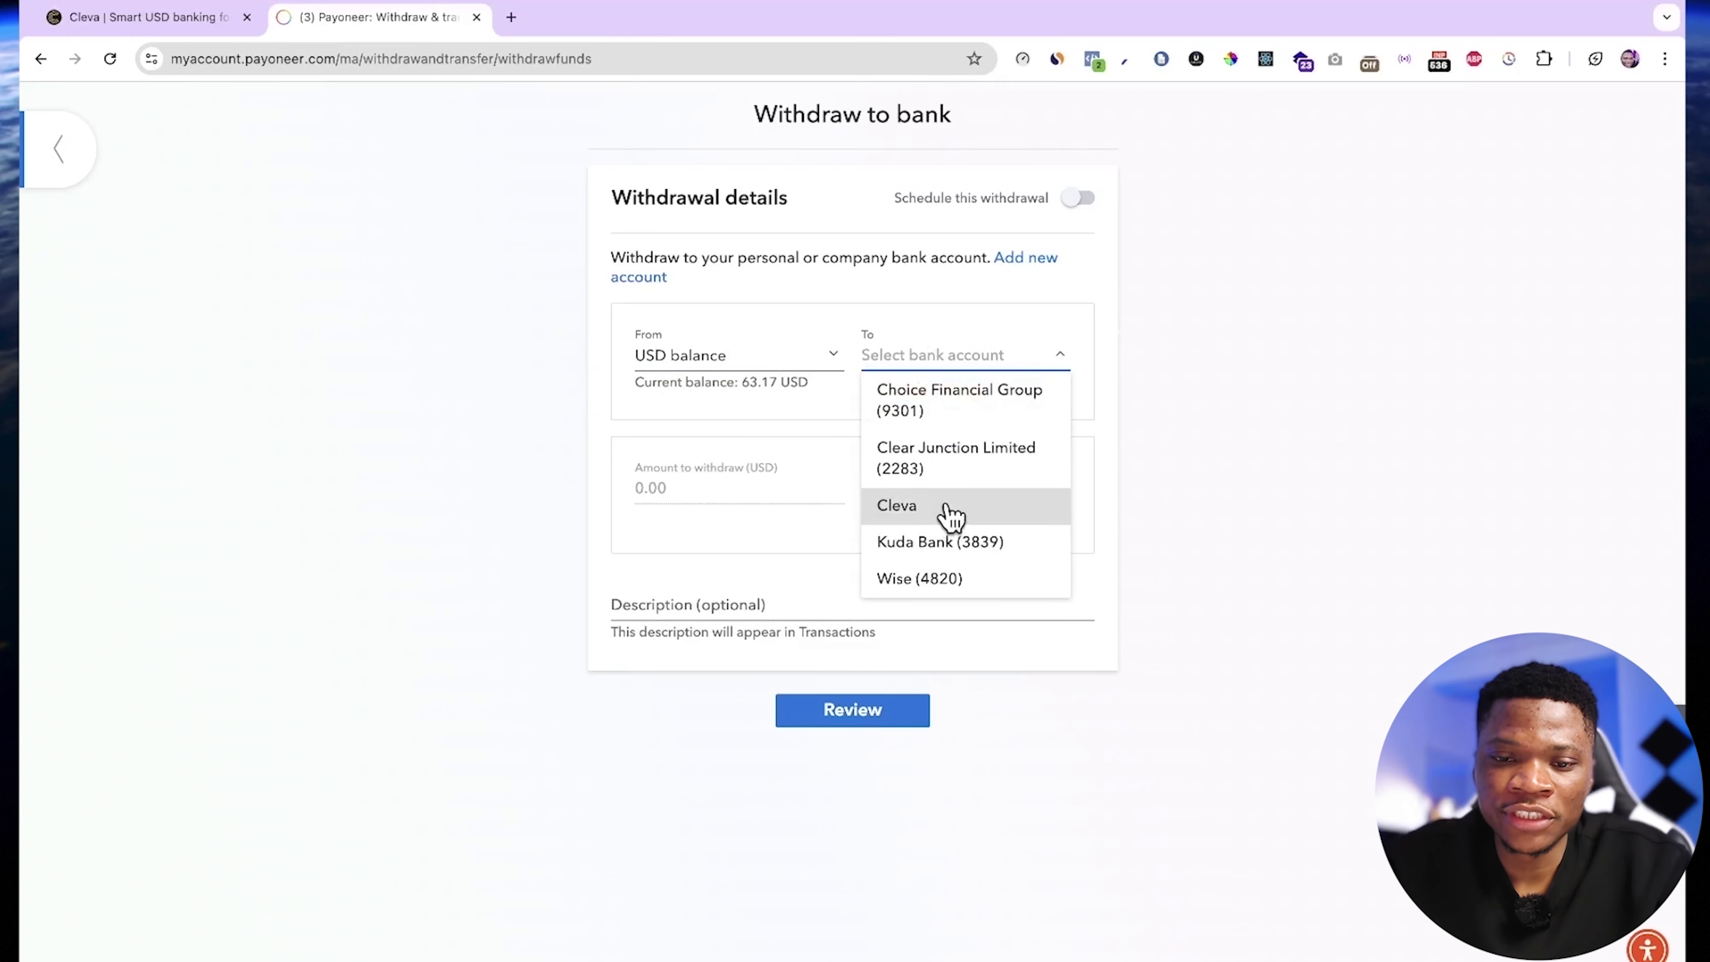
pyautogui.click(917, 511)
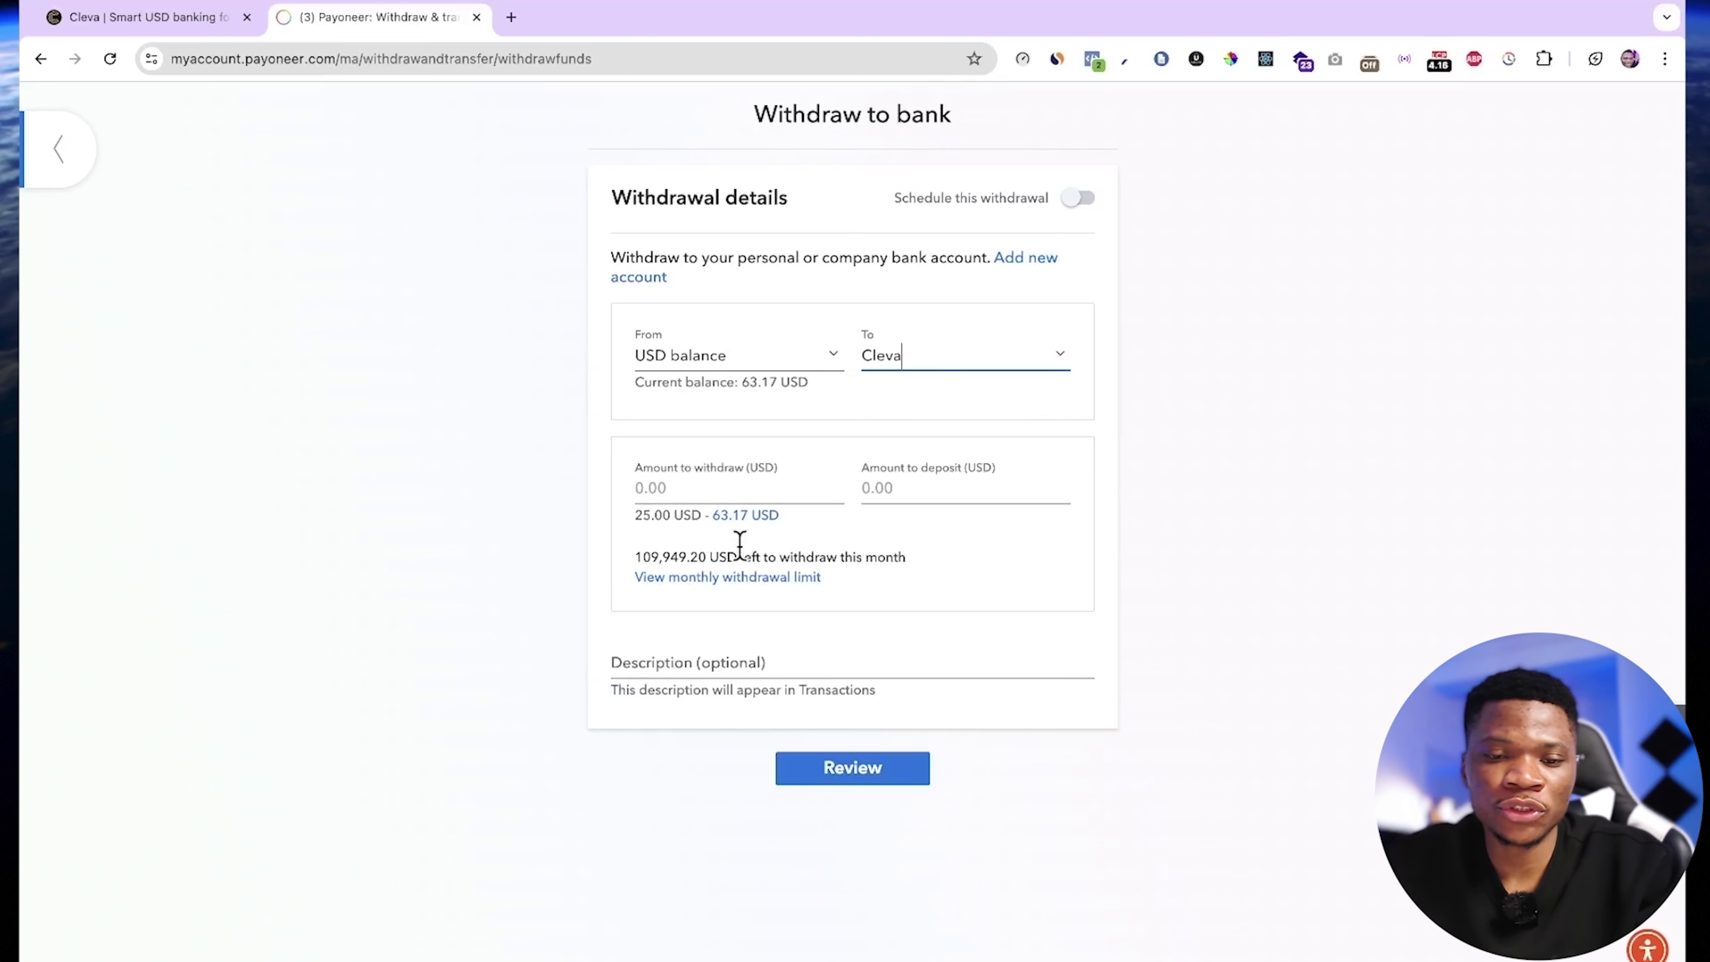
pyautogui.click(692, 489)
pyautogui.write('63')
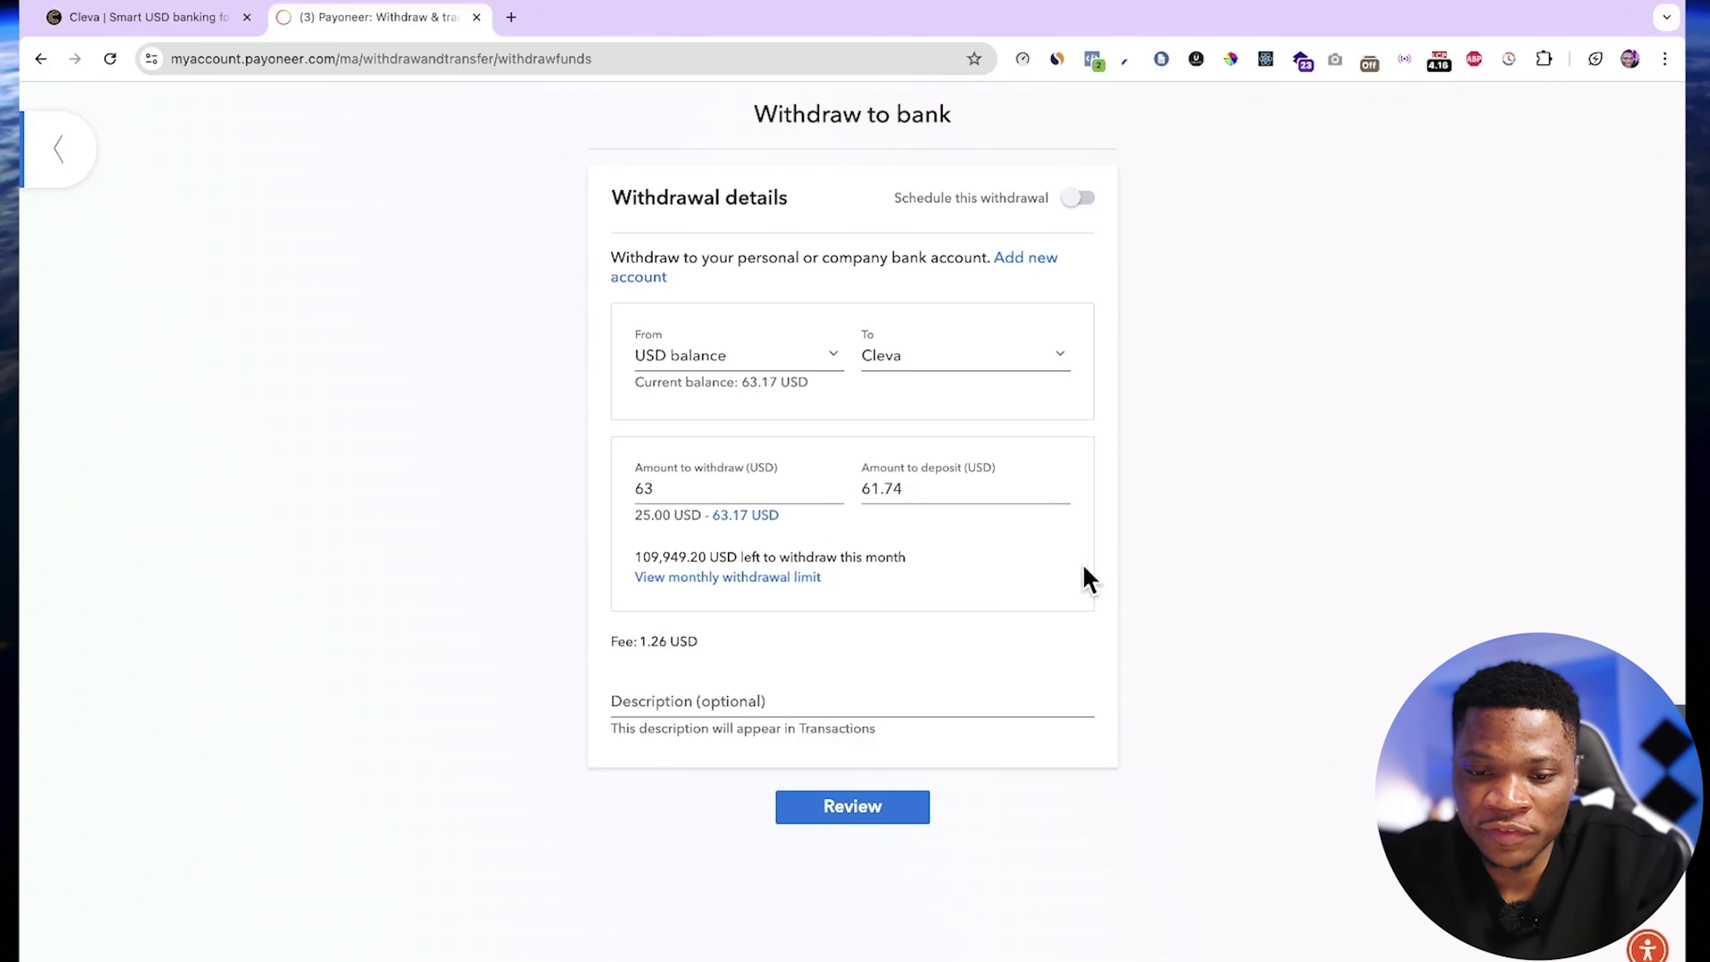
pyautogui.click(890, 812)
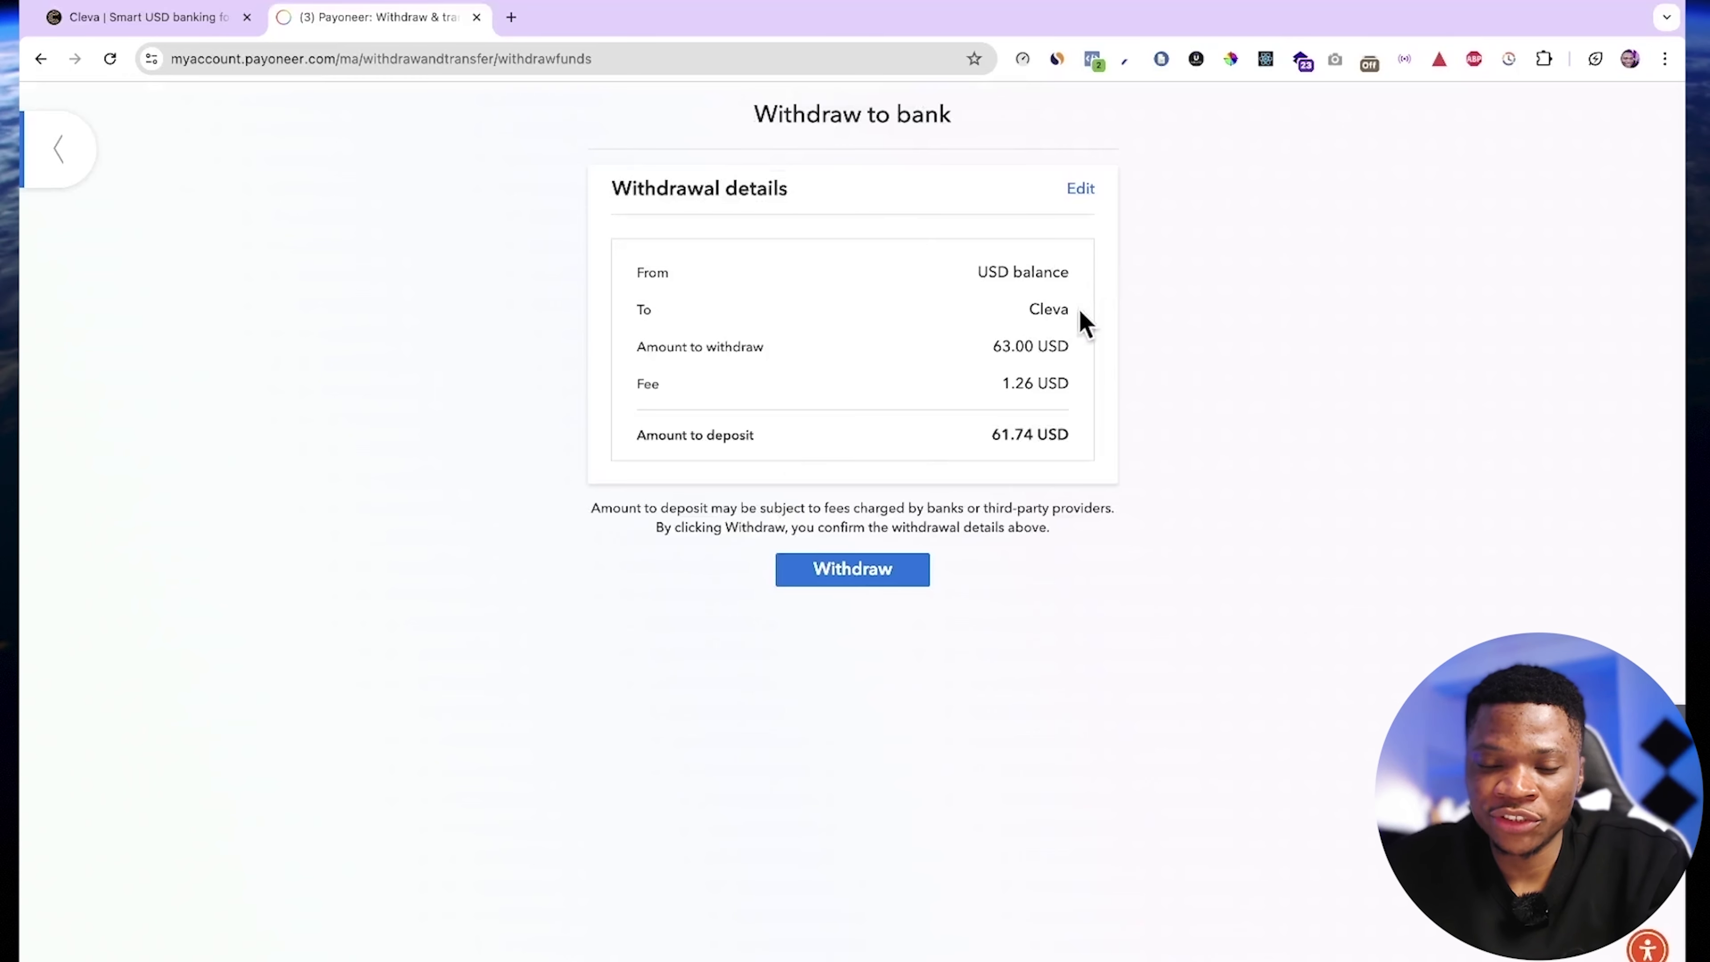
# Confirm the 63.00 USD withdrawal with the verification code, skipping future codes, then check Cleva's balance.
pyautogui.click(885, 574)
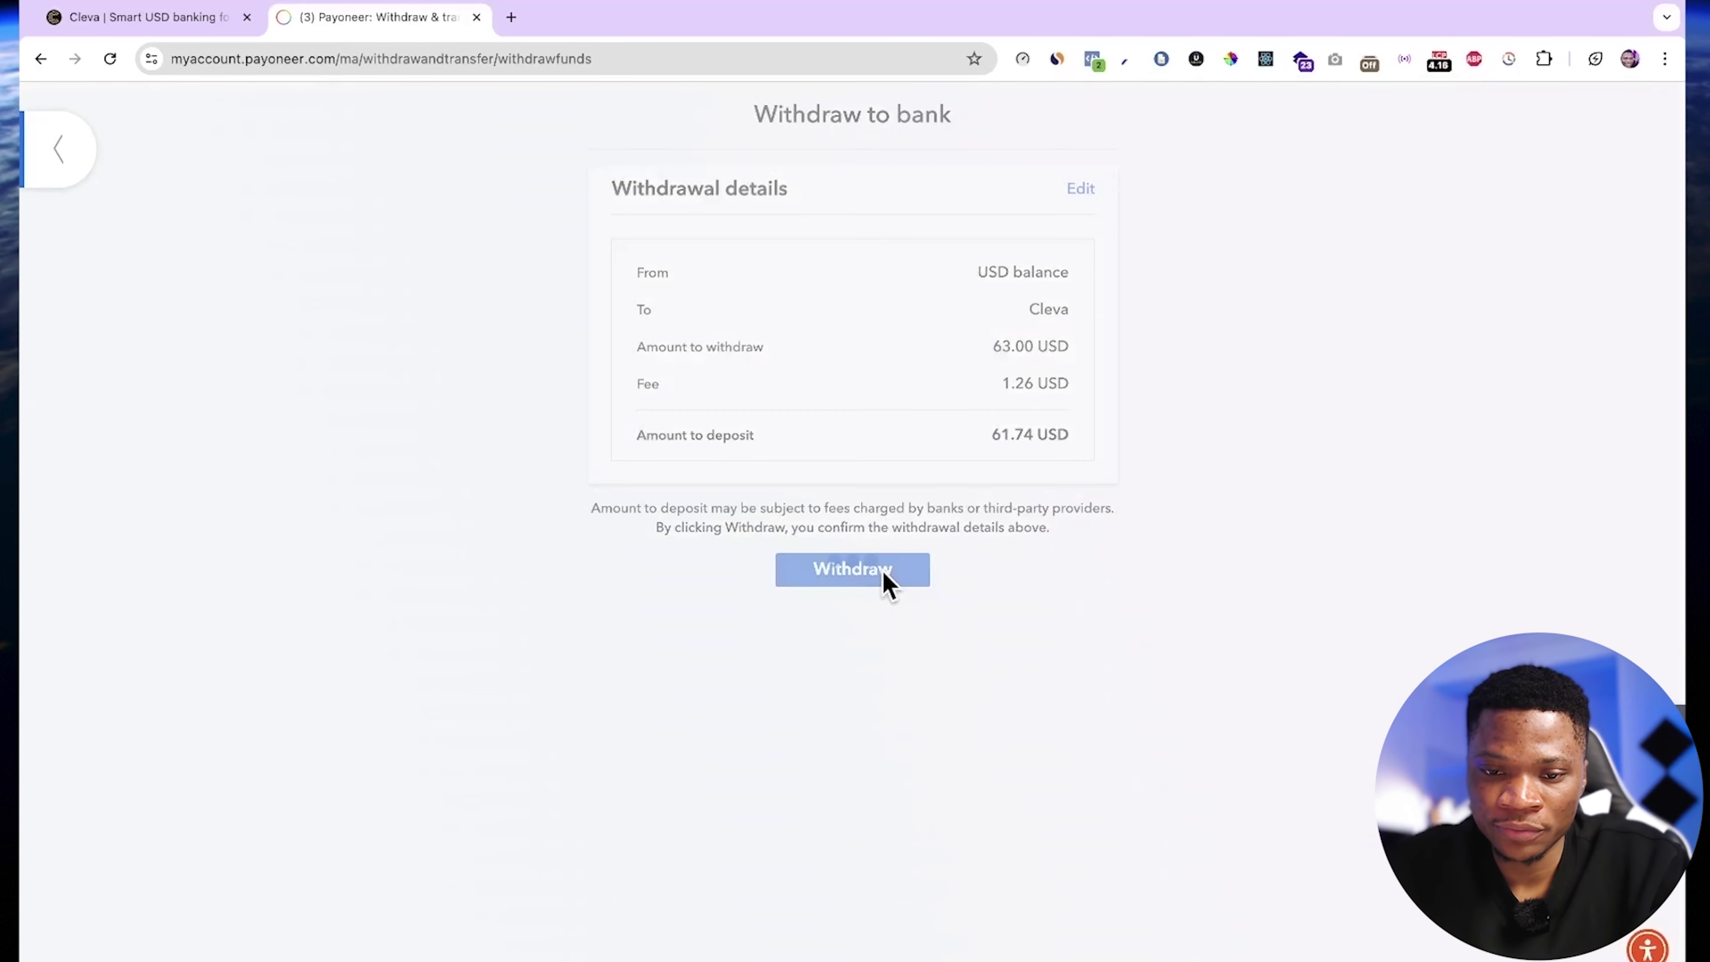
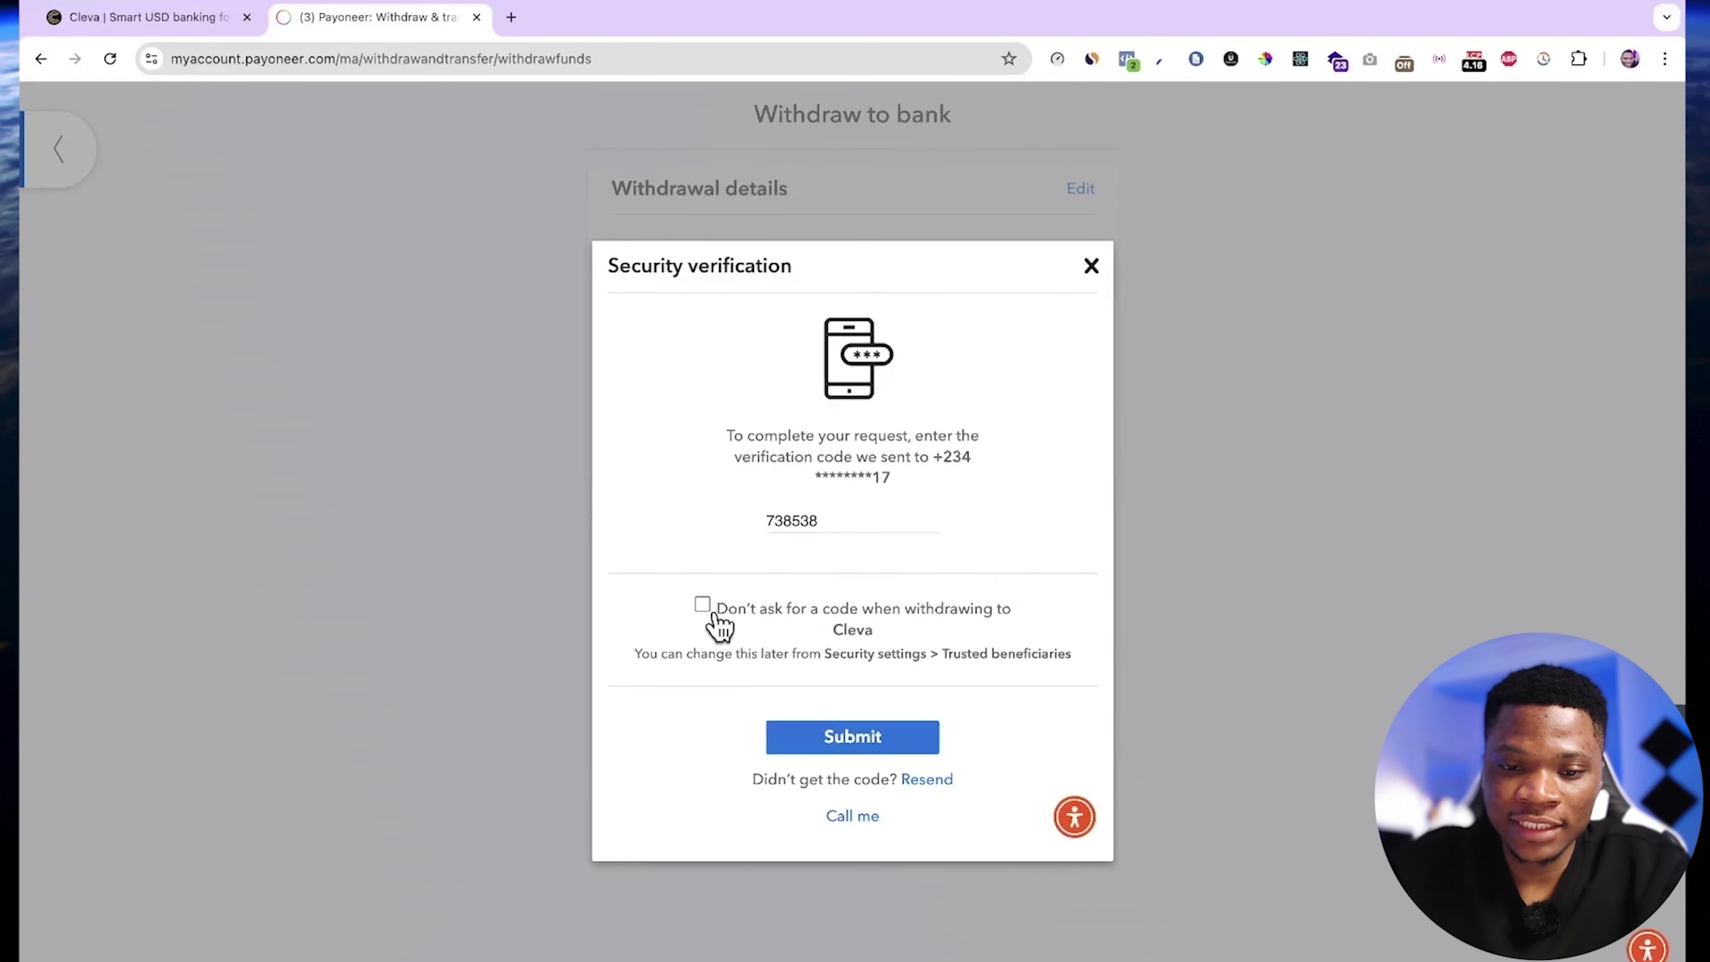
pyautogui.click(702, 607)
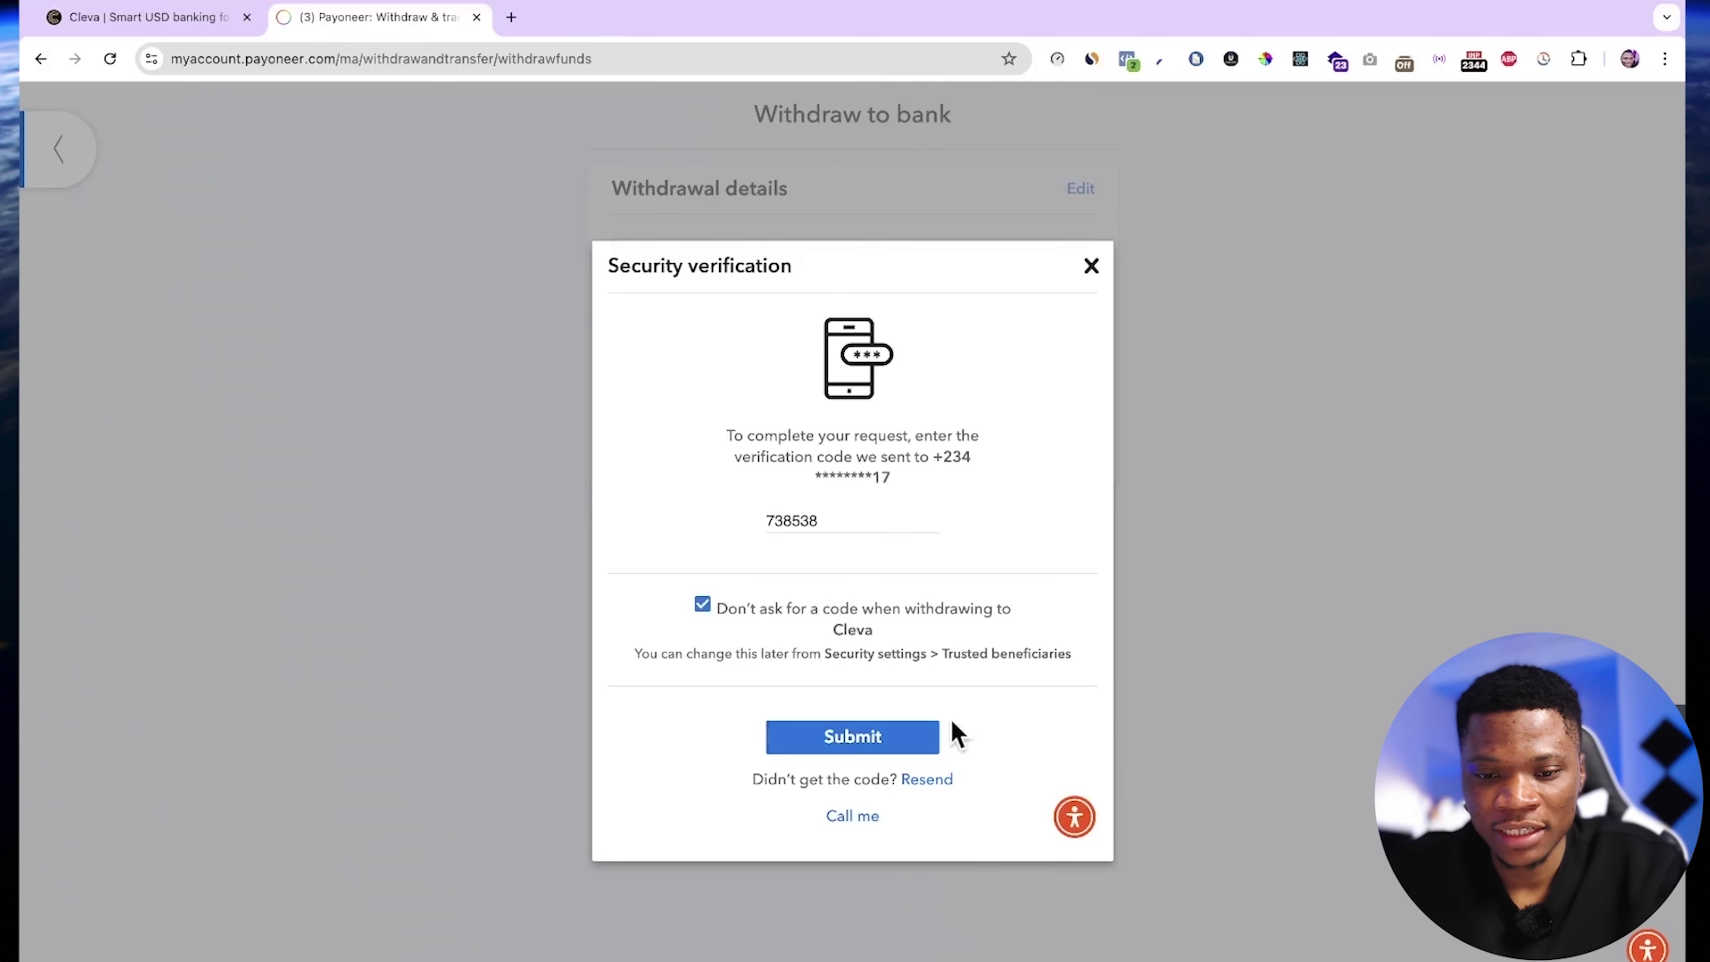
pyautogui.click(867, 739)
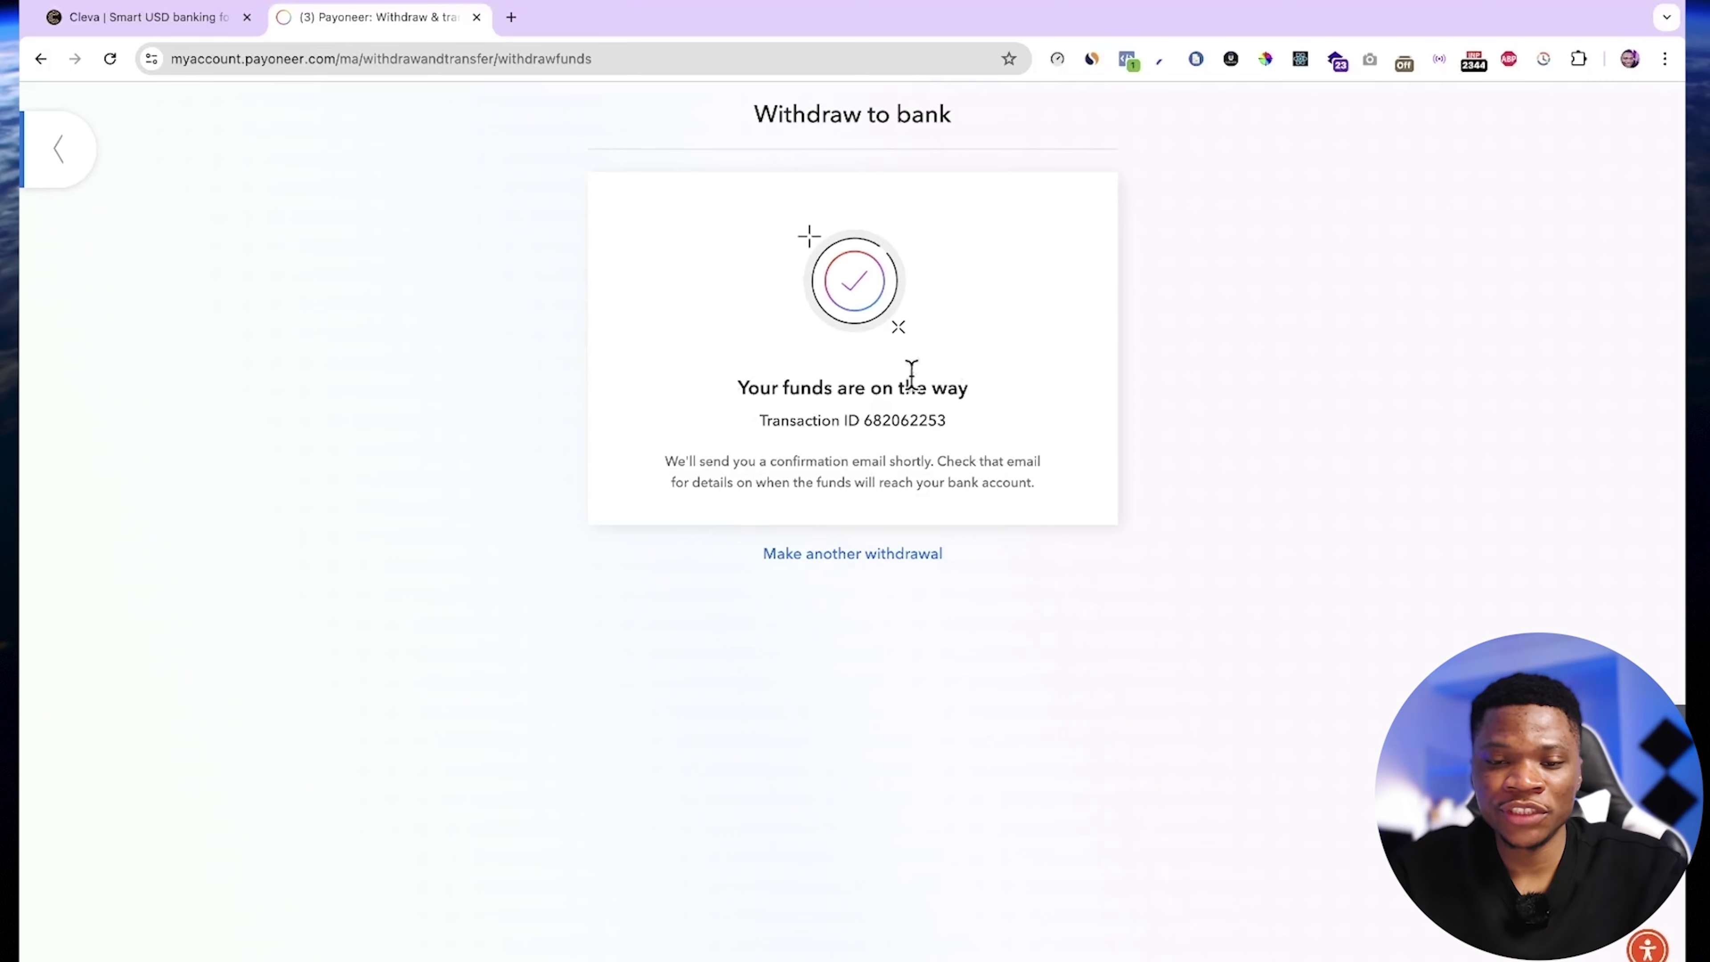
pyautogui.click(74, 158)
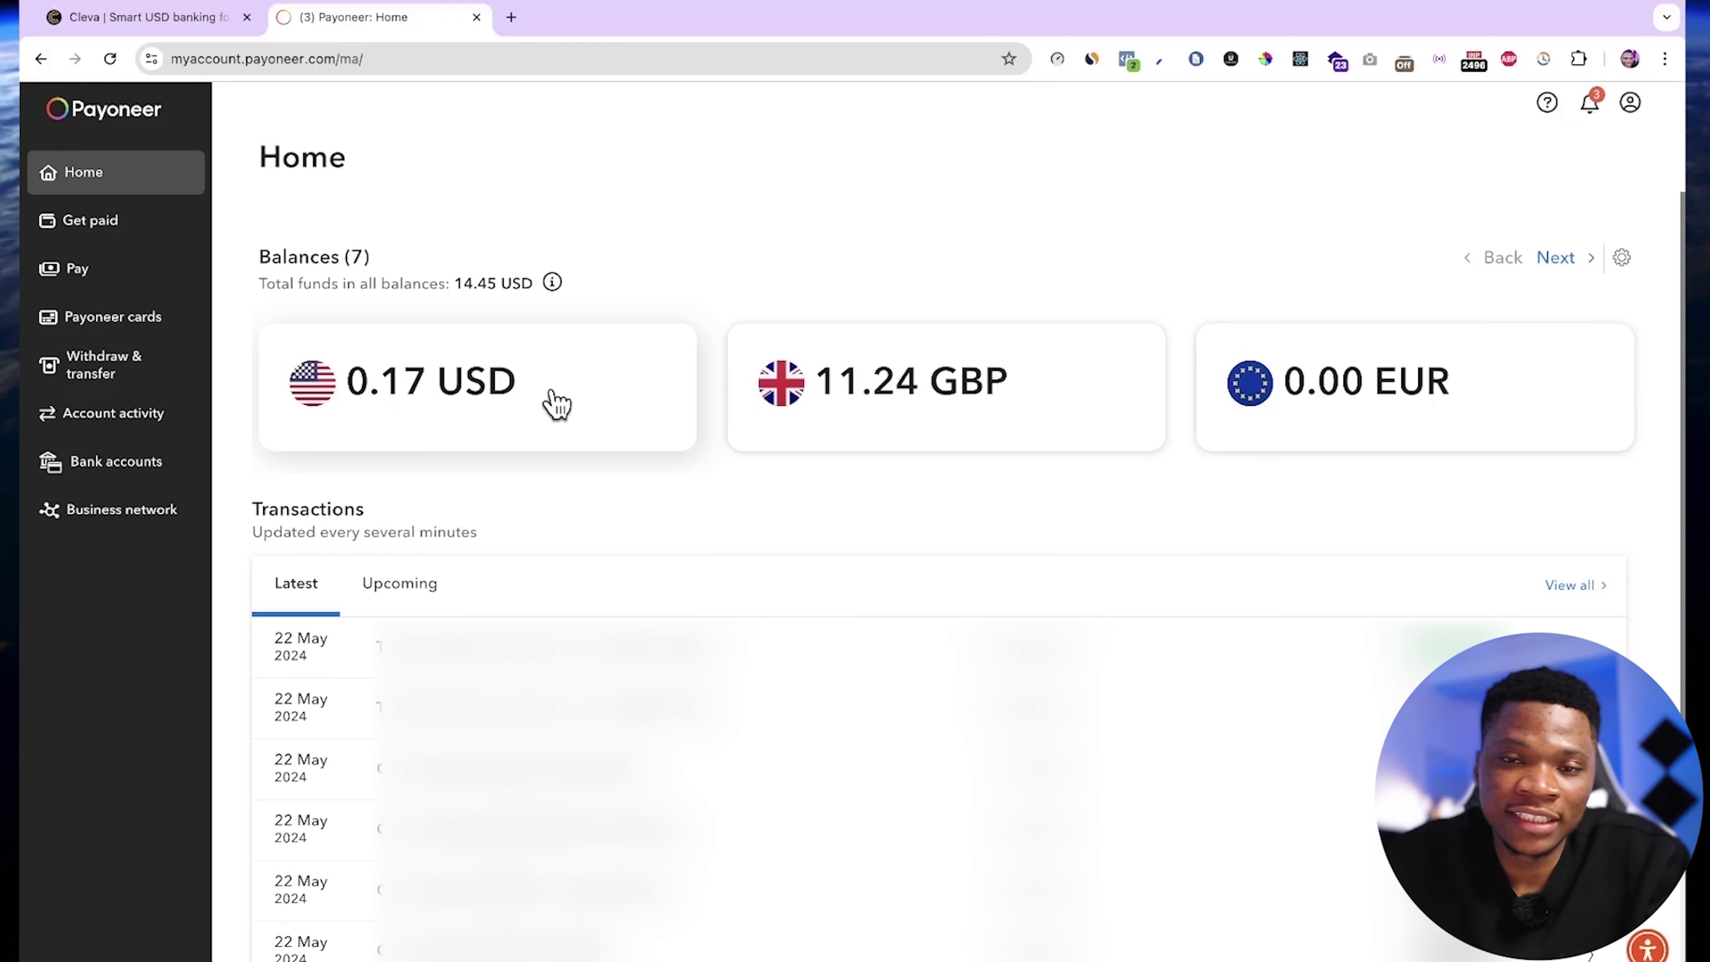
pyautogui.click(170, 20)
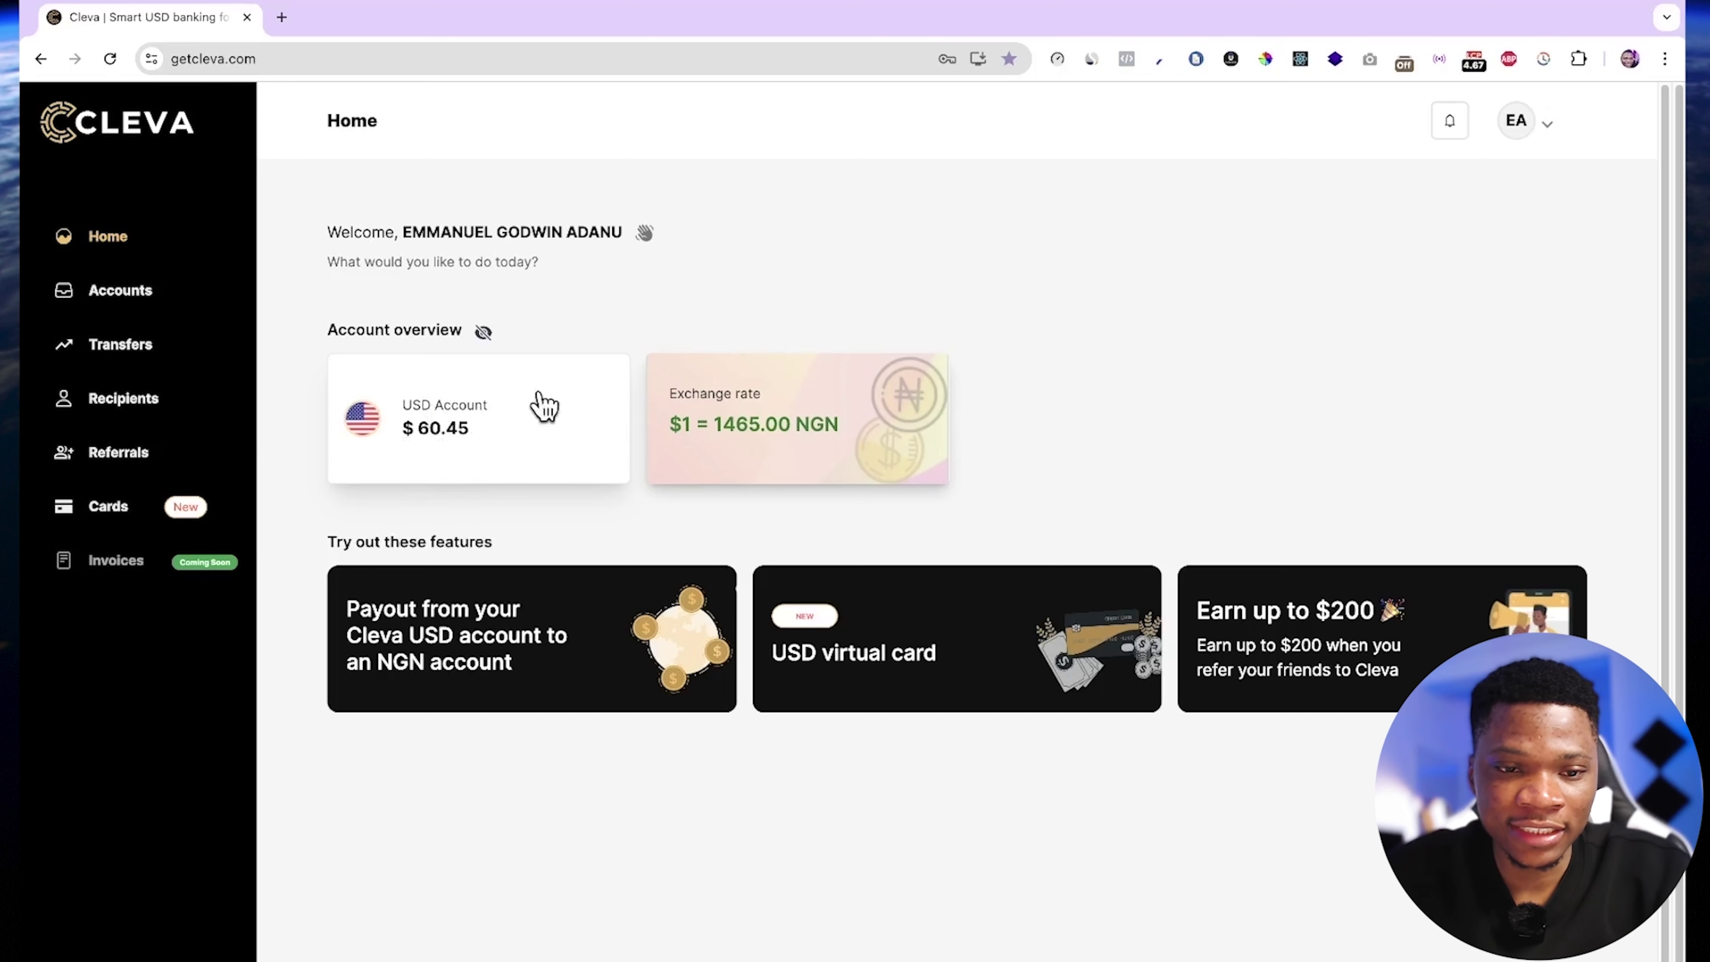
pyautogui.click(143, 304)
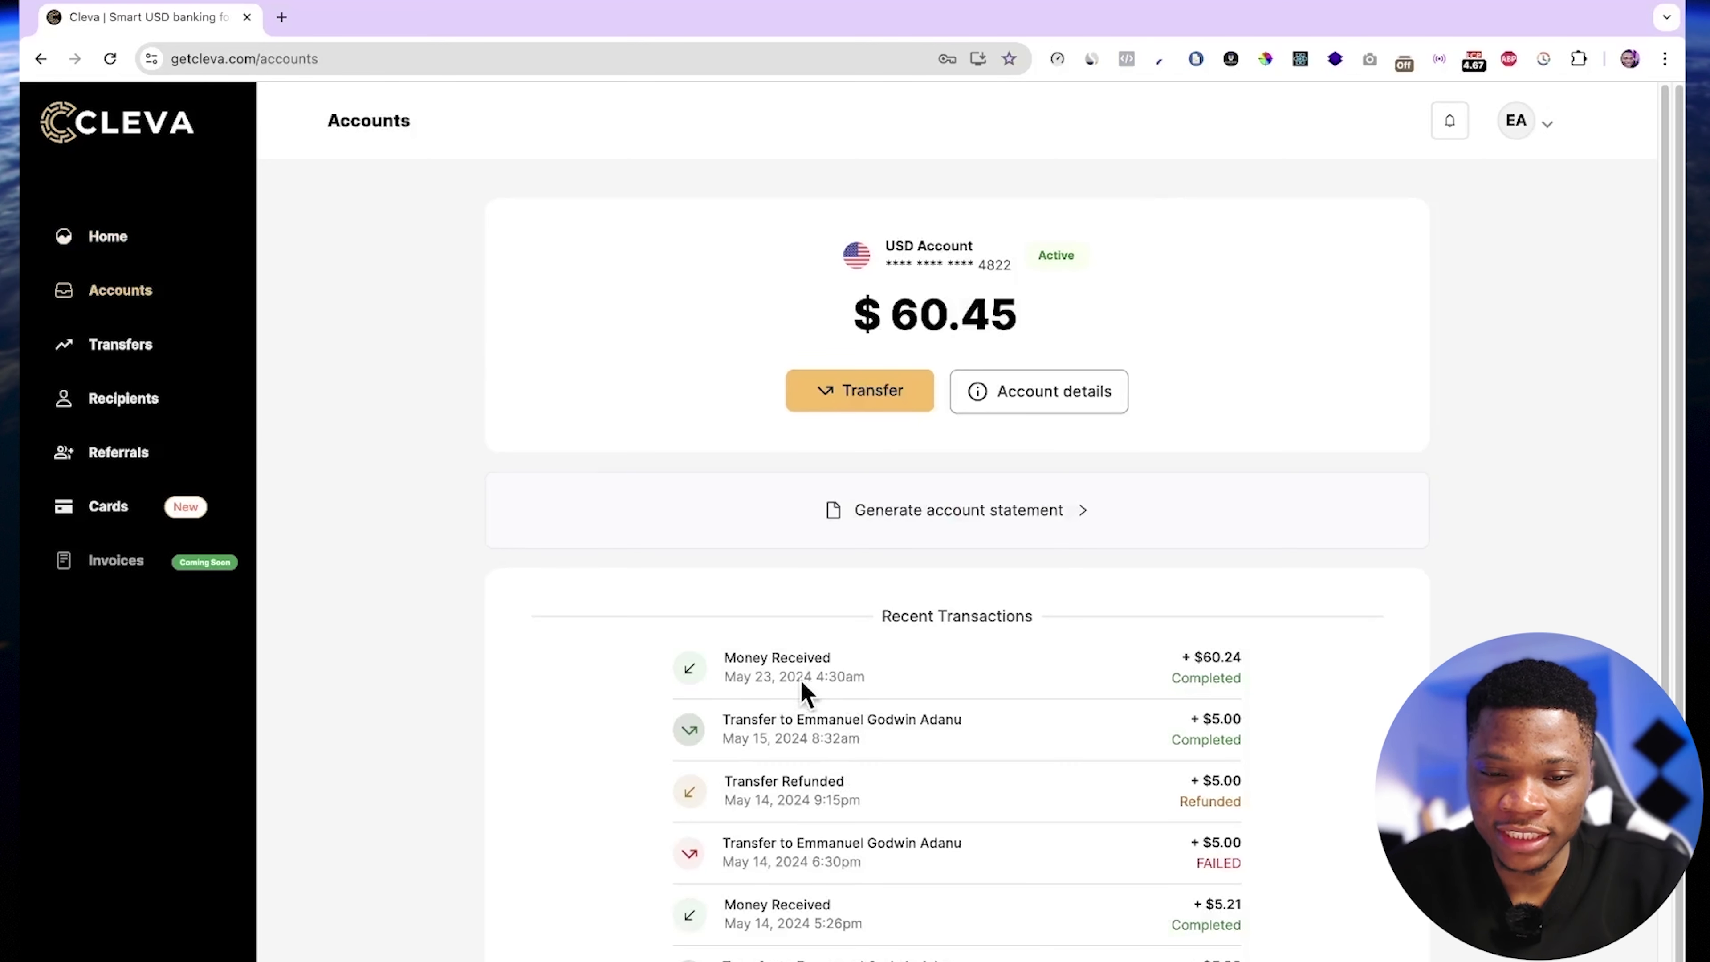
pyautogui.click(808, 678)
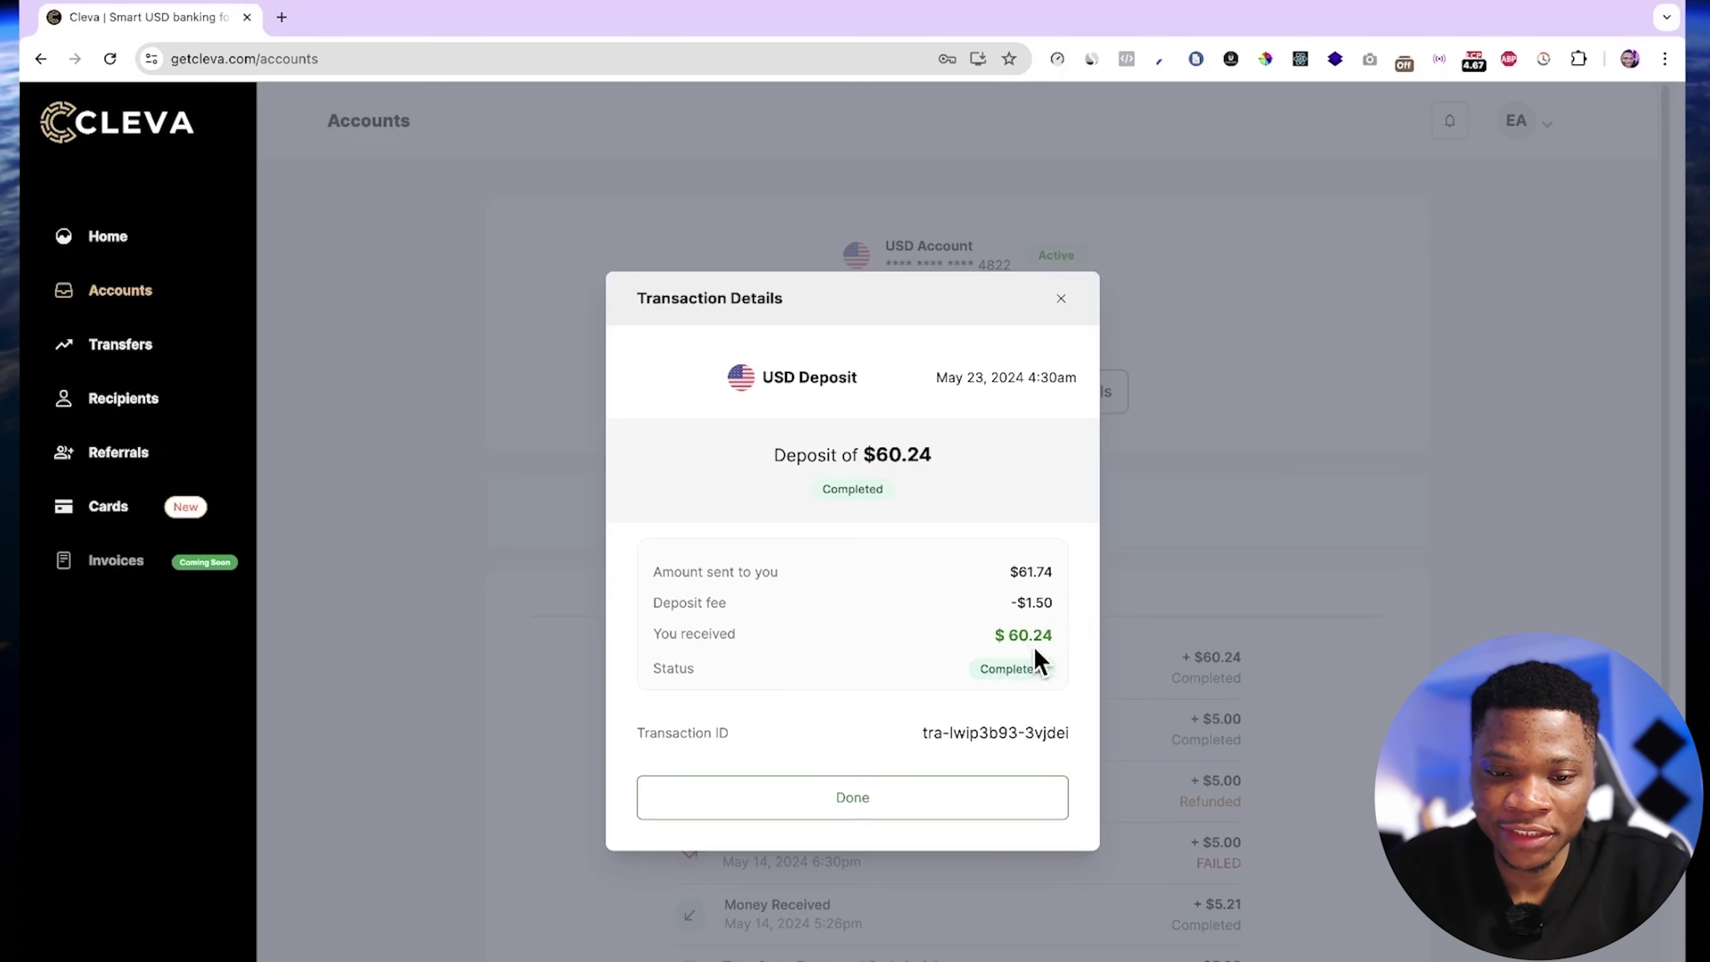
pyautogui.click(1061, 300)
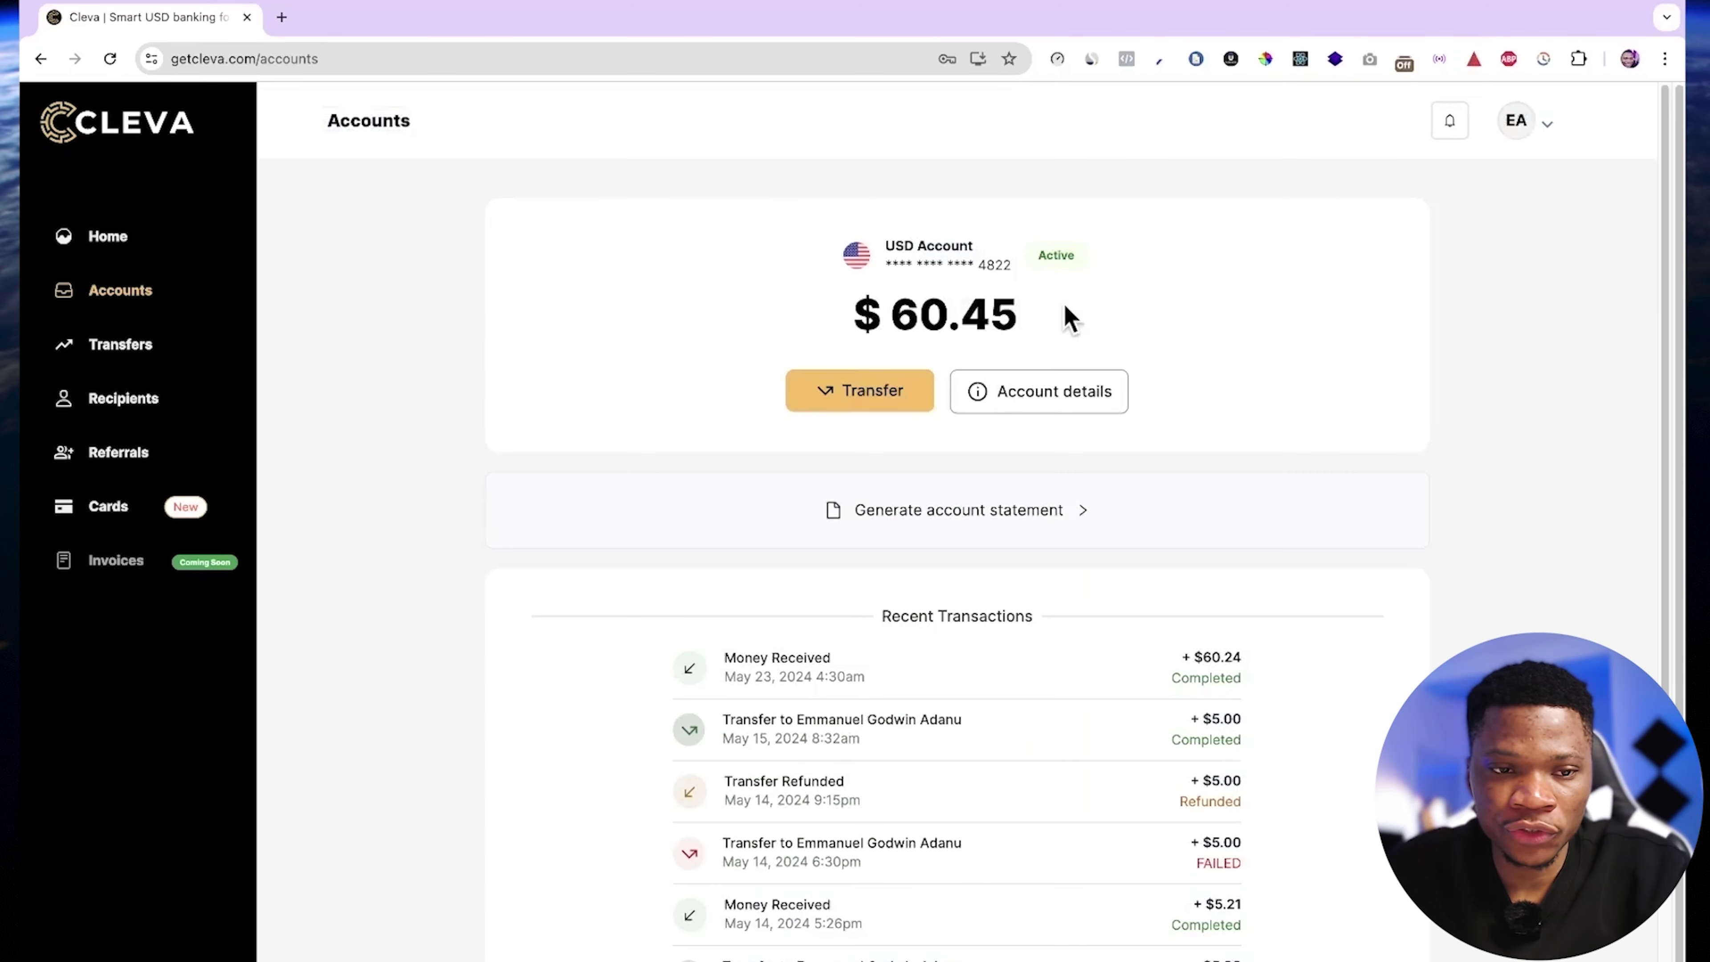
pyautogui.click(143, 248)
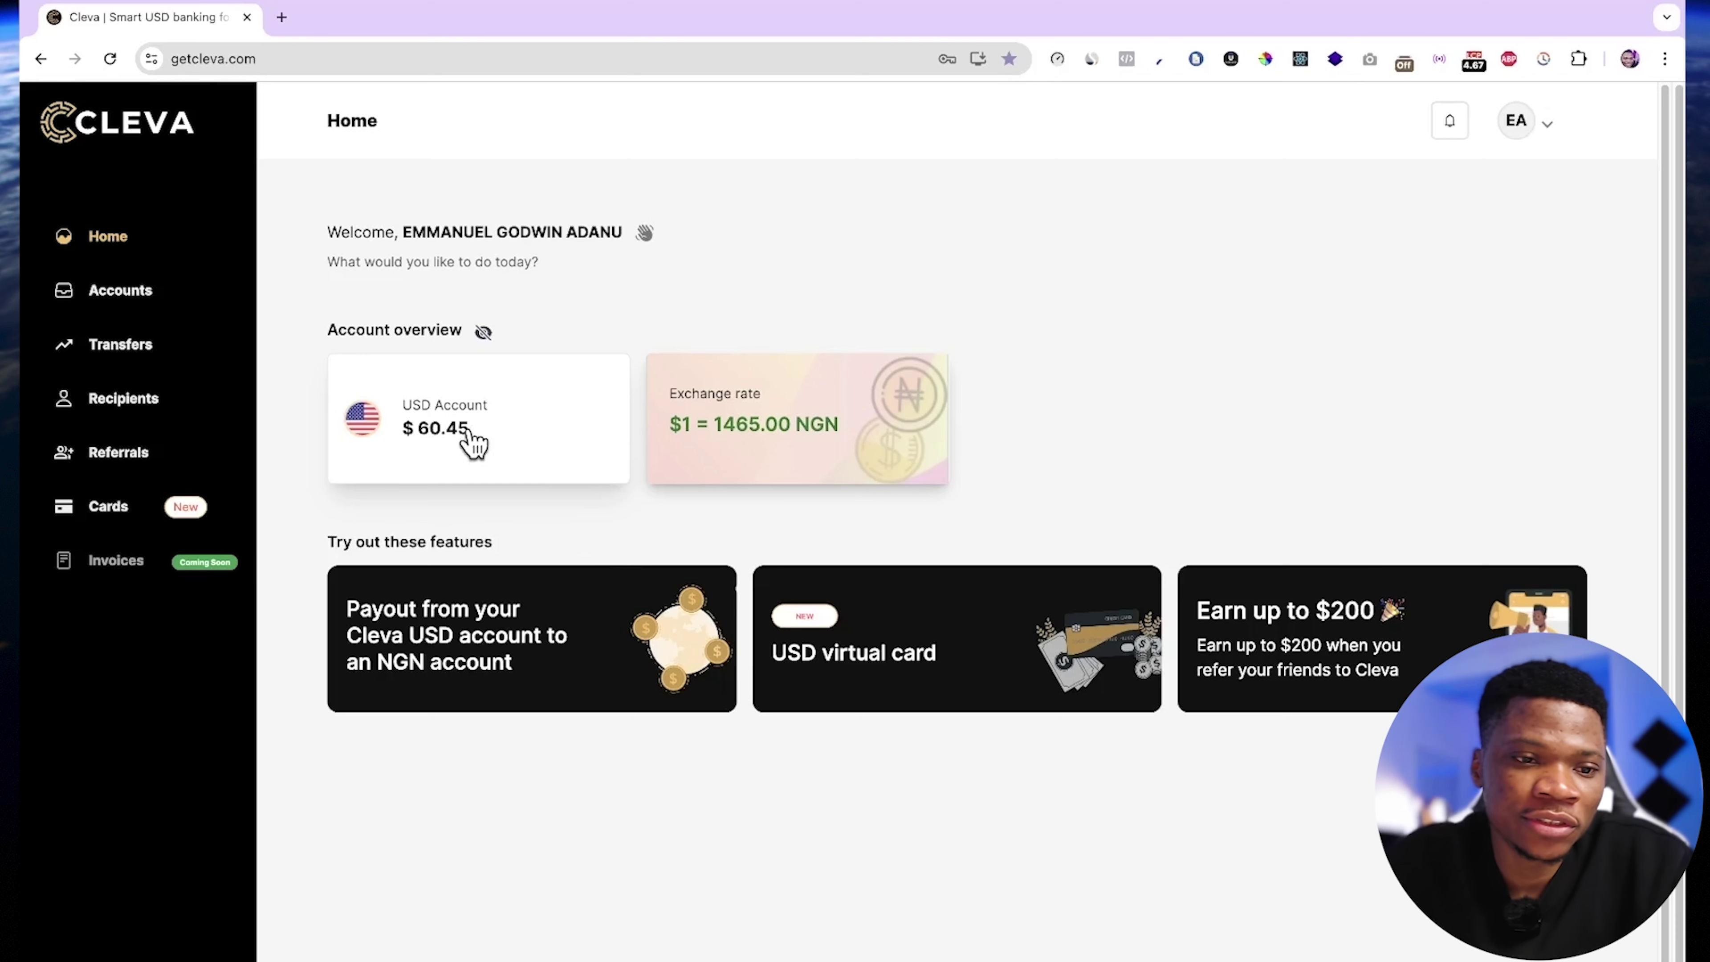
# Start a Nigeria recipient and browse its bank list, then abandon it for the Transfers page.
pyautogui.click(111, 405)
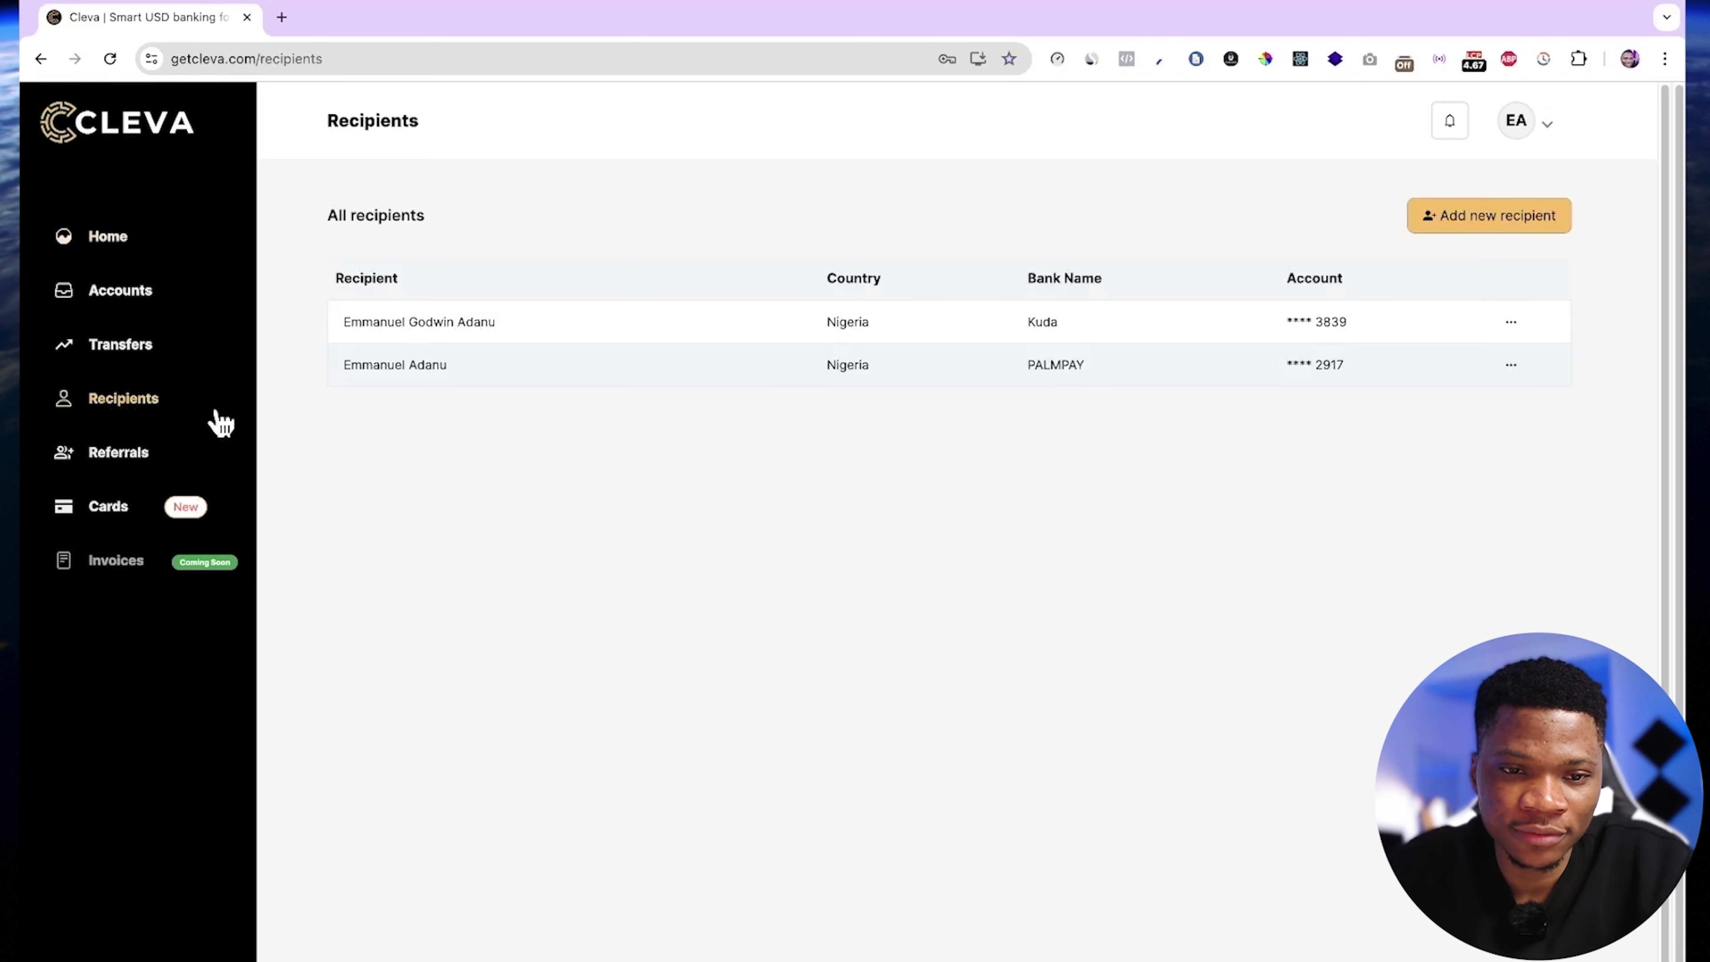
pyautogui.click(1483, 219)
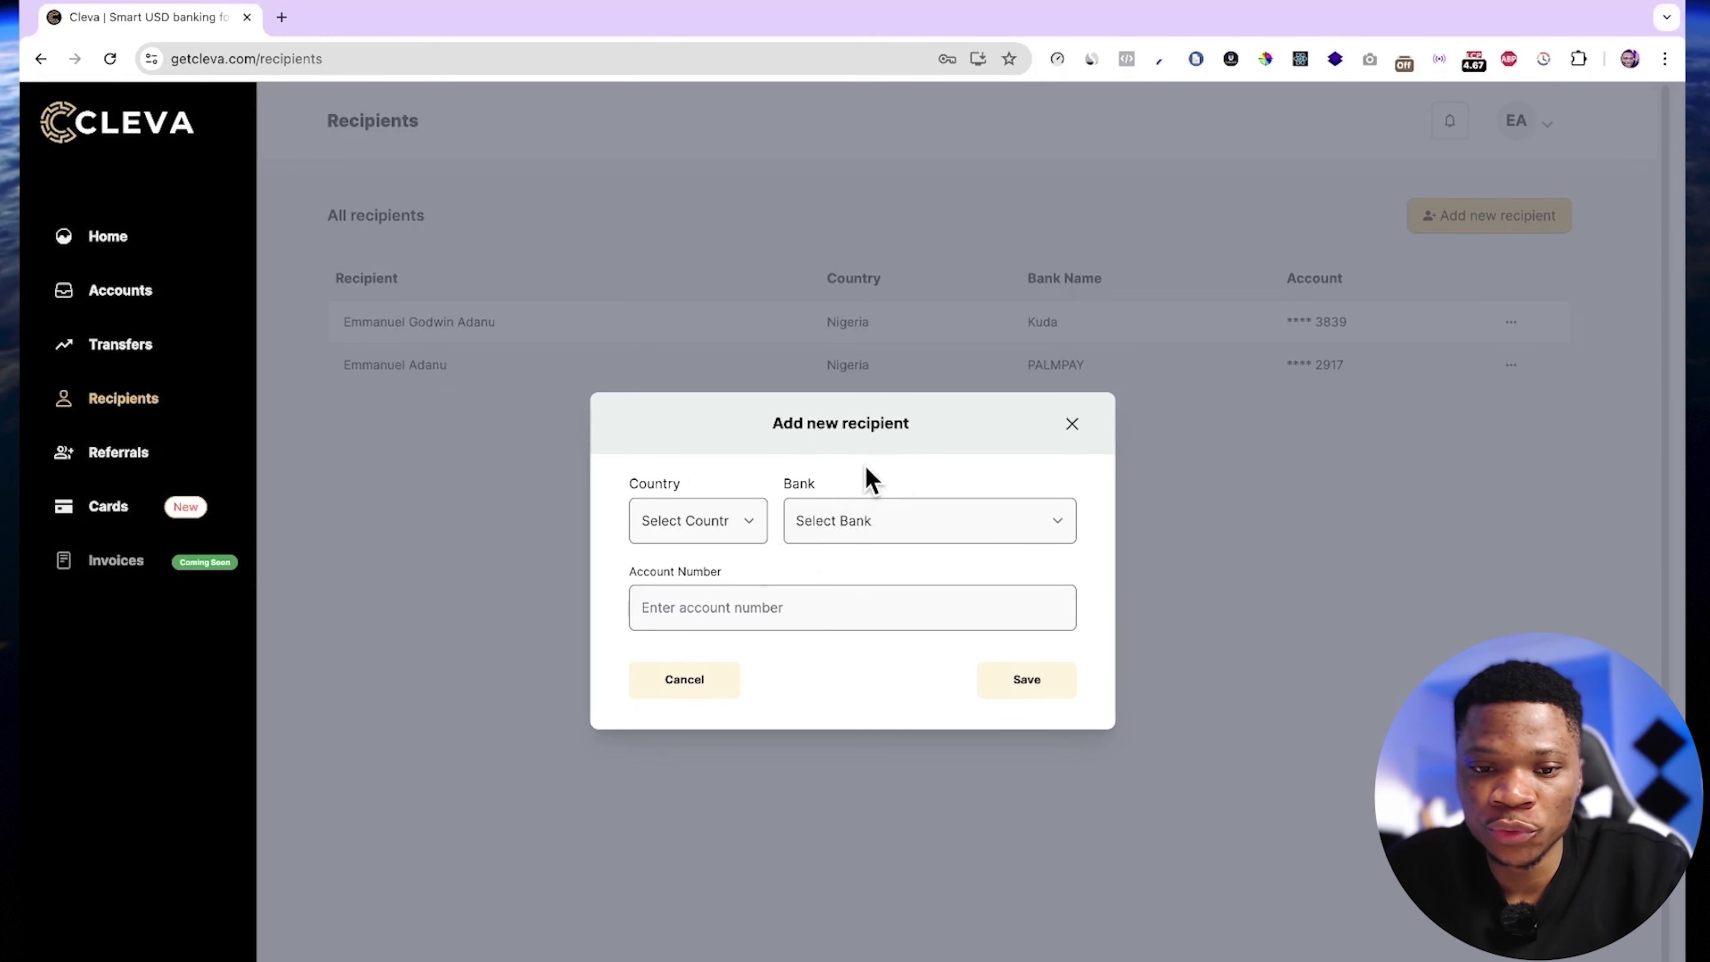
pyautogui.click(750, 520)
pyautogui.click(700, 544)
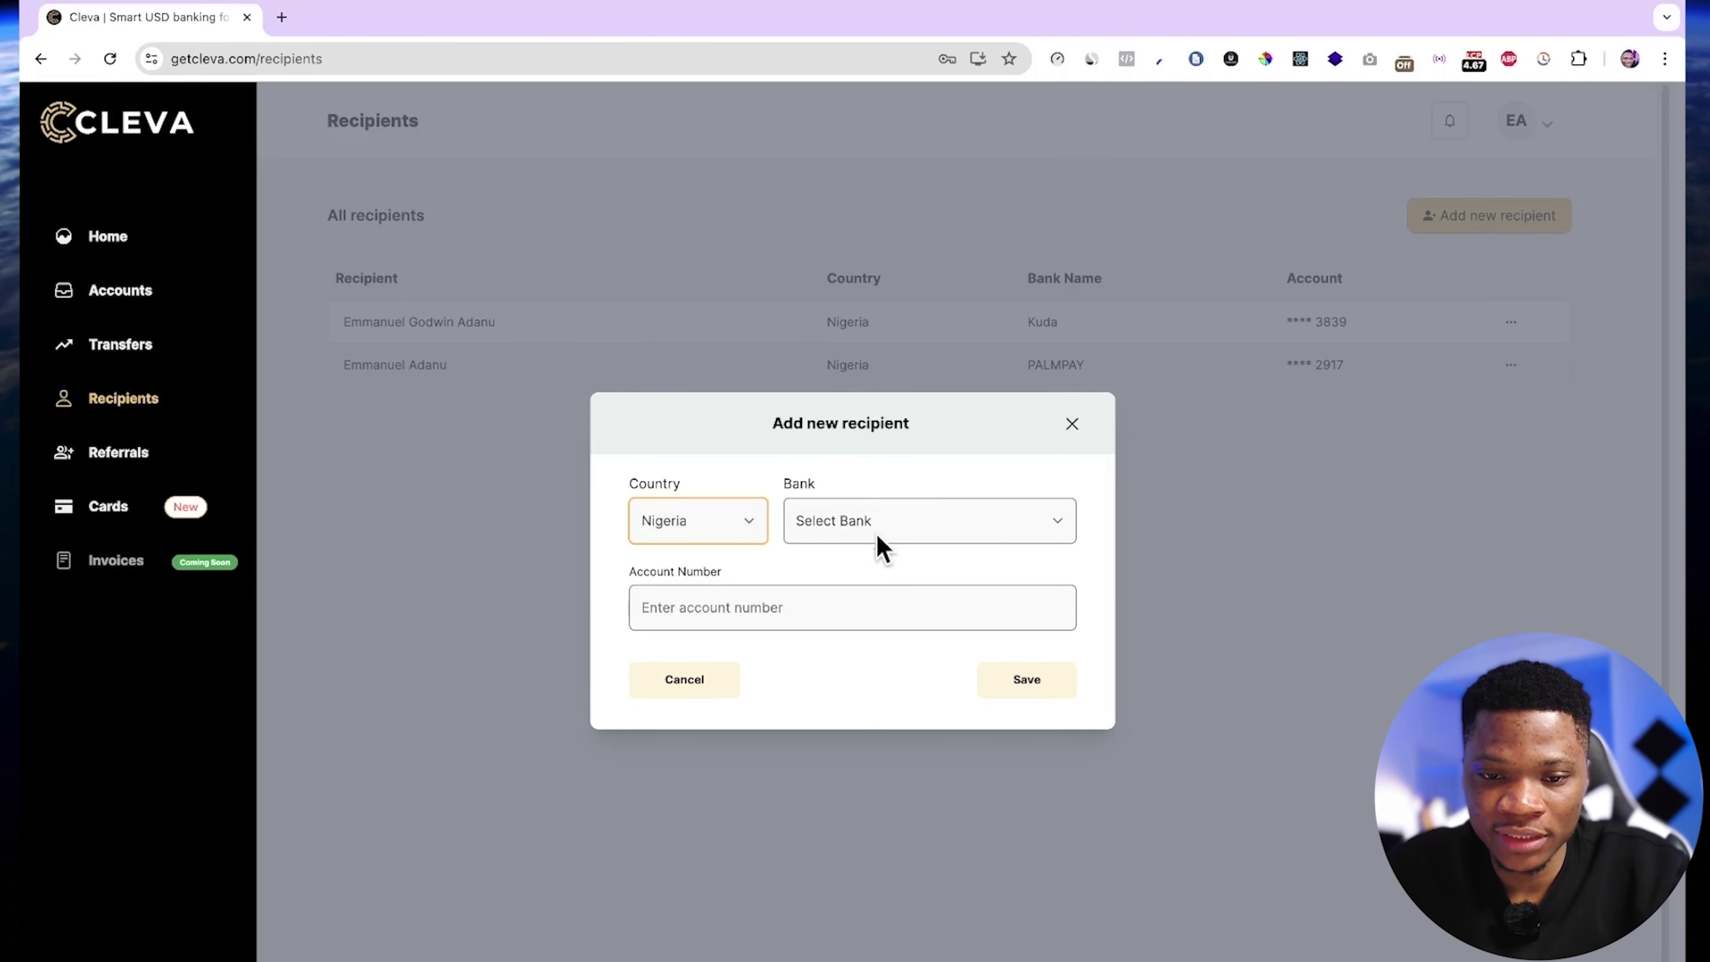
pyautogui.click(877, 533)
pyautogui.scroll(-10, 888, 774)
pyautogui.click(701, 588)
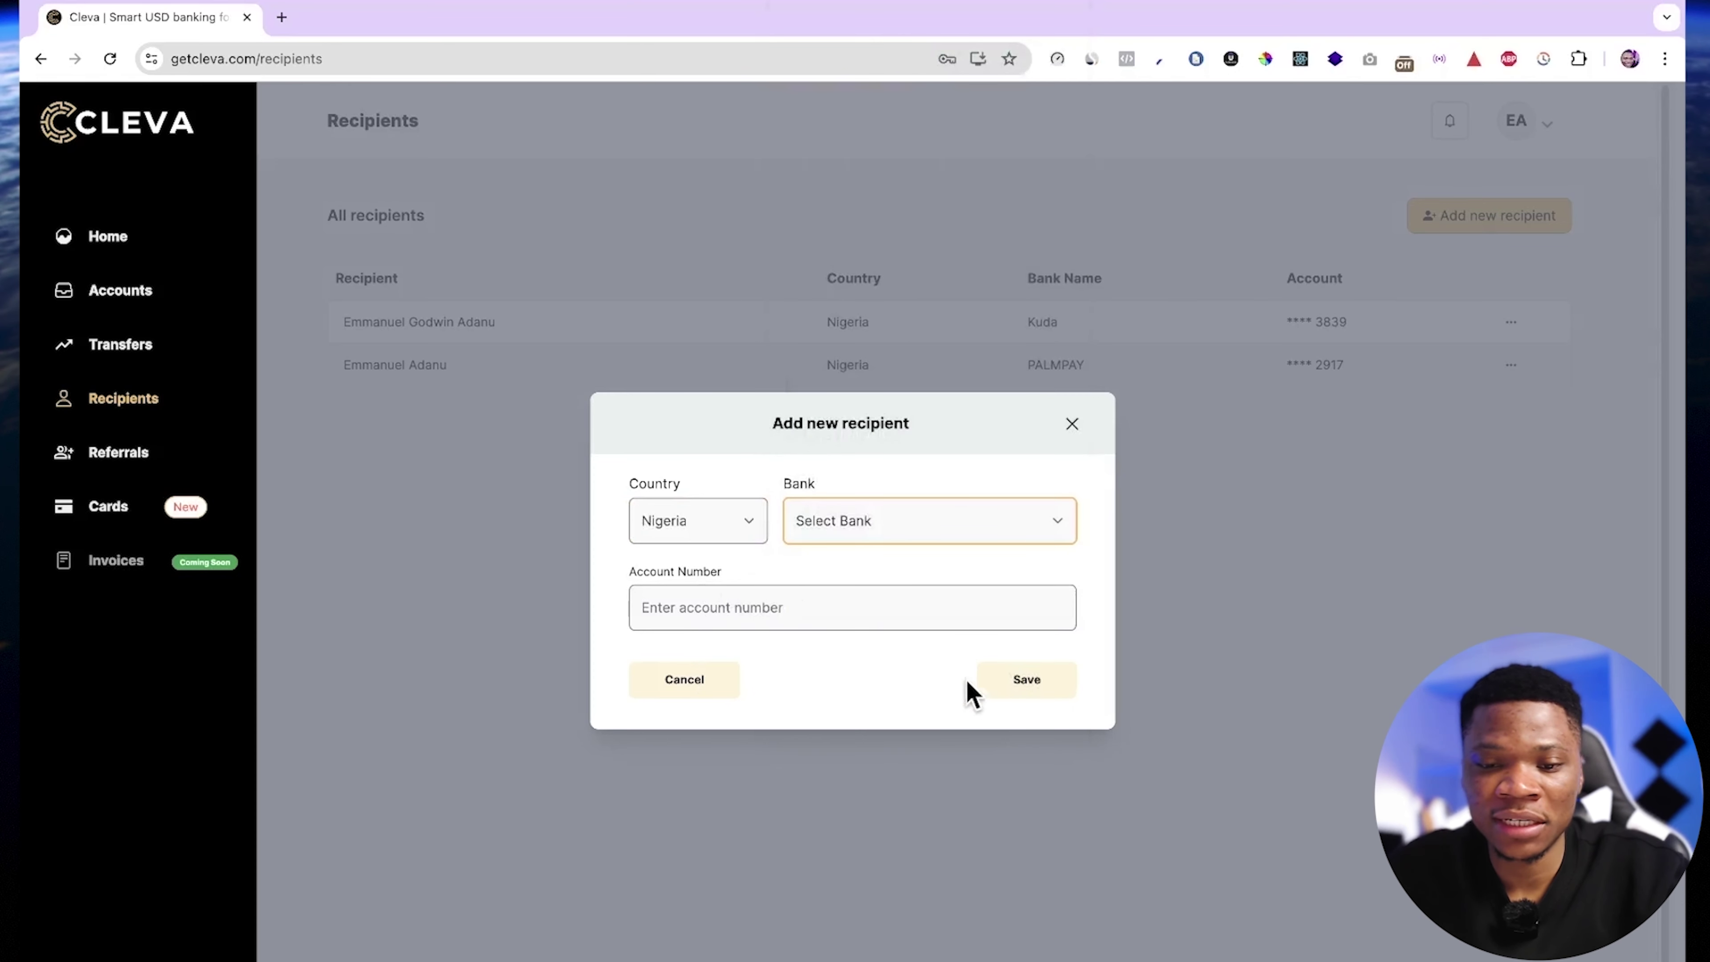
pyautogui.click(1074, 424)
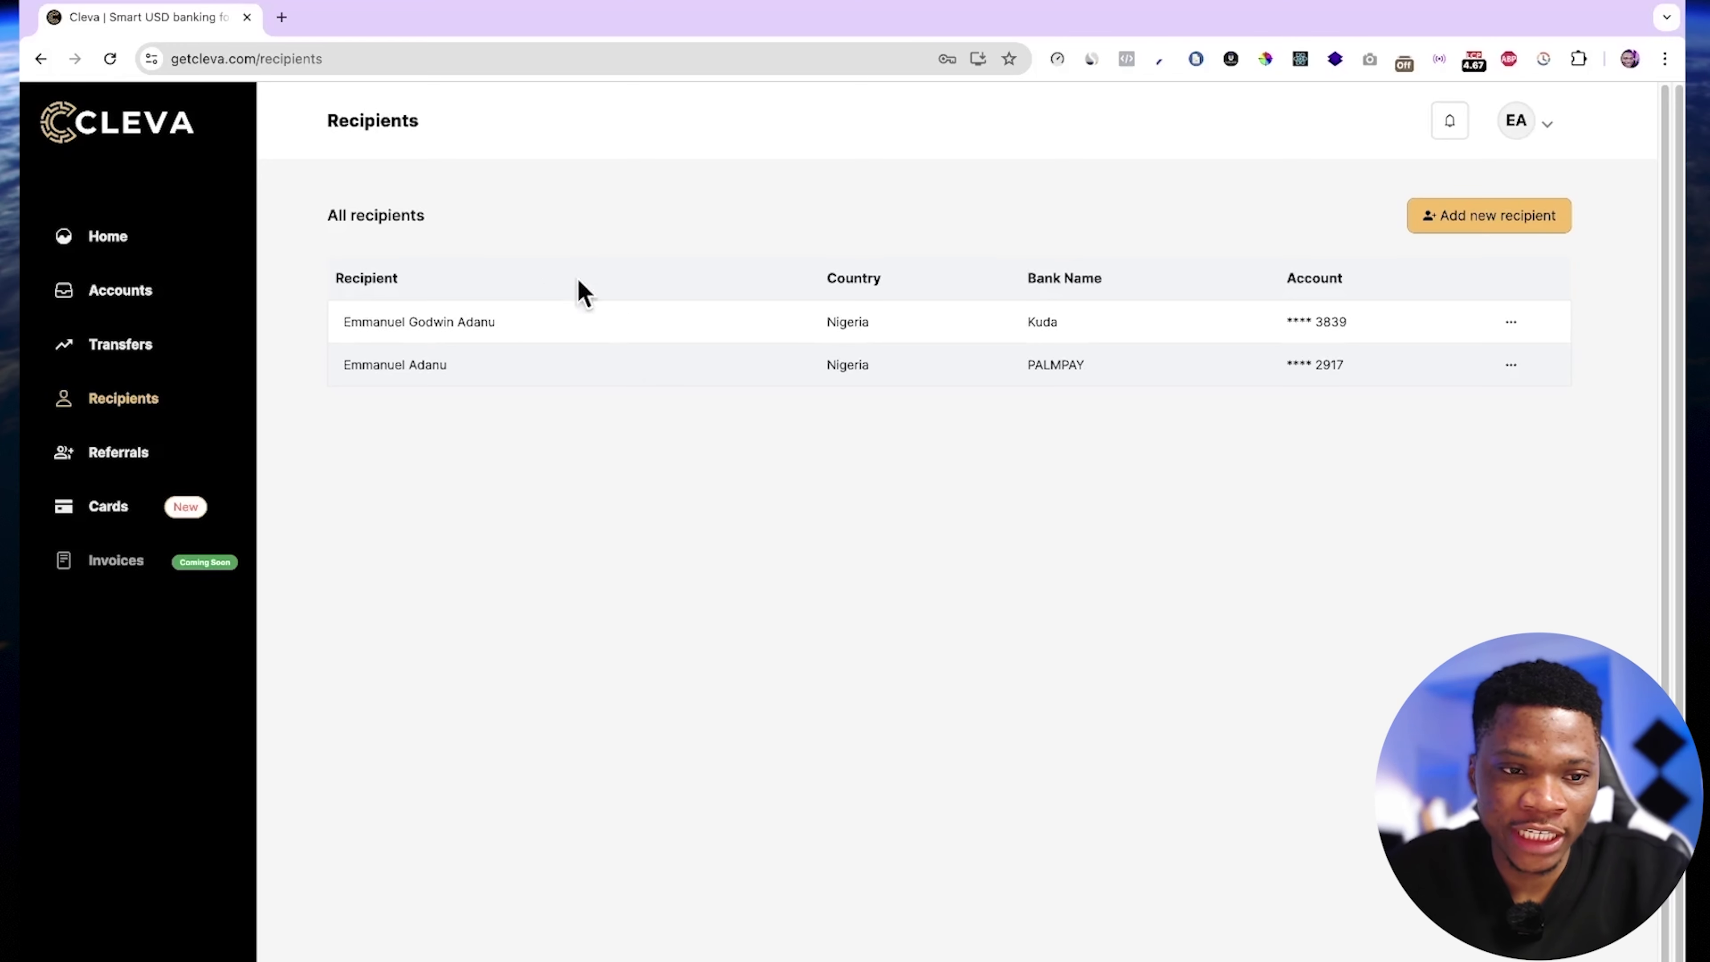
pyautogui.click(111, 348)
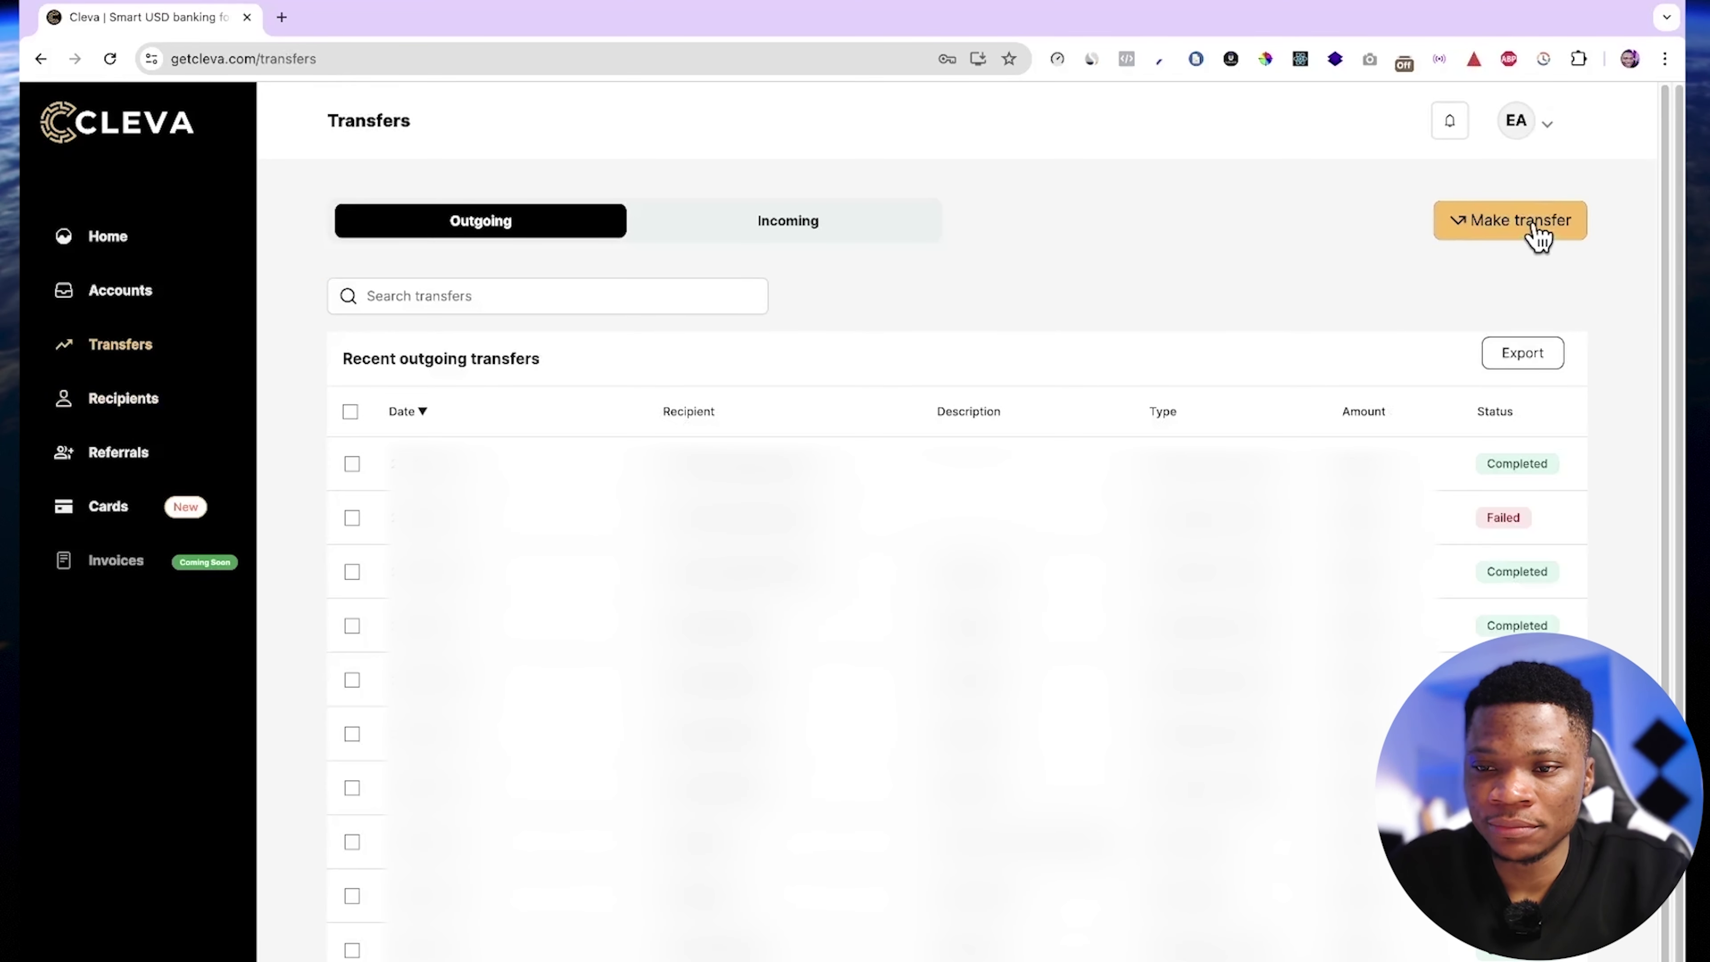
# Start a transfer from the USD account to the saved Kuda recipient.
pyautogui.click(1537, 234)
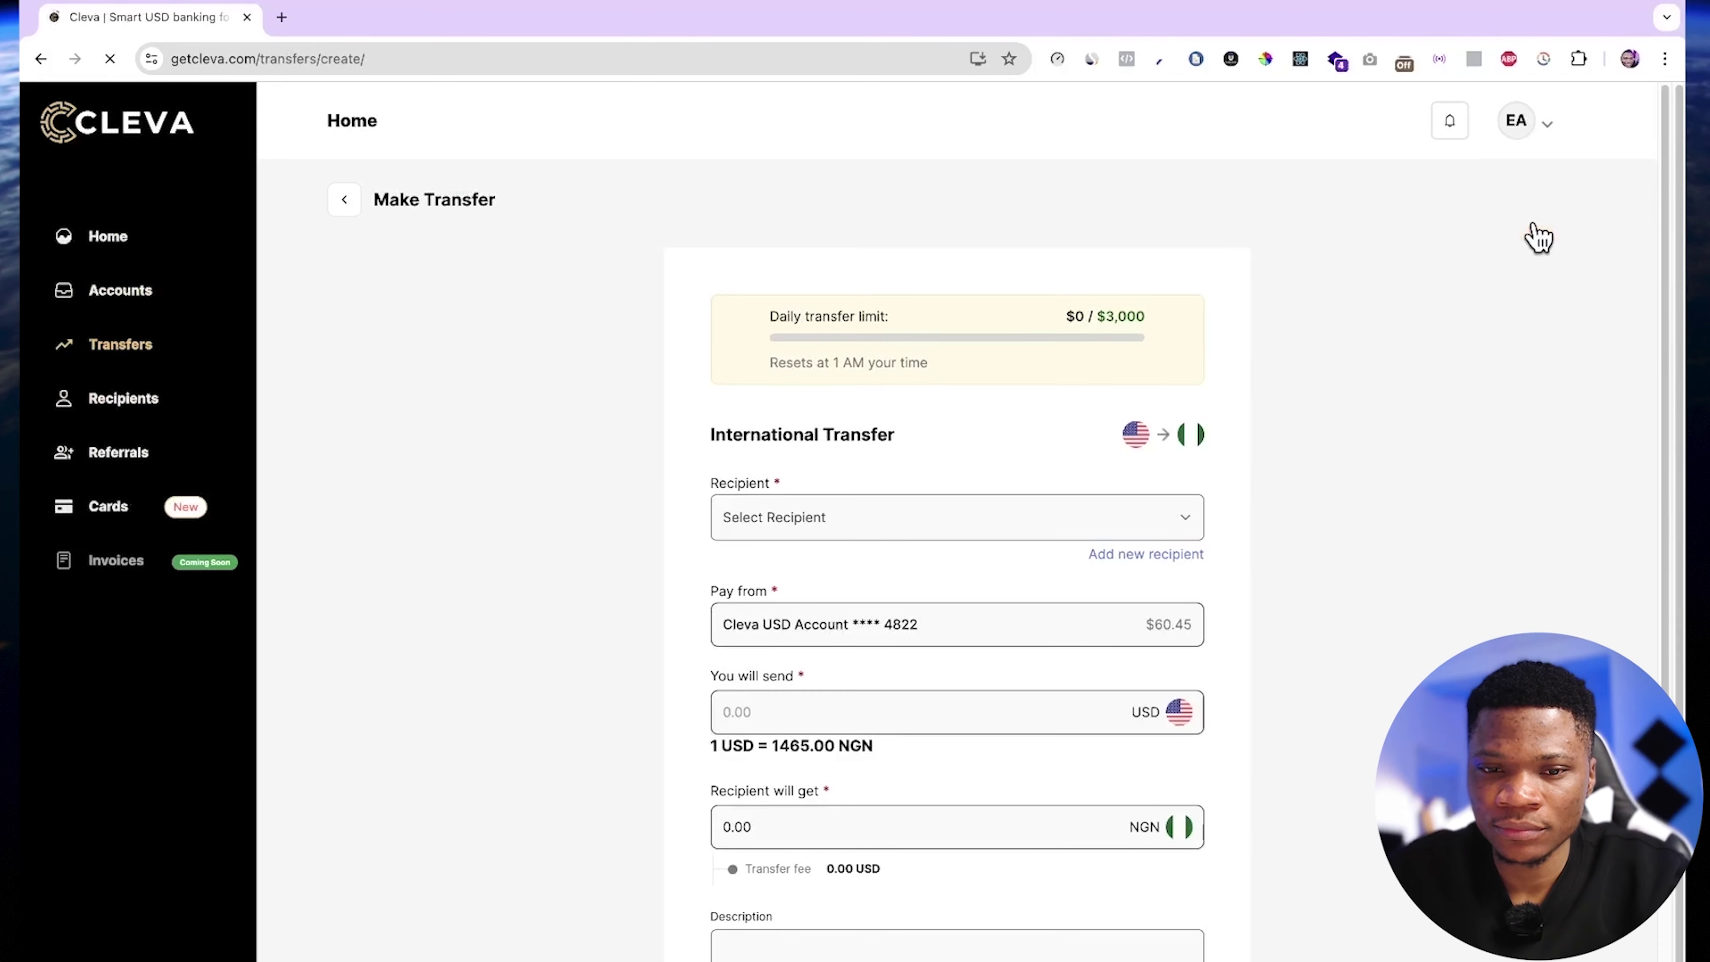
pyautogui.click(114, 301)
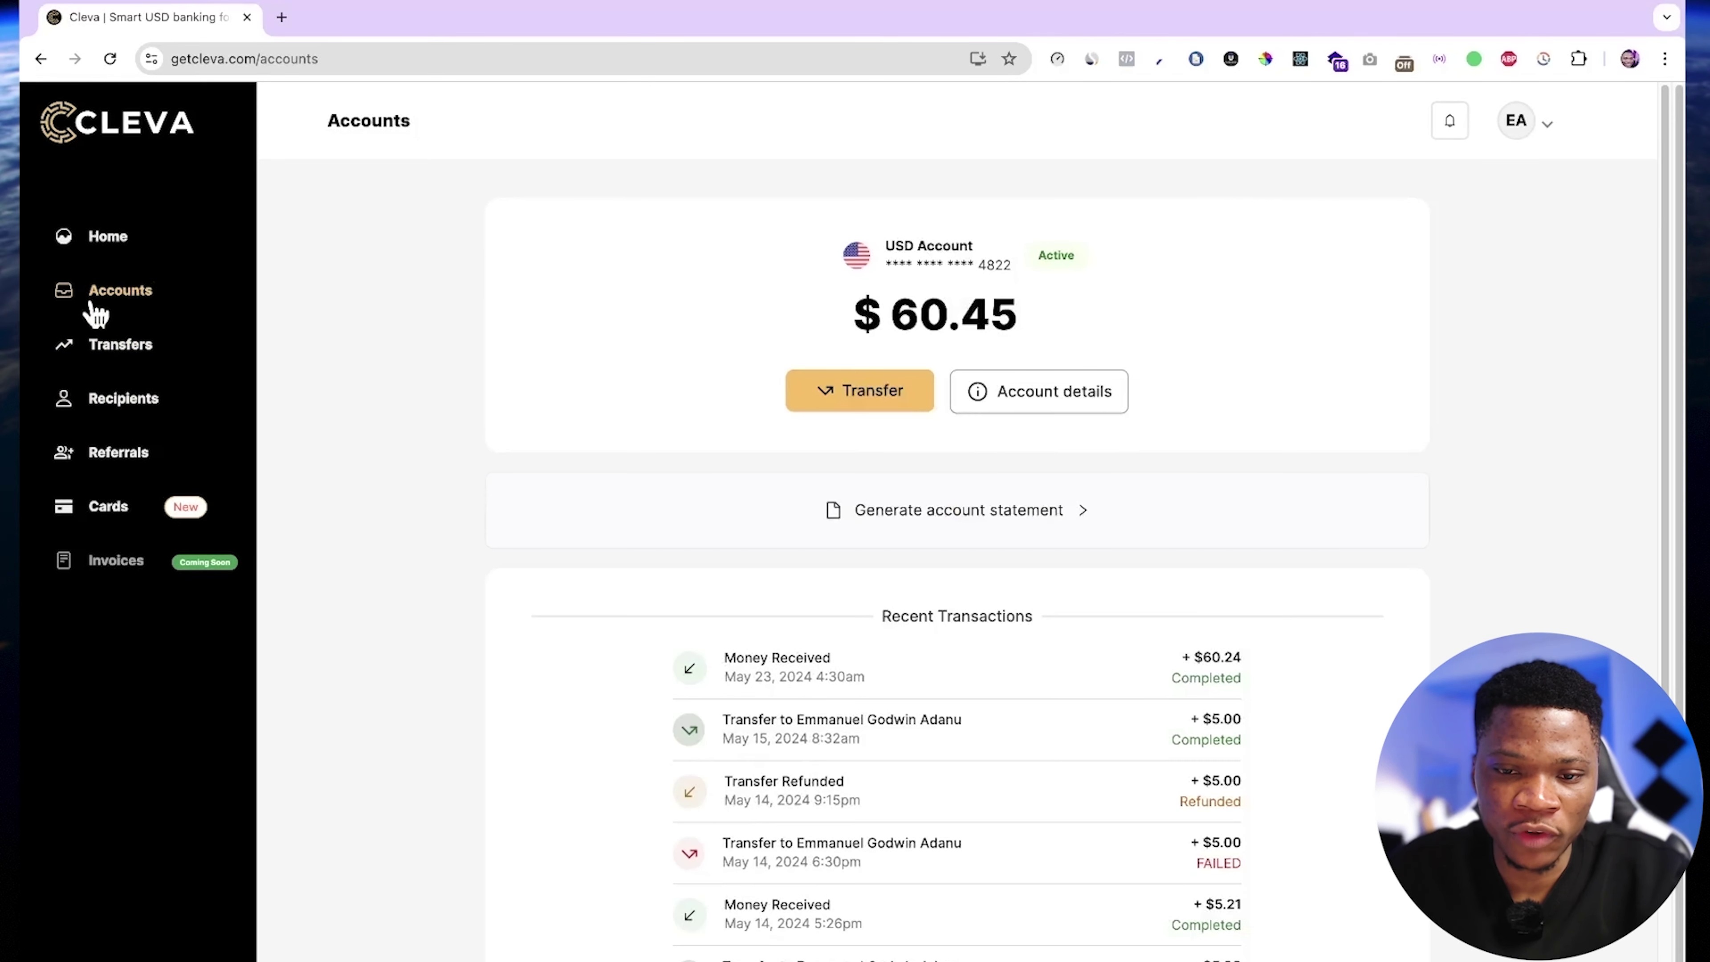
pyautogui.click(871, 399)
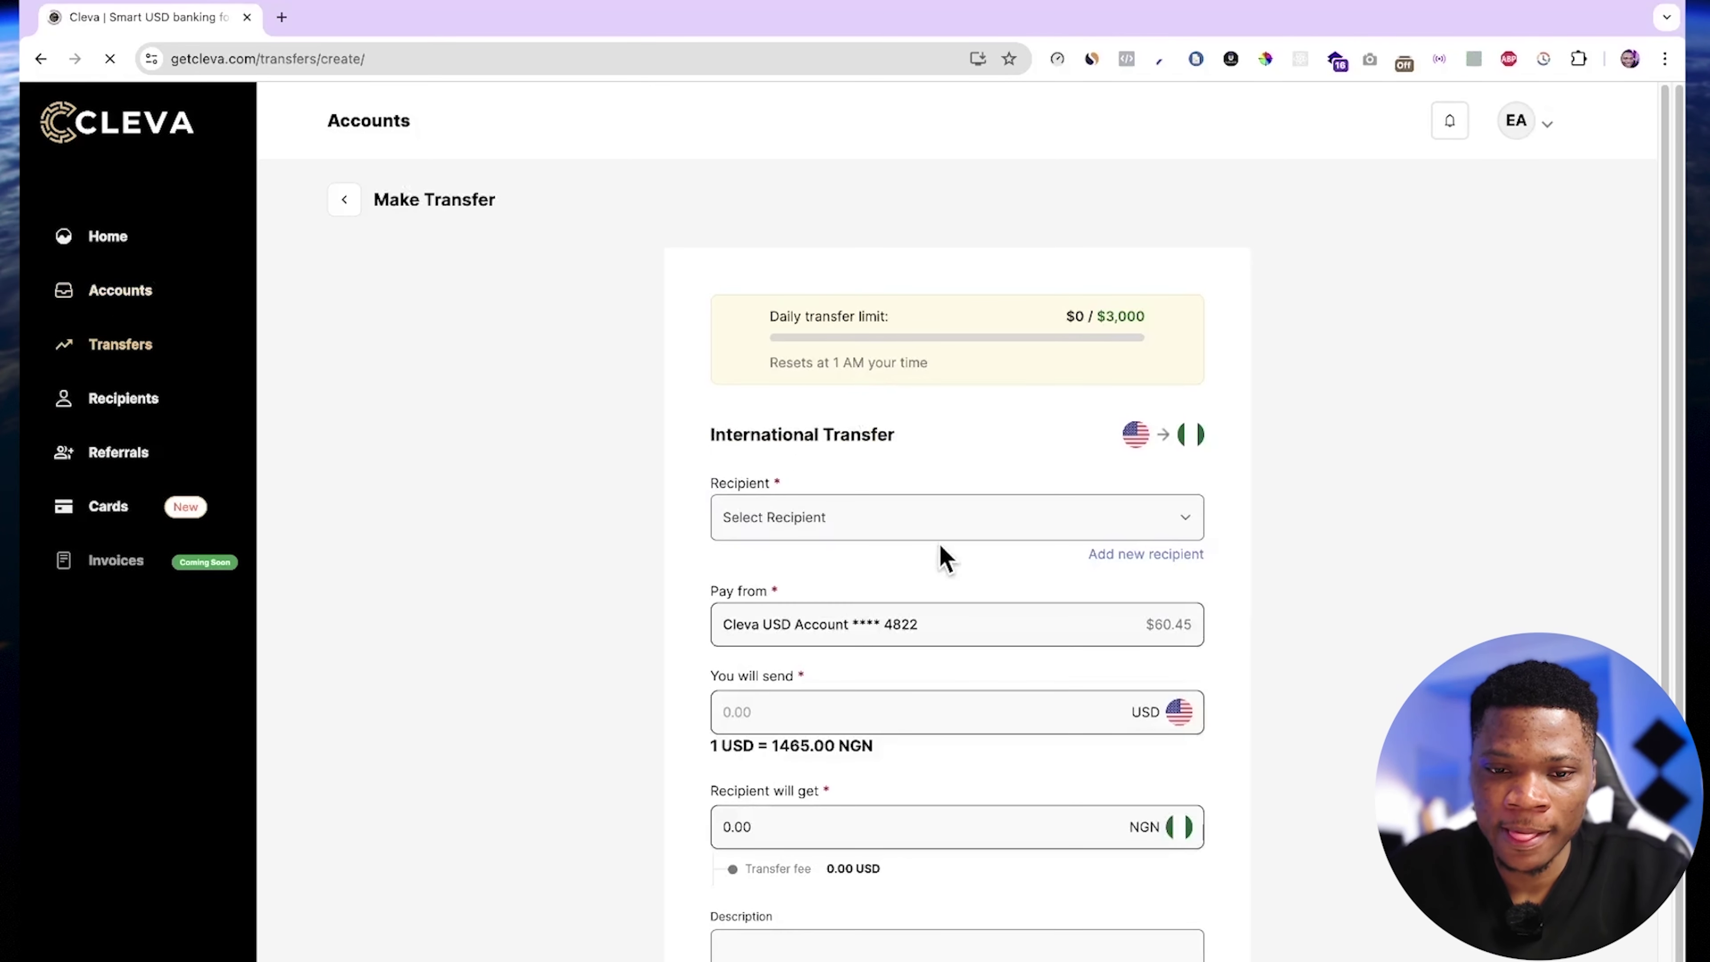
pyautogui.scroll(-1, 943, 557)
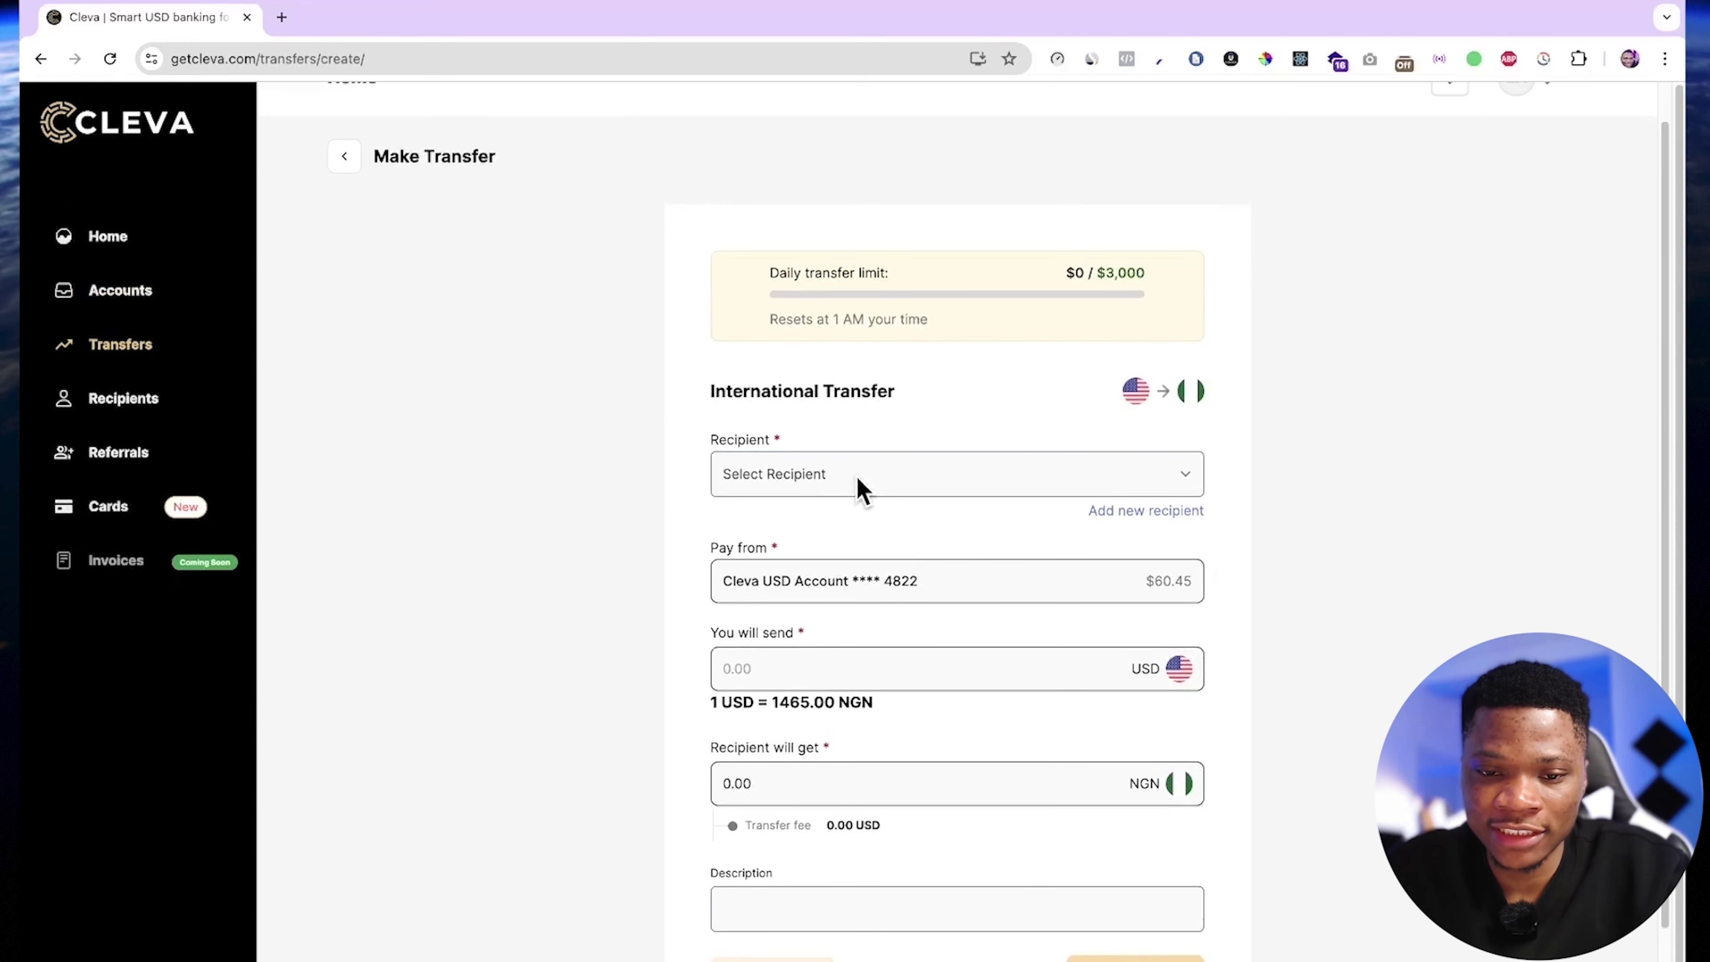
pyautogui.click(862, 486)
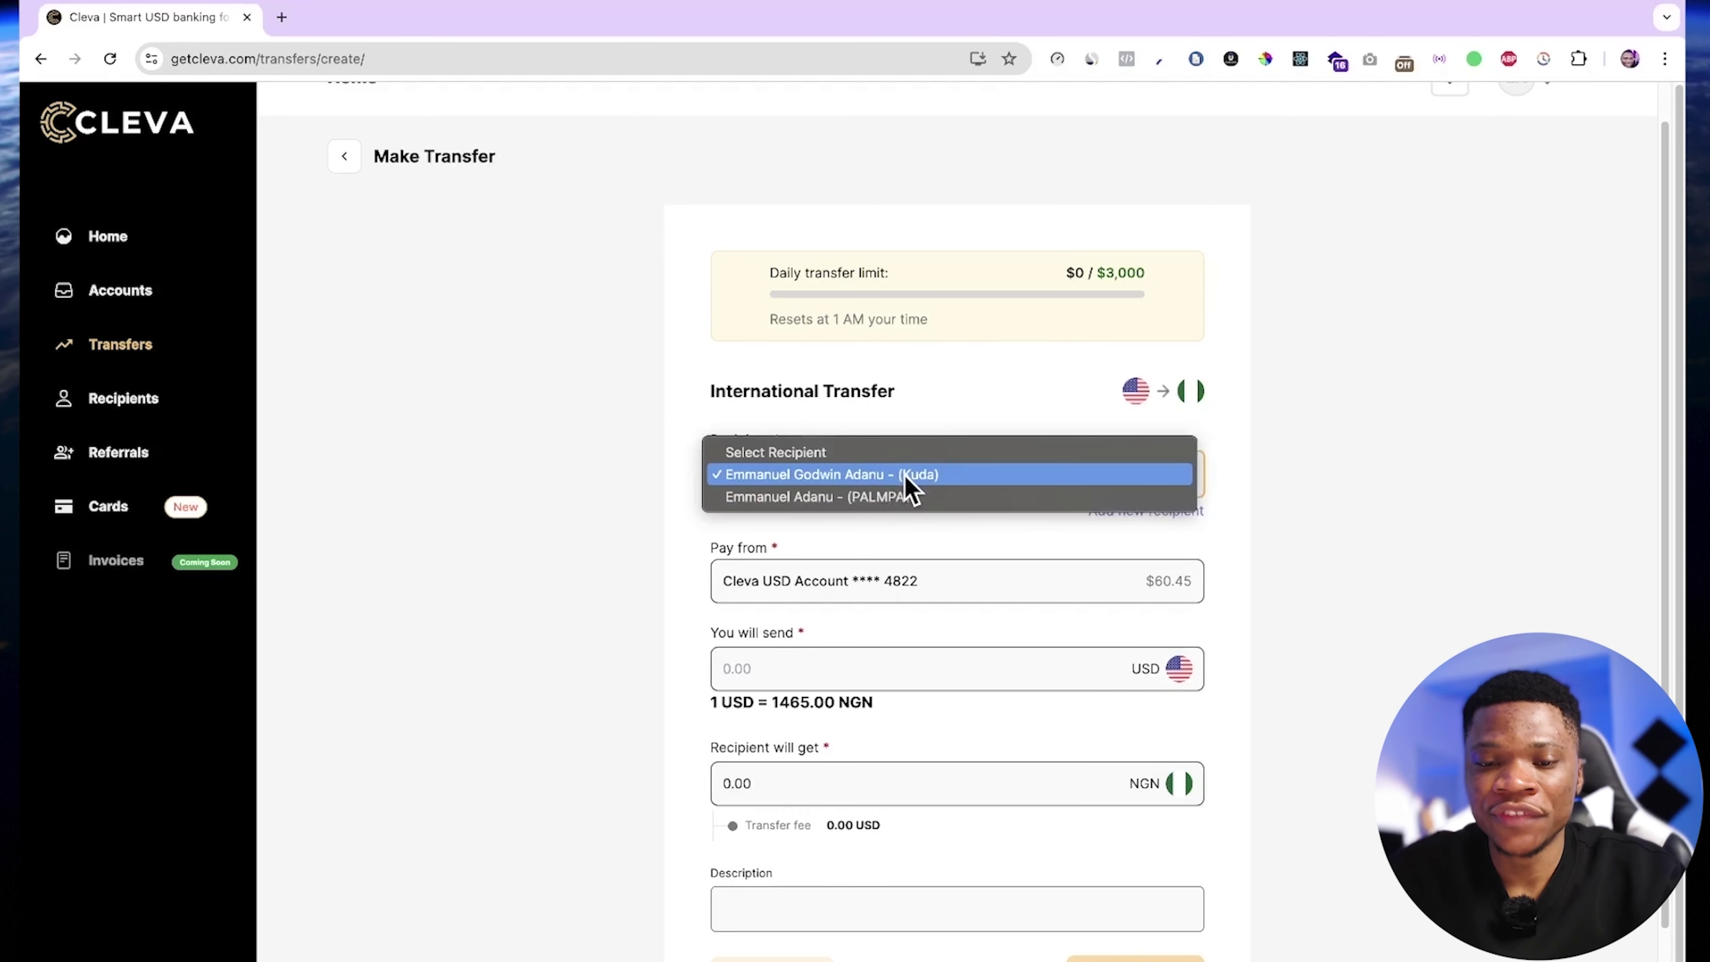
pyautogui.click(907, 477)
# Send $60 (₦87,900.00 at 1465 NGN per USD, no fee) and open Review Transfer.
pyautogui.scroll(-3, 839, 660)
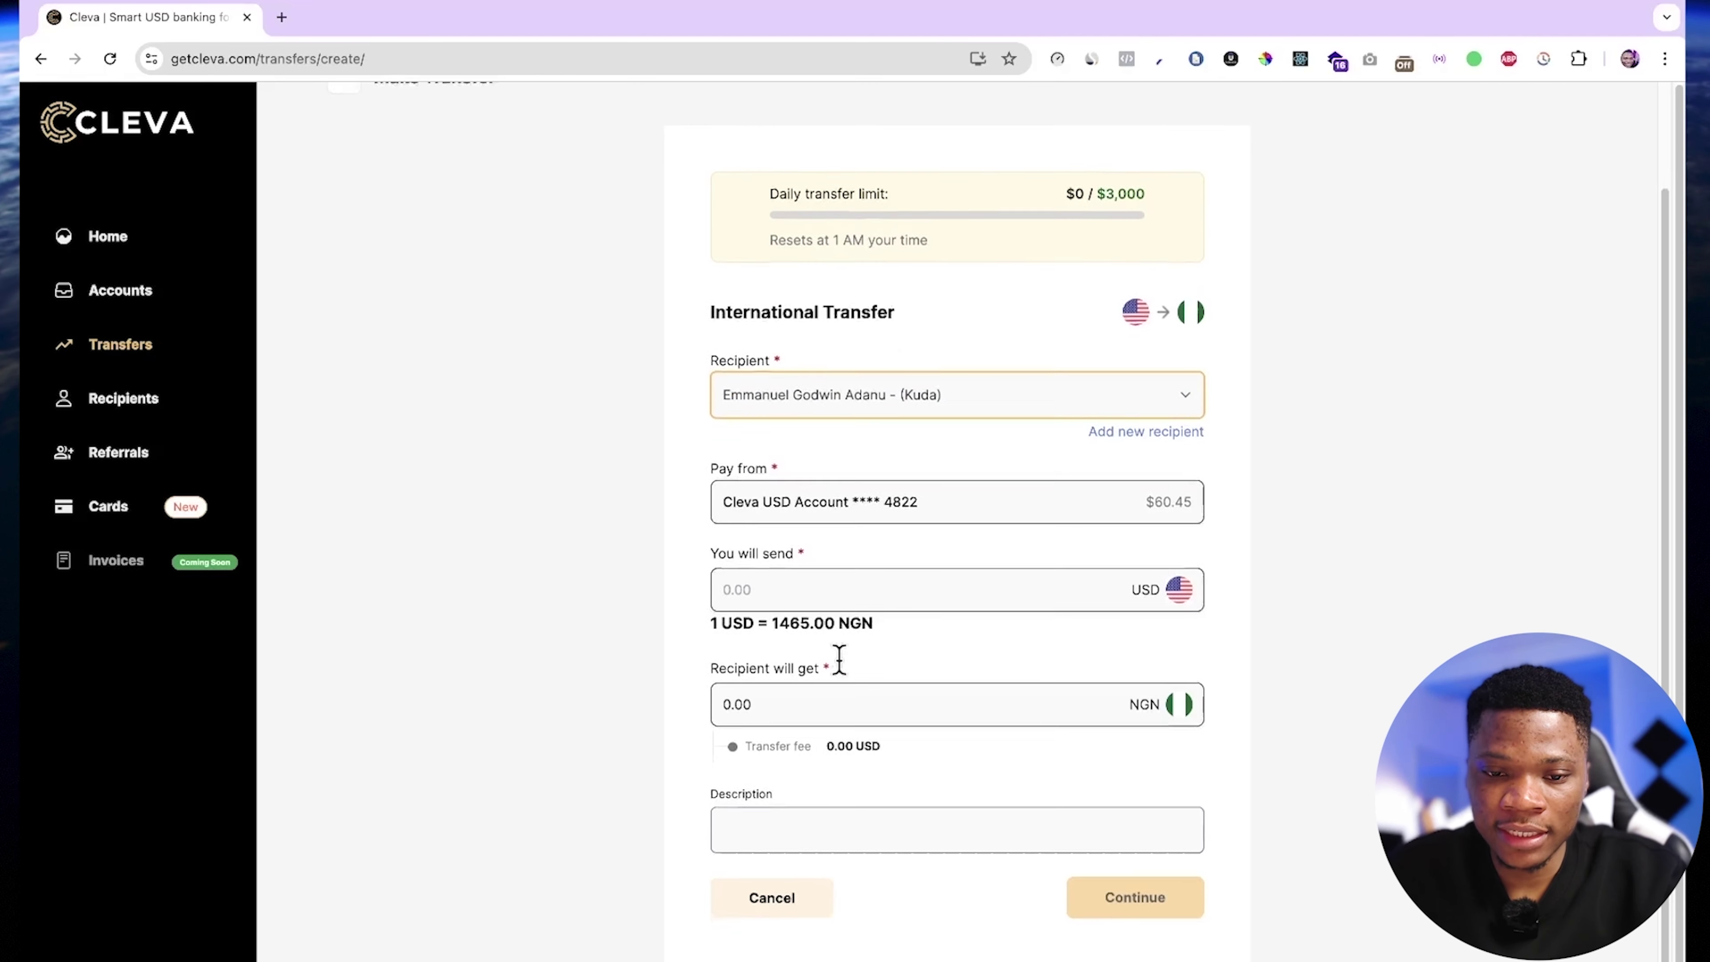
pyautogui.click(750, 563)
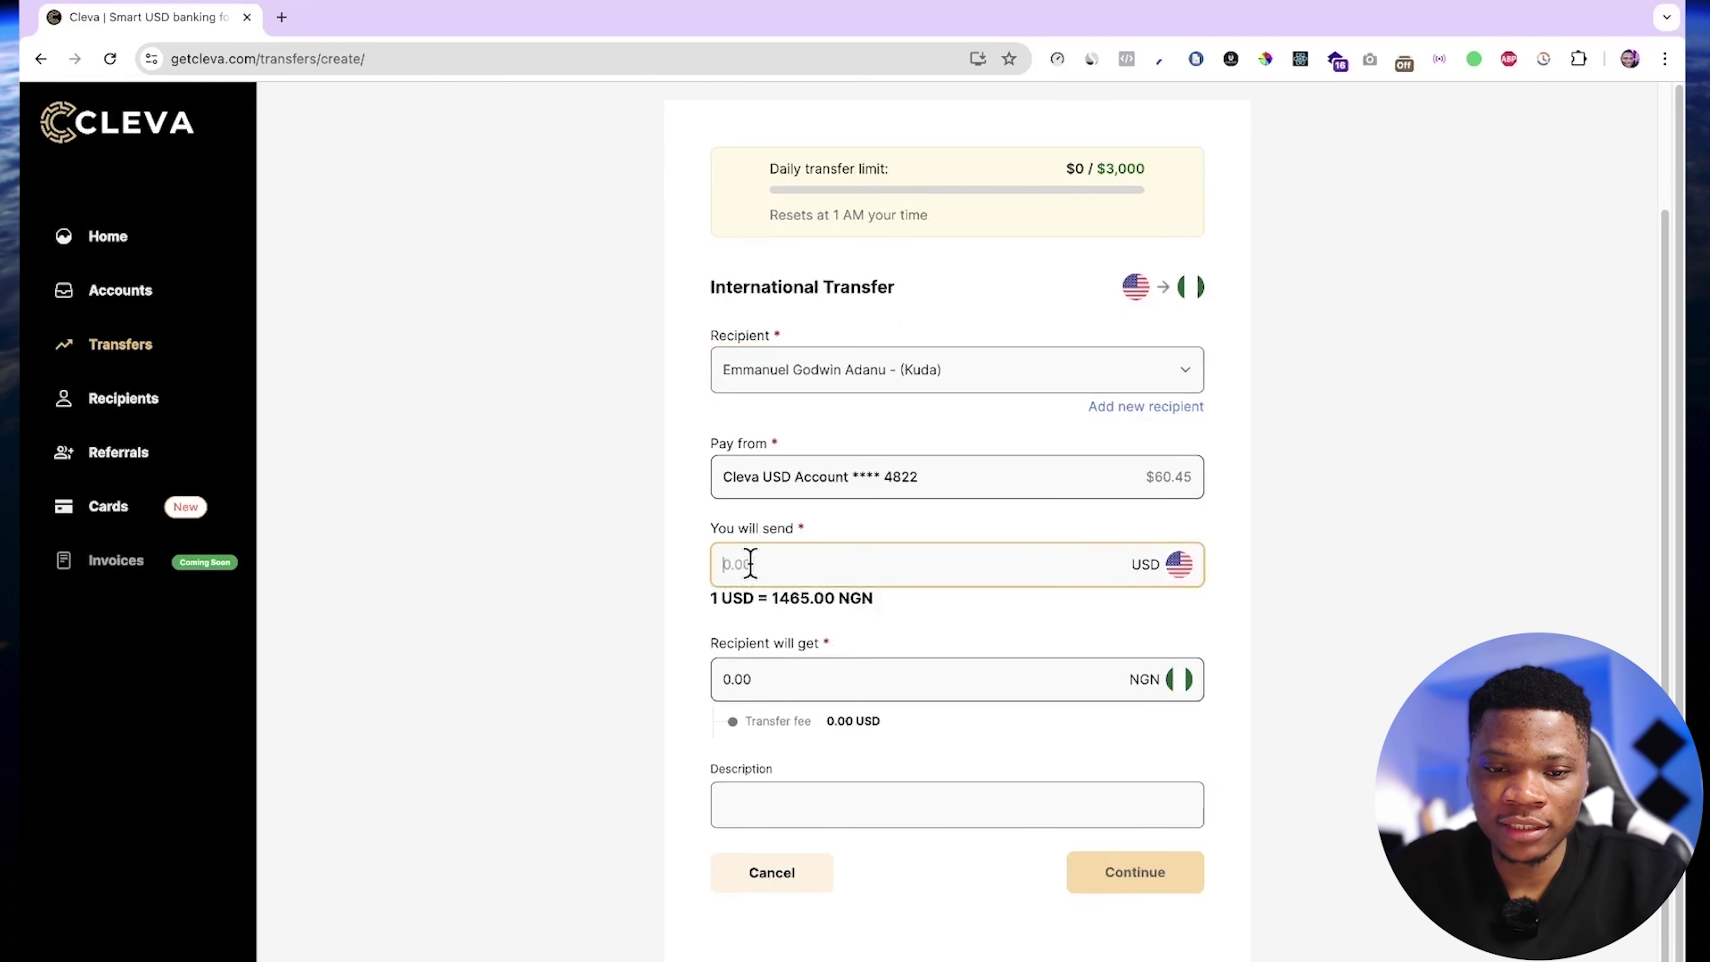
pyautogui.write('60')
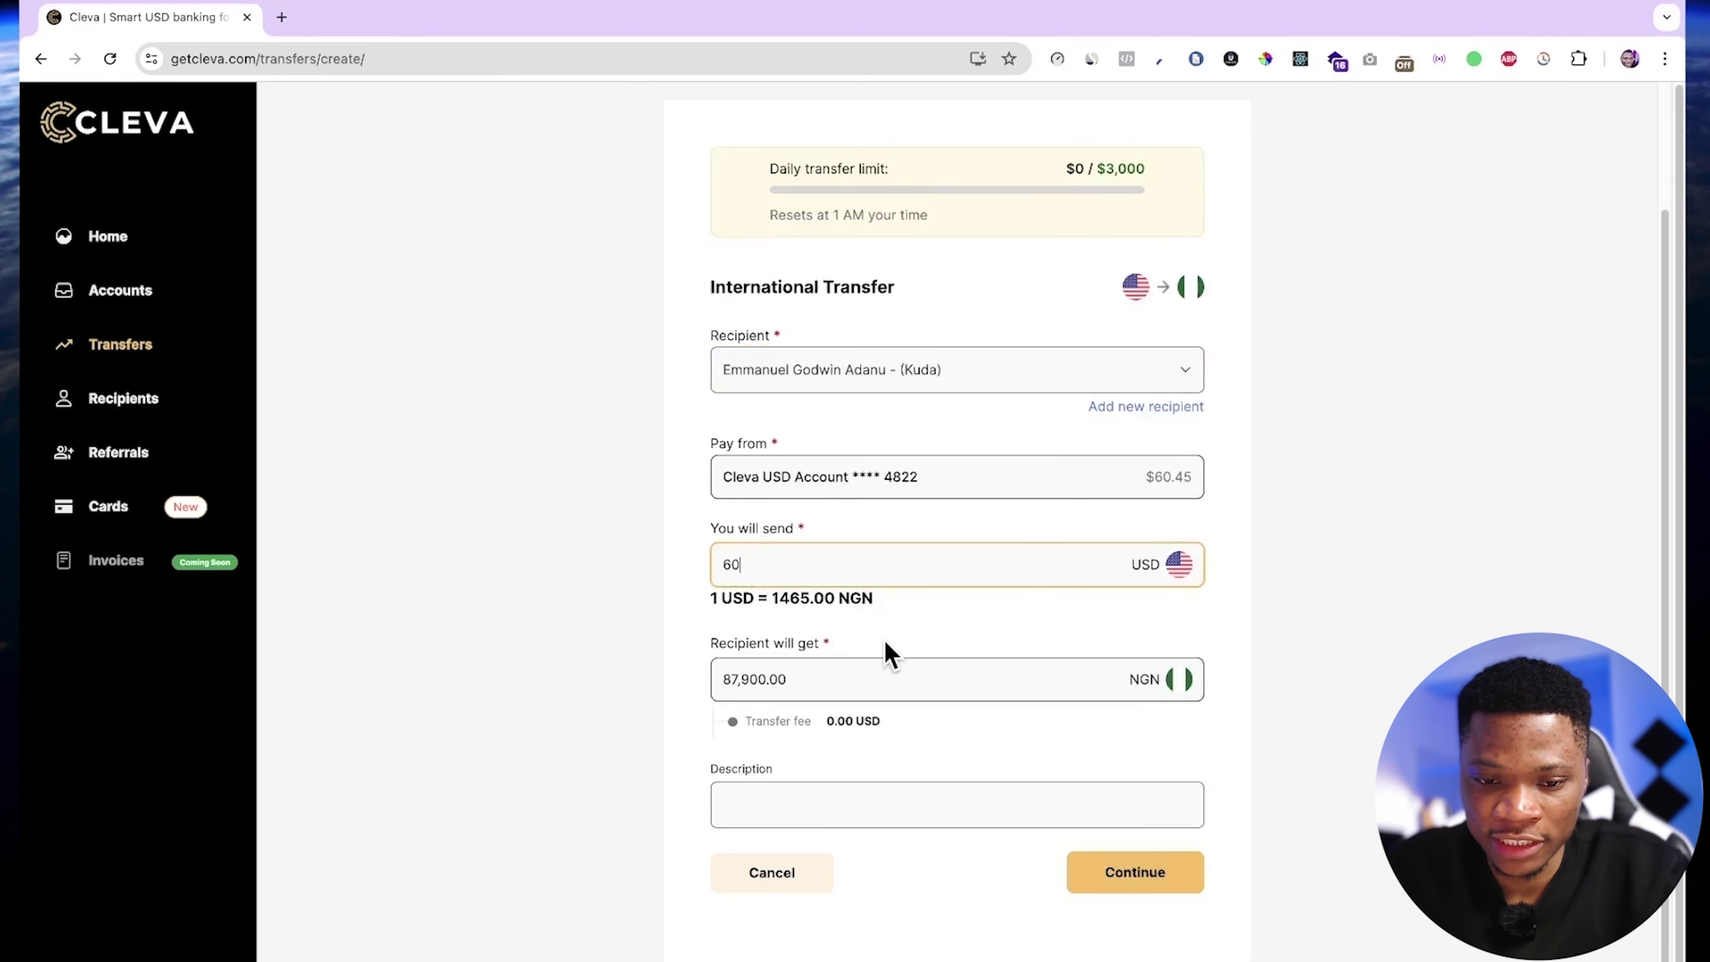
pyautogui.scroll(-1, 908, 679)
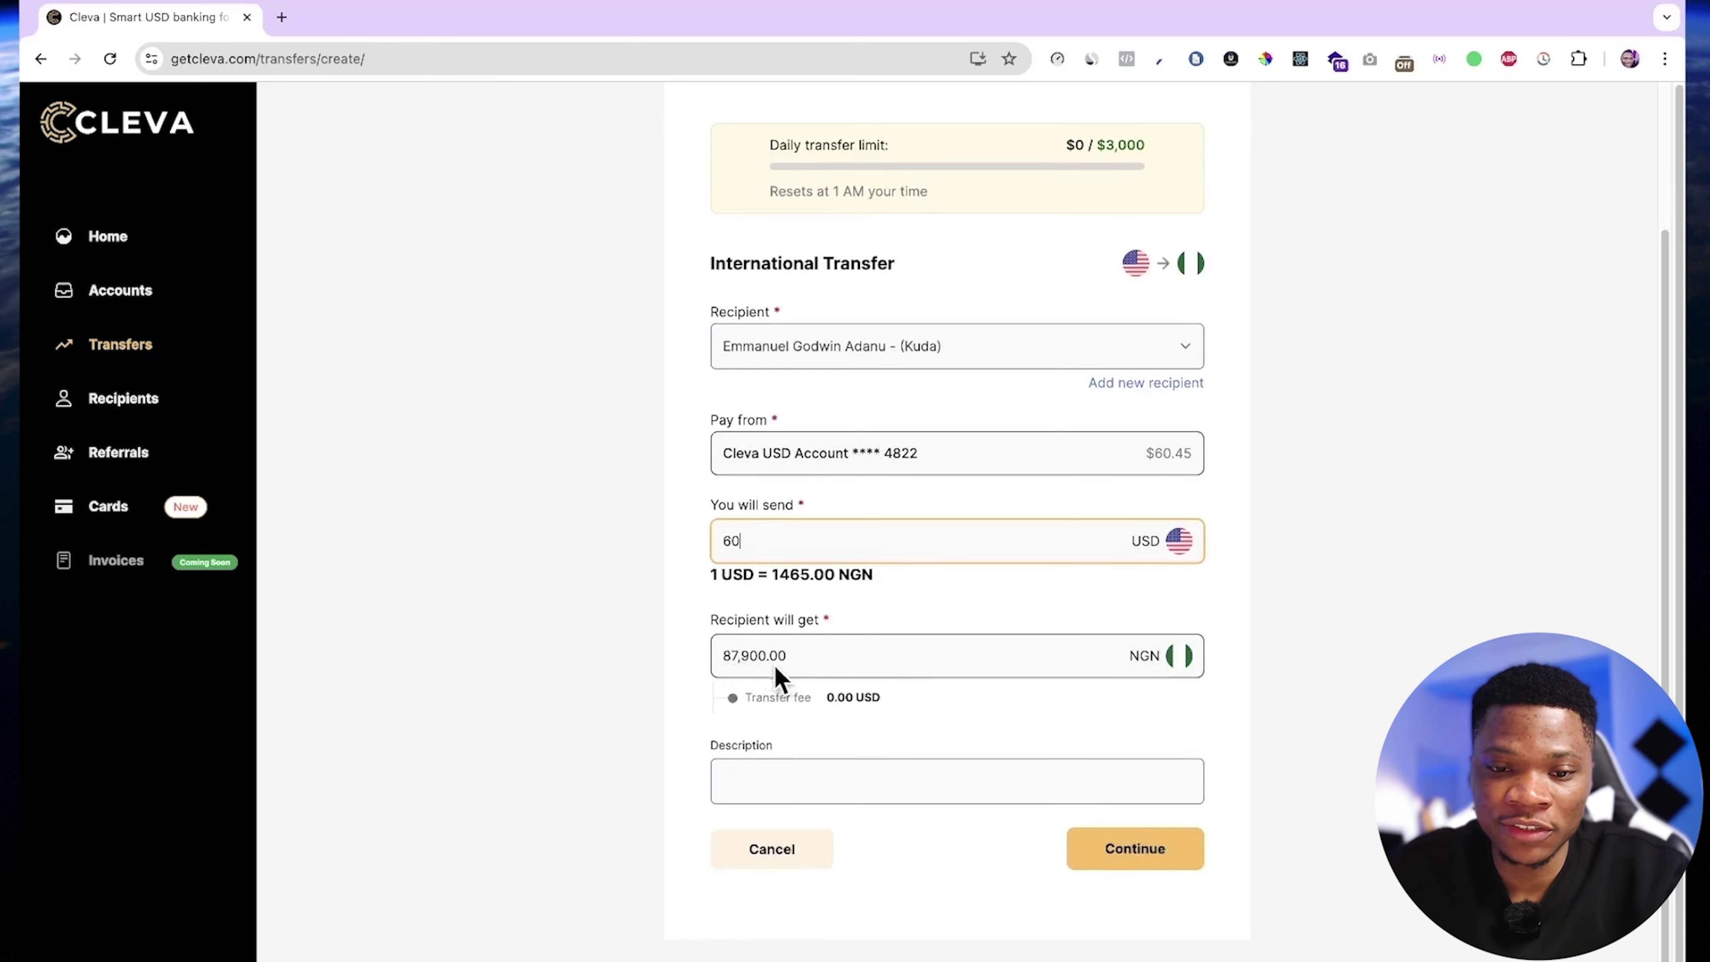
pyautogui.click(772, 578)
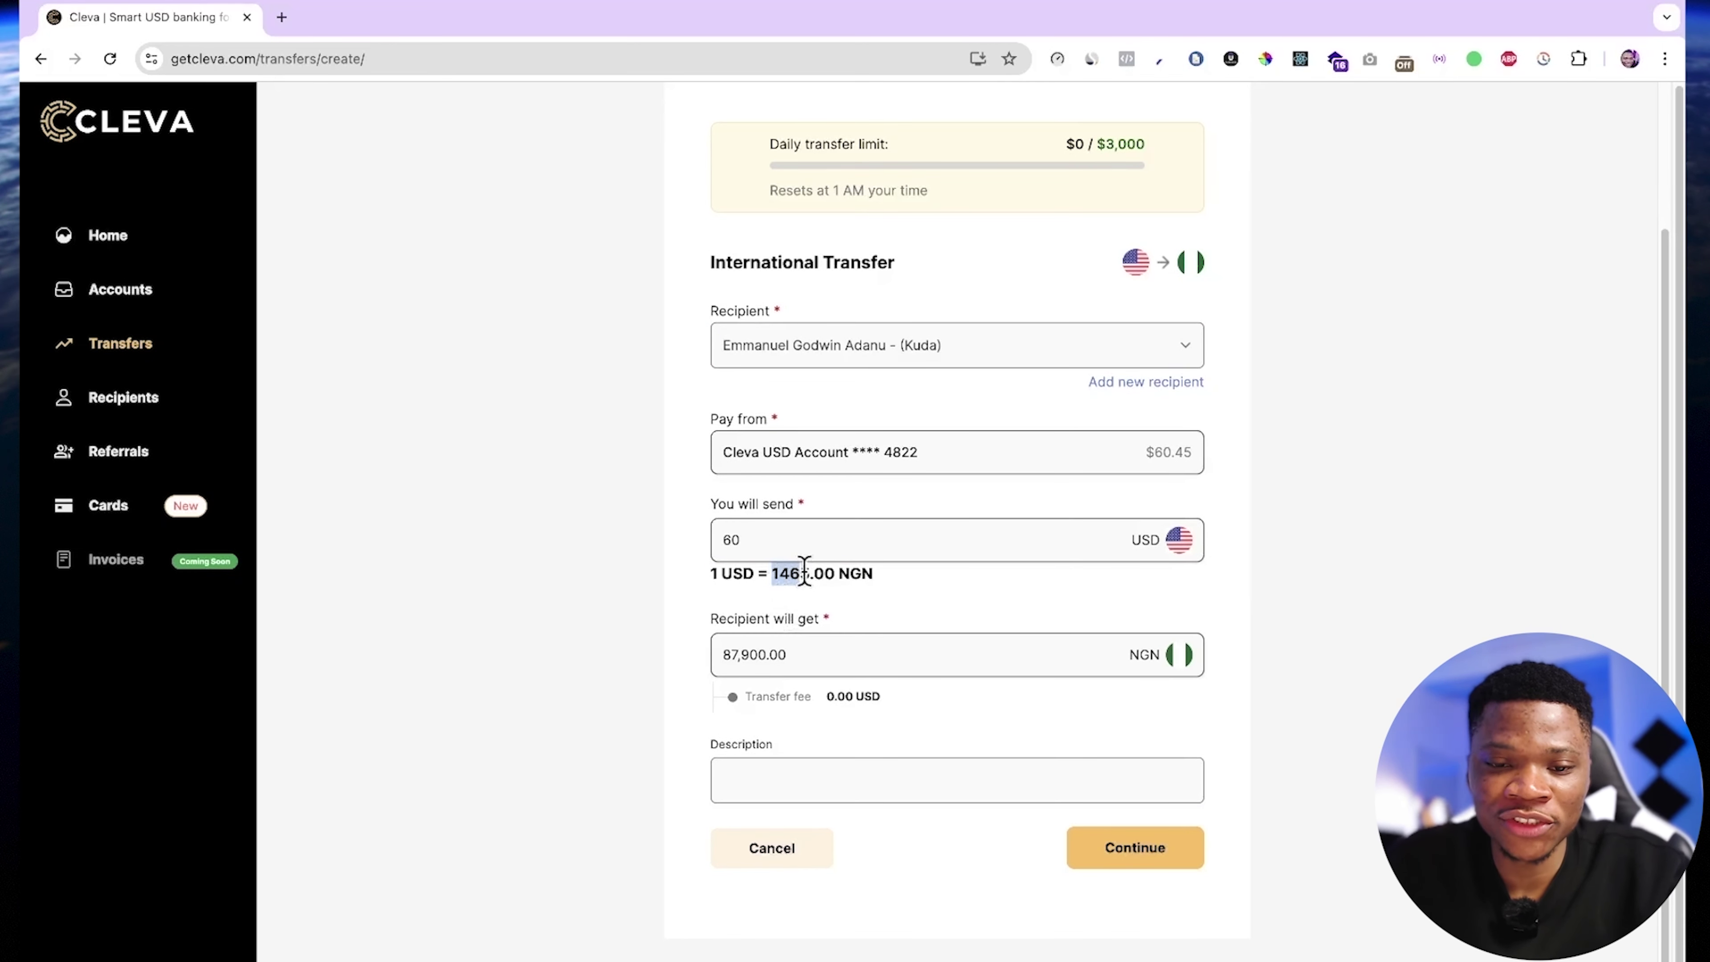
pyautogui.click(731, 596)
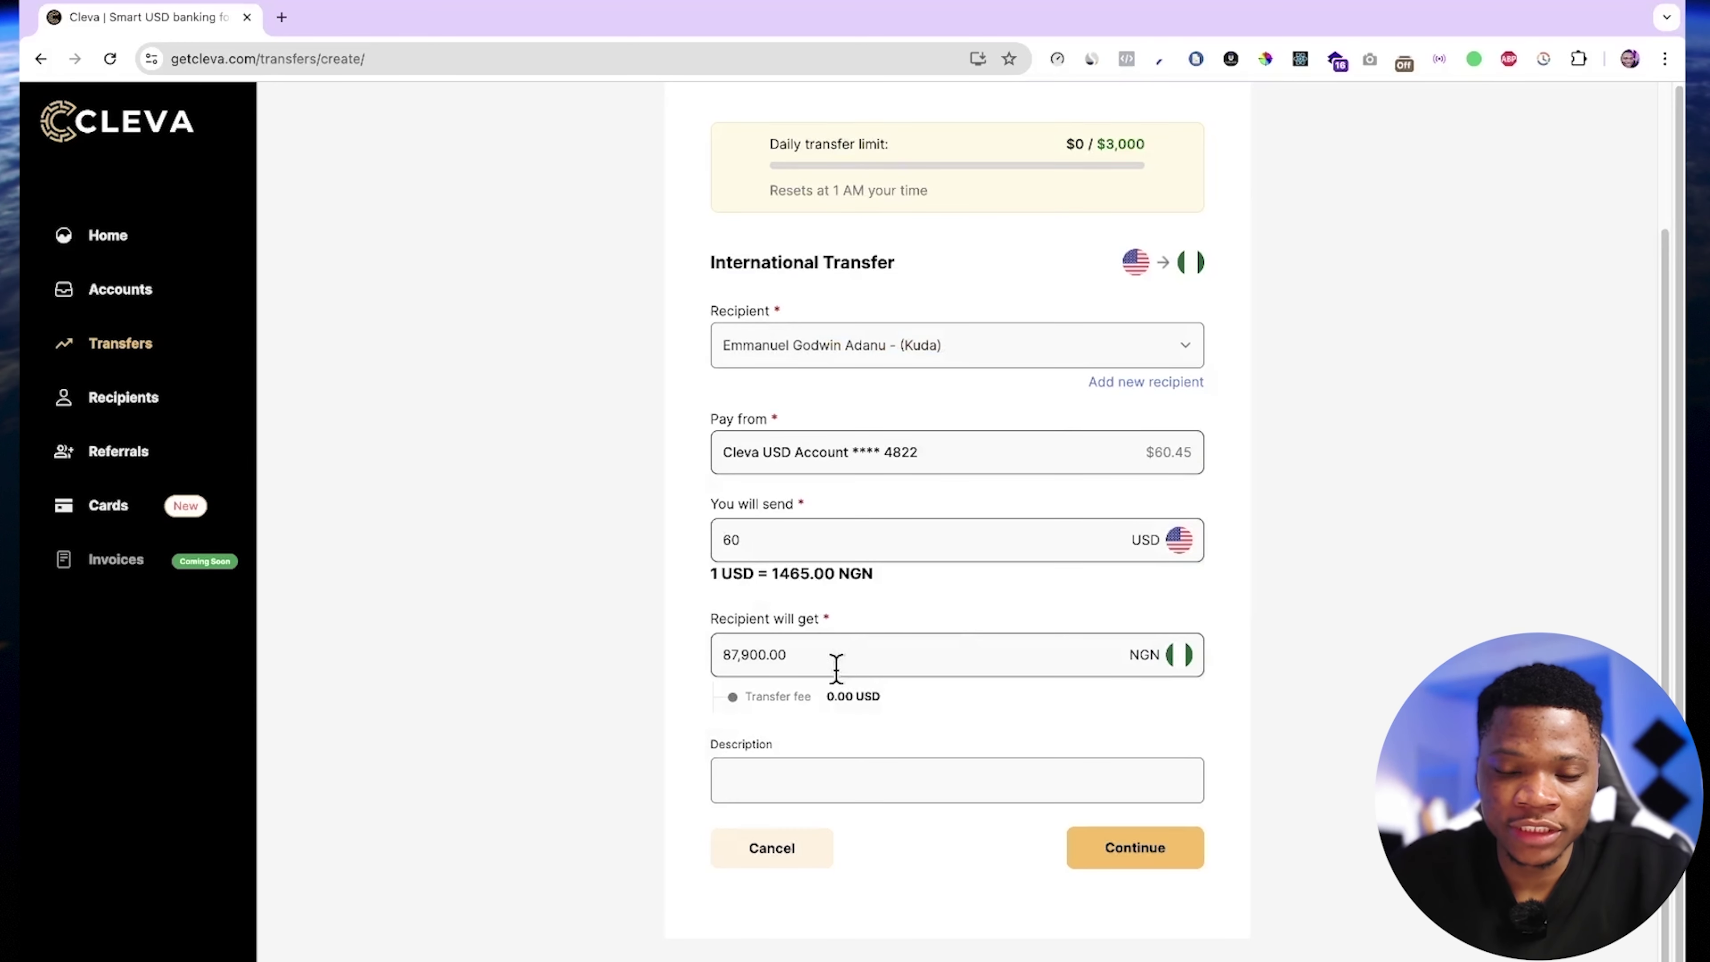
pyautogui.click(1148, 842)
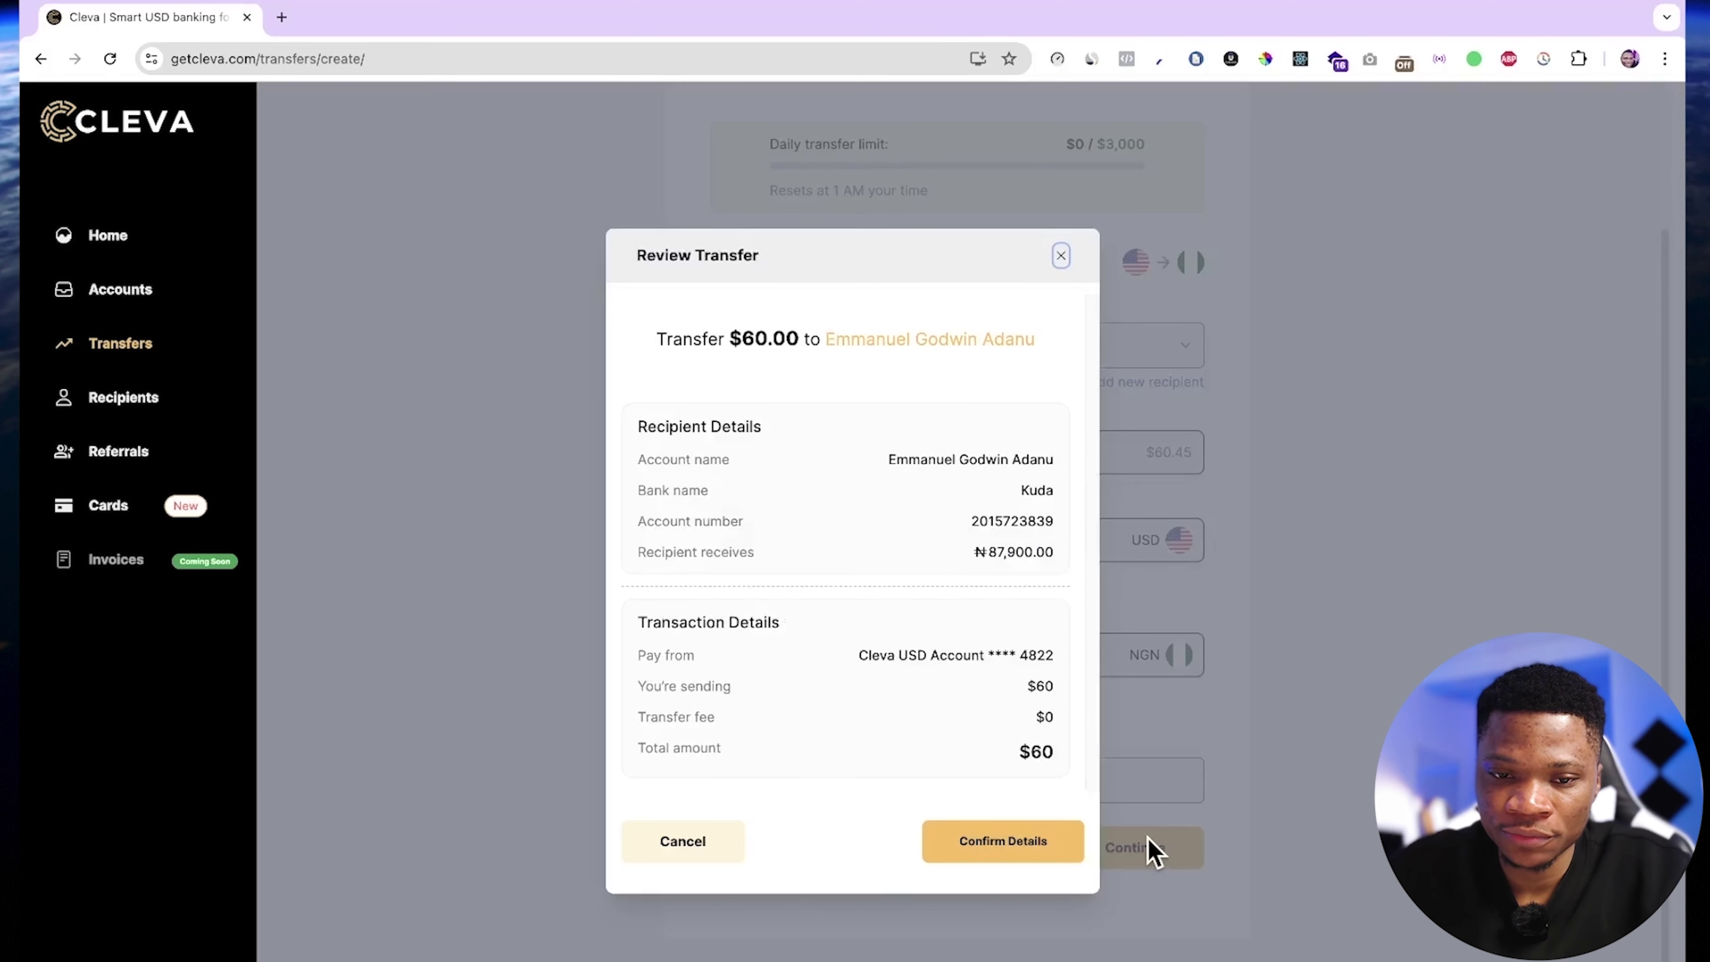